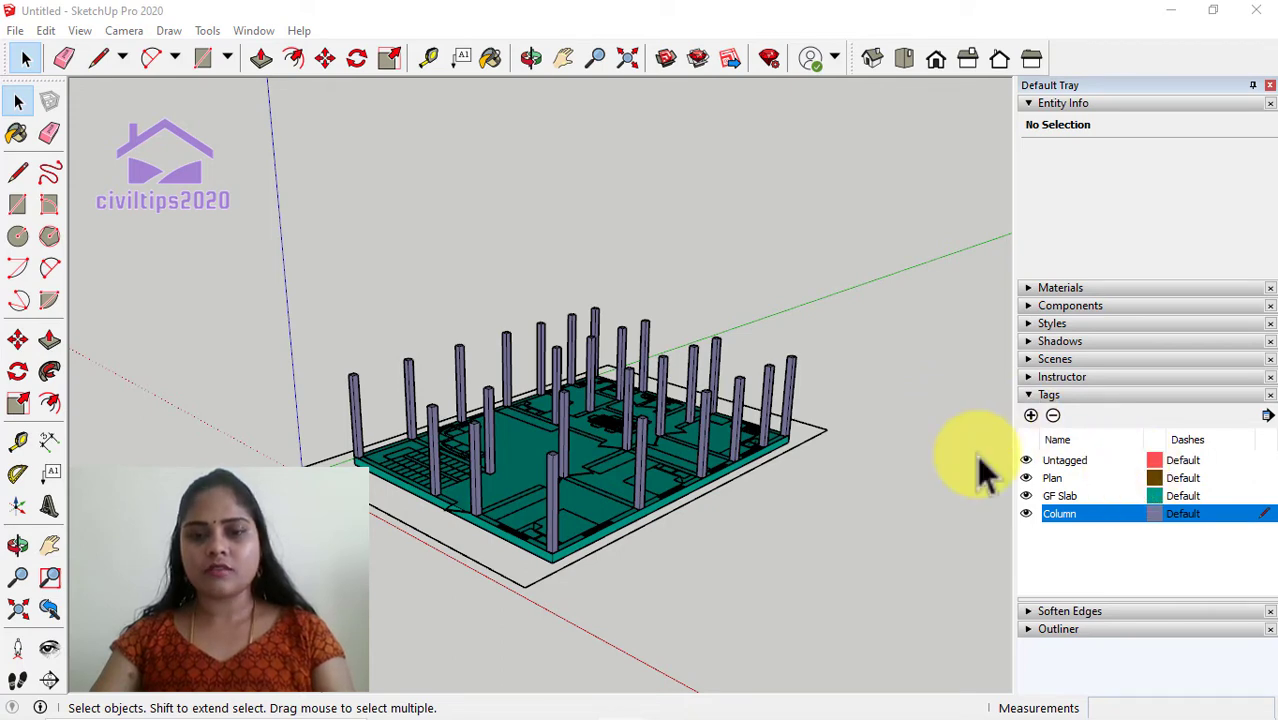
Add a new tag named 'Beam'
click(1030, 415)
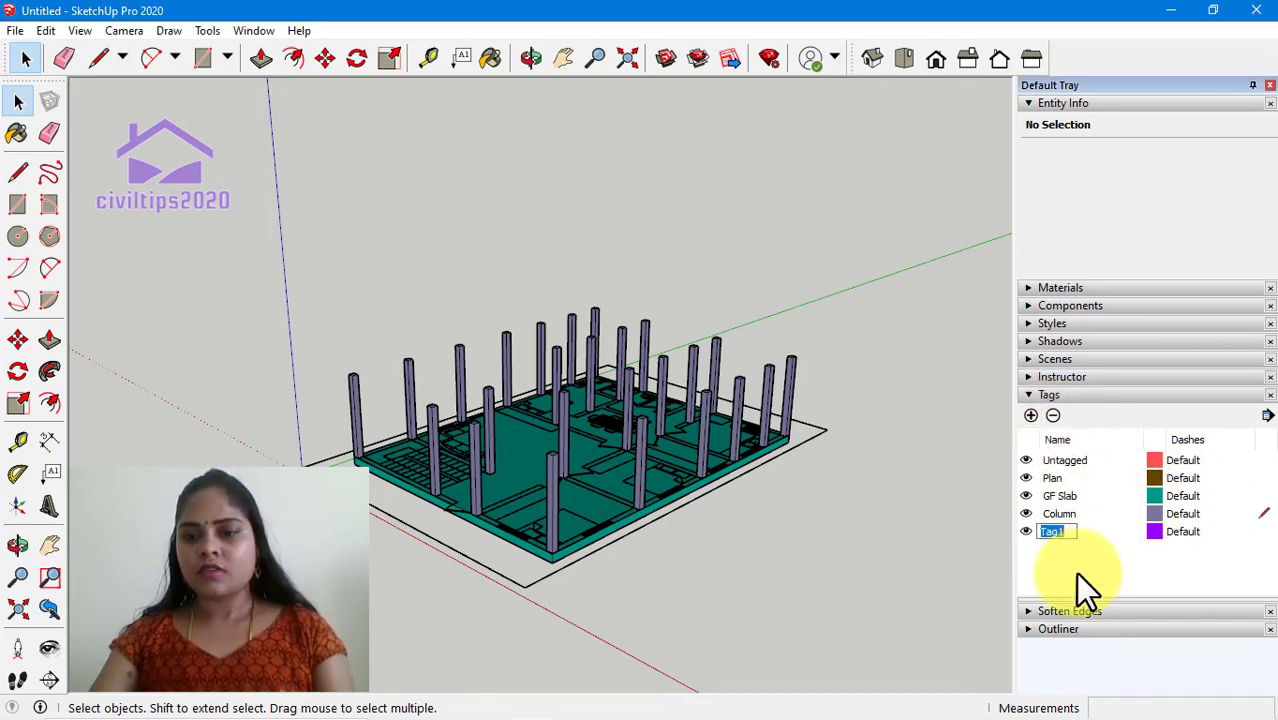
text(b)
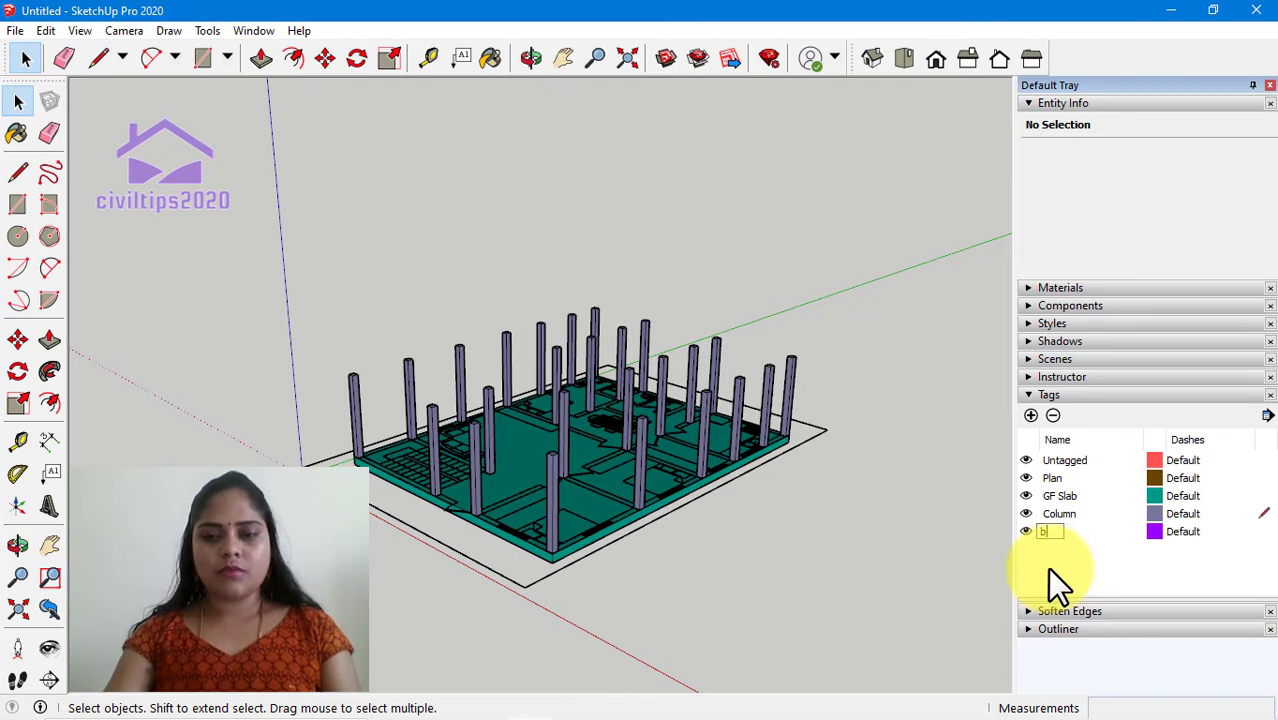
text(e)
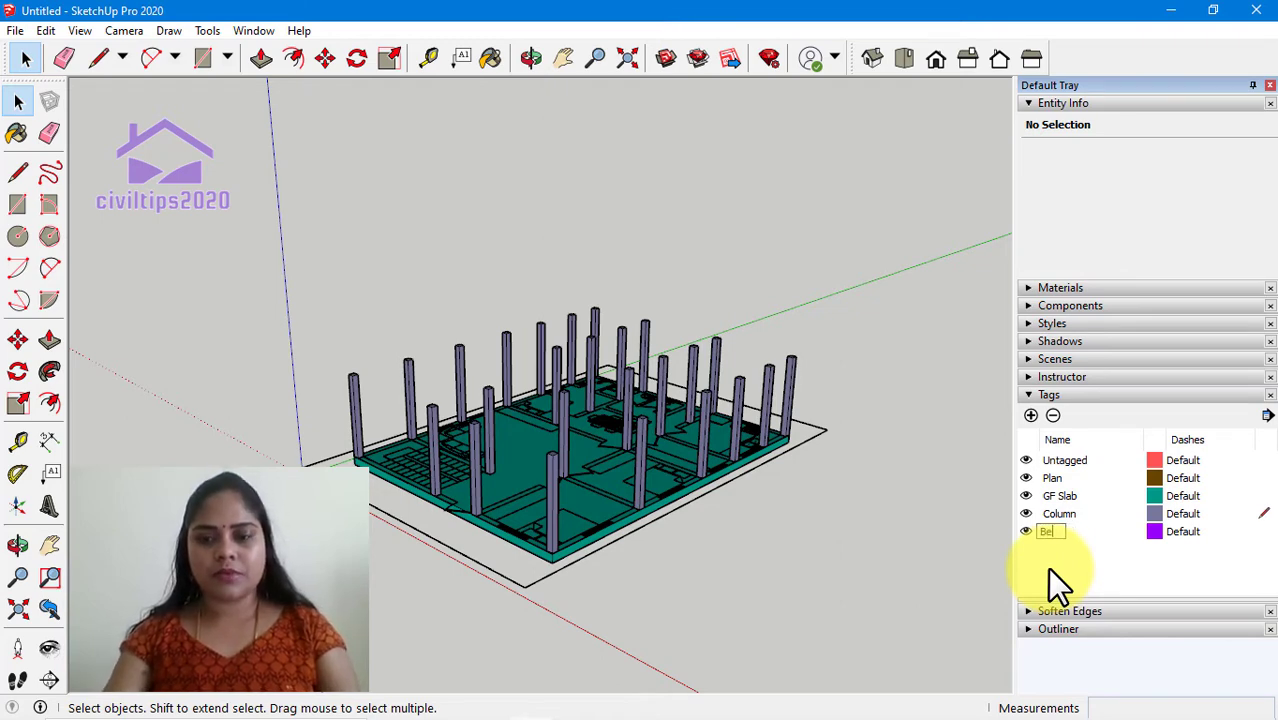
text(a)
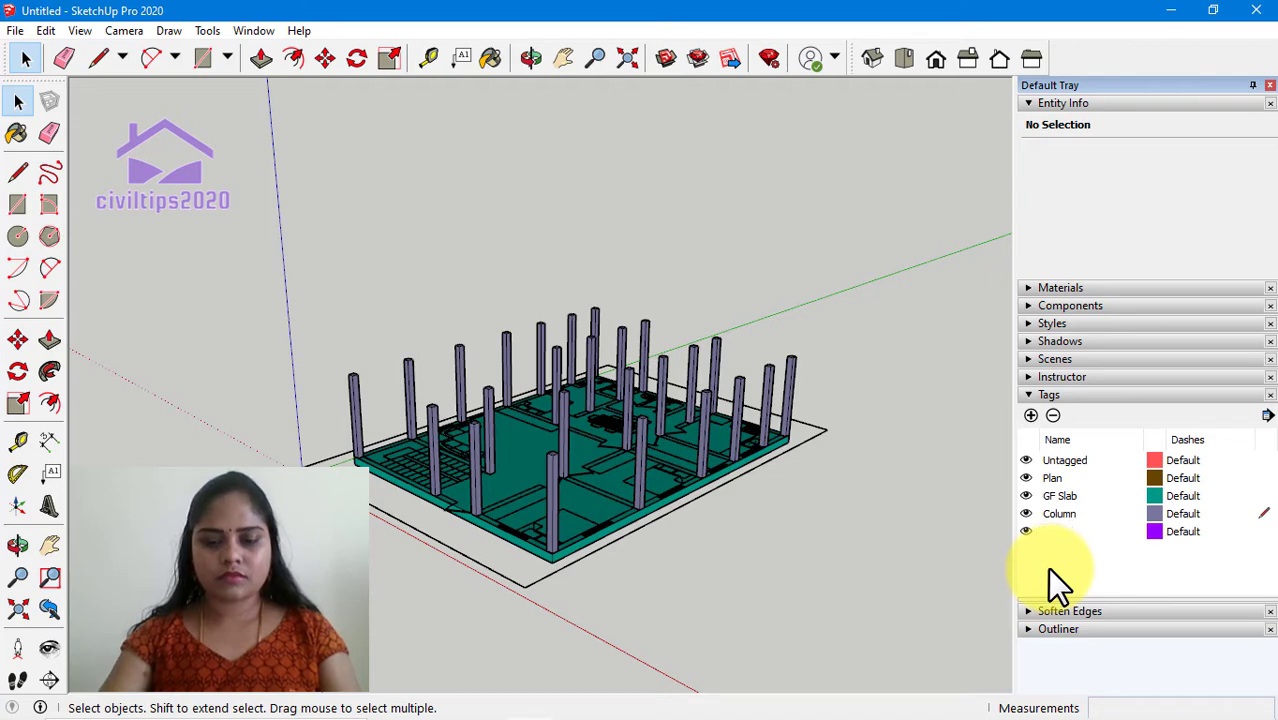
text(m)
key(Return)
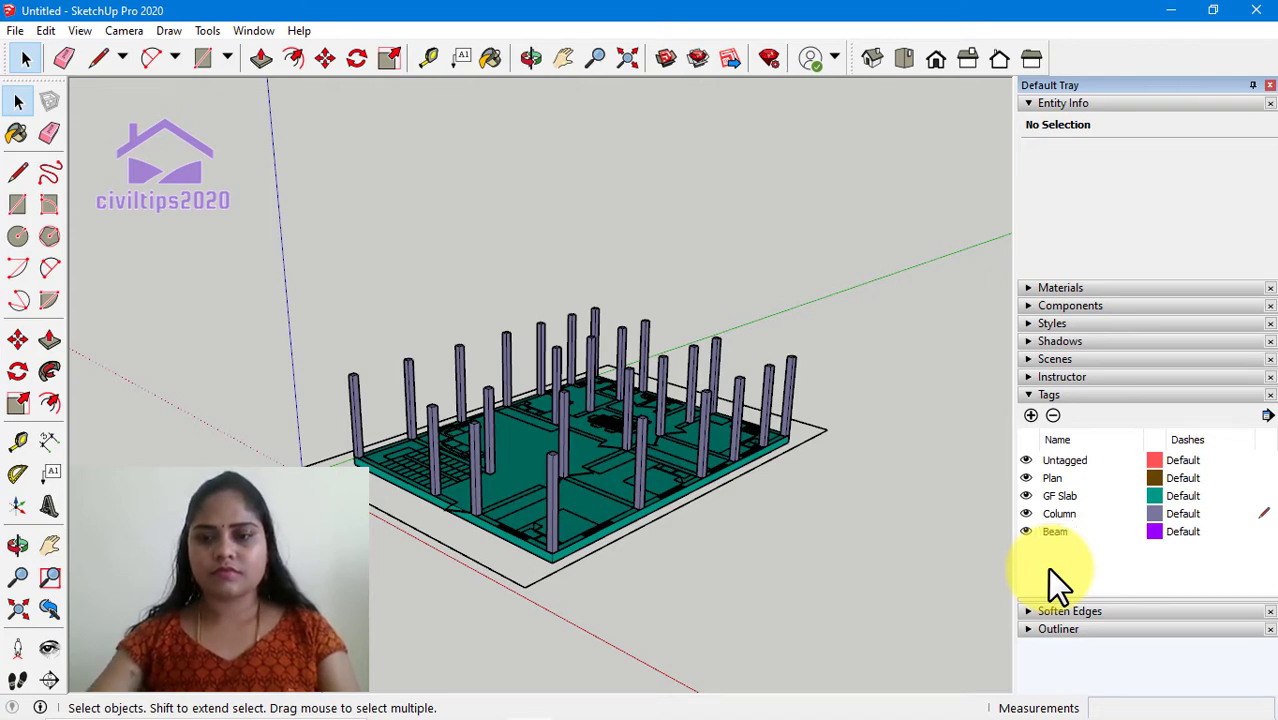
Change the Beam tag's colour from purple to light cyan
click(1150, 531)
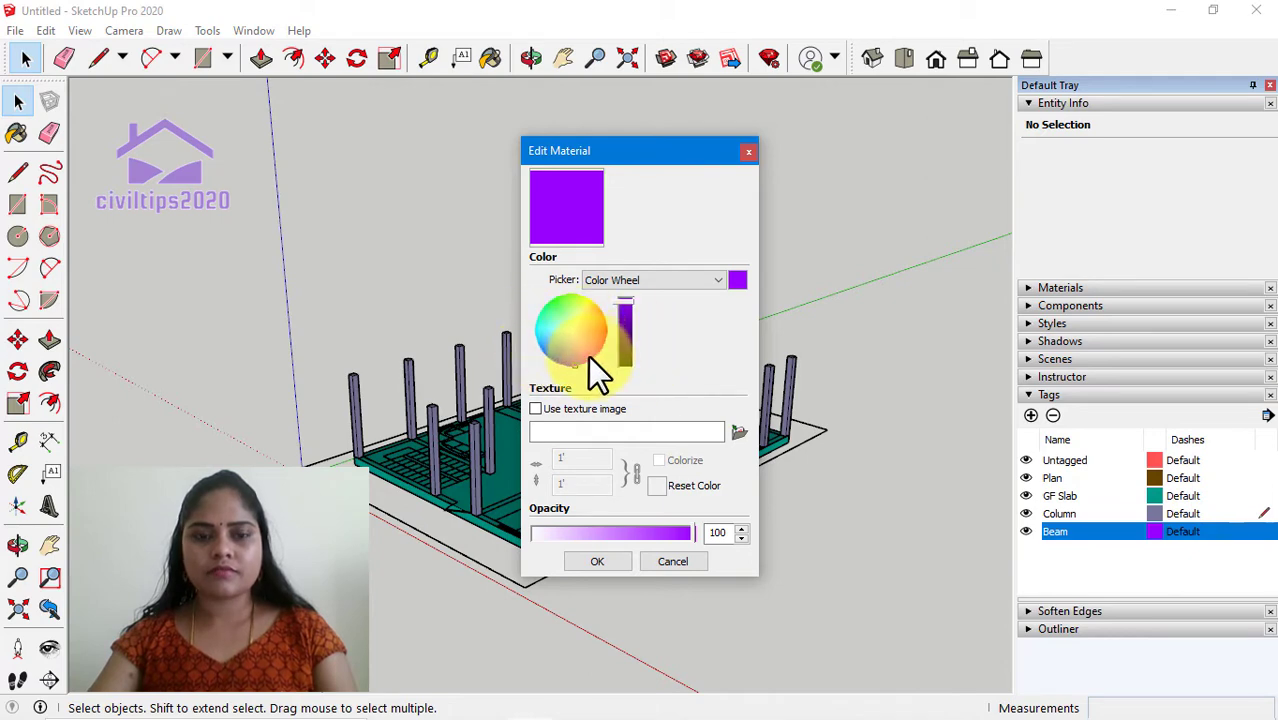
click(548, 334)
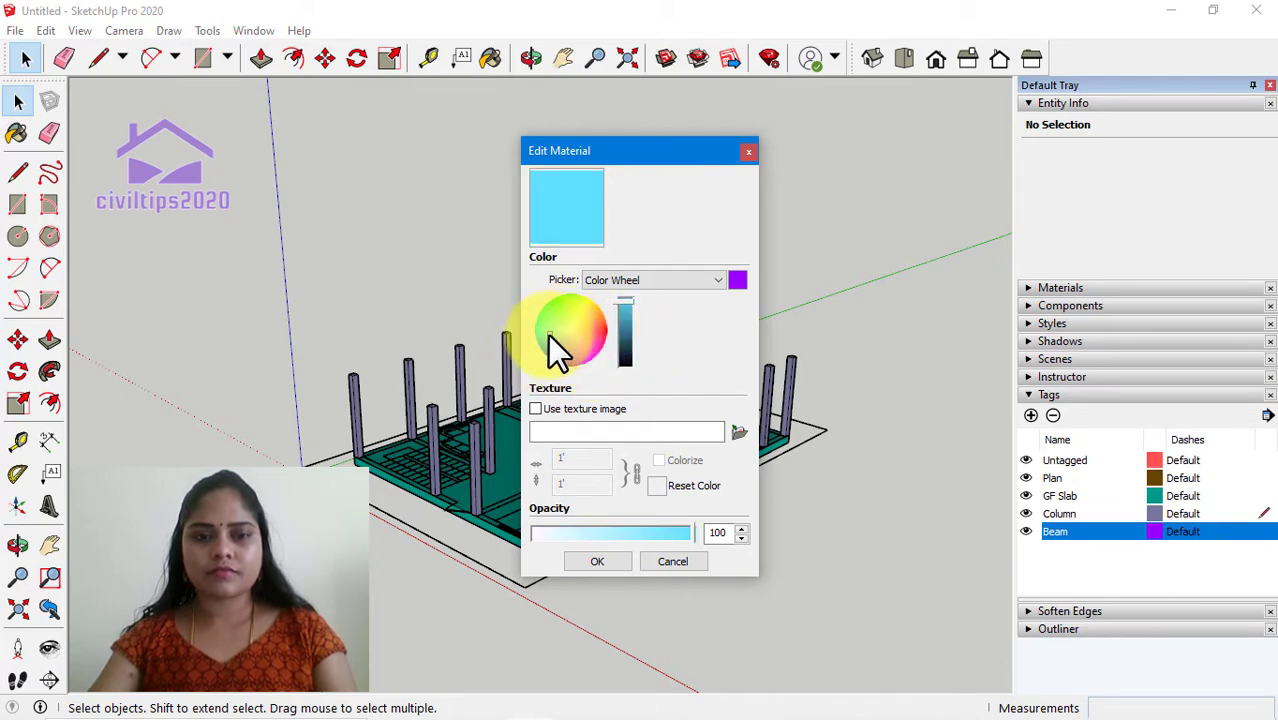
click(602, 558)
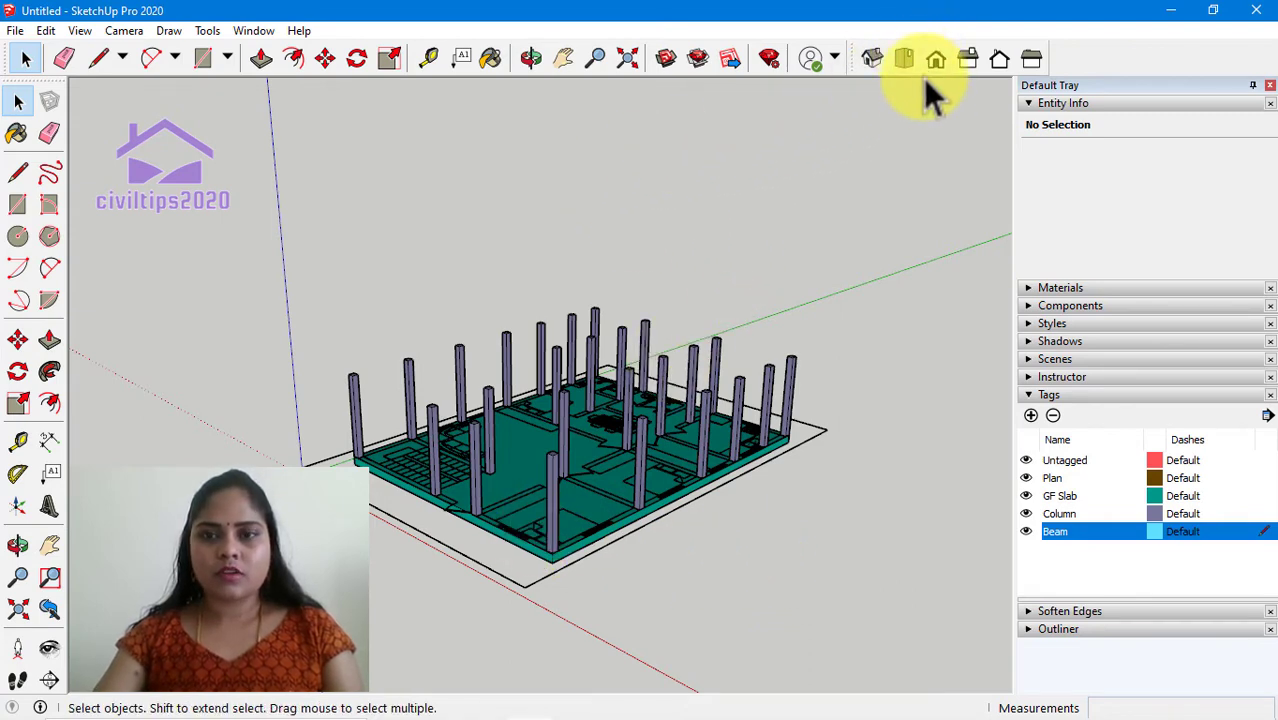
View the floor plan from Top with parallel projection
click(906, 52)
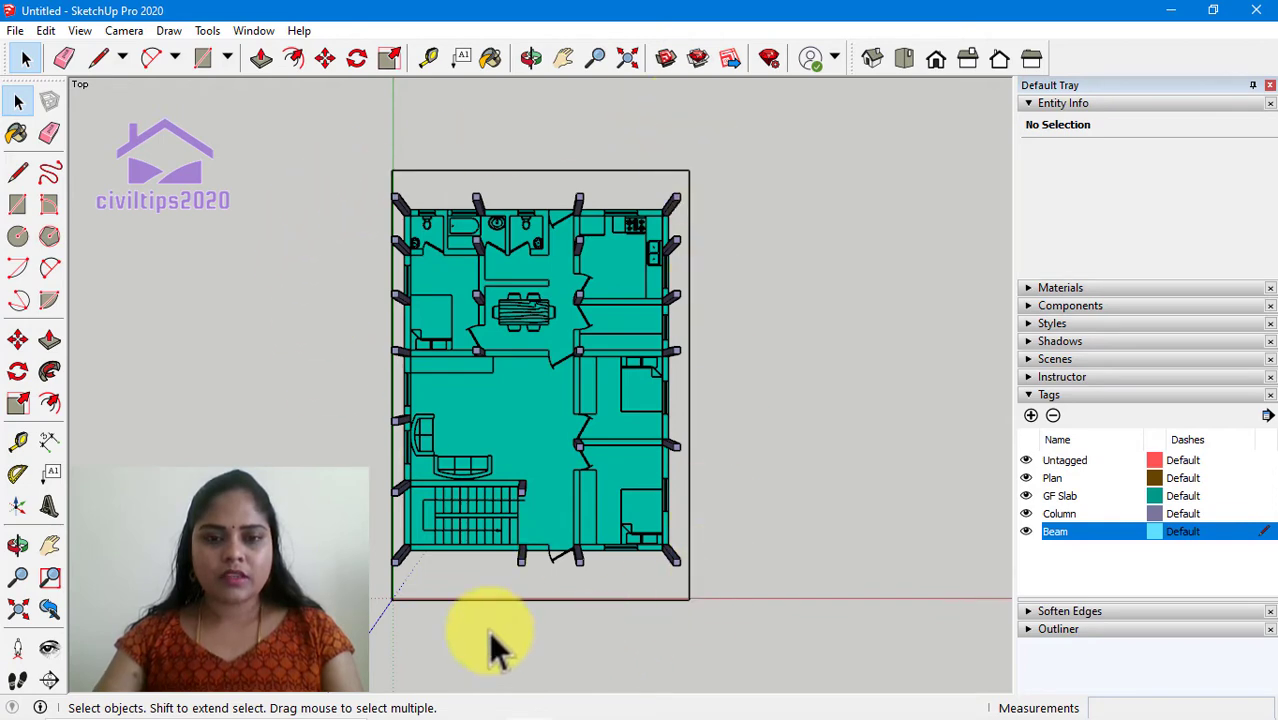
click(80, 30)
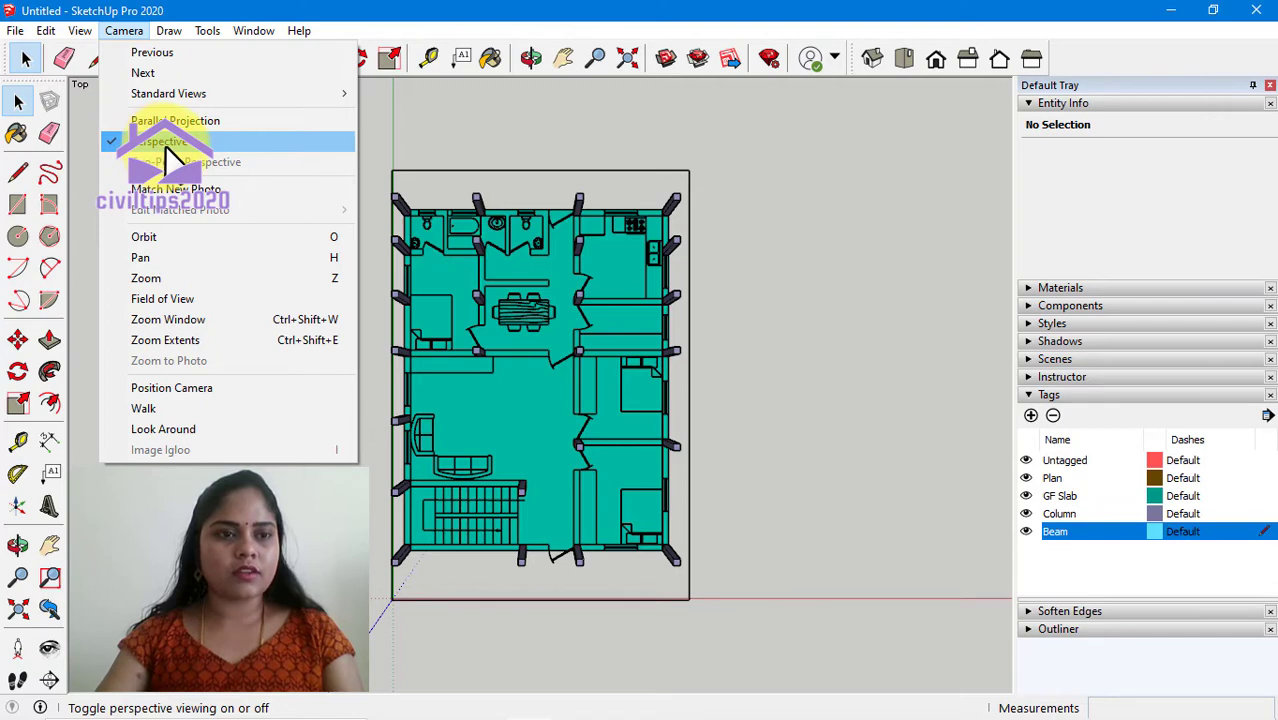
click(207, 119)
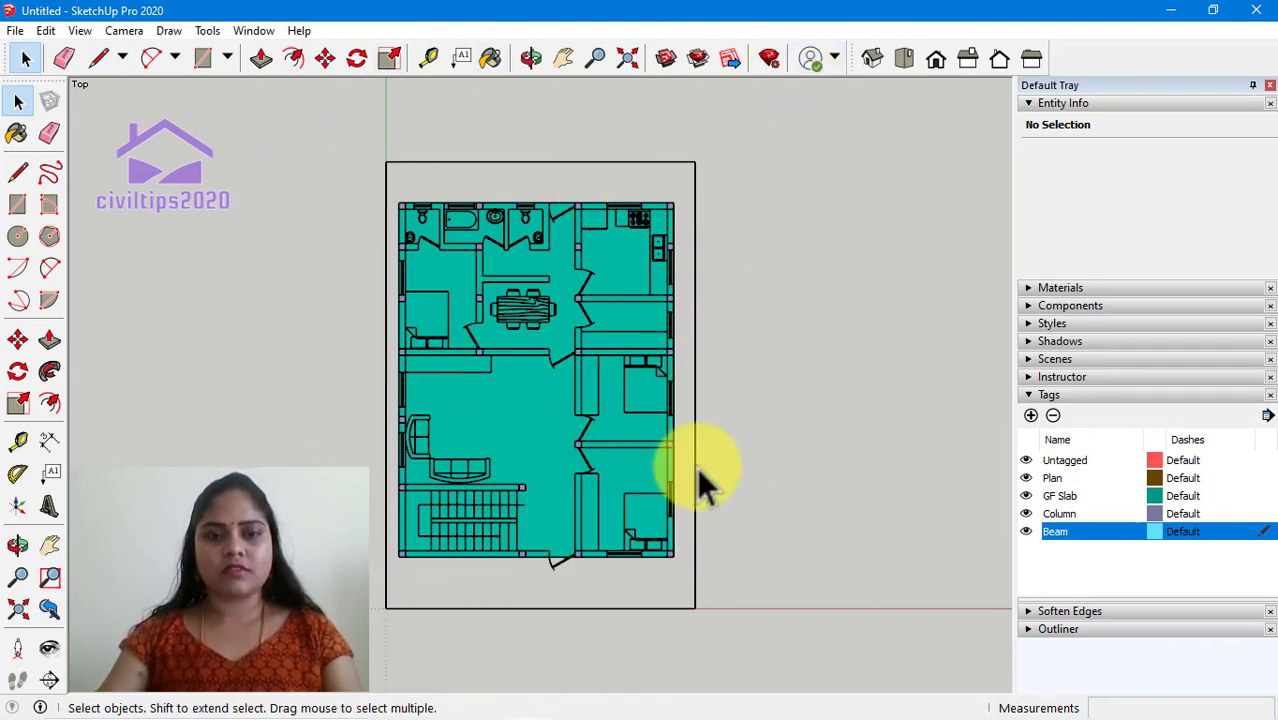
Zoom around the plan, then switch the camera back to Perspective
scroll(435, 264, up, 3)
scroll(475, 250, up, 1)
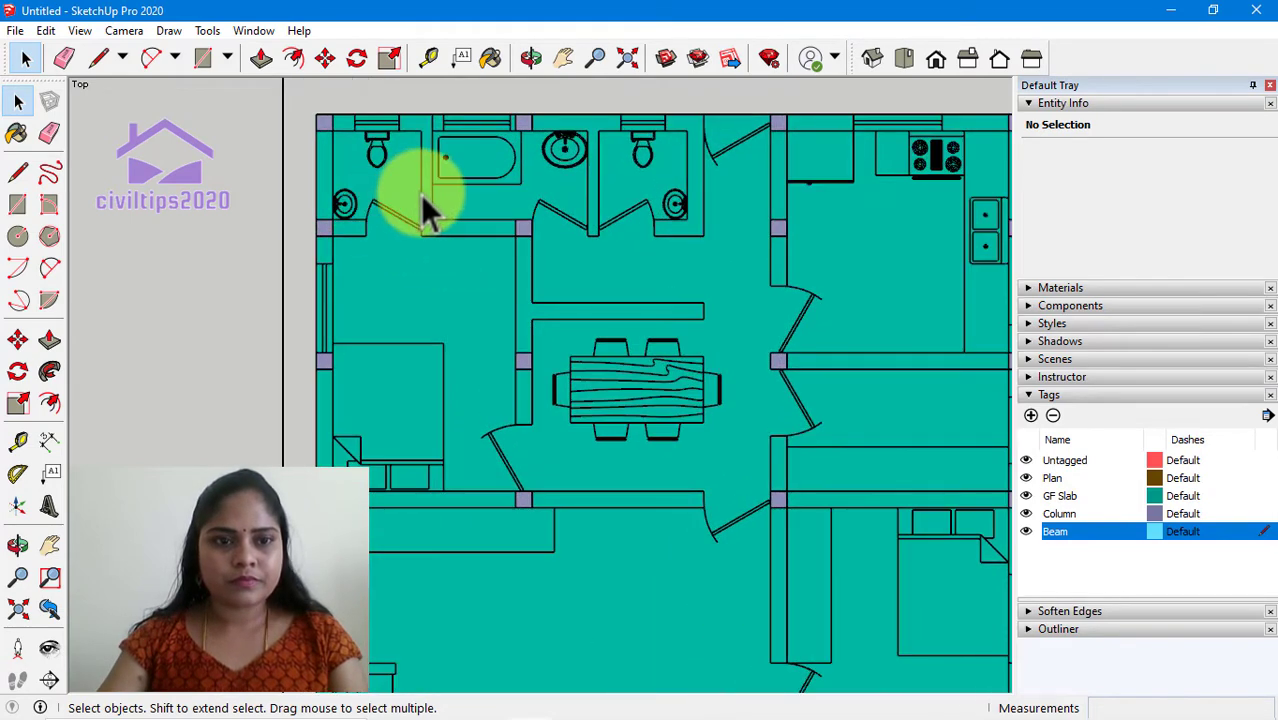
scroll(620, 260, down, 2)
scroll(716, 305, down, 2)
scroll(716, 314, down, 1)
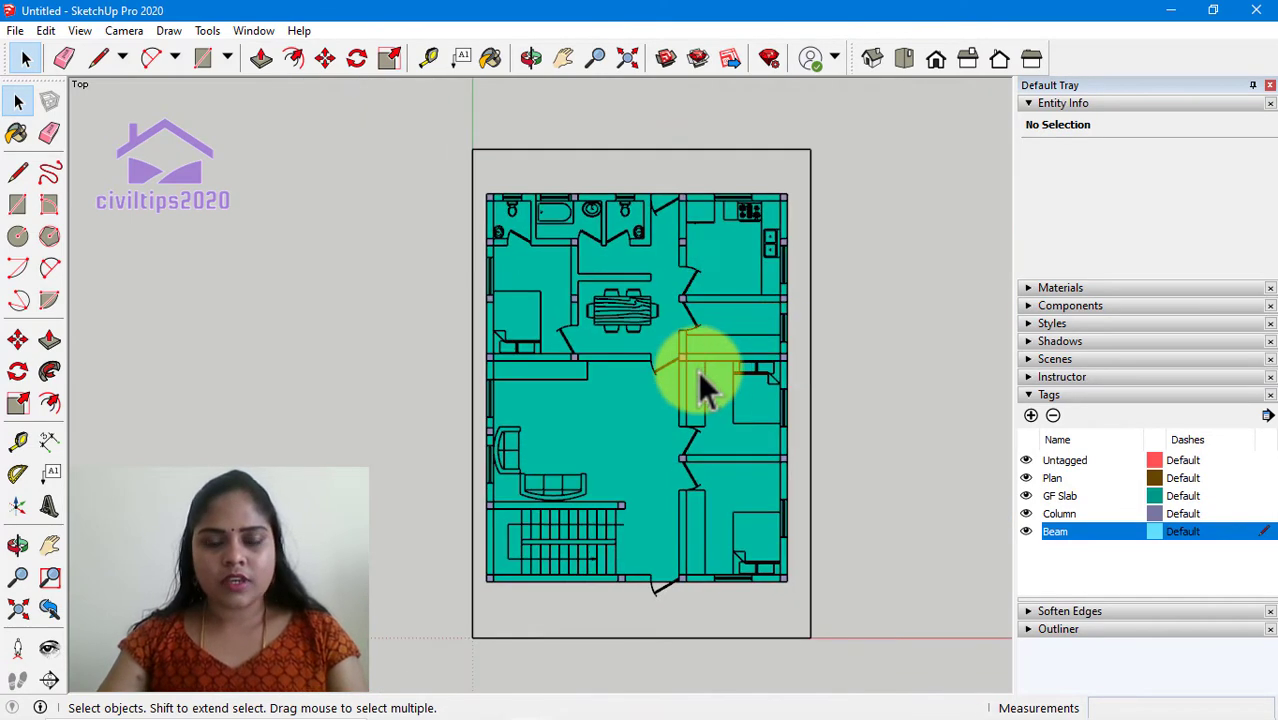
scroll(695, 375, down, 2)
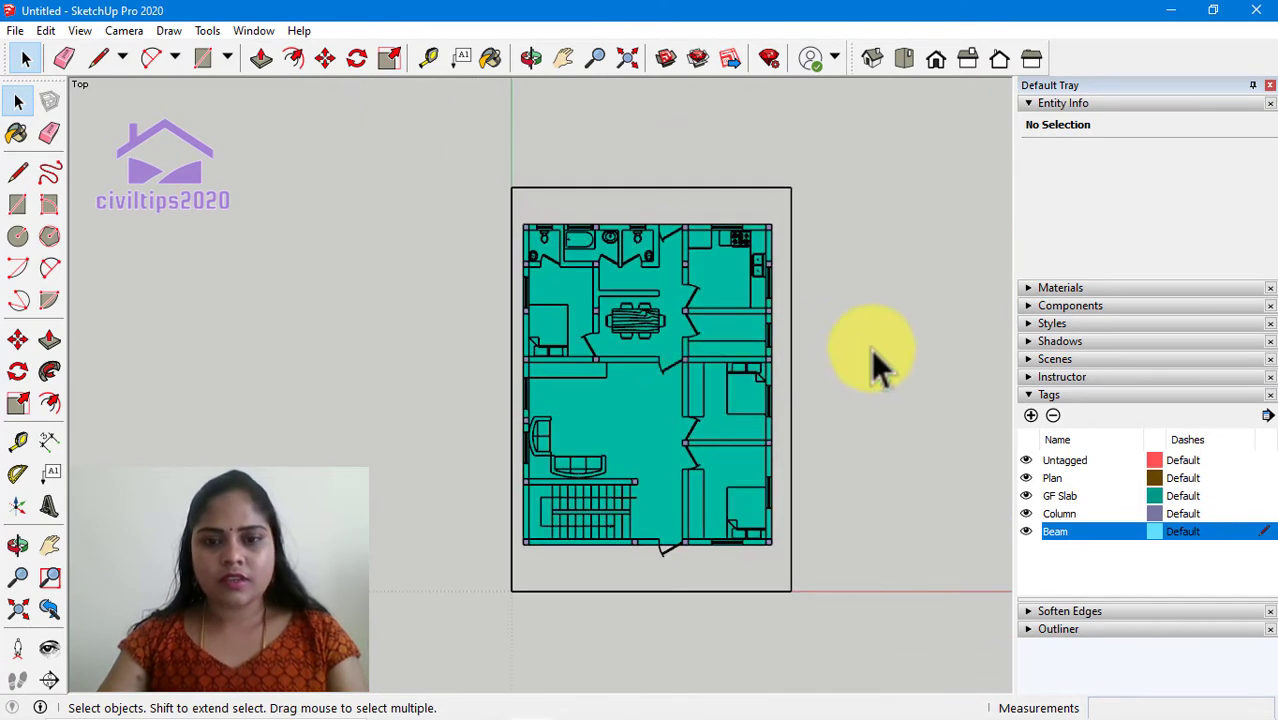
click(133, 33)
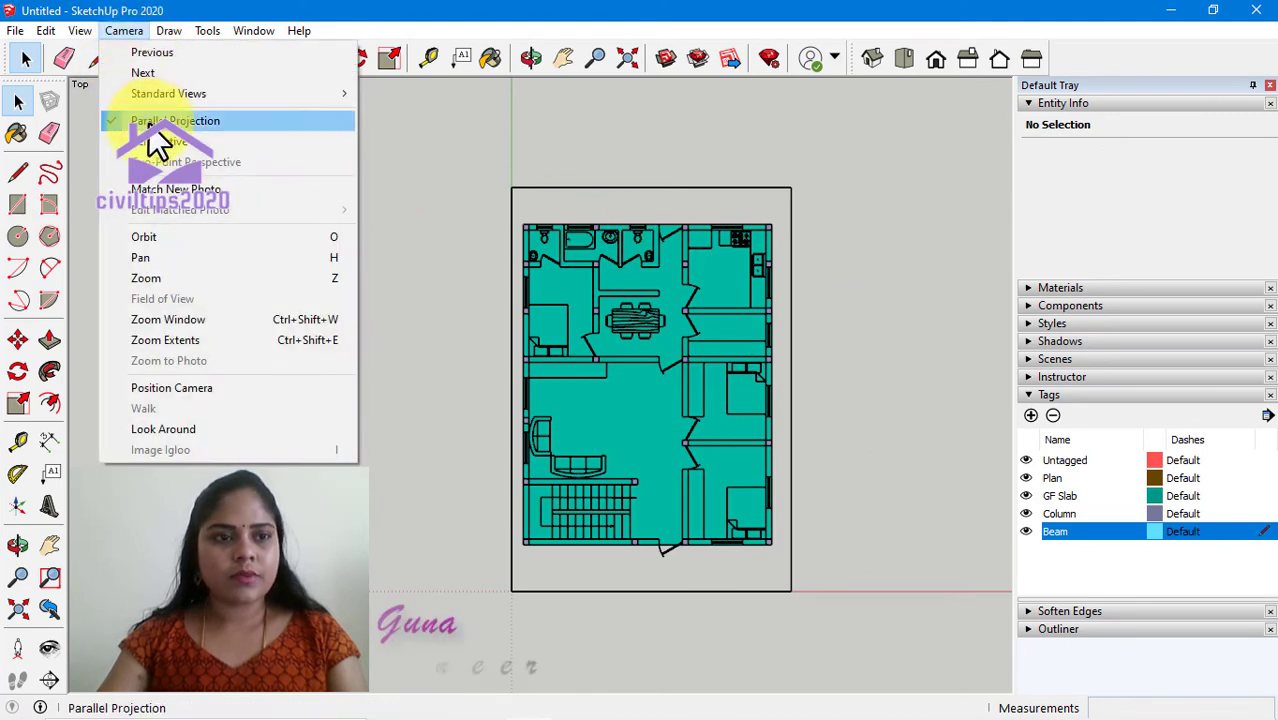
click(115, 142)
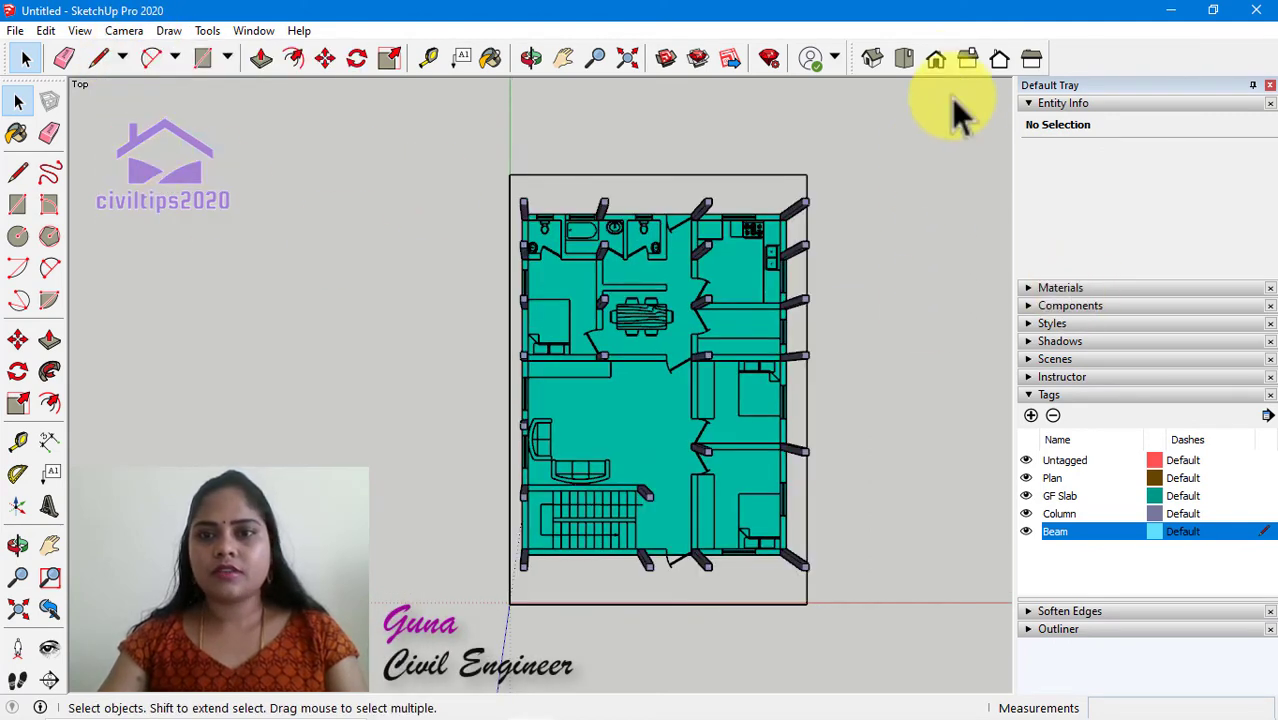
Switch to the Iso view of the slab and columns
click(875, 63)
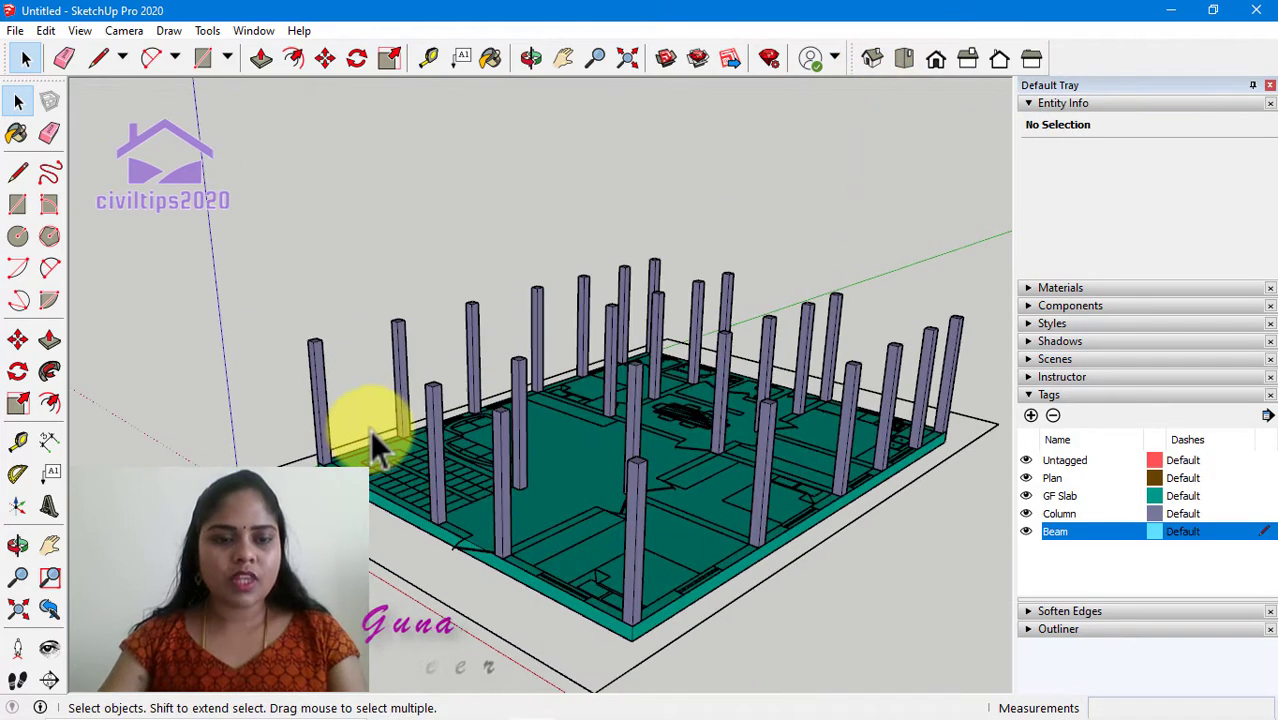
scroll(305, 357, up, 2)
scroll(361, 351, down, 3)
scroll(353, 330, down, 1)
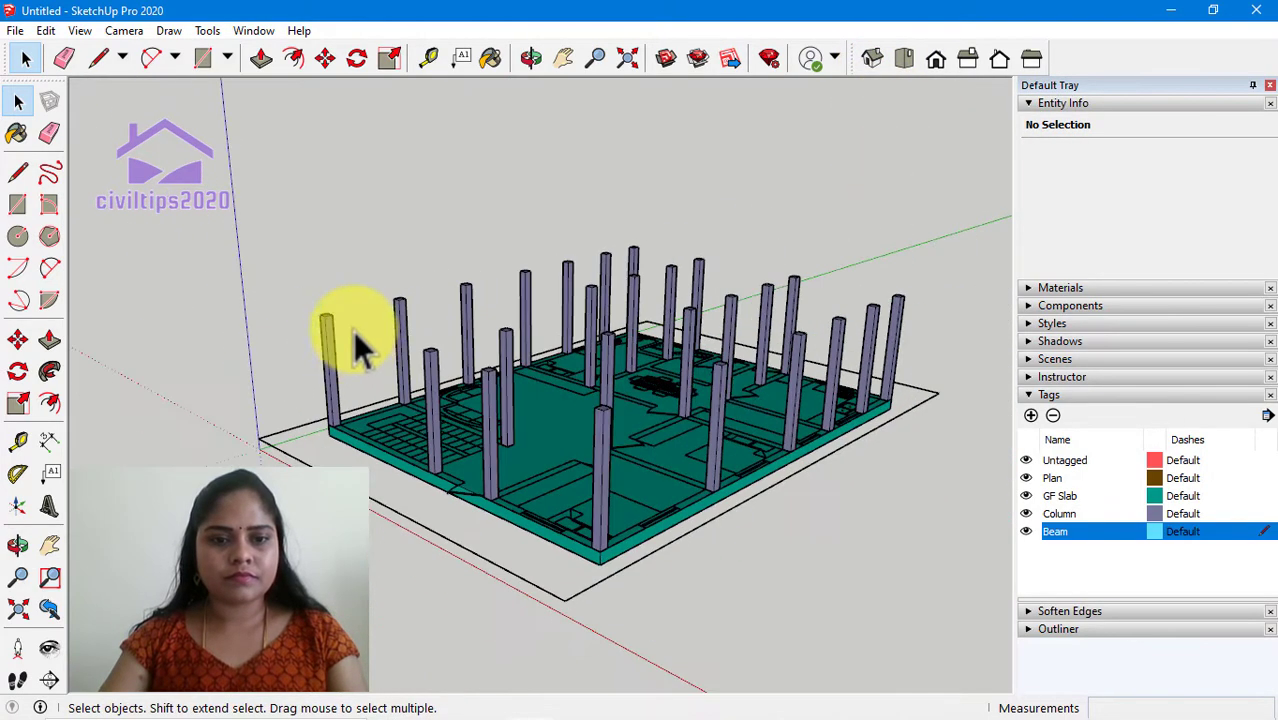
scroll(348, 370, down, 1)
scroll(368, 385, up, 2)
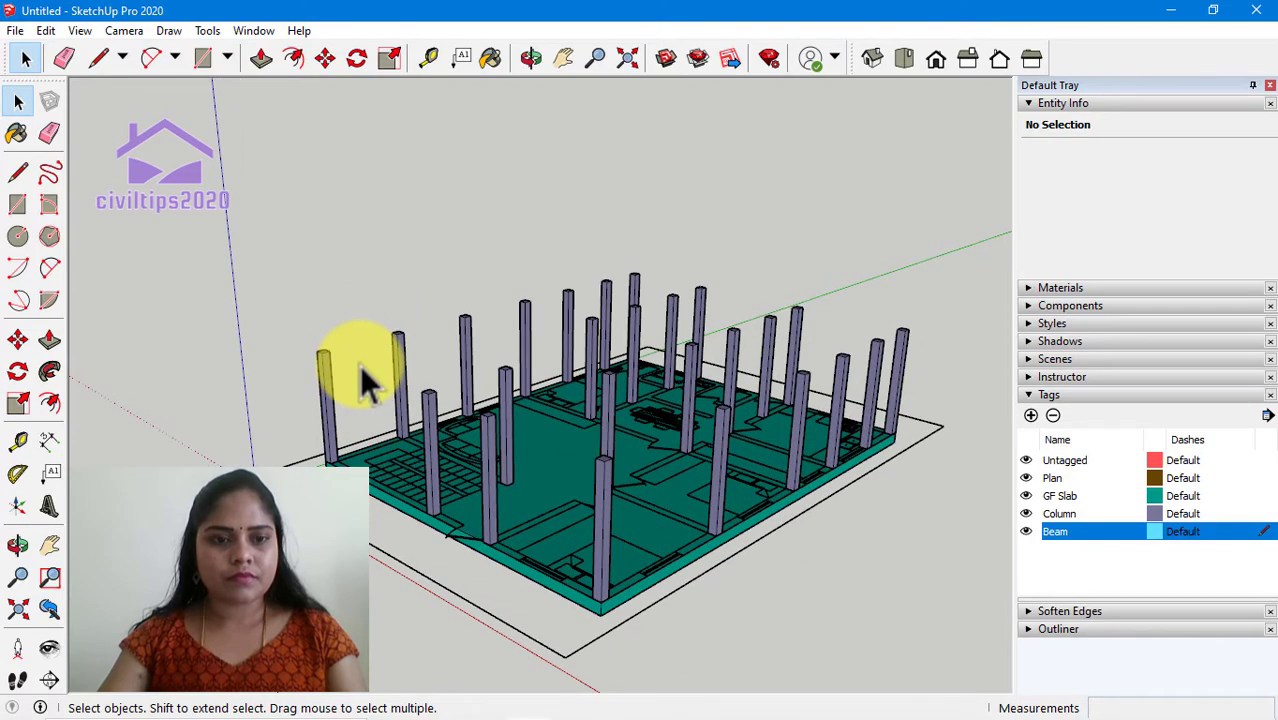
Orbit and zoom in on the staircase corner of the slab
middle_drag(368, 385, 375, 558)
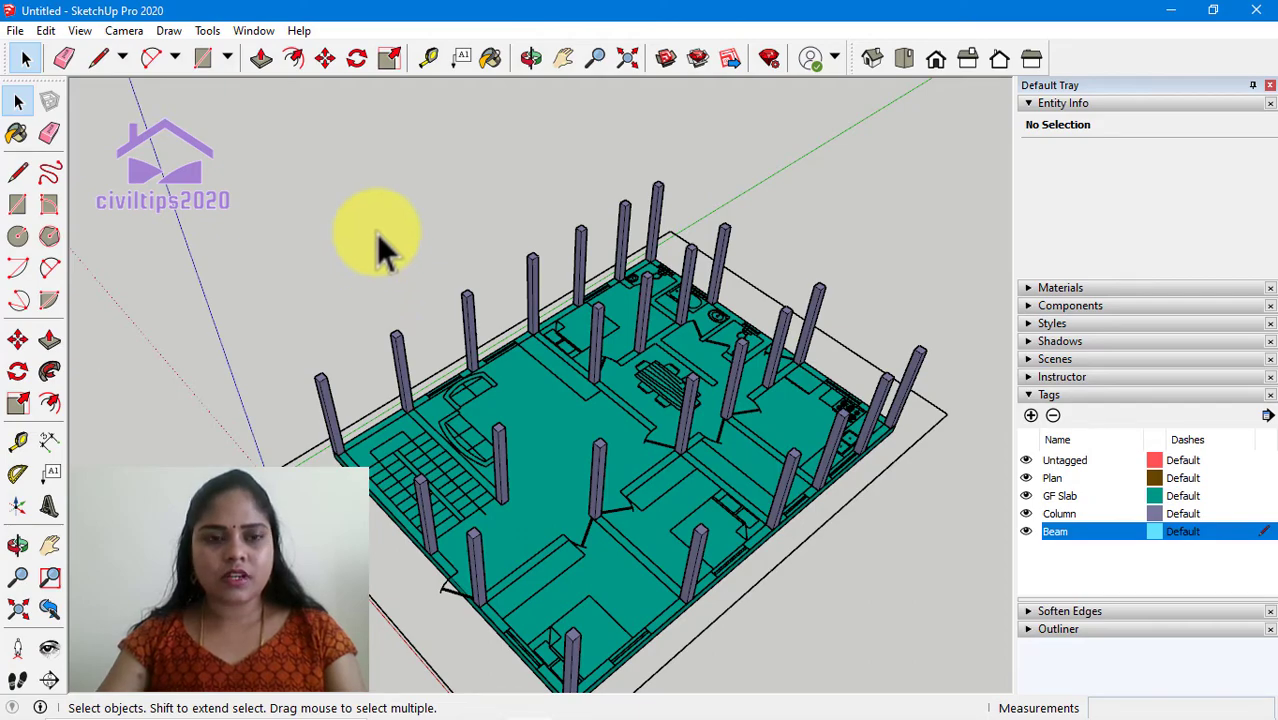
mouse_move(378, 240)
middle_down()
mouse_move(400, 245)
mouse_move(297, 217)
mouse_move(528, 222)
mouse_move(388, 345)
mouse_move(525, 242)
mouse_move(422, 228)
middle_up()
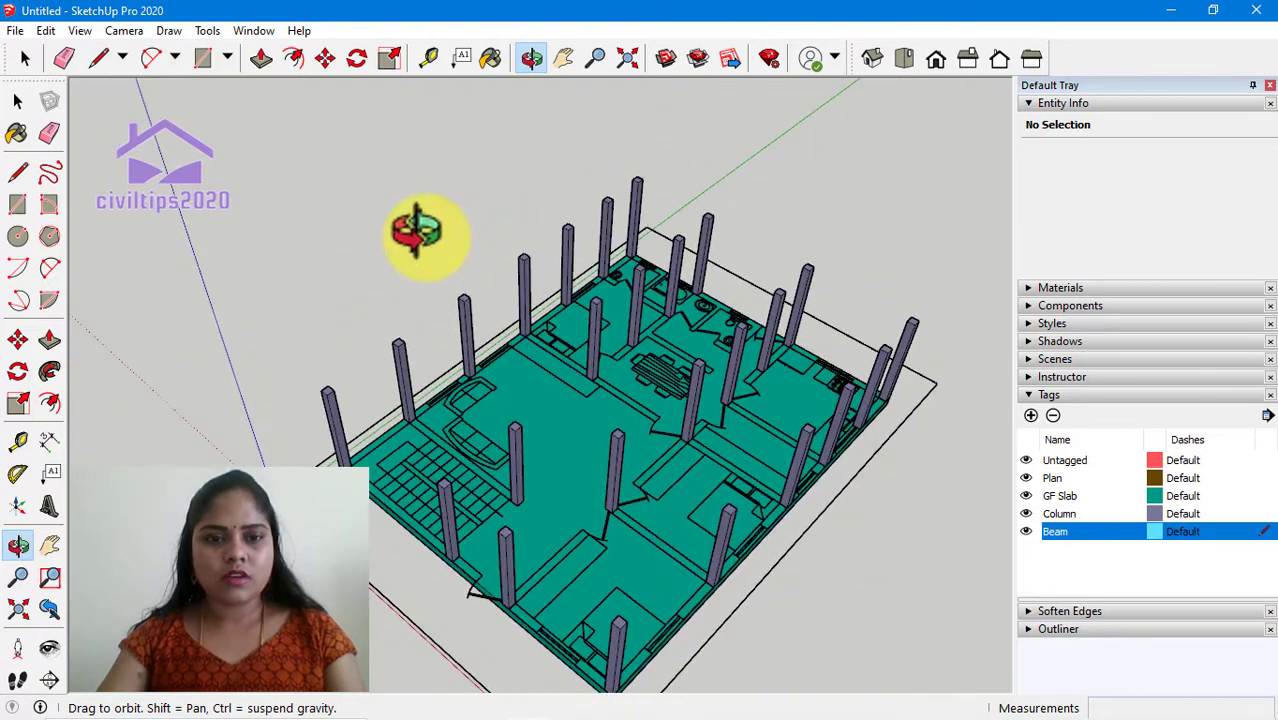
middle_drag(337, 428, 378, 470)
scroll(372, 455, up, 2)
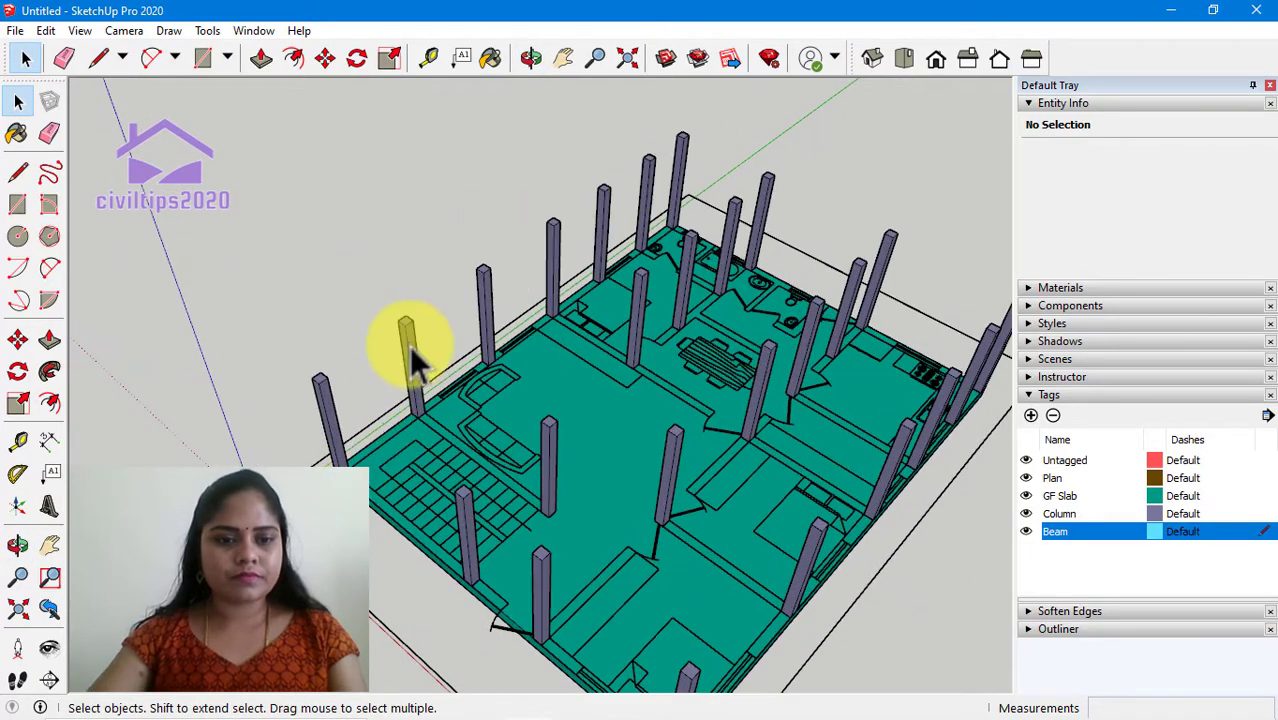
scroll(368, 453, up, 2)
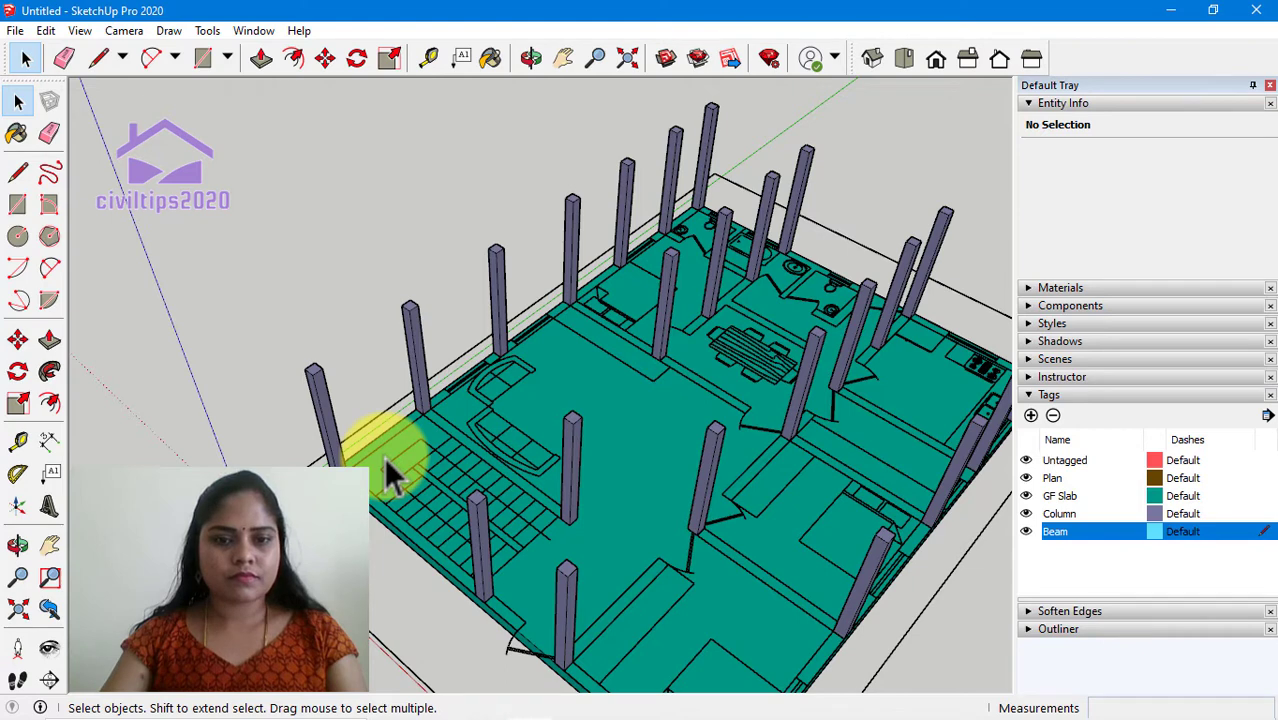
scroll(384, 457, down, 2)
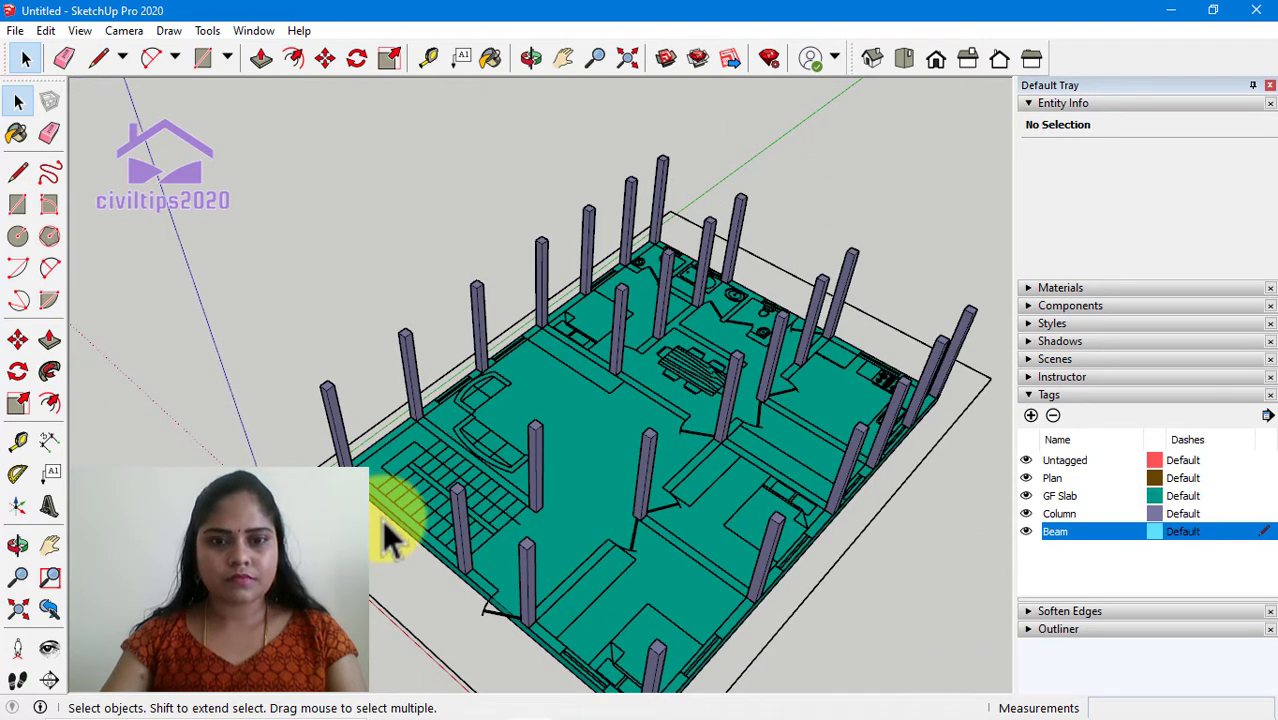
scroll(382, 520, down, 1)
scroll(382, 520, down, 1)
scroll(377, 559, up, 1)
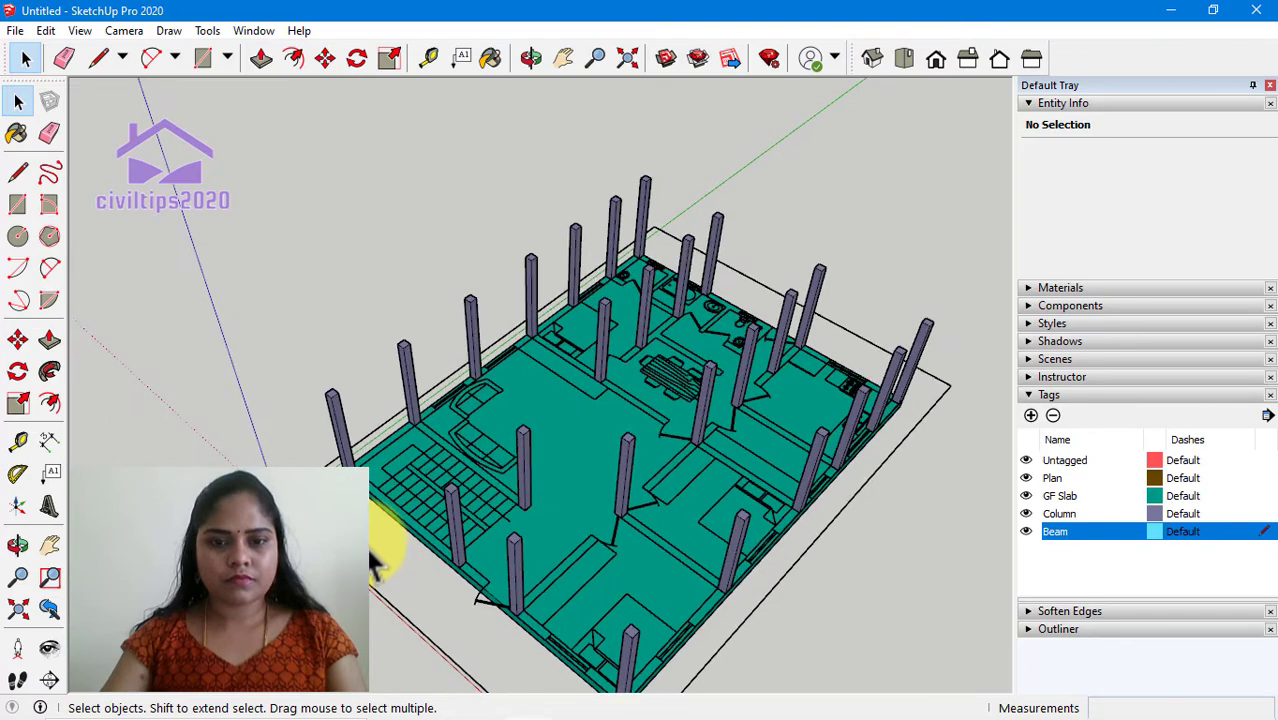
scroll(600, 575, down, 2)
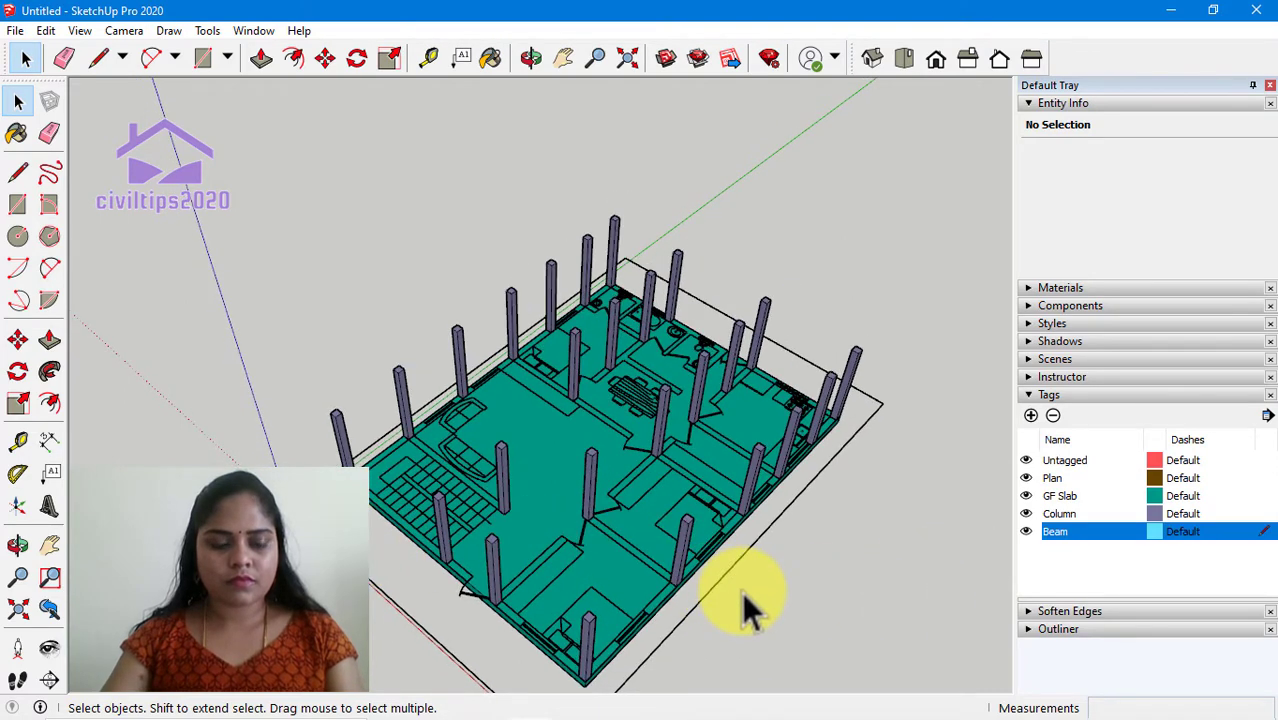
scroll(741, 592, up, 3)
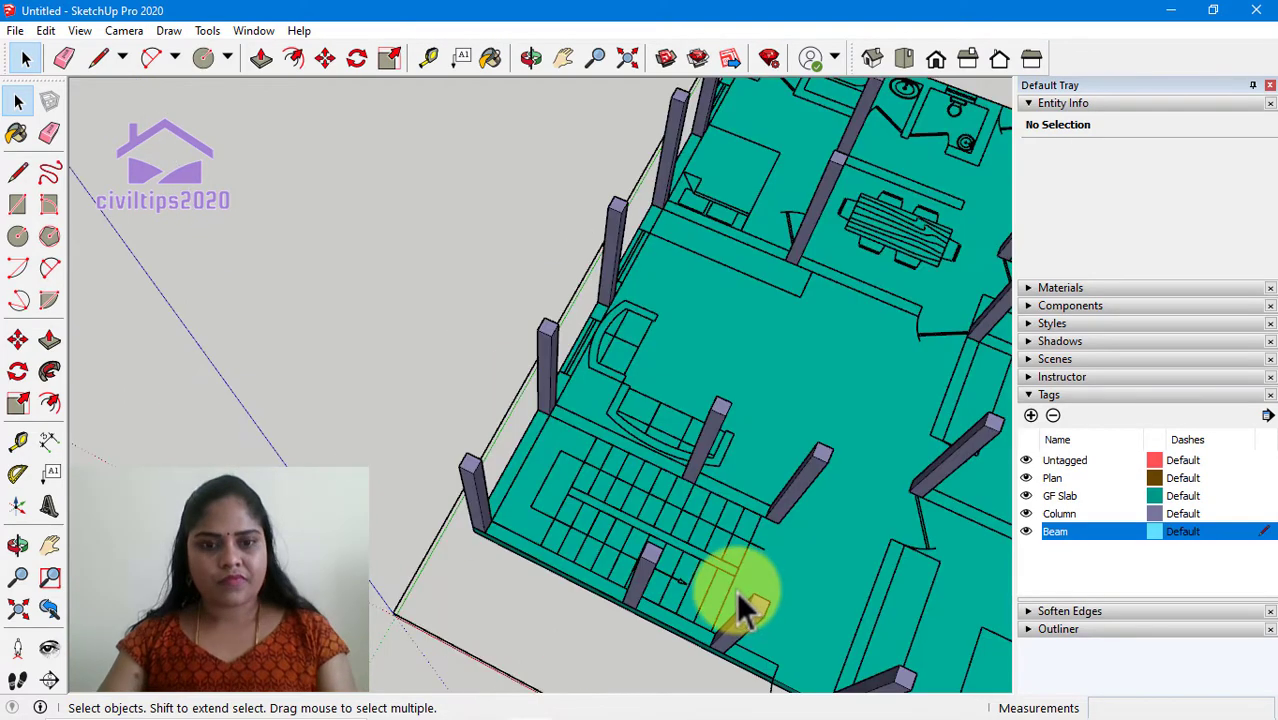
Draw a rectangular beam face between the two column tops above the stairs
click(227, 58)
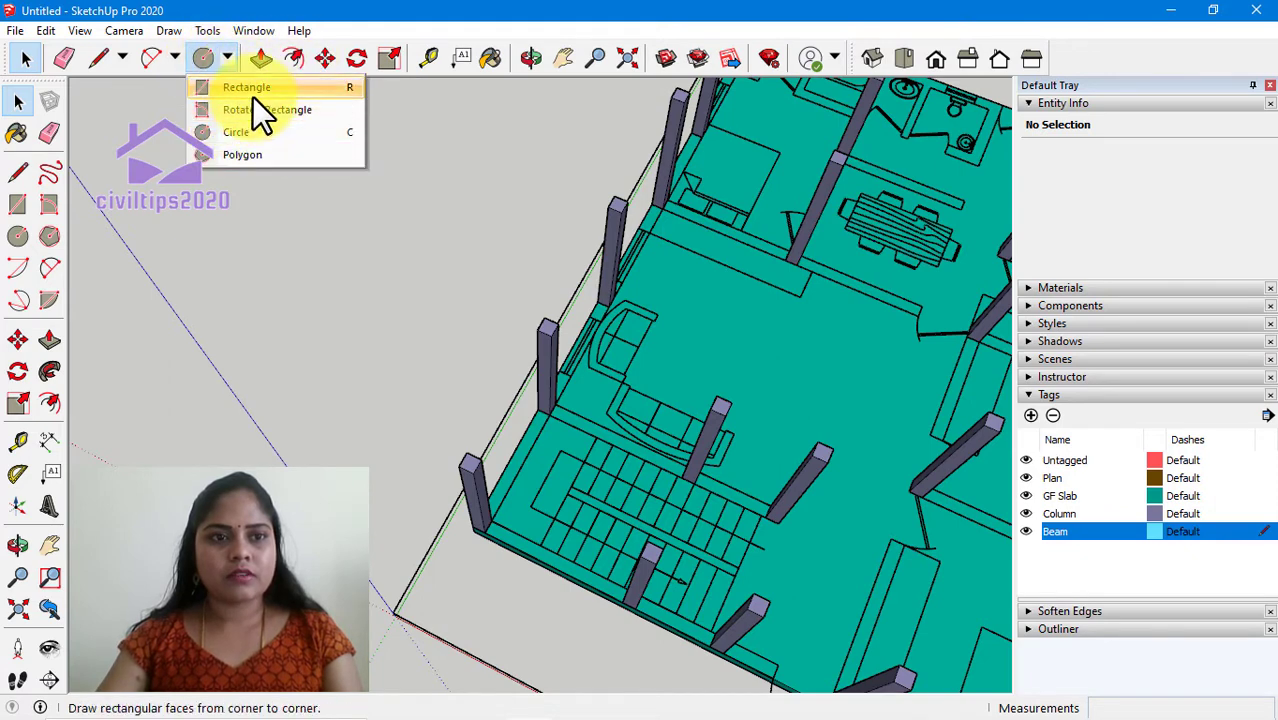
click(253, 95)
scroll(468, 472, up, 2)
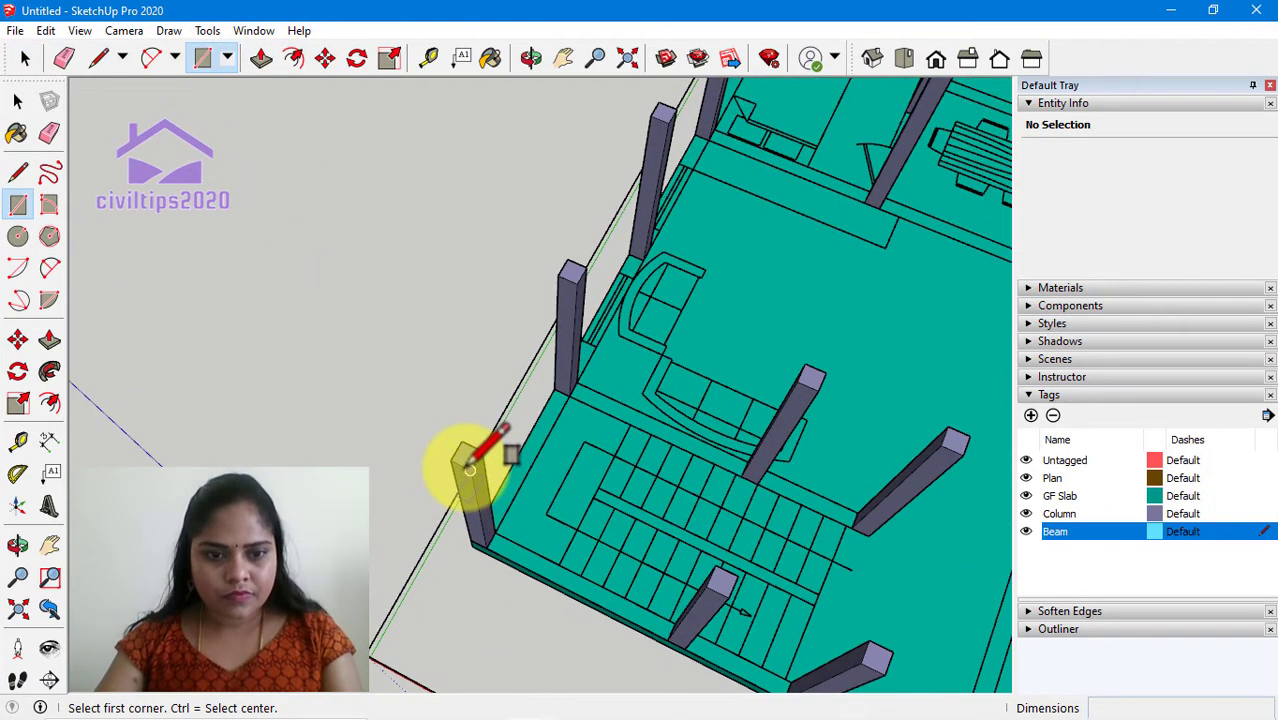
click(468, 472)
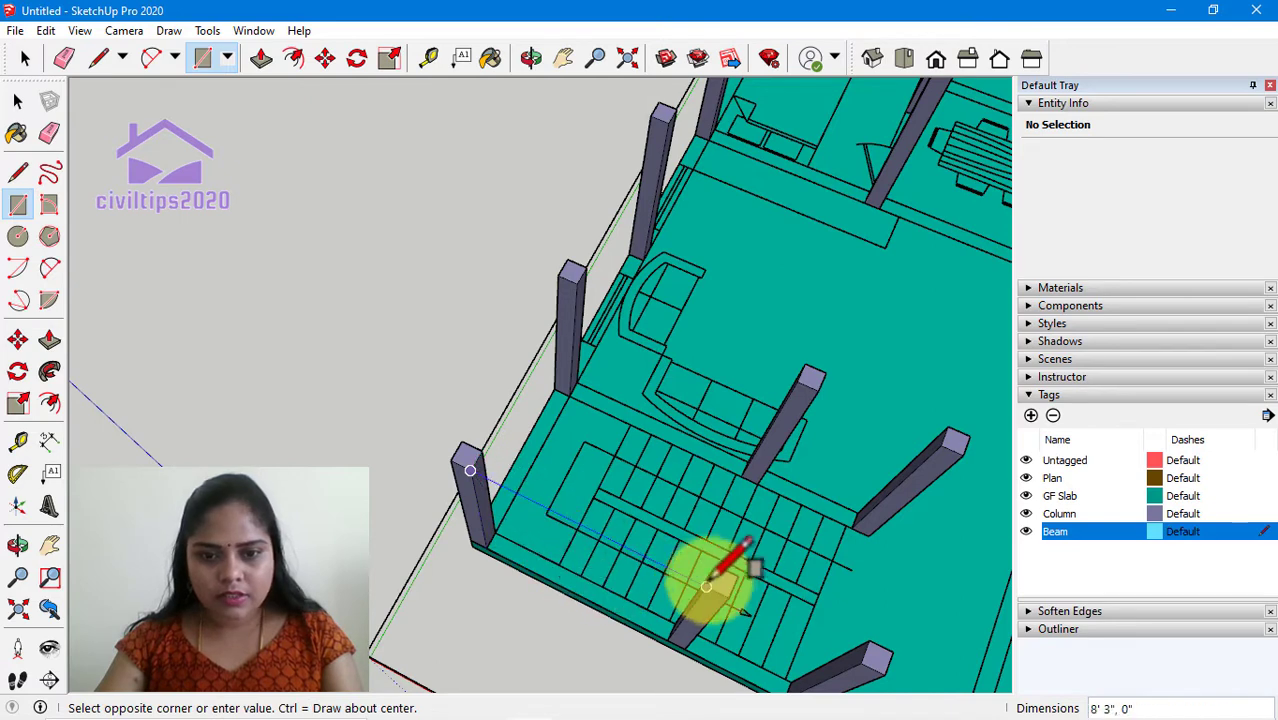
scroll(713, 565, up, 1)
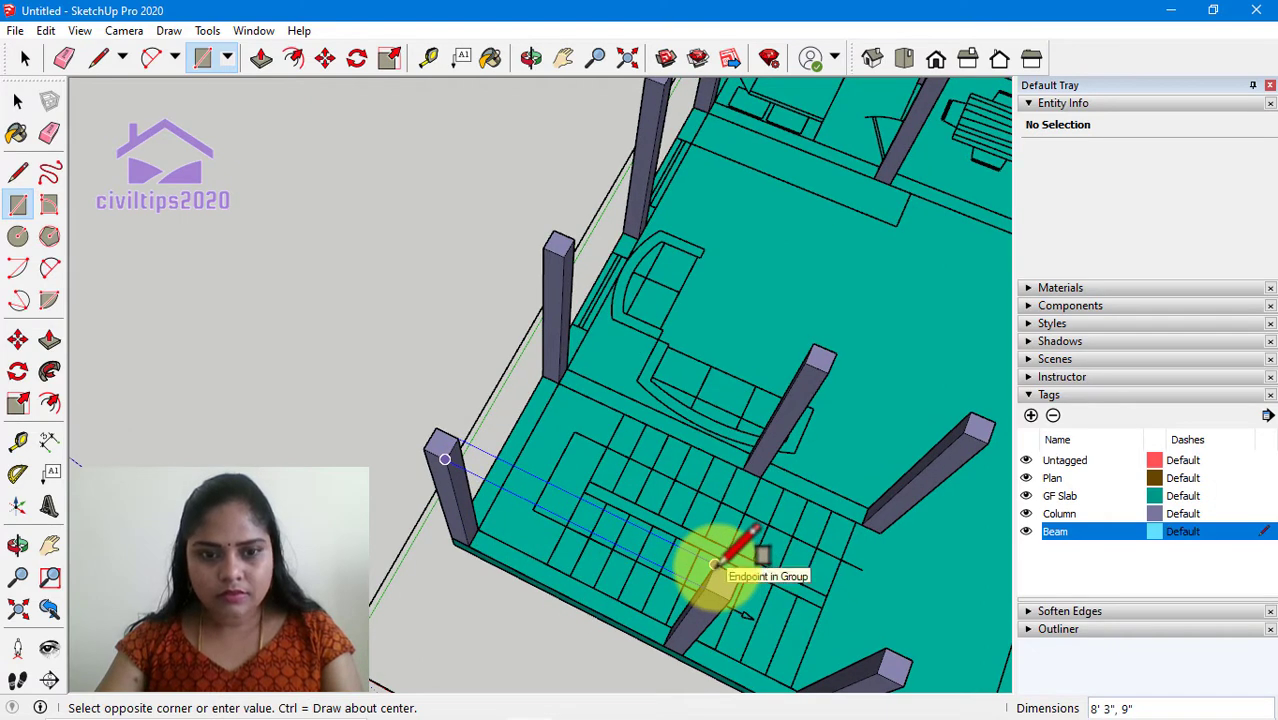
click(713, 565)
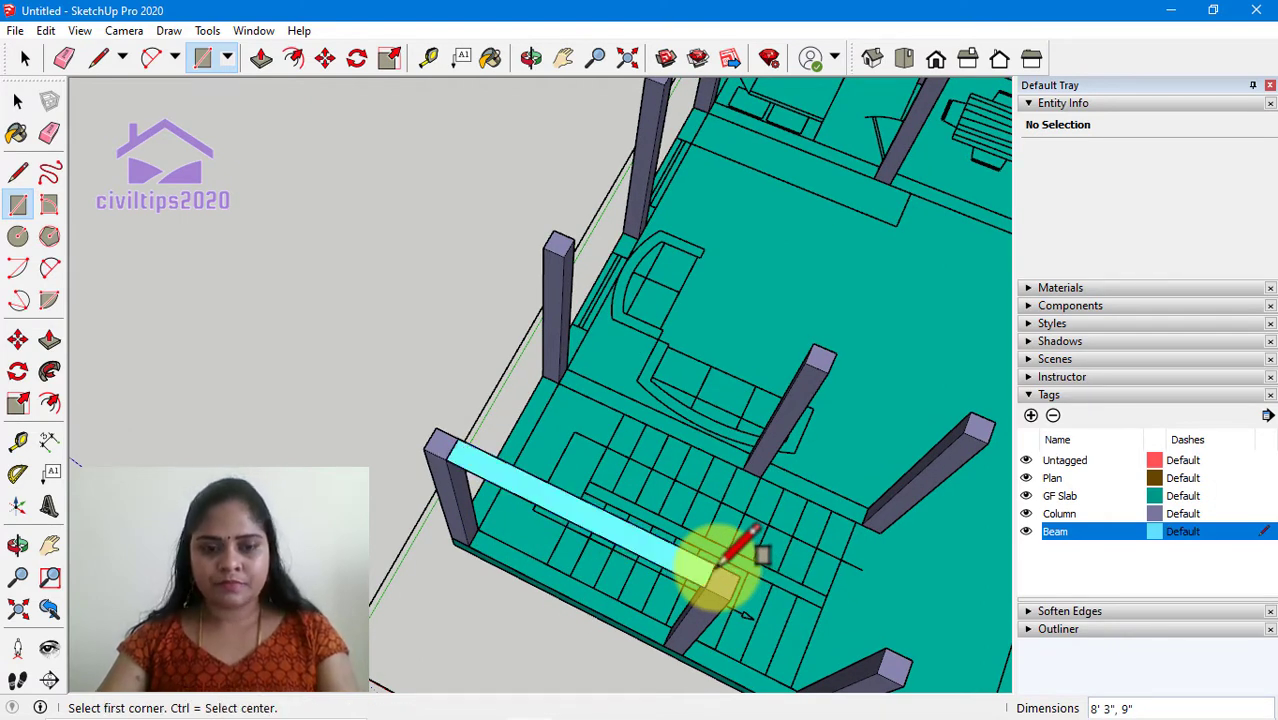
Change the Beam tag colour to dark navy blue
key(space)
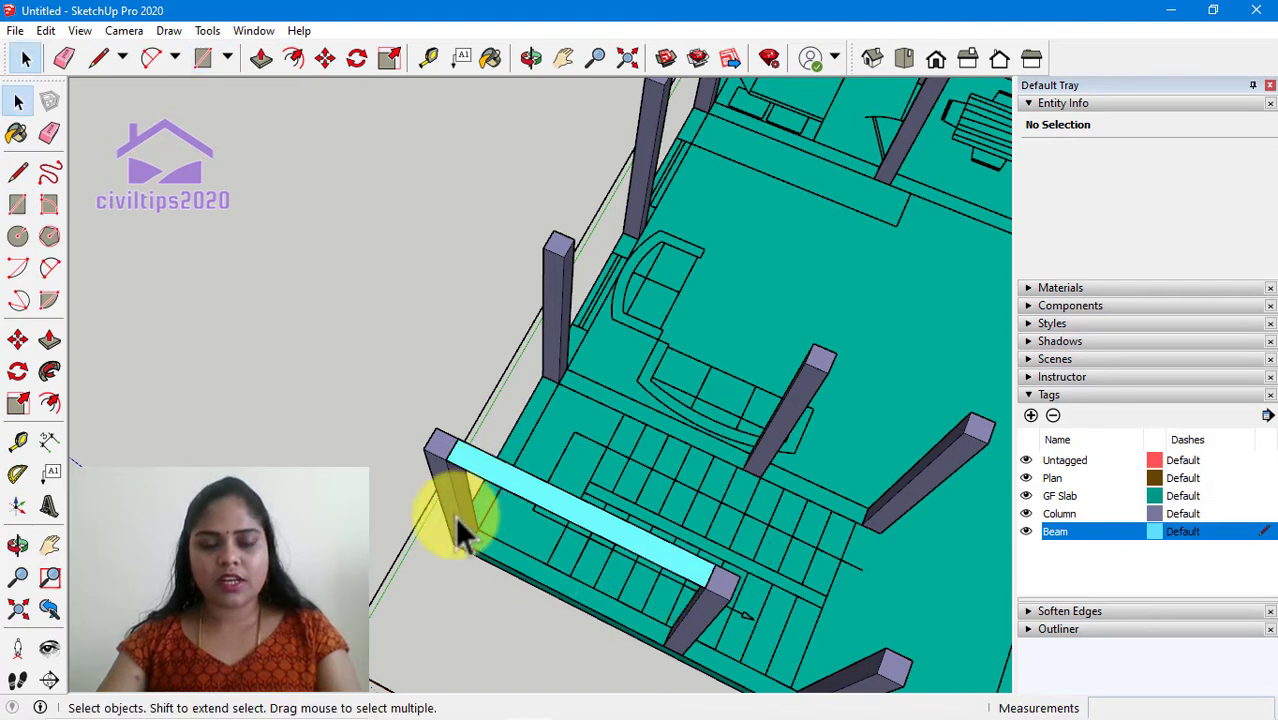
click(1158, 532)
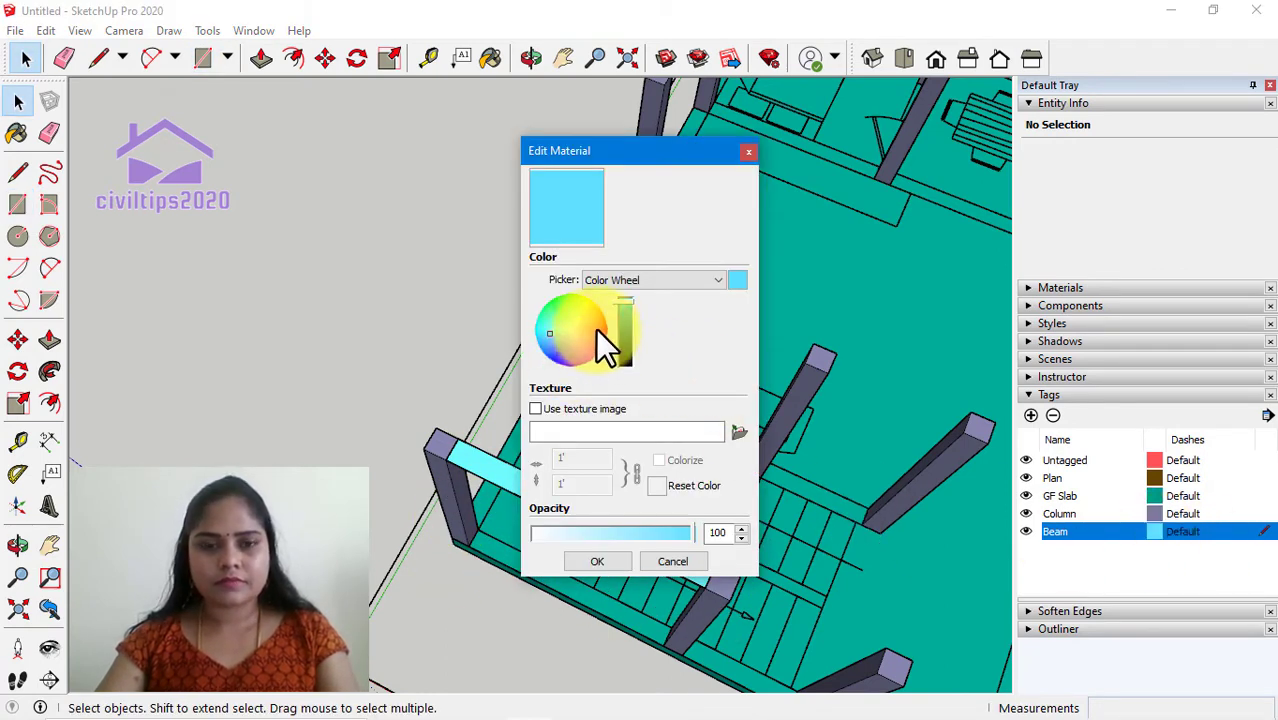
drag(598, 331, 555, 357)
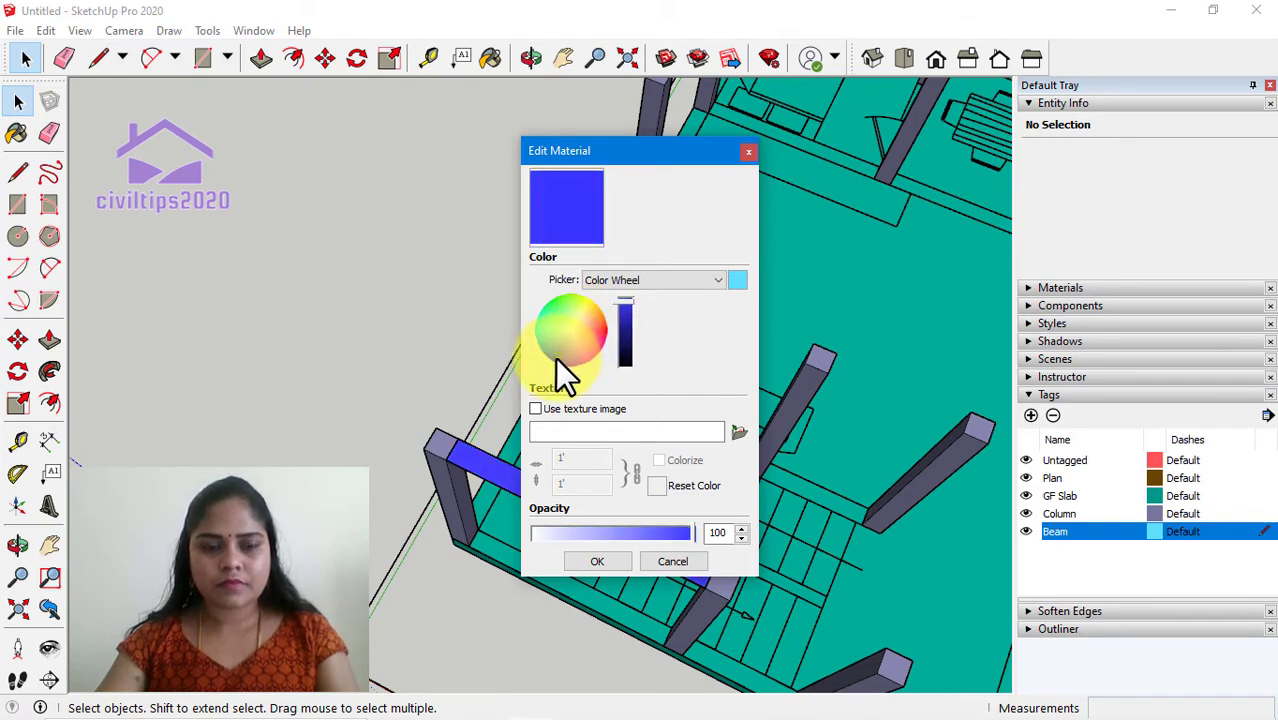
click(622, 338)
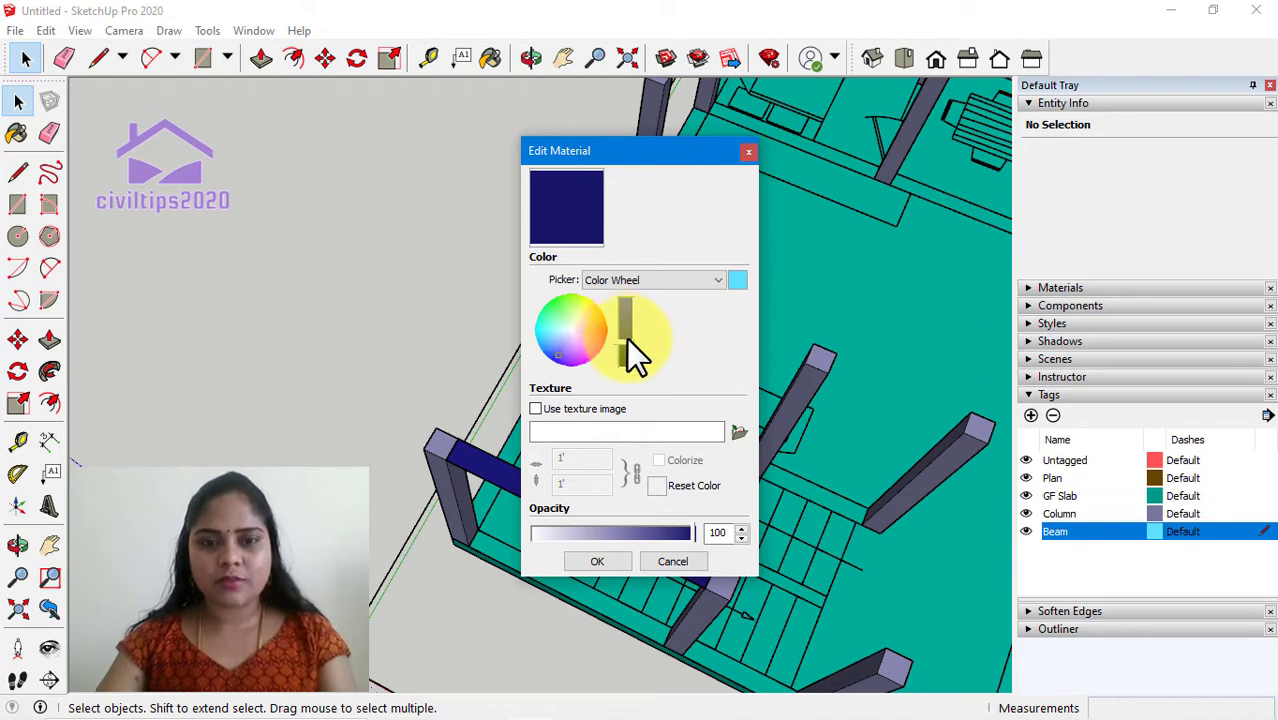
click(625, 349)
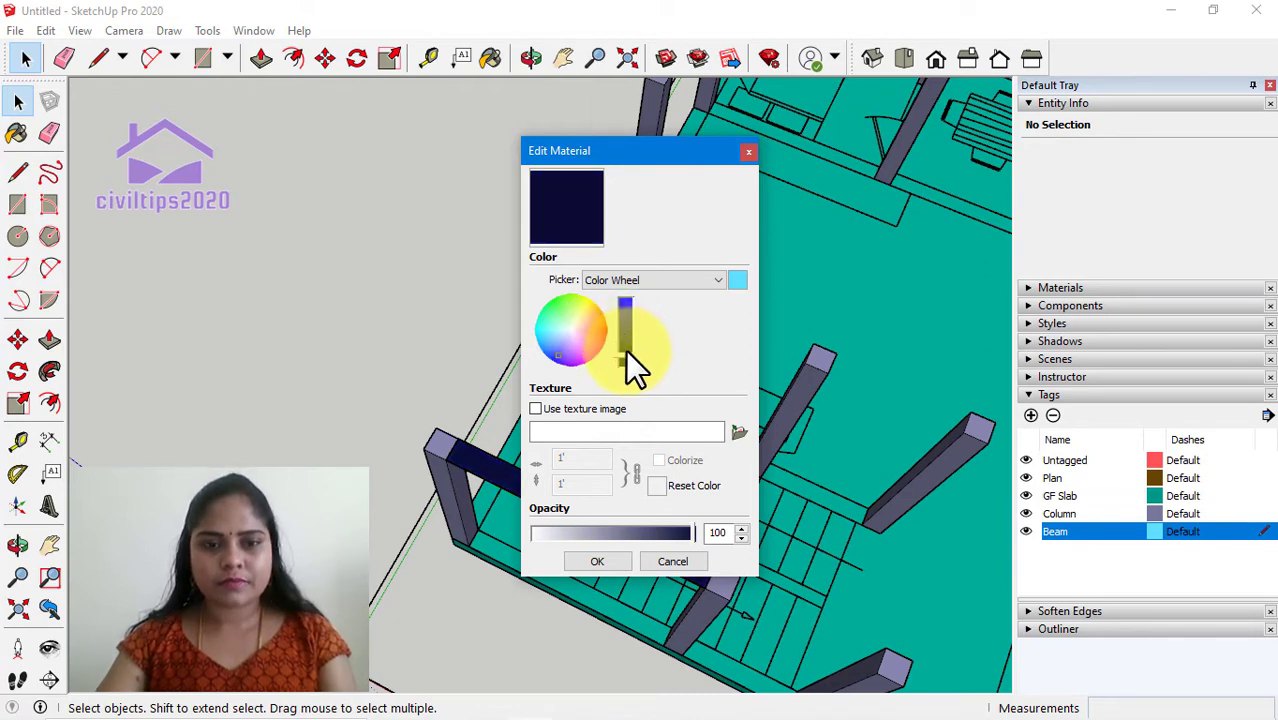
click(626, 339)
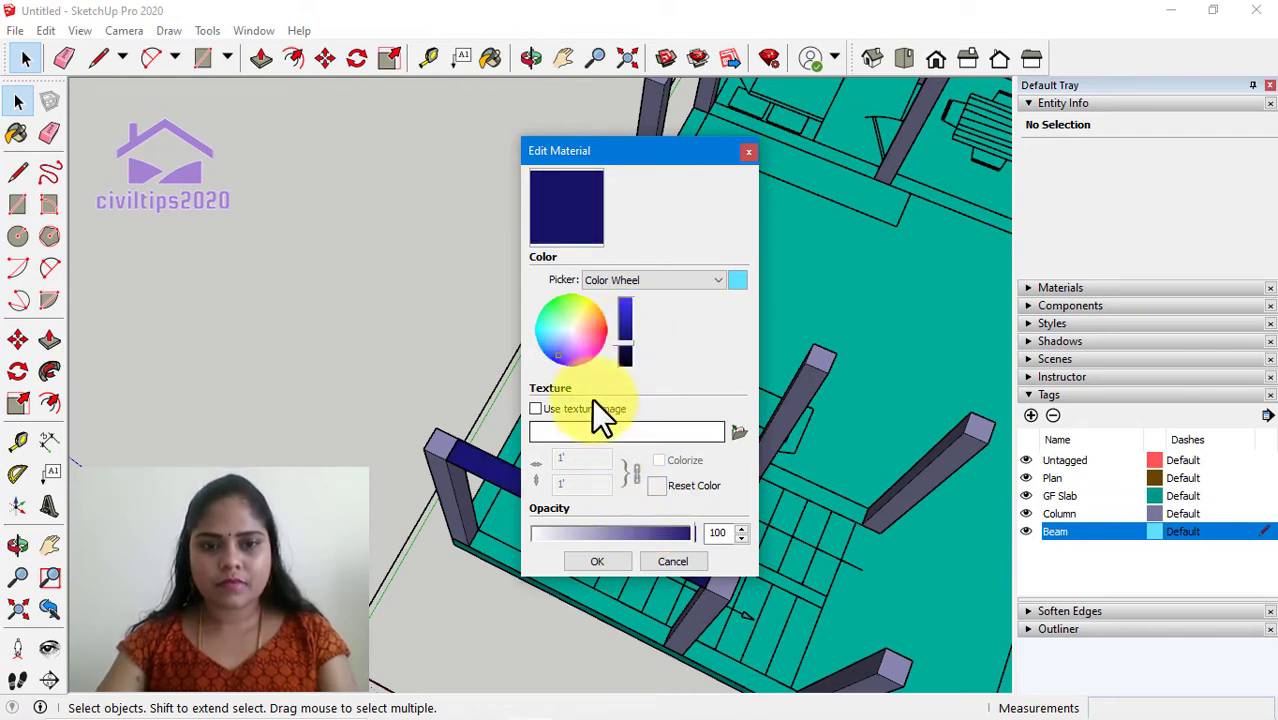
Confirm the navy colour for the Beam tag
click(600, 562)
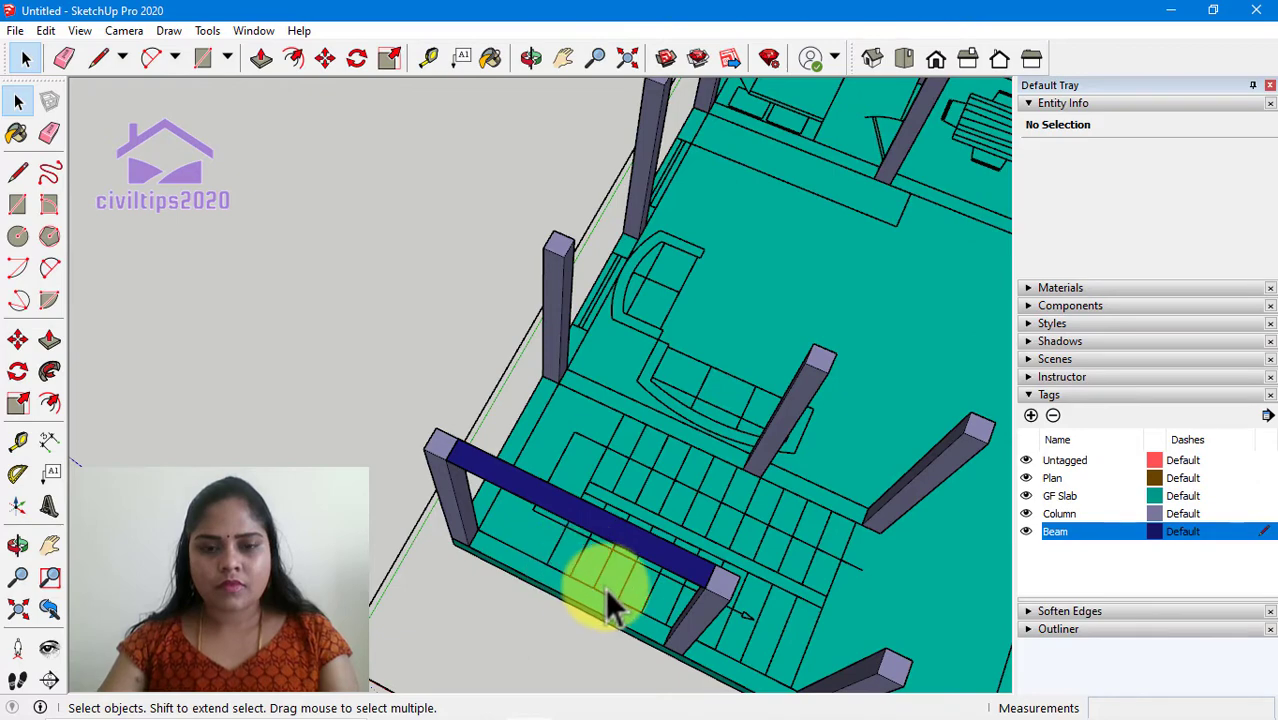
scroll(593, 598, down, 3)
scroll(736, 600, down, 3)
scroll(790, 670, down, 1)
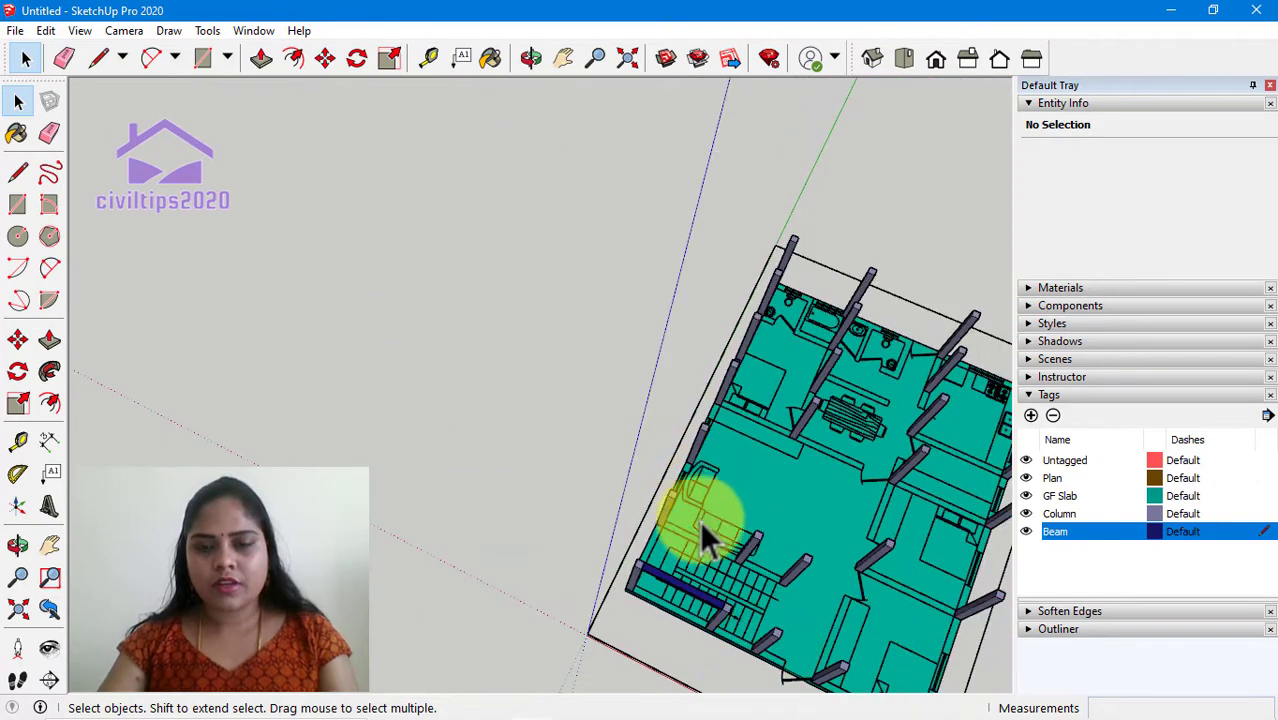
Draw a beam rectangle along the front edge to the next column top
click(201, 57)
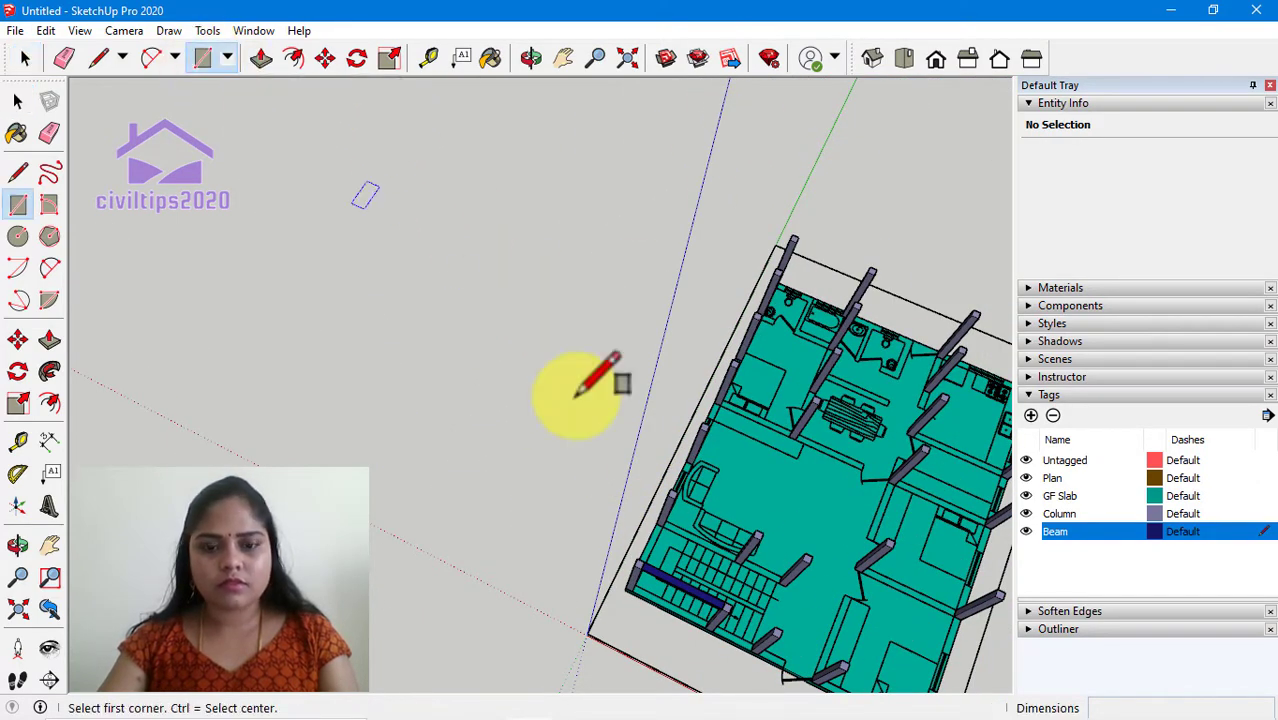
scroll(760, 640, up, 2)
scroll(713, 590, up, 1)
scroll(705, 596, up, 1)
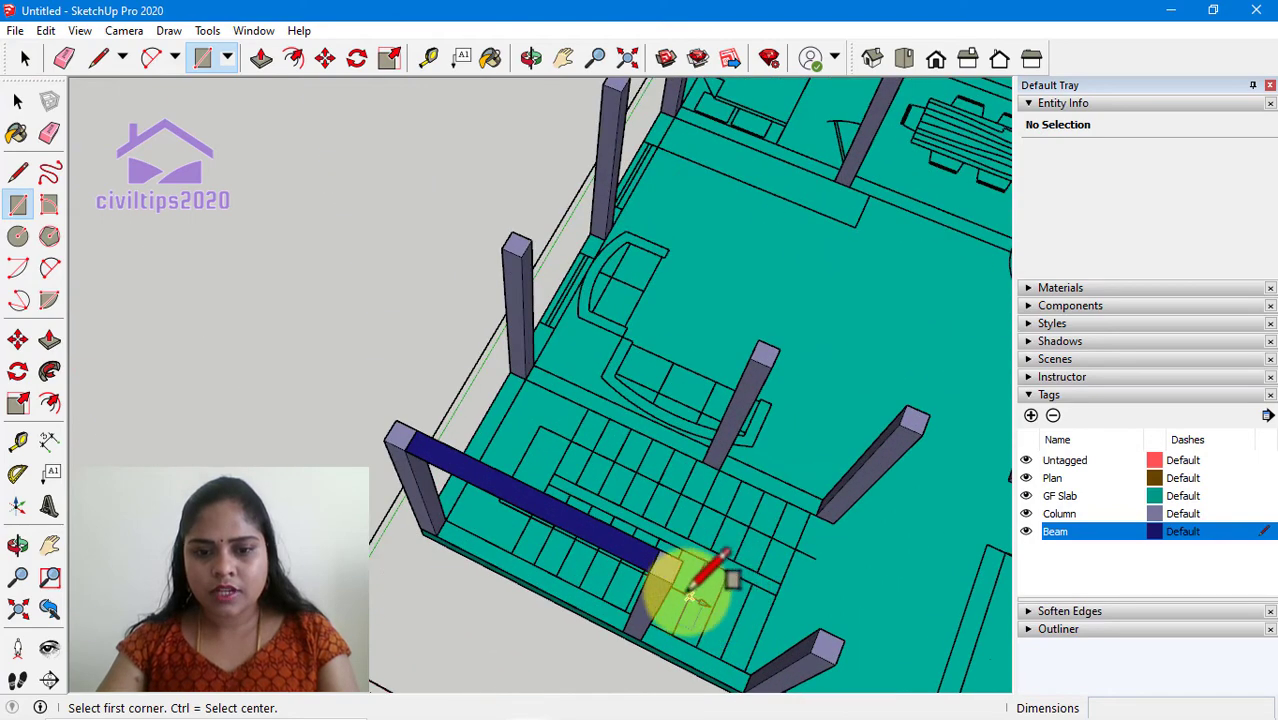
click(818, 628)
scroll(822, 628, down, 2)
scroll(870, 665, down, 2)
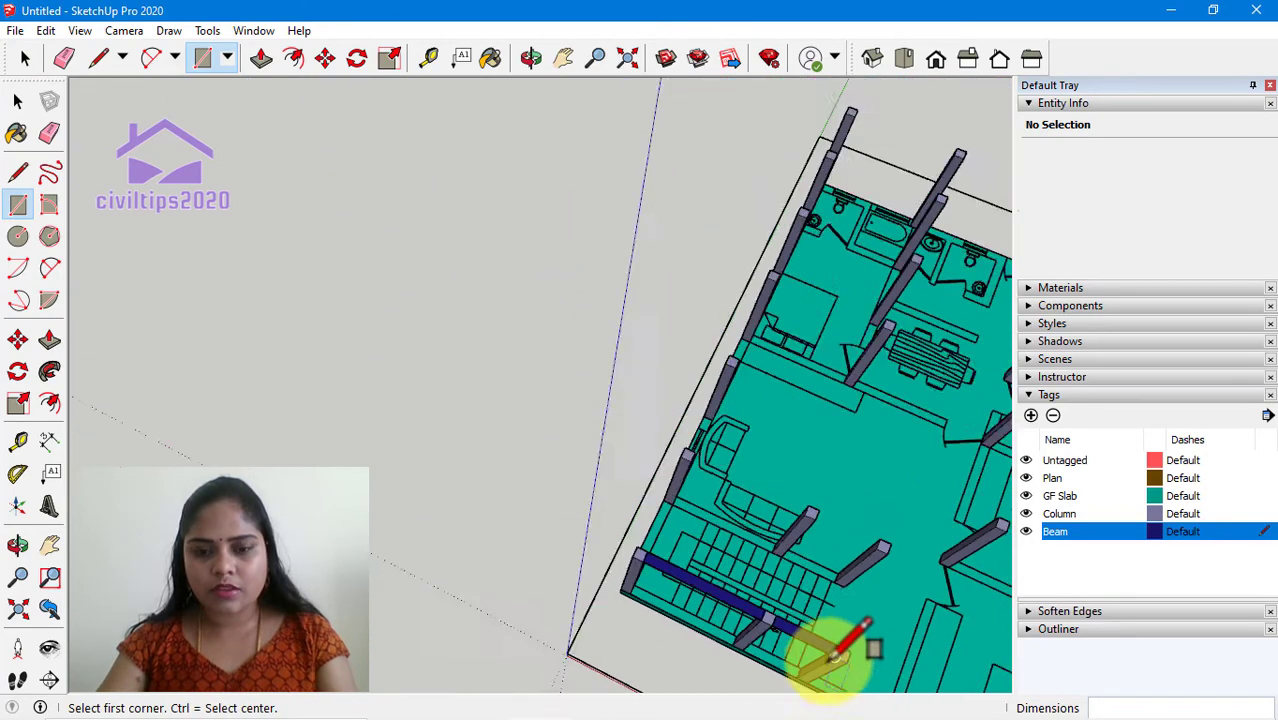
scroll(825, 665, down, 1)
Extend the front beam across the following column tops to the corner column
middle_drag(785, 650, 507, 388)
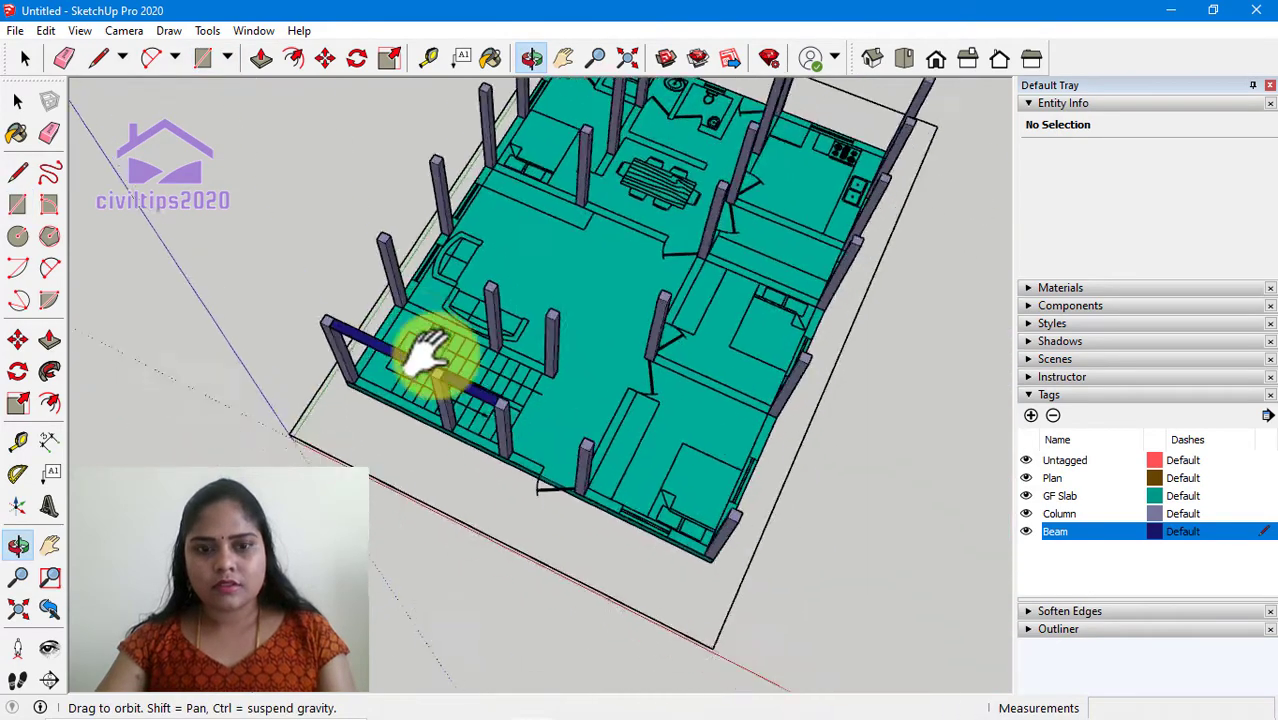
scroll(507, 388, up, 2)
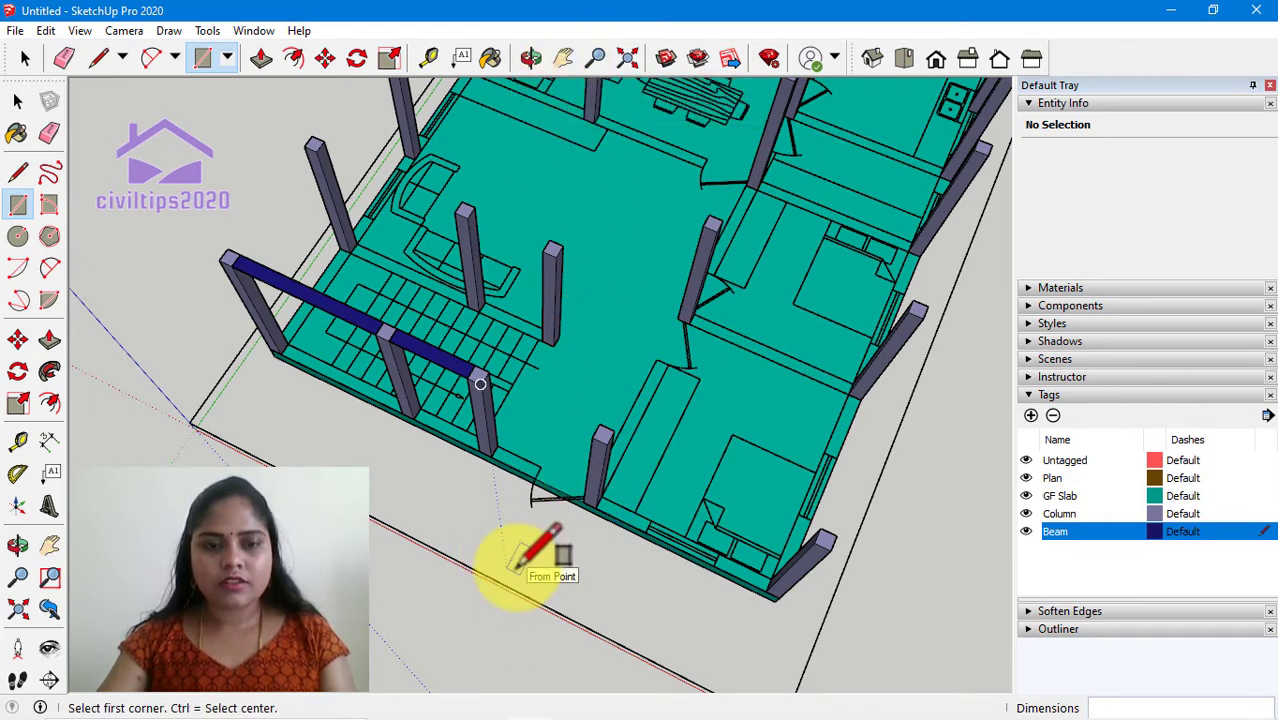
scroll(500, 375, up, 1)
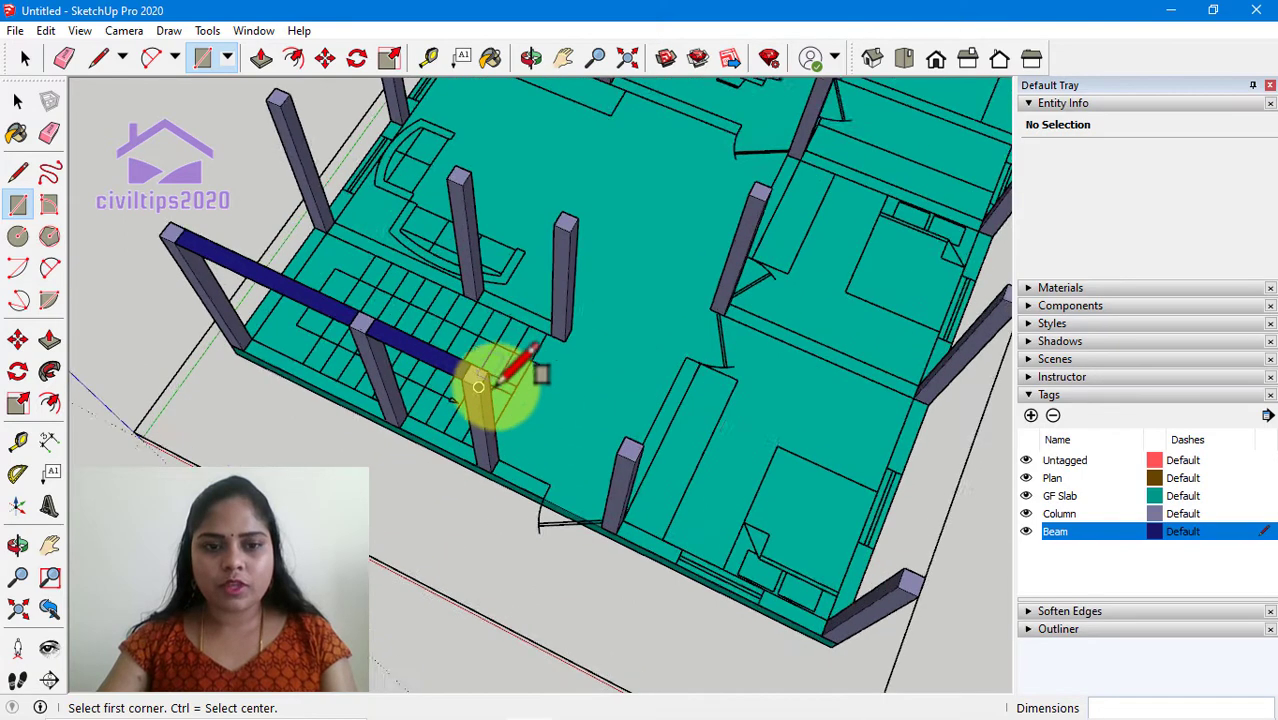
scroll(478, 388, up, 1)
click(477, 389)
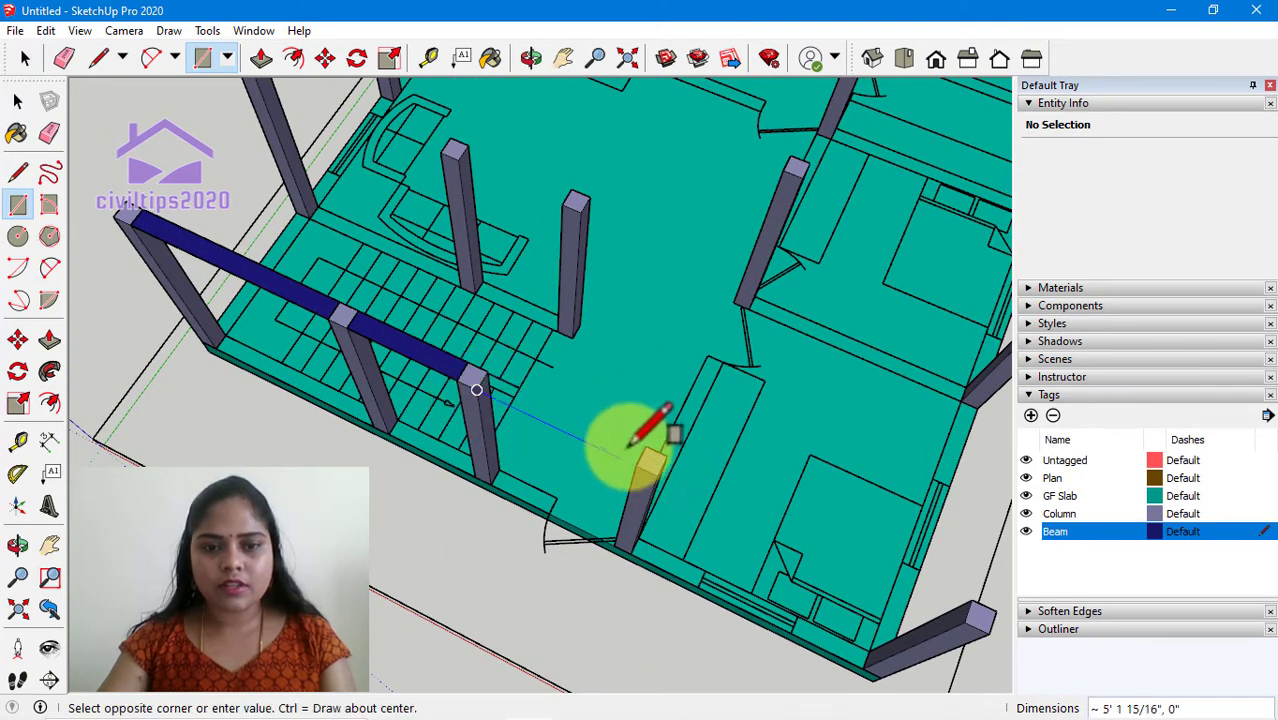
click(645, 448)
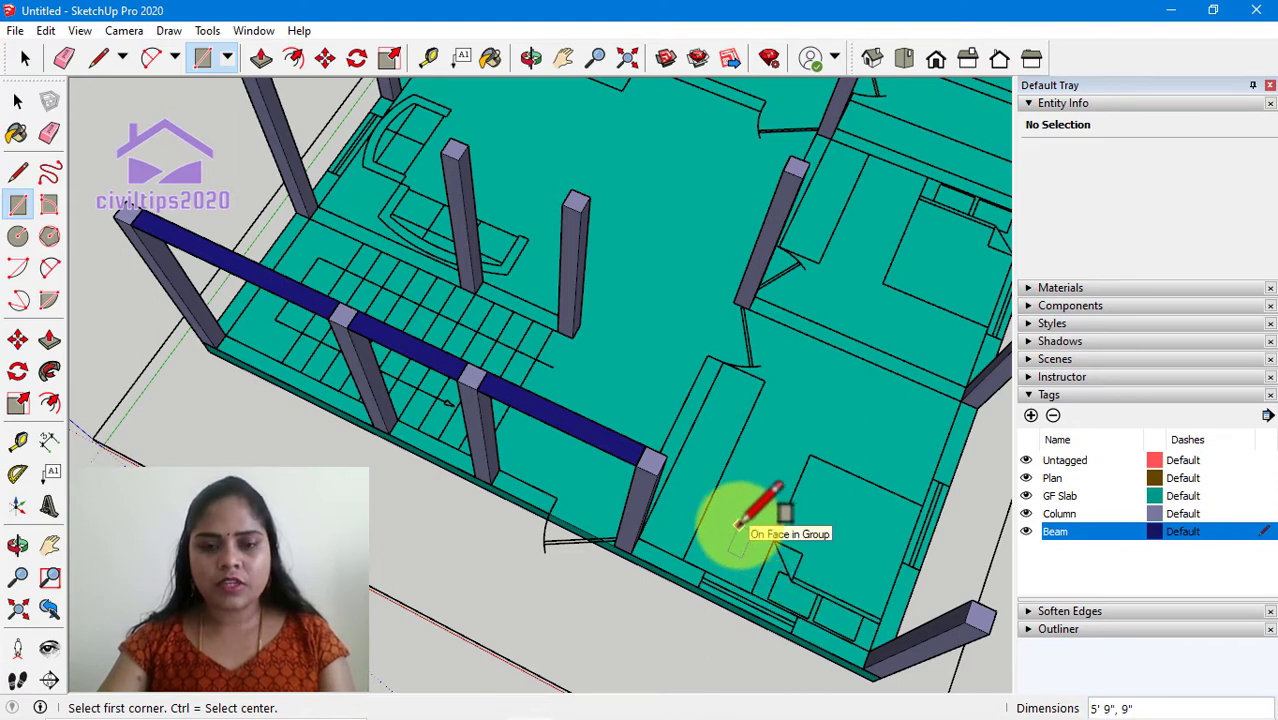
shift+middle_drag(740, 525, 520, 415)
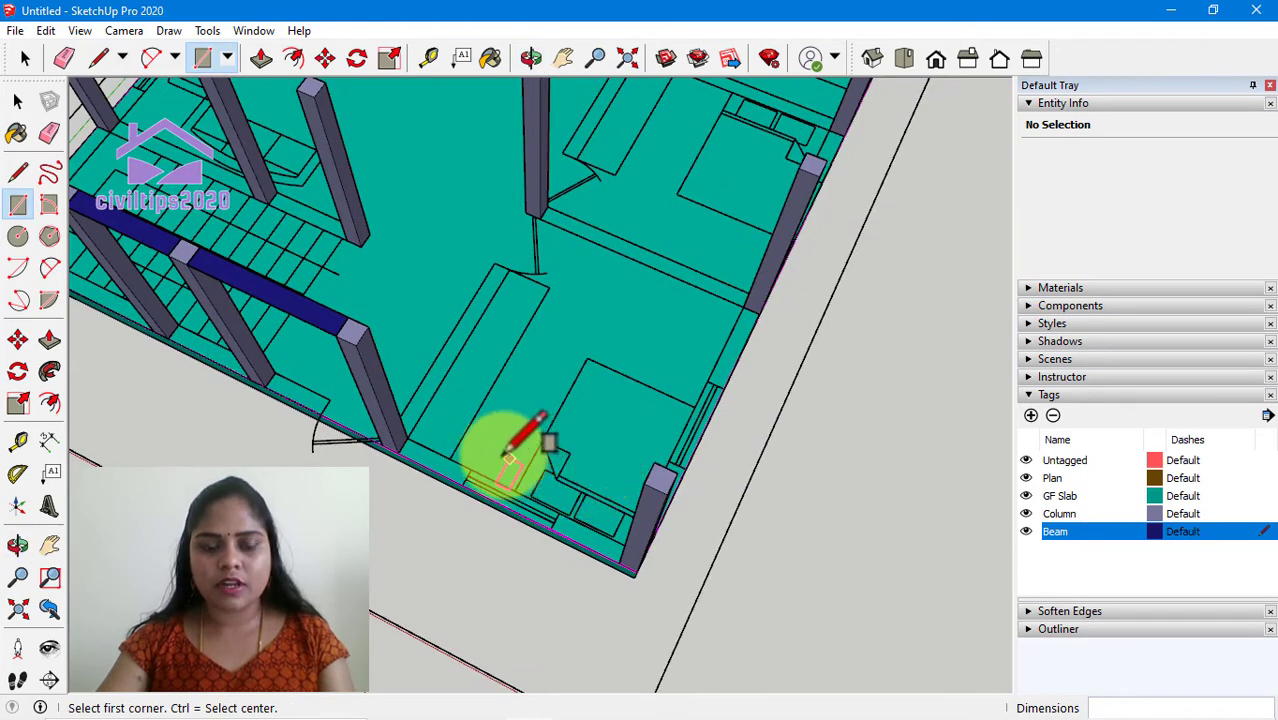
click(356, 345)
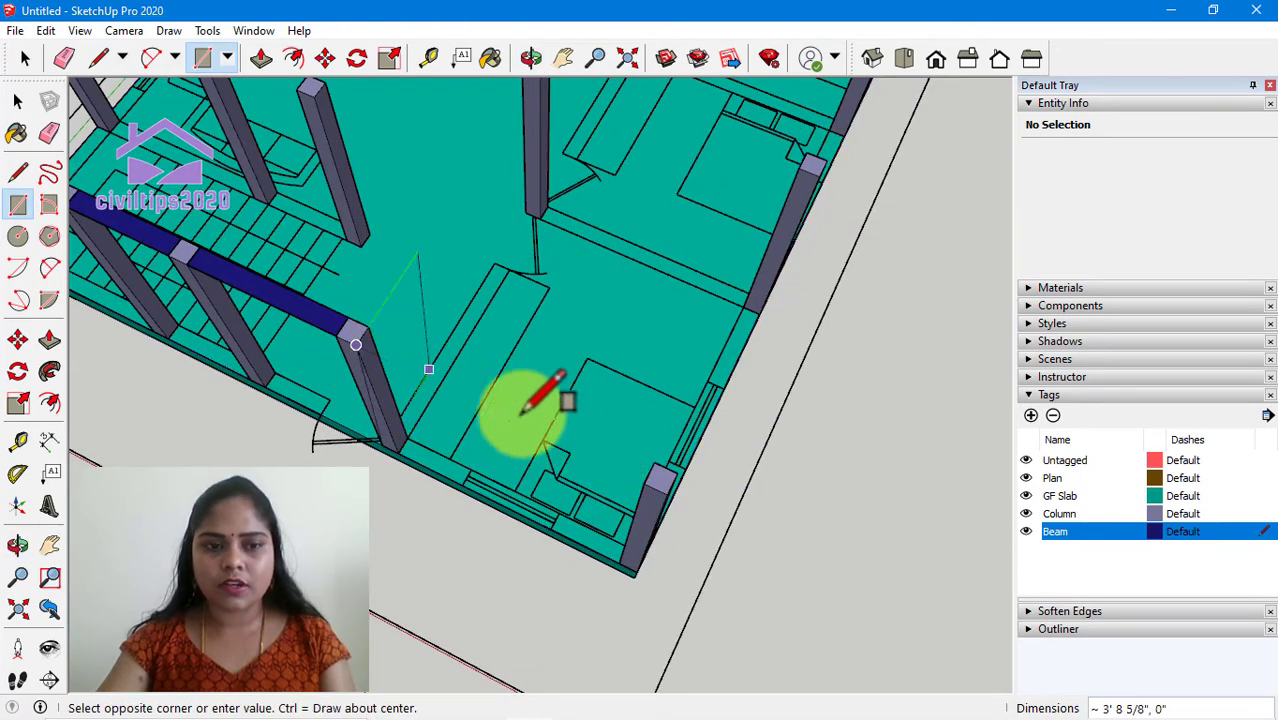
click(652, 462)
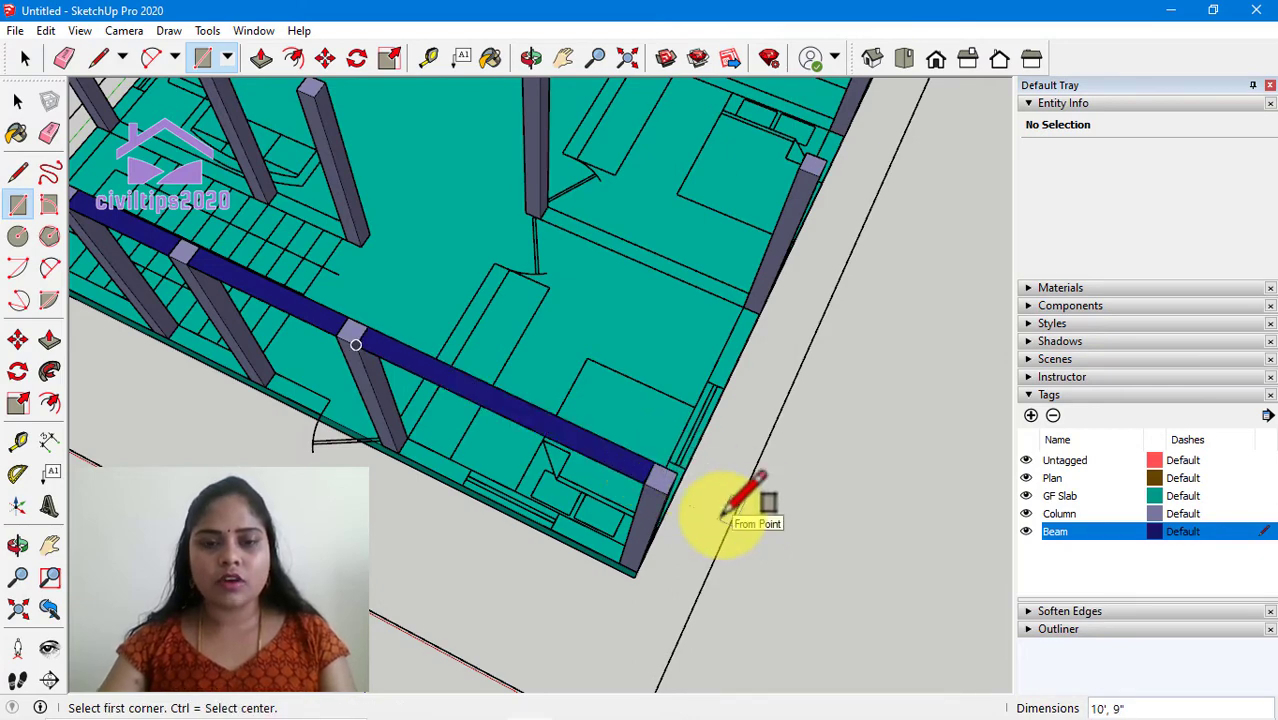
Draw a beam up the right-hand edge to the next column top
mouse_move(724, 516)
middle_down()
mouse_move(662, 525)
mouse_move(693, 451)
mouse_move(695, 477)
mouse_move(707, 471)
middle_up()
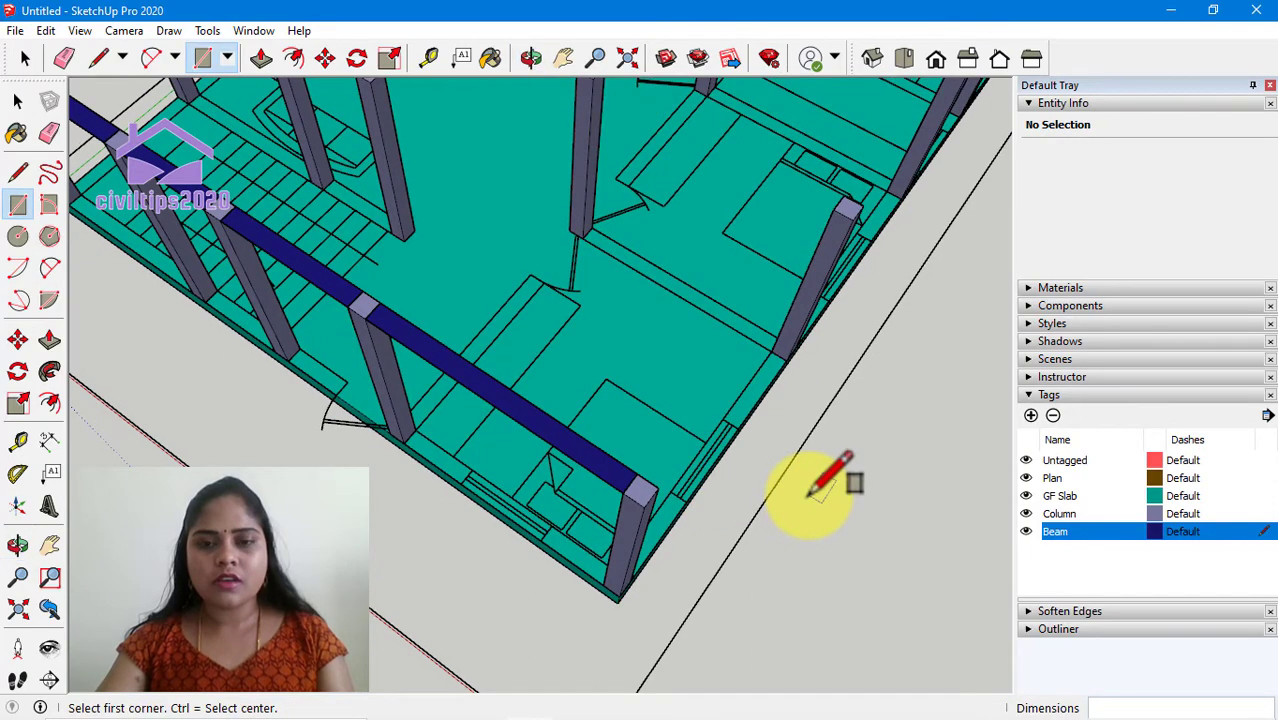
mouse_move(864, 417)
middle_down()
mouse_move(693, 559)
mouse_move(720, 500)
middle_up()
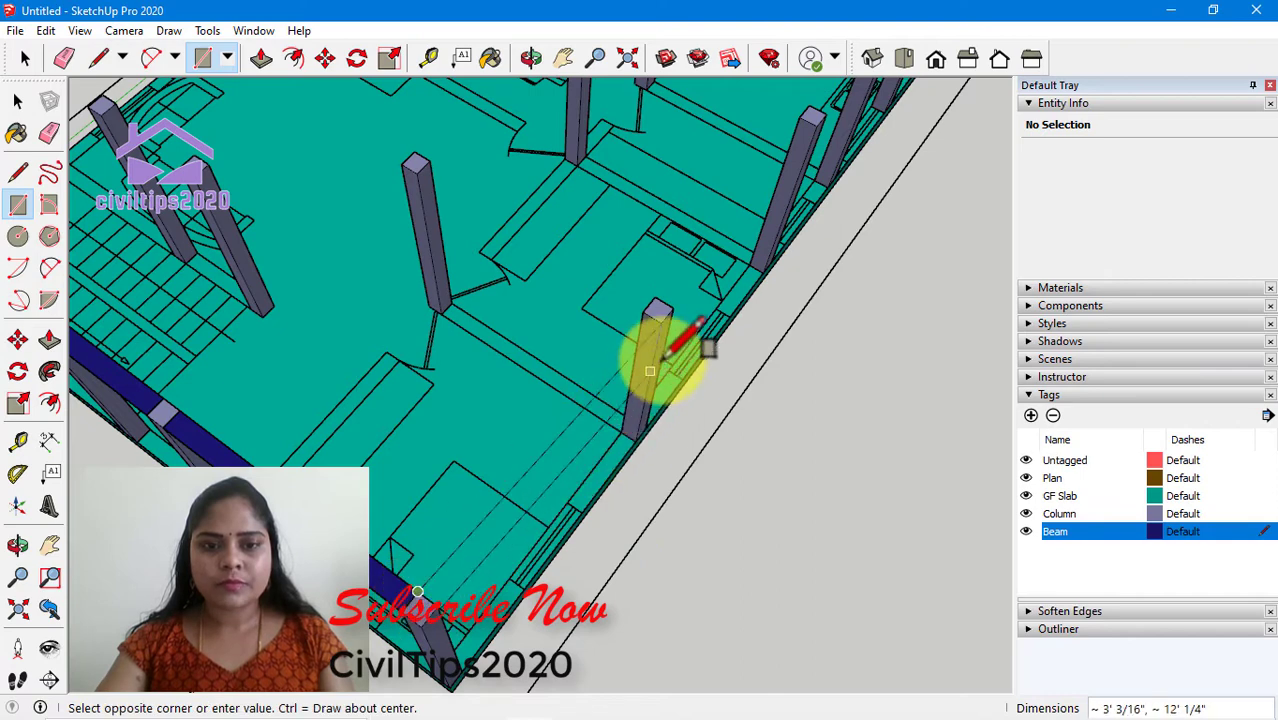
drag(417, 591, 820, 120)
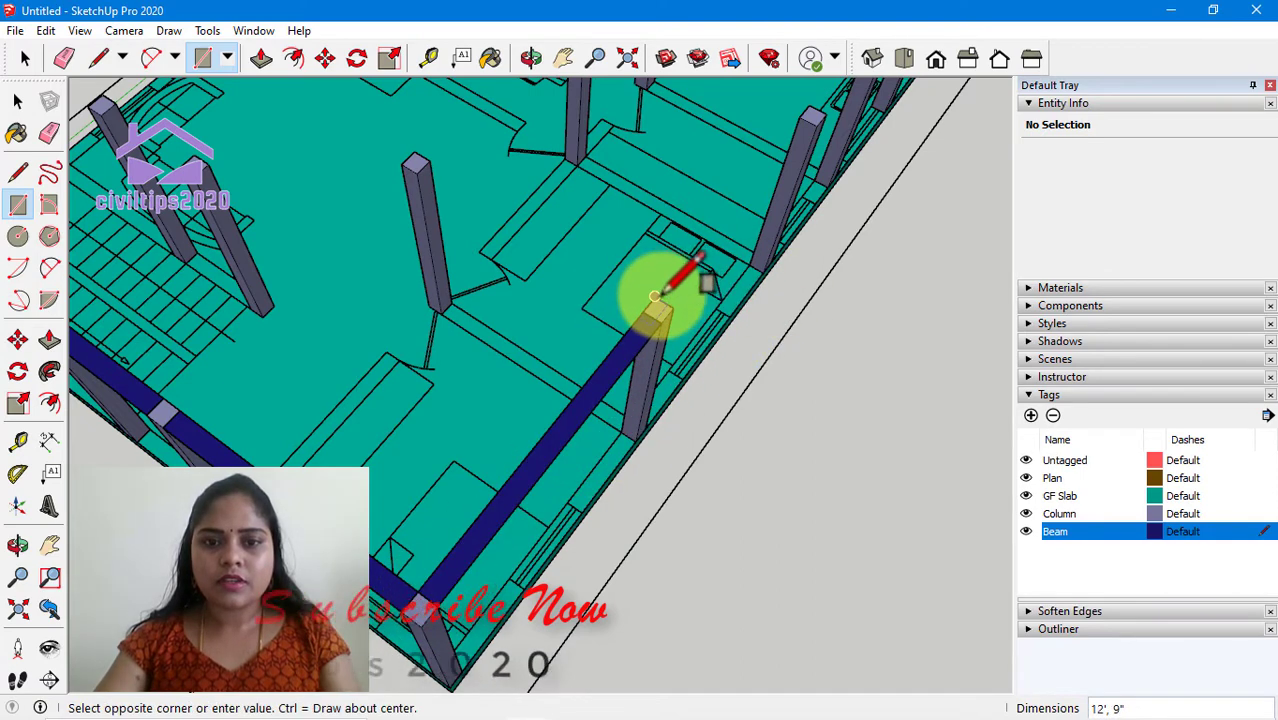
click(818, 122)
Draw two more beam segments along the right edge to the next column tops
scroll(905, 290, down, 3)
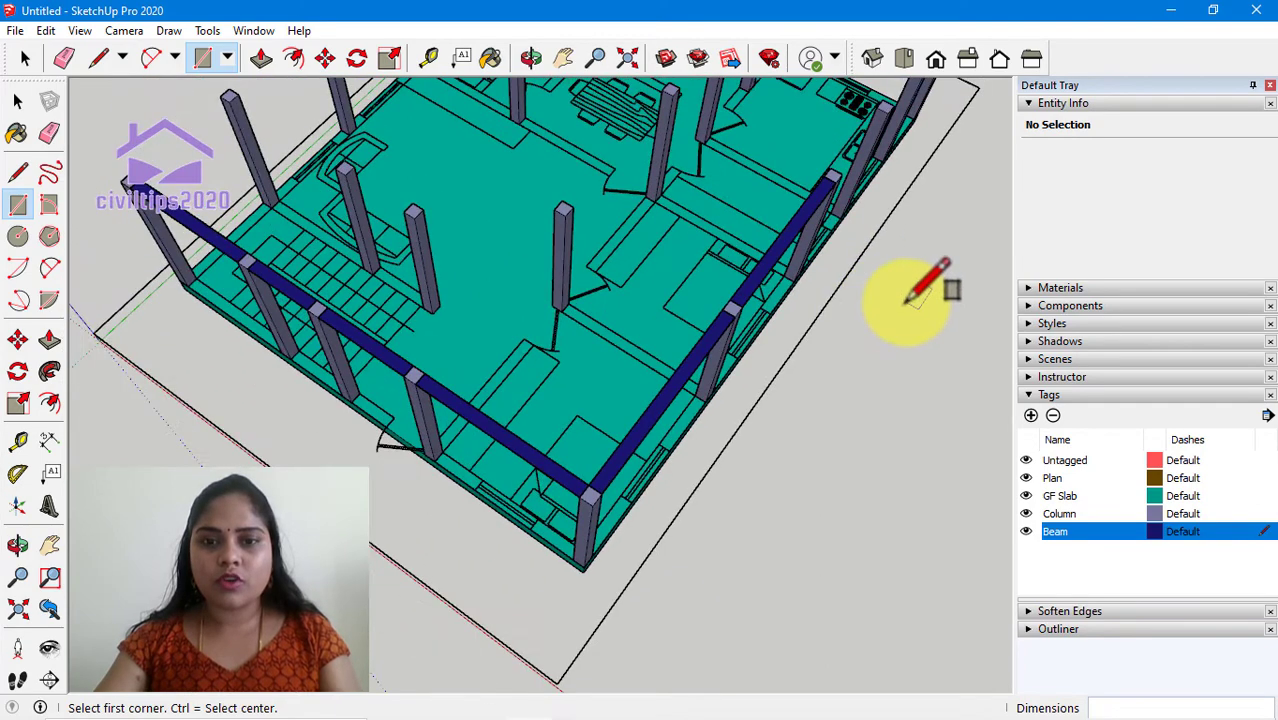
middle_drag(919, 277, 605, 499)
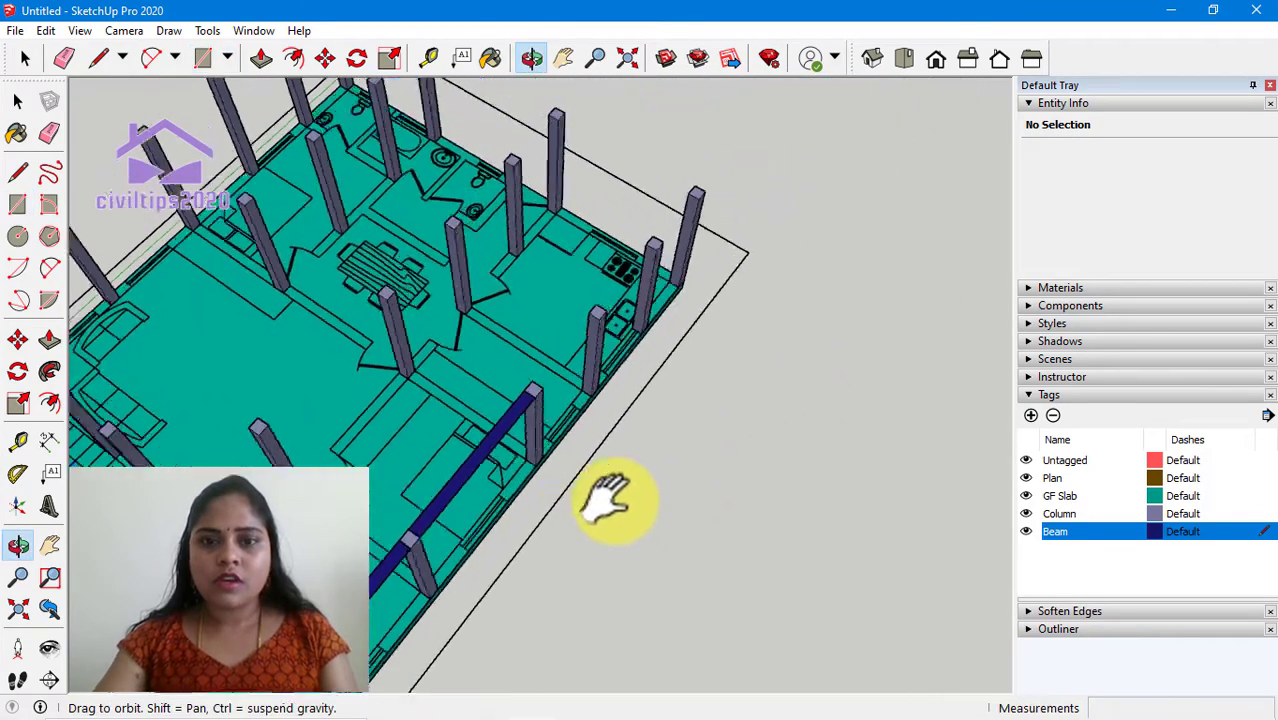
scroll(503, 465, up, 2)
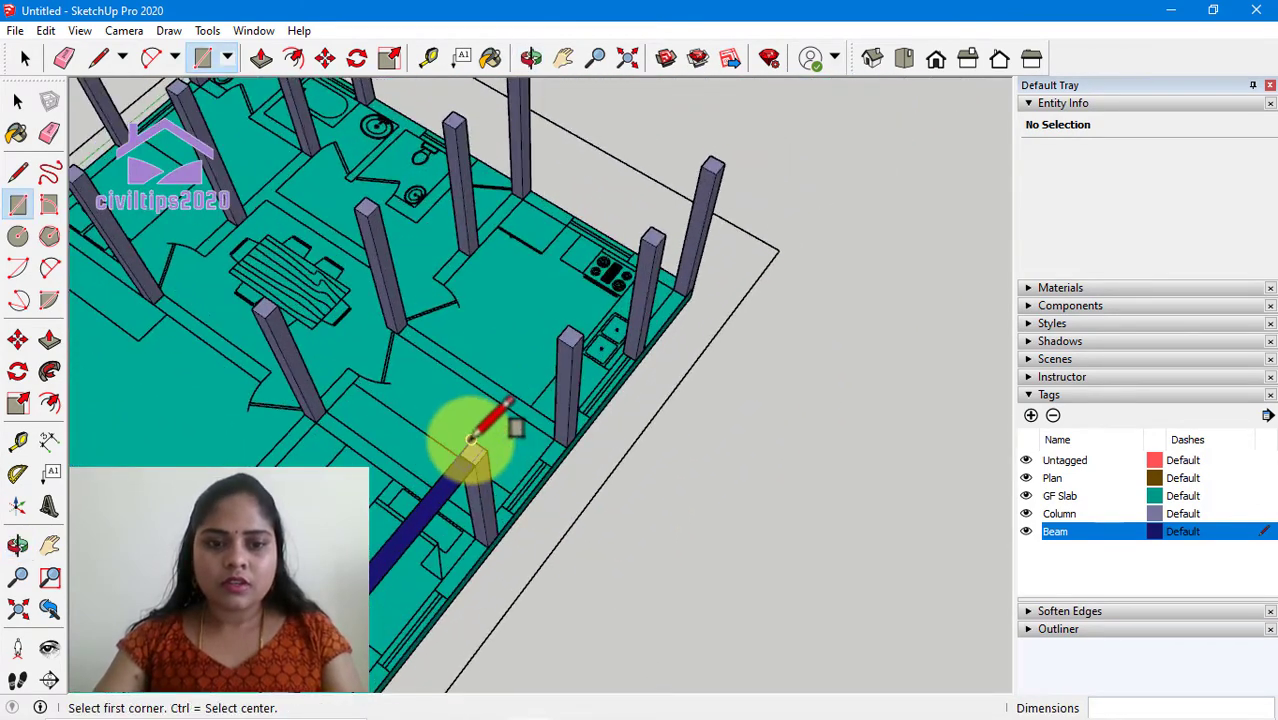
scroll(490, 445, up, 2)
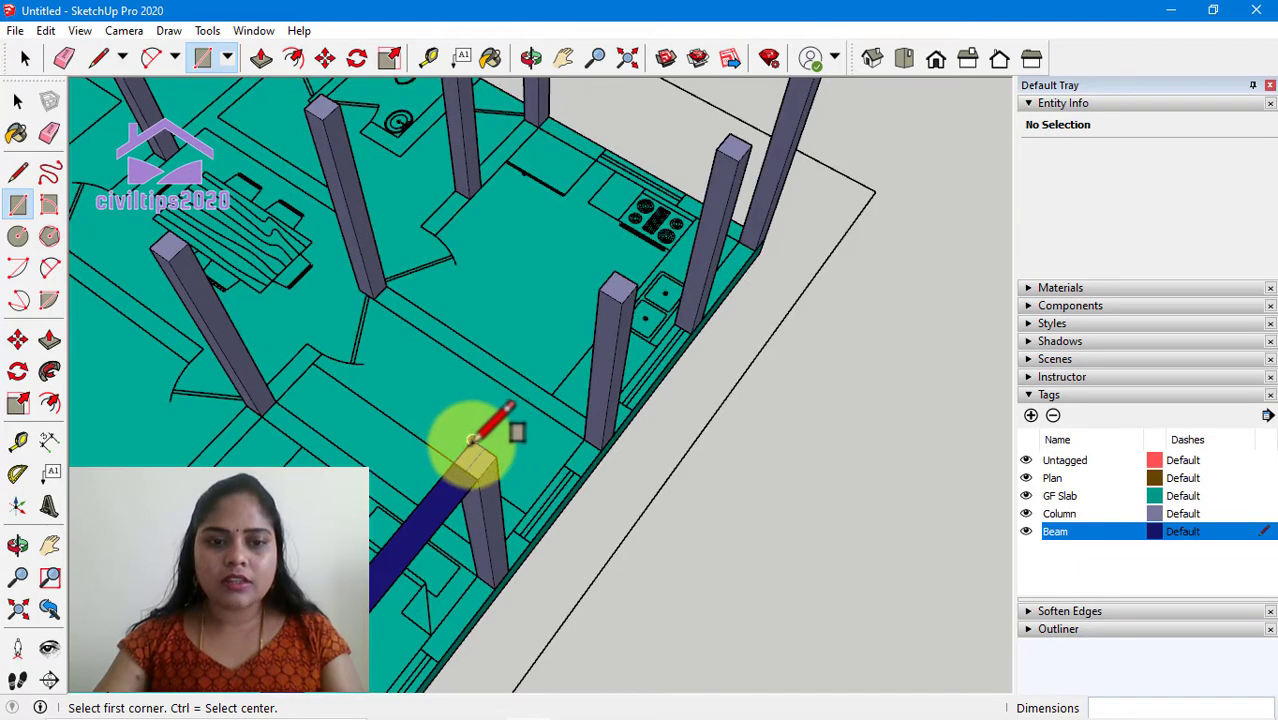
click(476, 442)
click(622, 301)
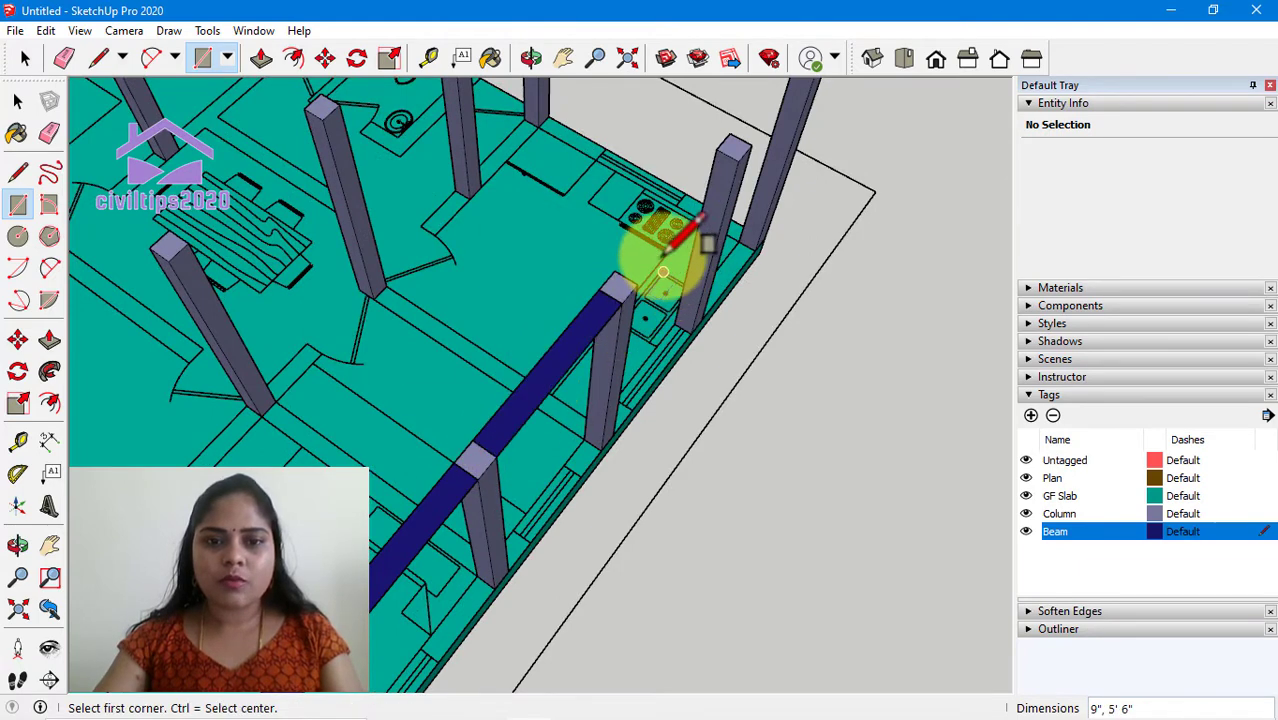
click(614, 271)
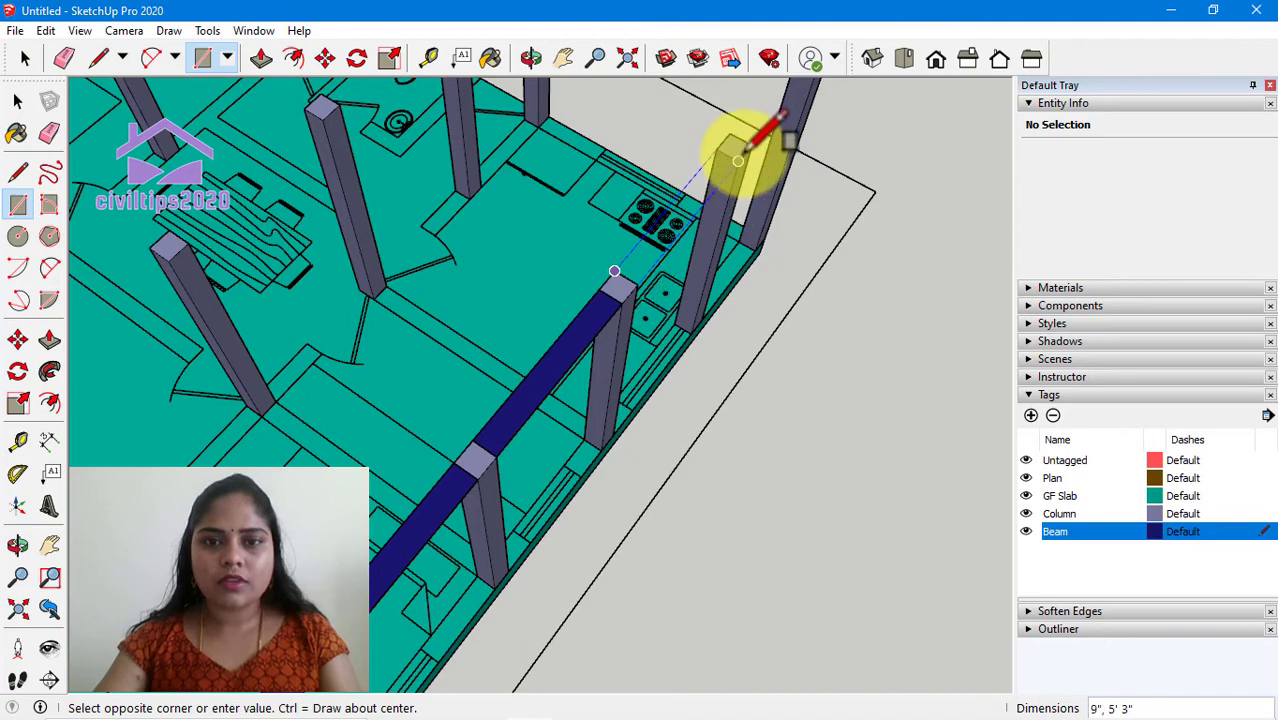
click(737, 160)
Finish the right-edge beam at the corner column top and orbit to inspect
mouse_move(779, 157)
middle_down()
mouse_move(805, 325)
mouse_move(827, 285)
middle_up()
middle_drag(927, 294, 848, 210)
click(826, 205)
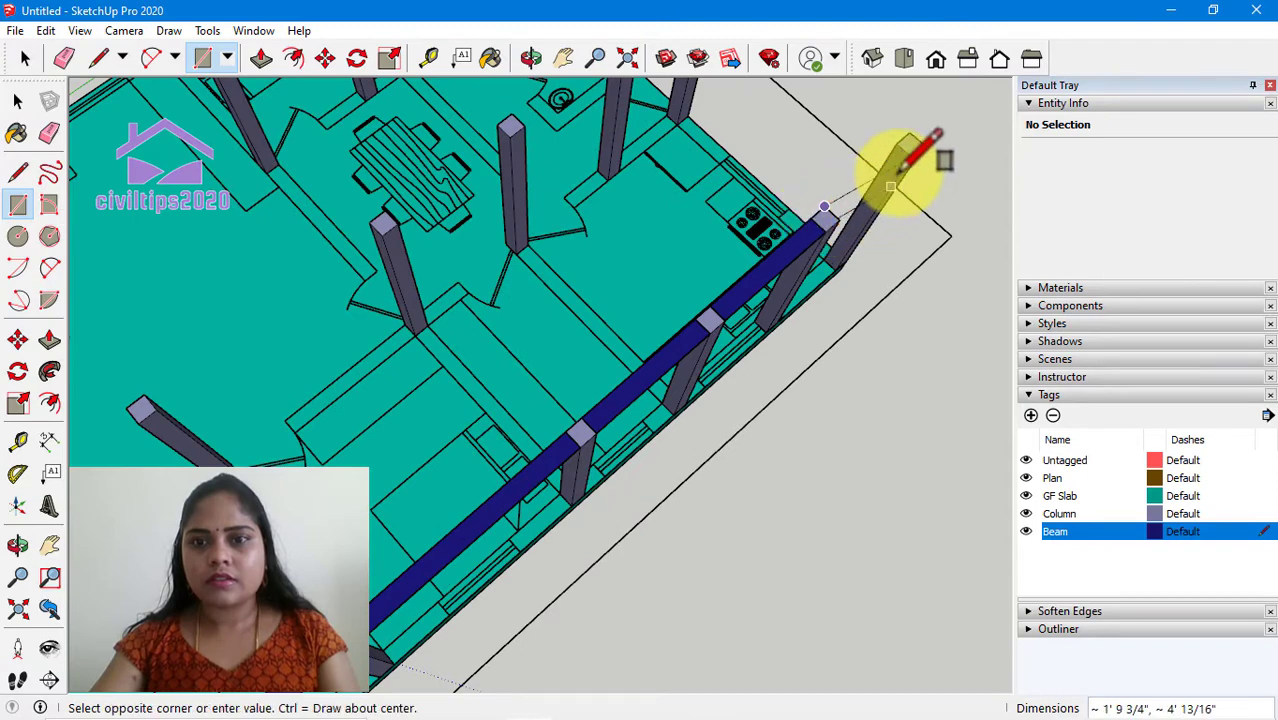
click(896, 165)
middle_drag(890, 357, 862, 456)
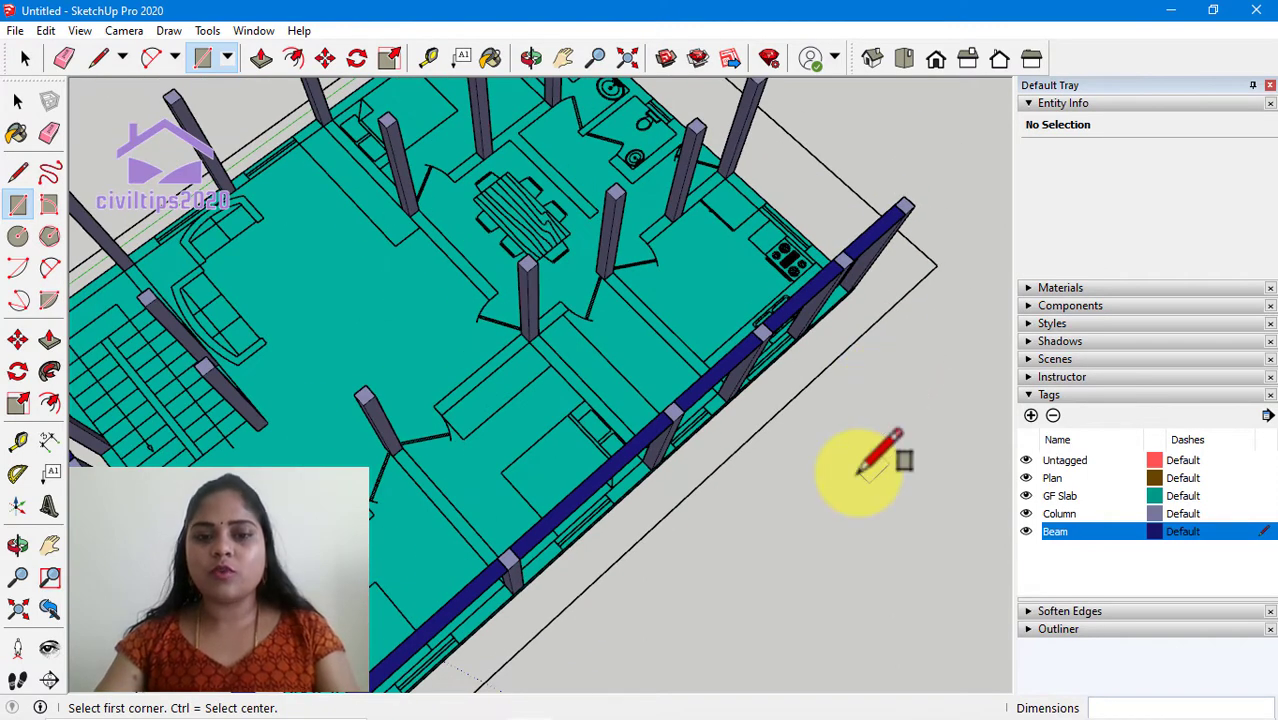
scroll(850, 505, down, 3)
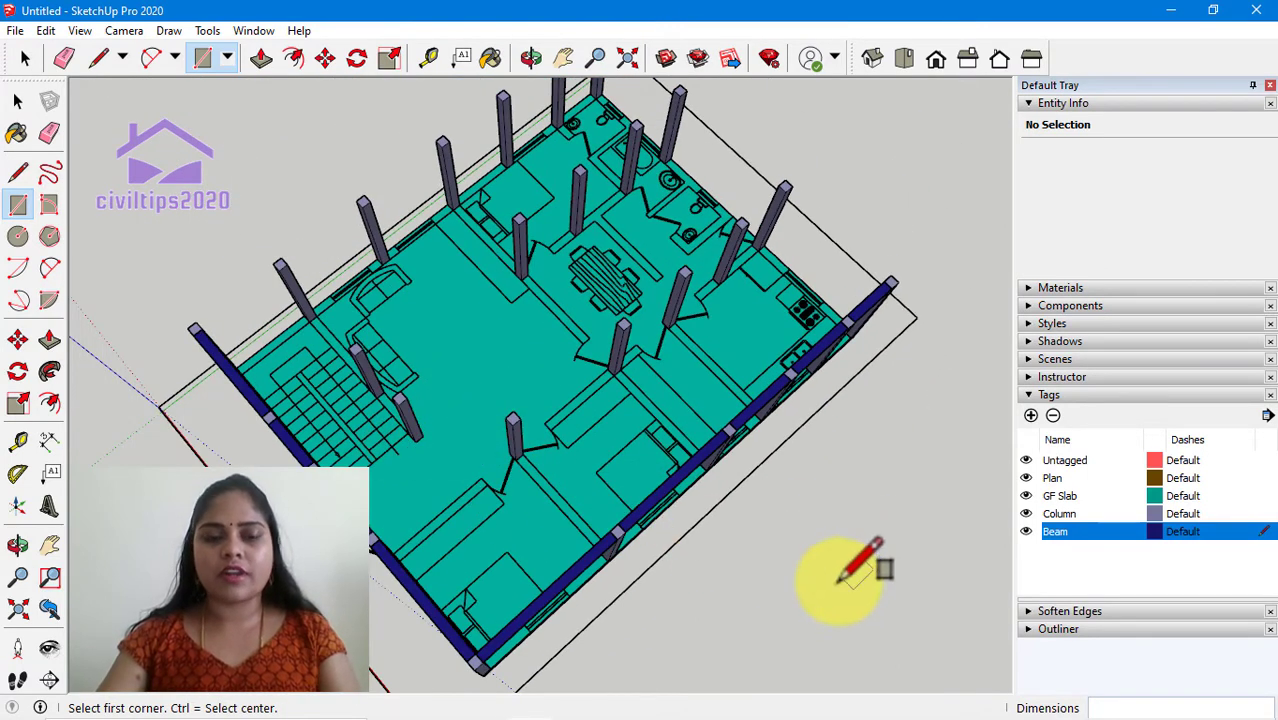
scroll(842, 565, down, 3)
mouse_move(770, 608)
middle_down()
mouse_move(787, 610)
mouse_move(779, 622)
middle_up()
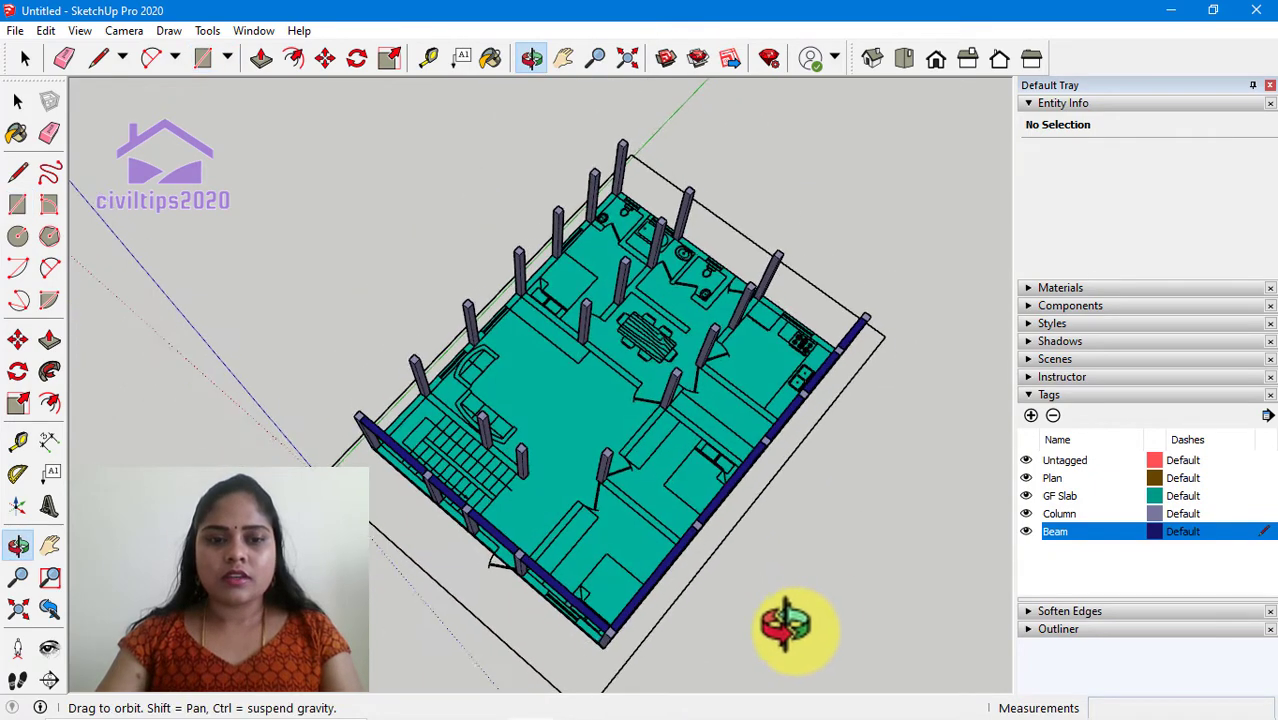
Draw the first two beams along the slab's upper-left edge between column tops
scroll(430, 345, up, 2)
scroll(420, 350, up, 2)
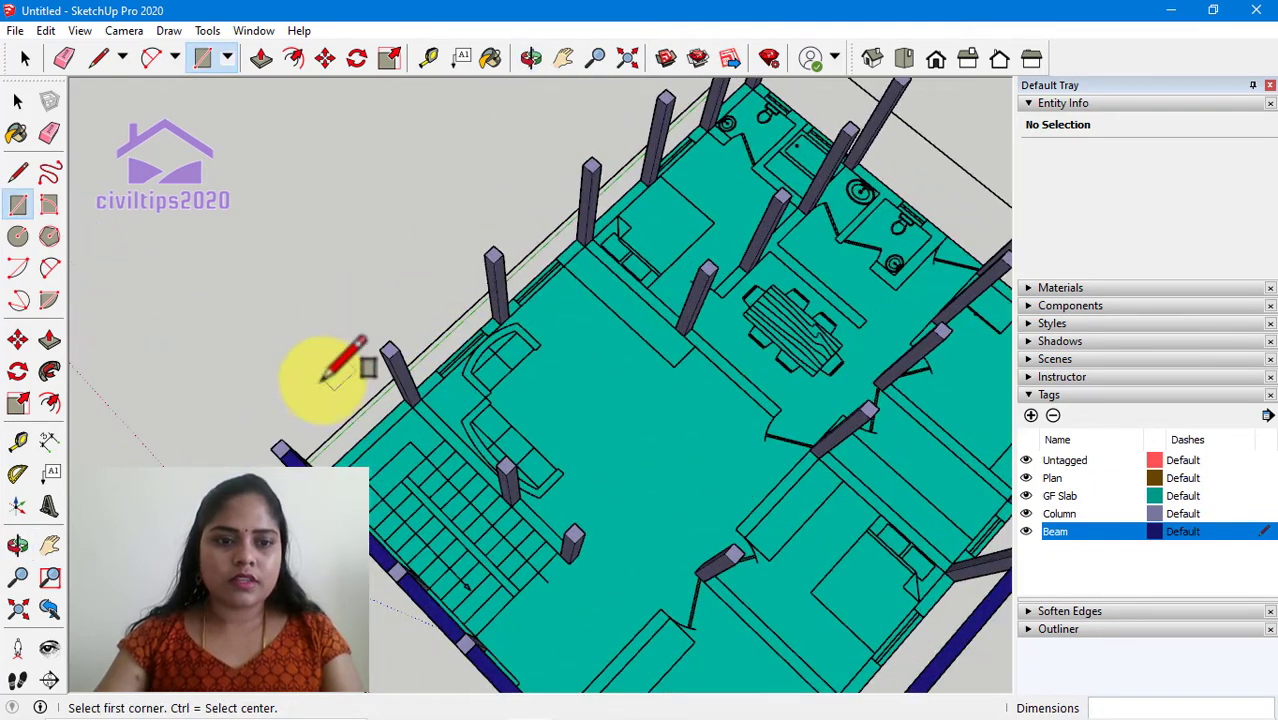
scroll(300, 420, up, 1)
scroll(268, 458, up, 1)
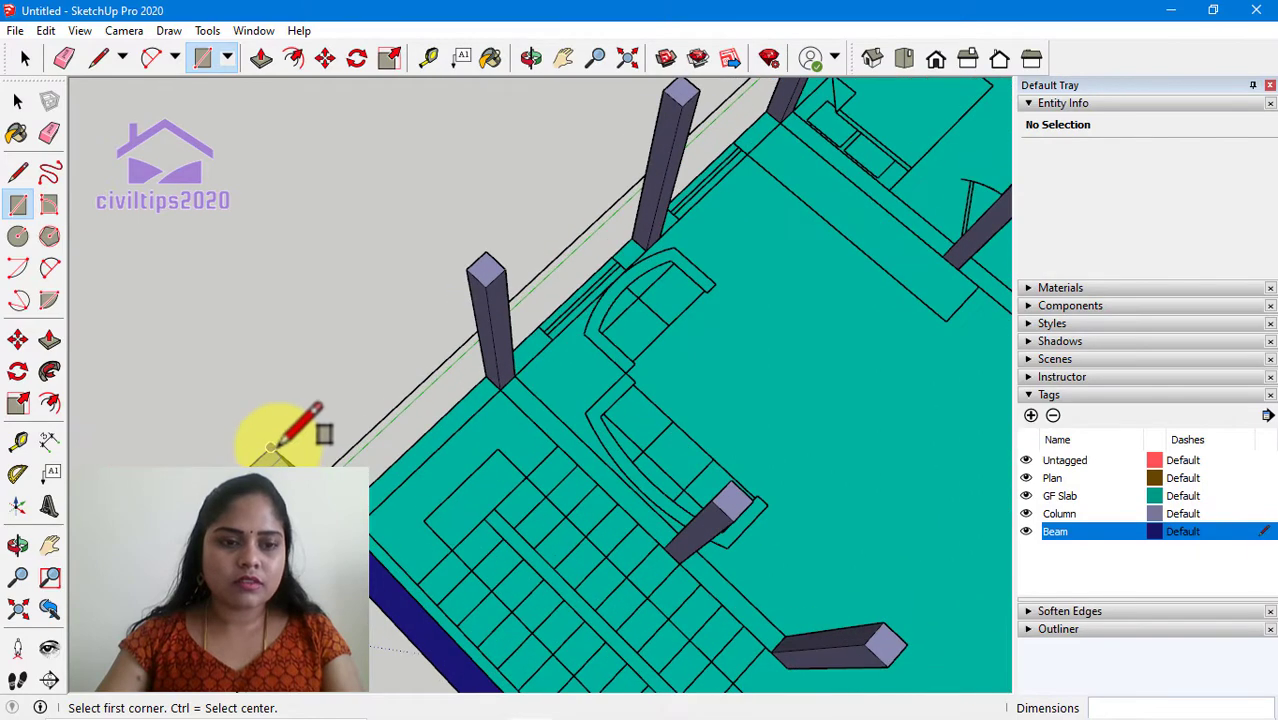
click(263, 455)
click(488, 280)
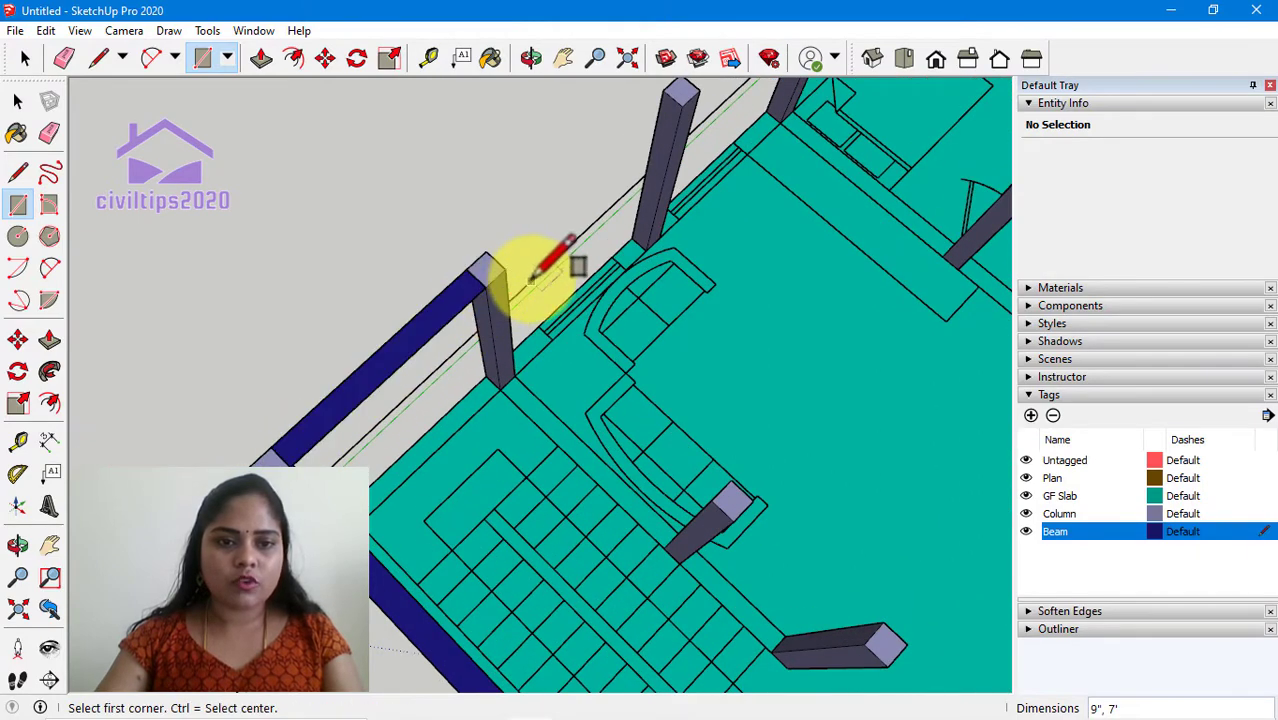
scroll(512, 252, down, 1)
click(497, 265)
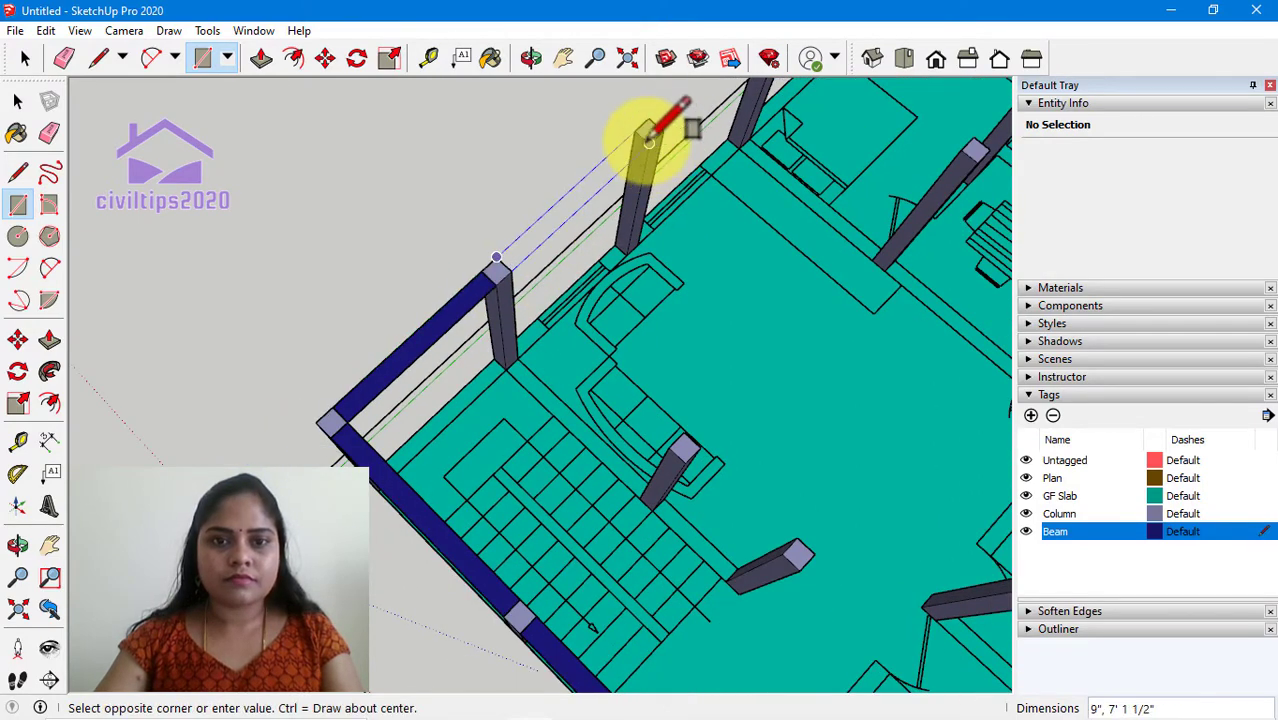
click(648, 143)
scroll(648, 143, down, 3)
scroll(698, 165, down, 1)
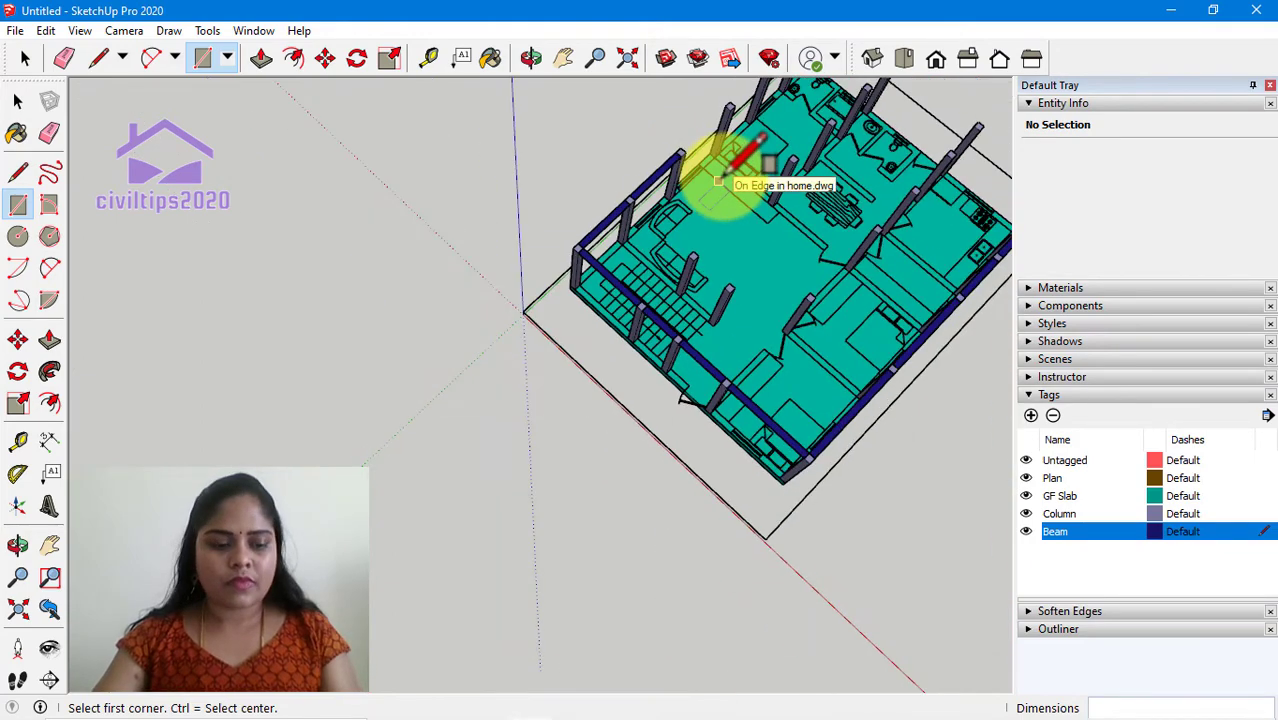
Continue the upper-left beams across the next two column tops
middle_drag(718, 182, 585, 337)
scroll(471, 379, up, 2)
scroll(456, 400, up, 2)
scroll(440, 398, up, 1)
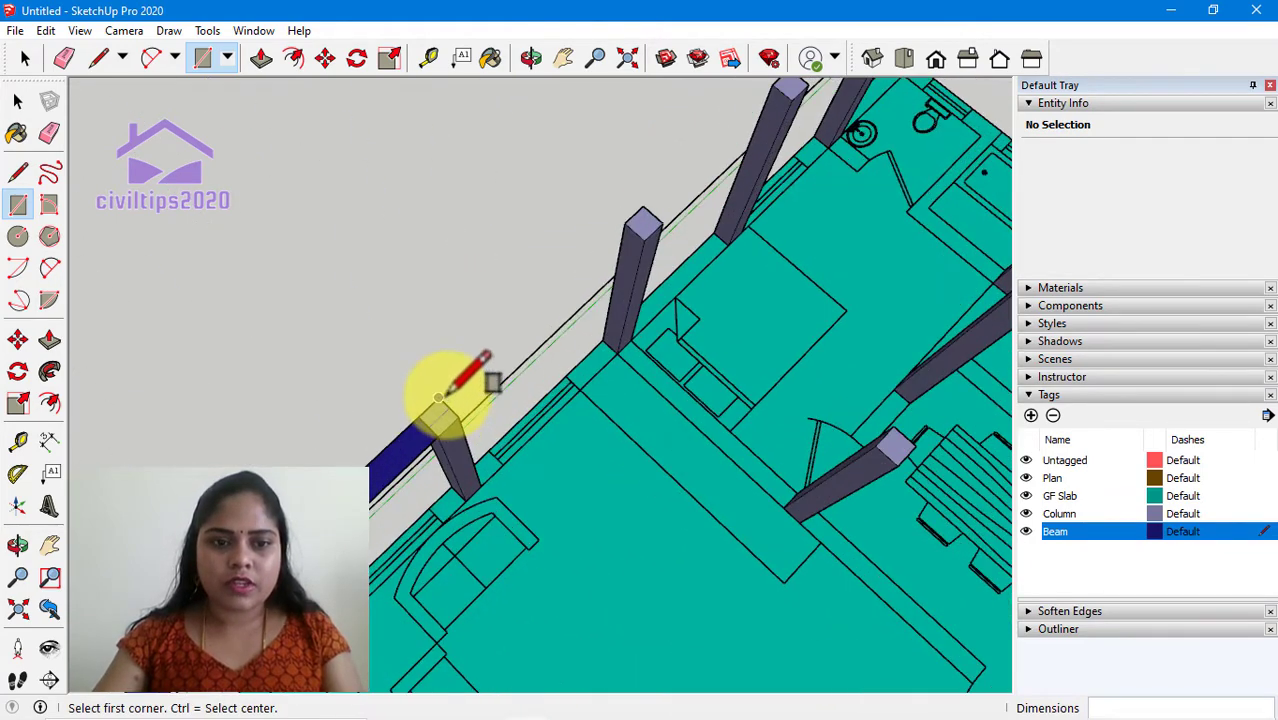
click(438, 395)
click(643, 227)
scroll(690, 245, down, 1)
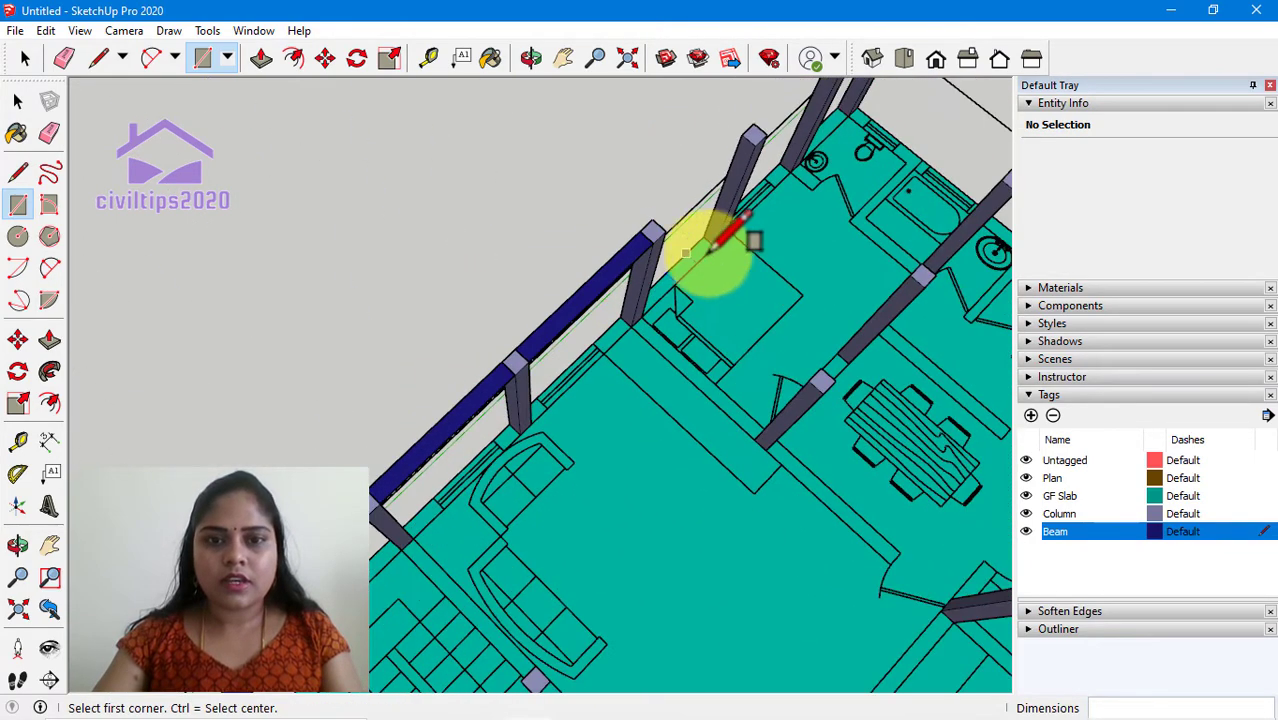
mouse_move(727, 262)
middle_down()
mouse_move(613, 320)
mouse_move(541, 300)
middle_up()
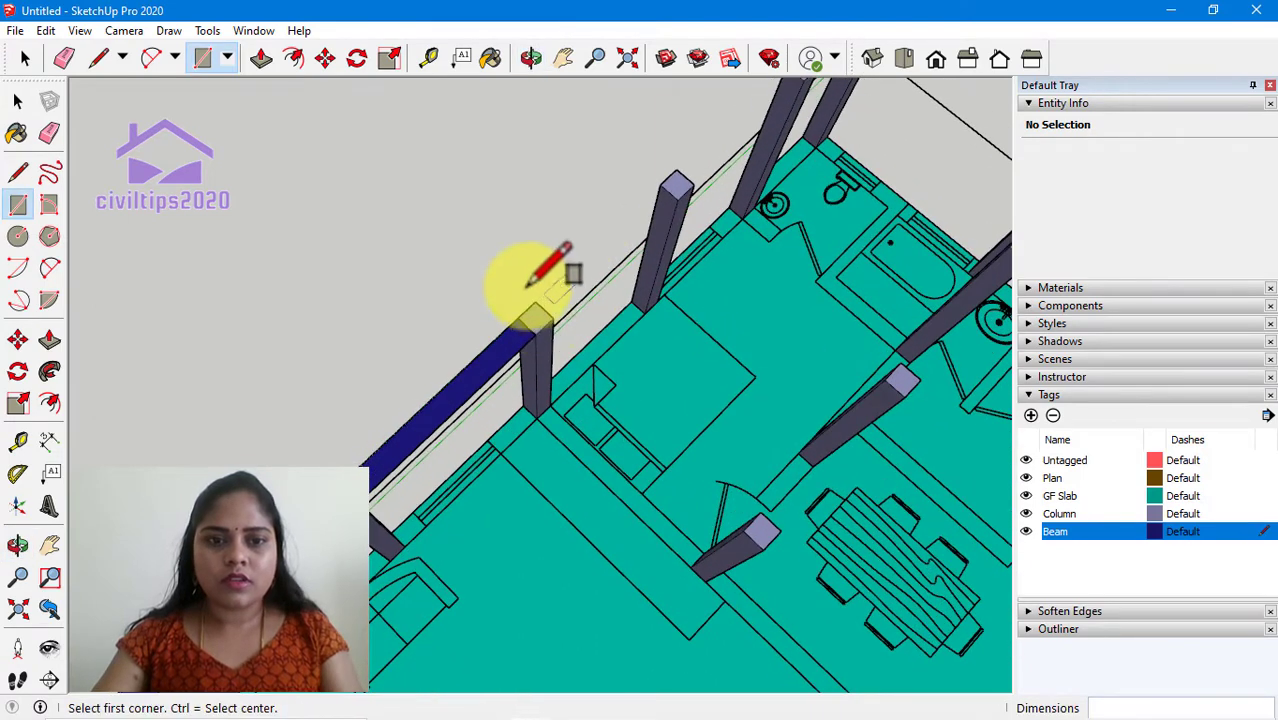
click(535, 300)
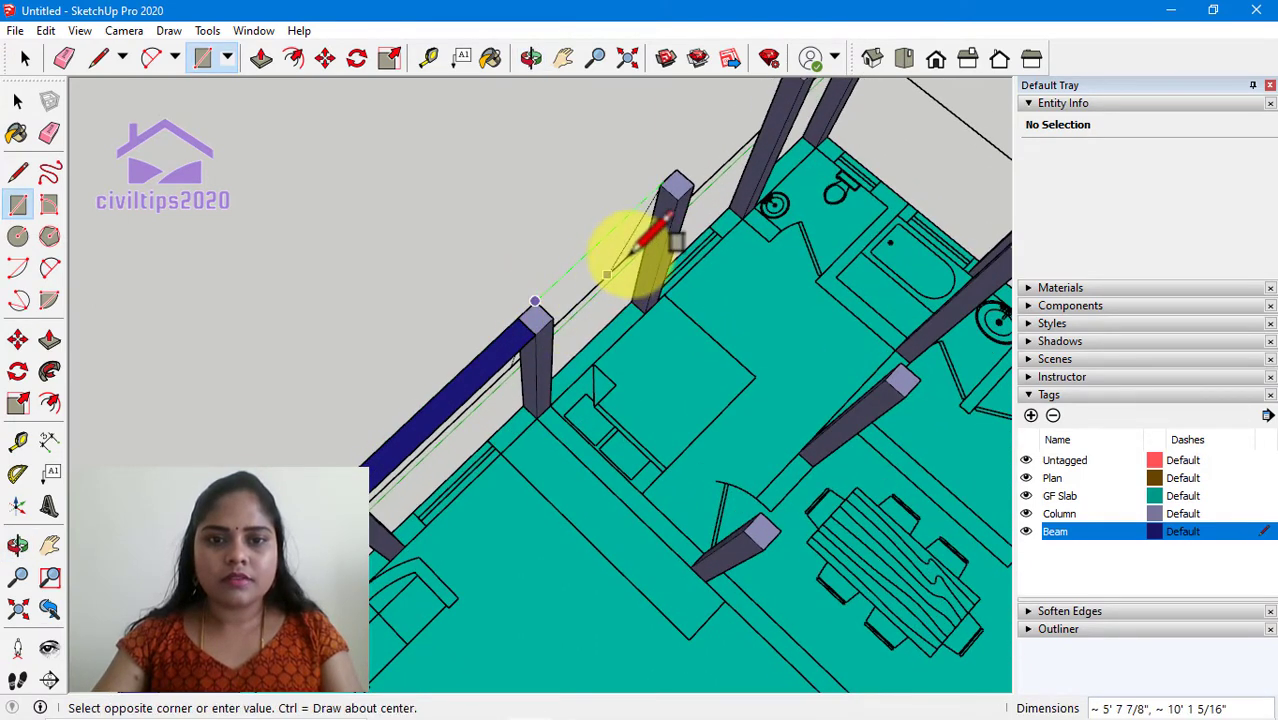
click(677, 198)
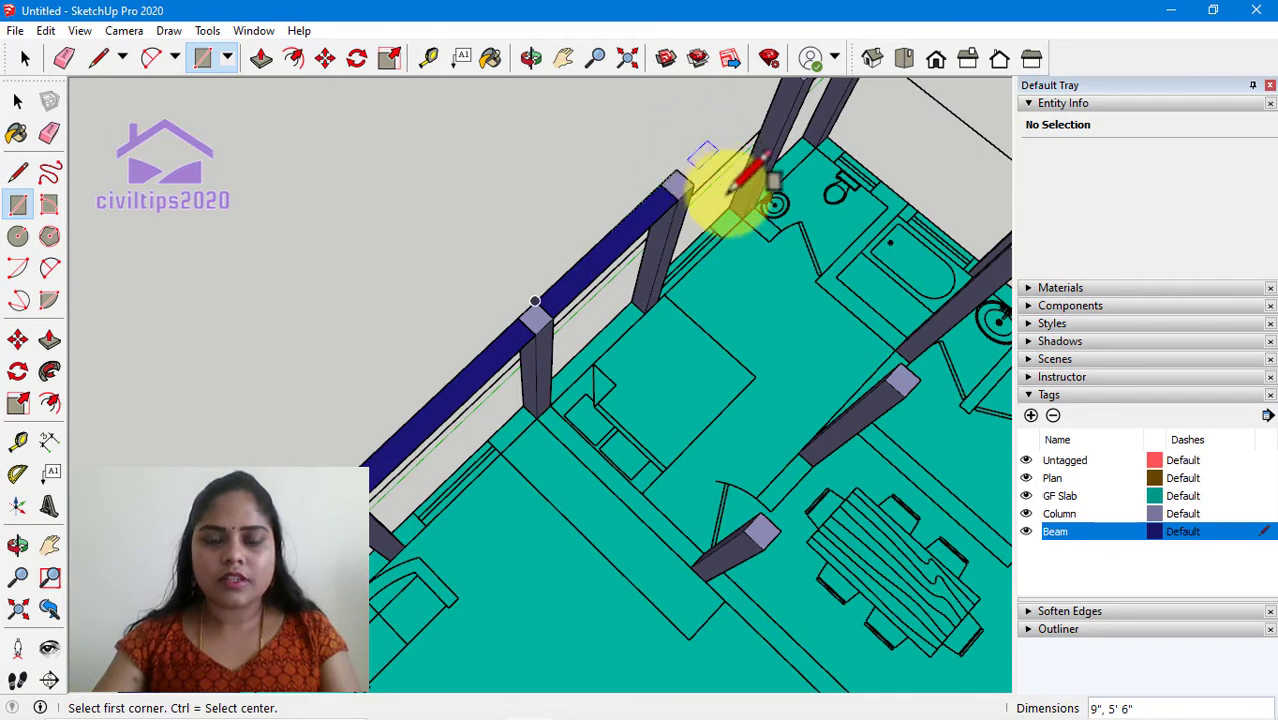
scroll(770, 205, down, 2)
scroll(730, 186, up, 2)
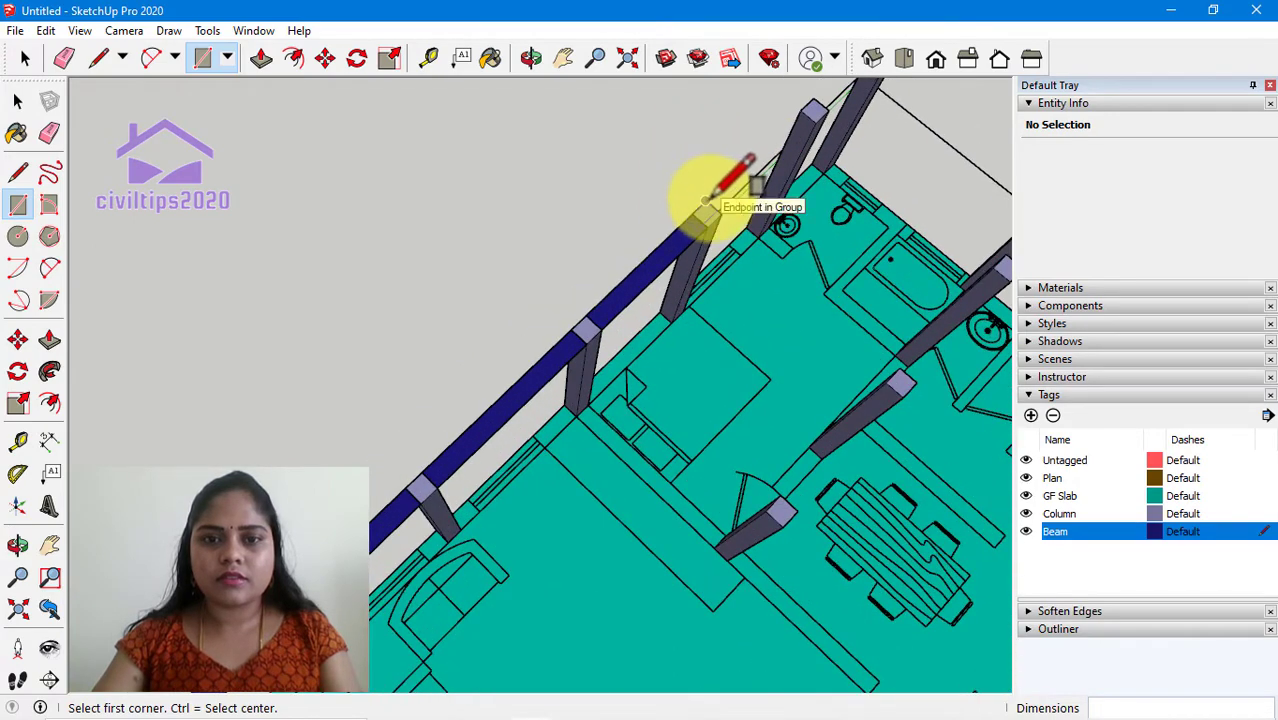
Add another beam from the existing beam's end to the next column top
click(705, 201)
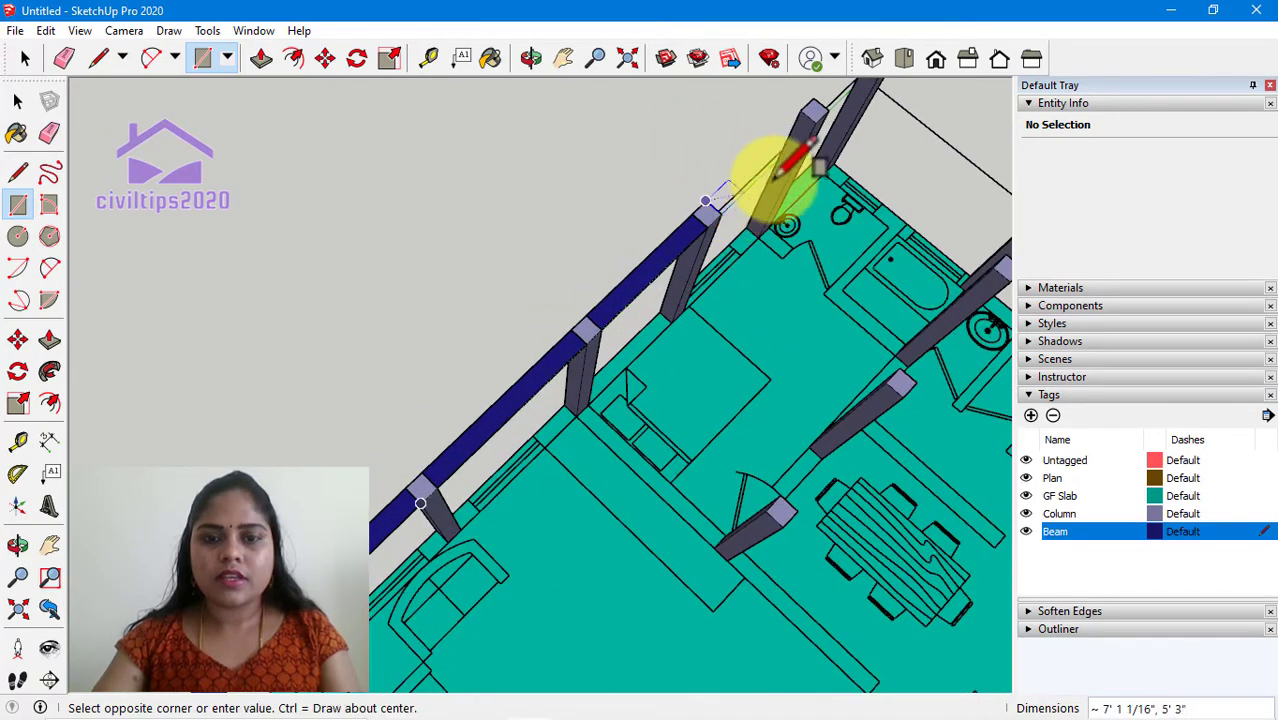
click(815, 118)
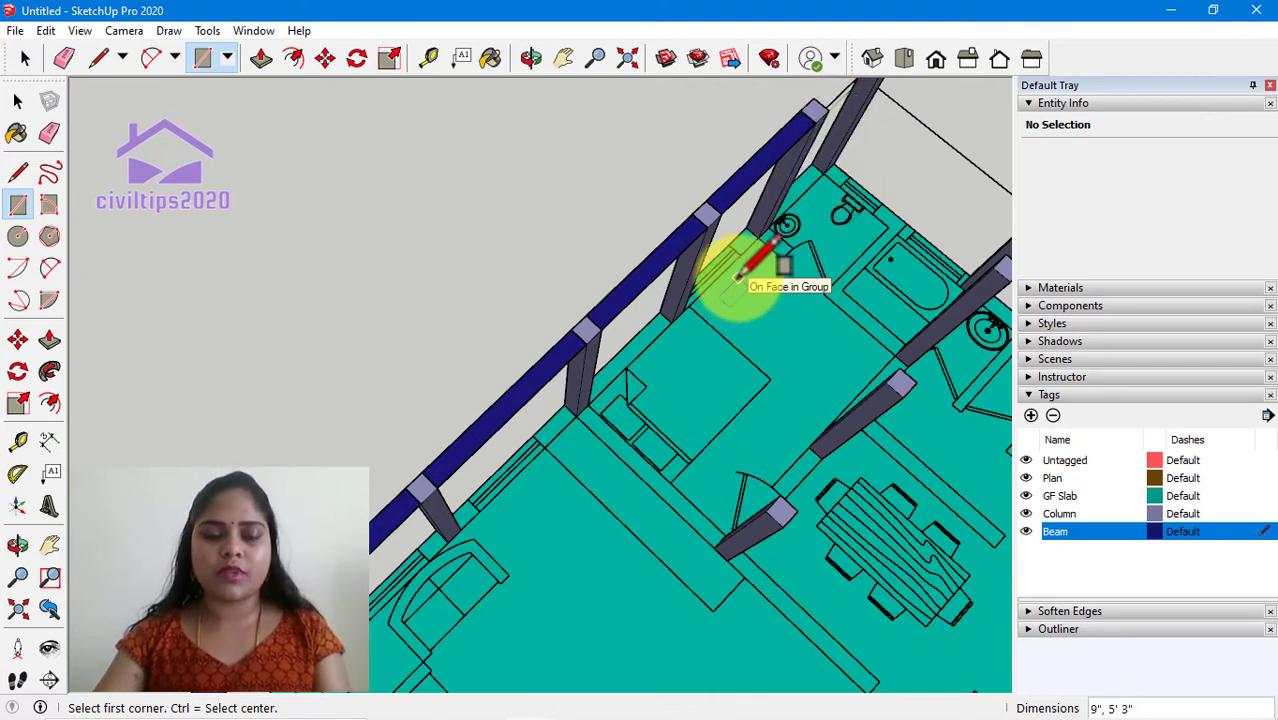
scroll(800, 200, down, 4)
scroll(850, 125, up, 2)
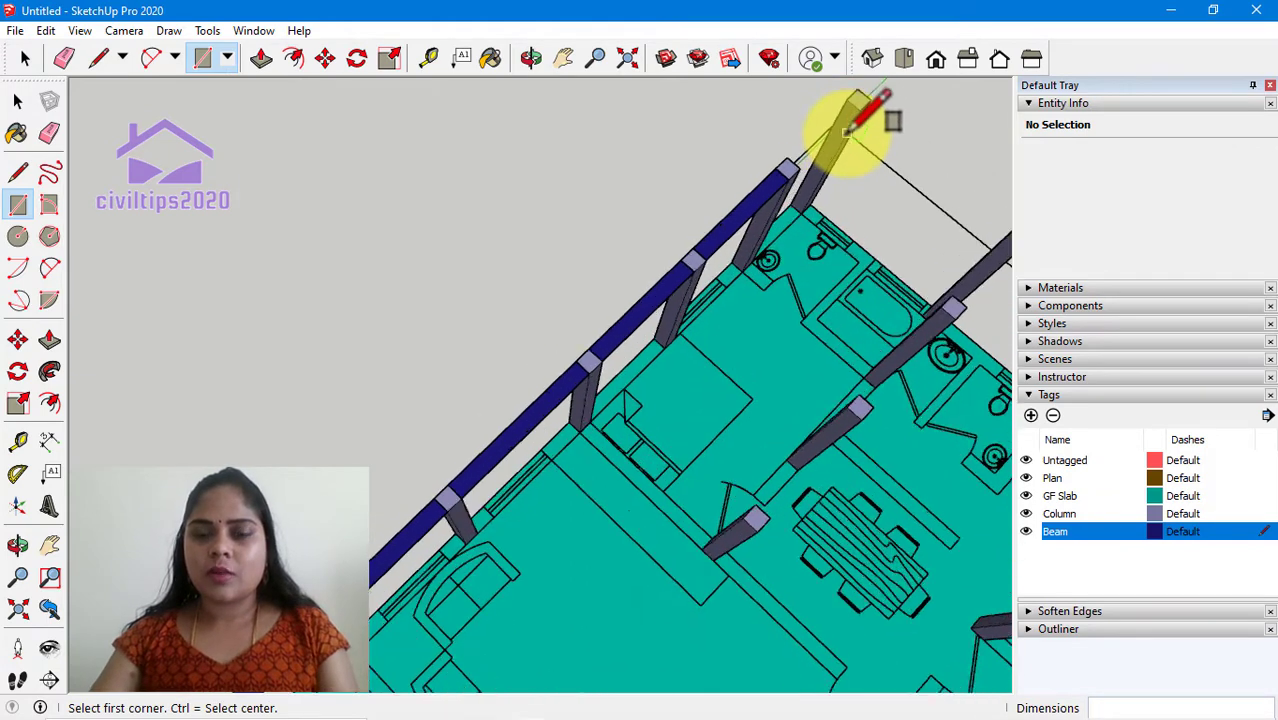
scroll(800, 200, up, 3)
scroll(785, 165, down, 1)
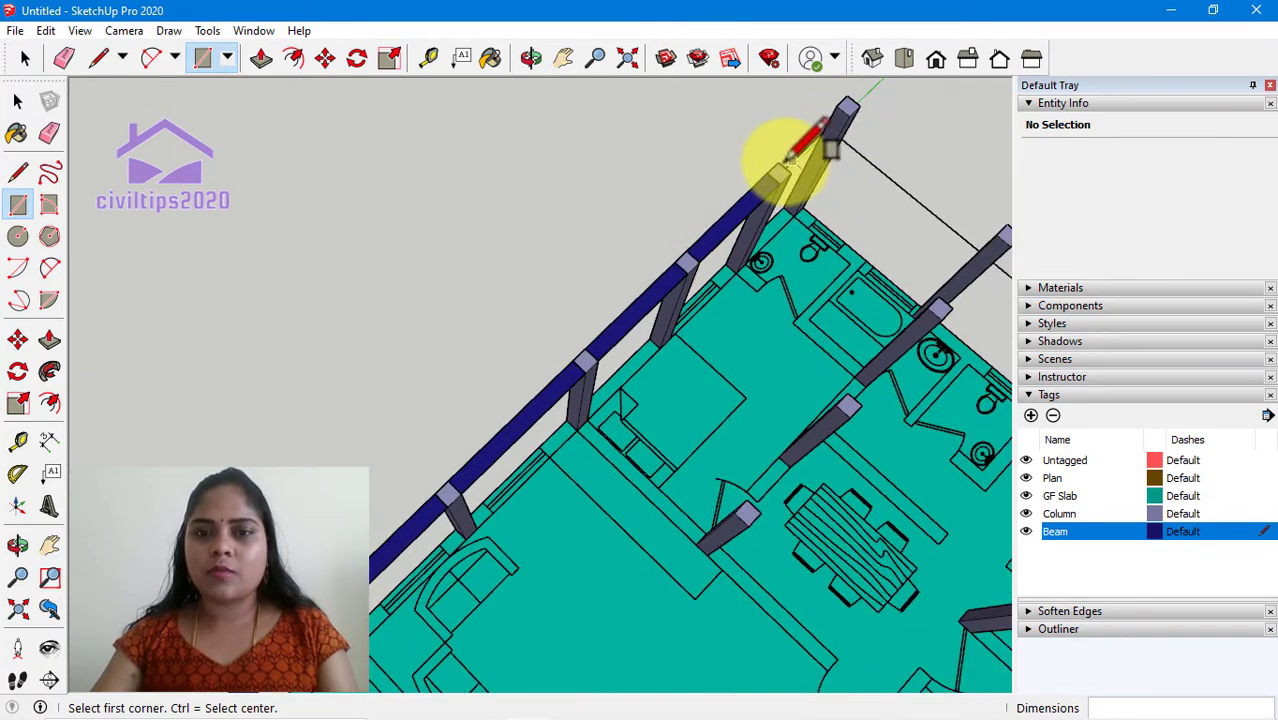
Extend the beam to the corner column and along the upper-right edge
click(779, 163)
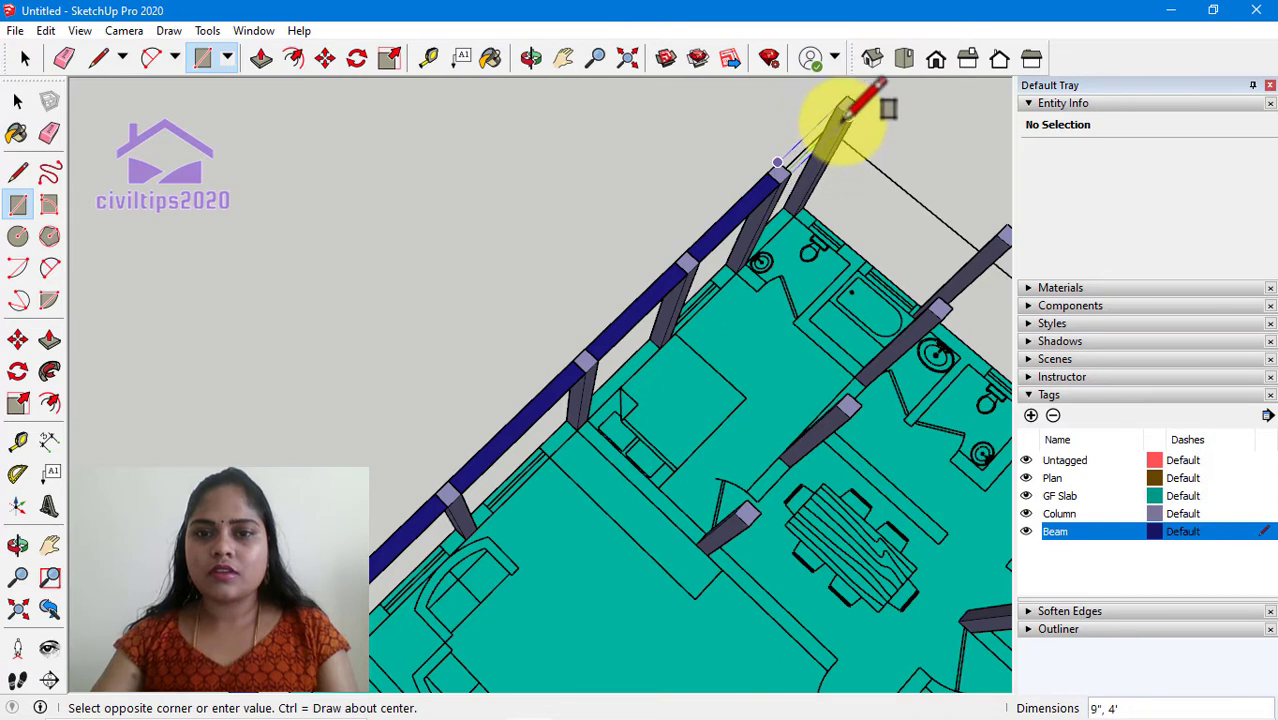
click(848, 112)
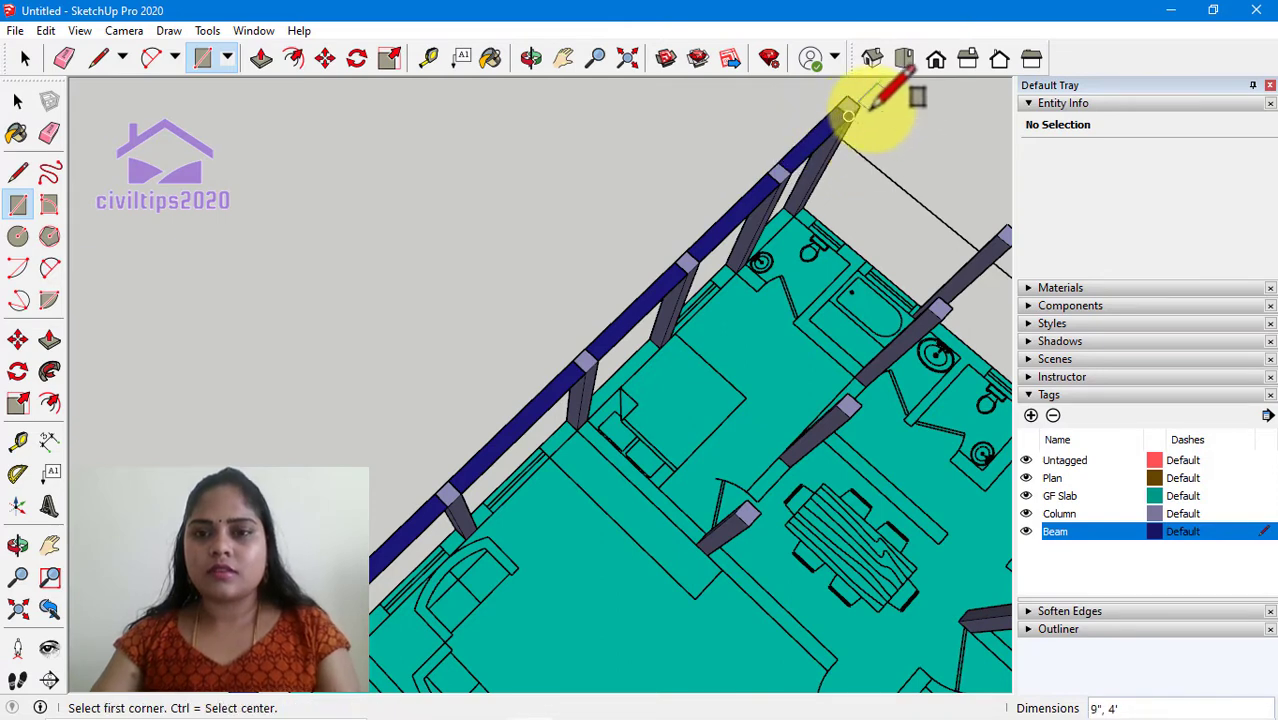
click(1005, 222)
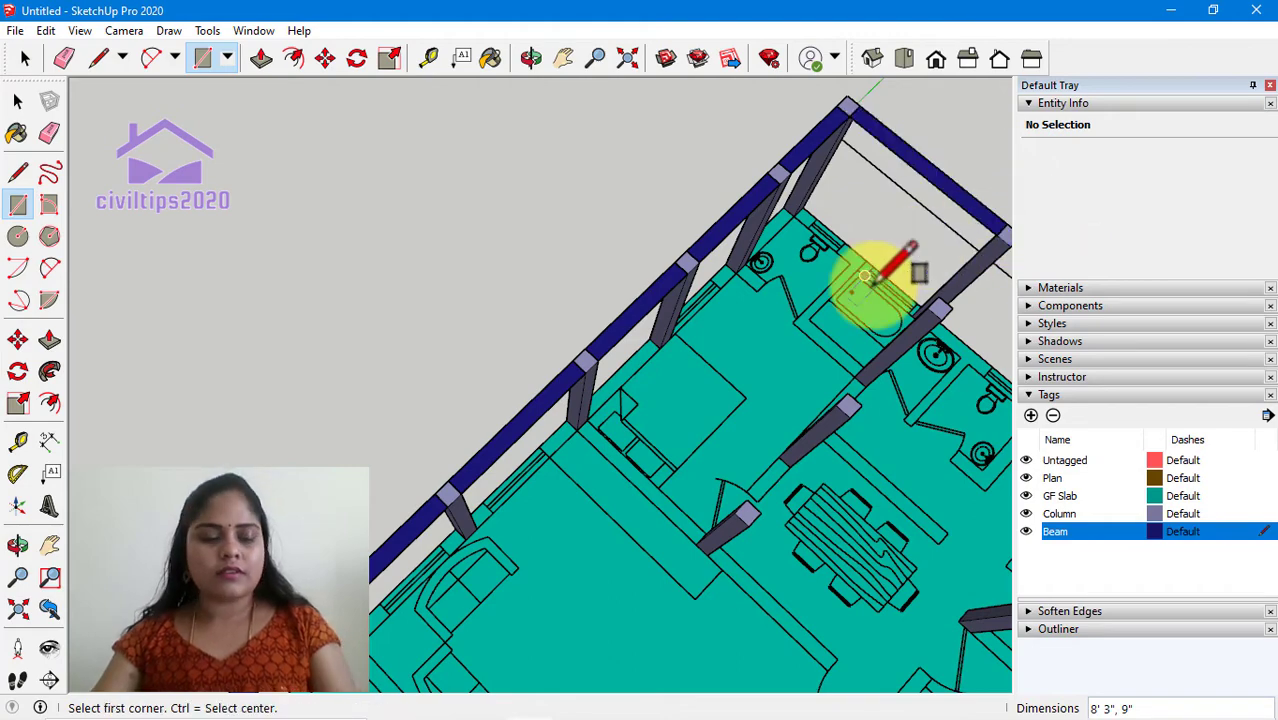
scroll(790, 340, down, 1)
scroll(800, 355, down, 1)
mouse_move(812, 356)
middle_down()
mouse_move(633, 271)
mouse_move(762, 183)
middle_up()
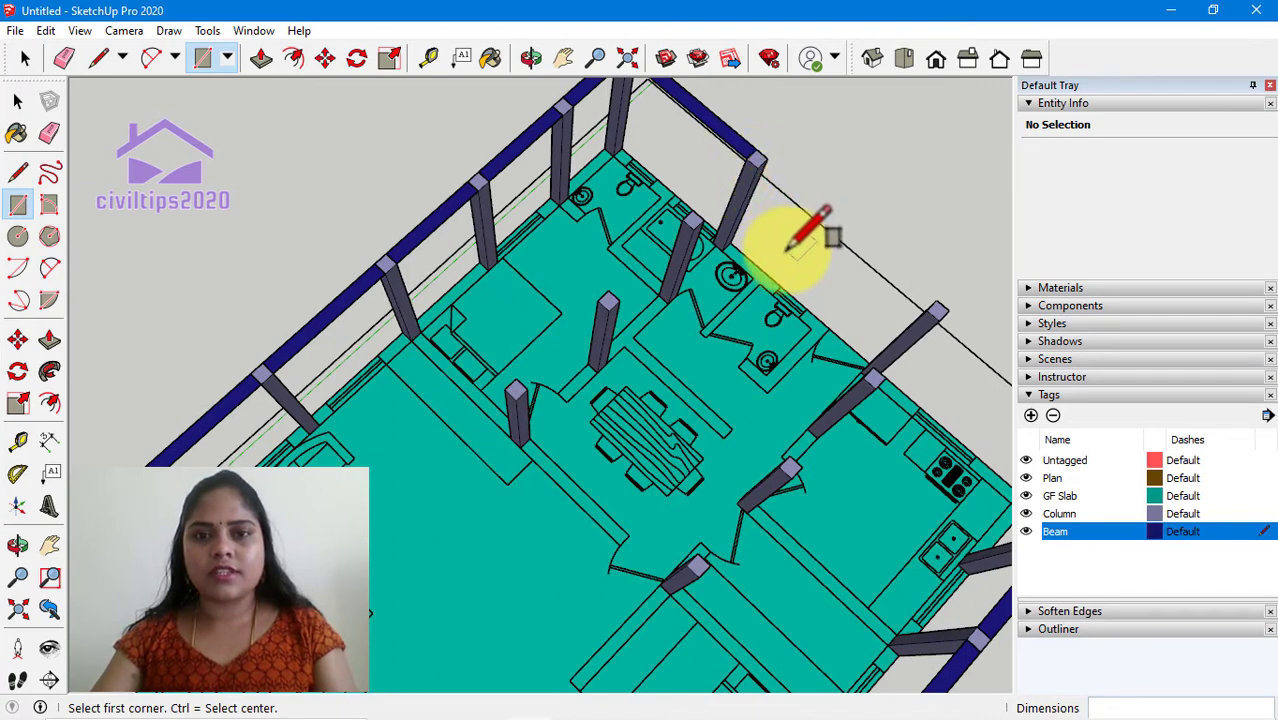
scroll(795, 243, down, 1)
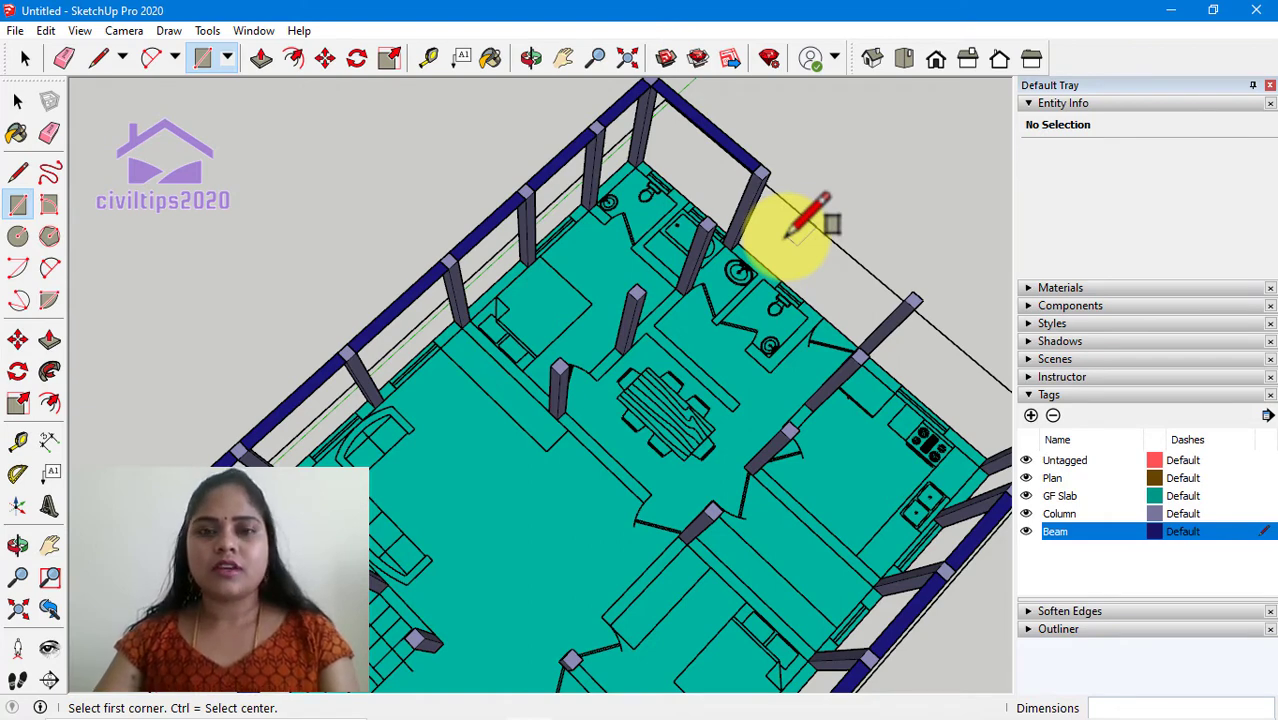
scroll(780, 180, up, 1)
Draw the far short-edge beam to the corner column, discarding a false start
click(760, 179)
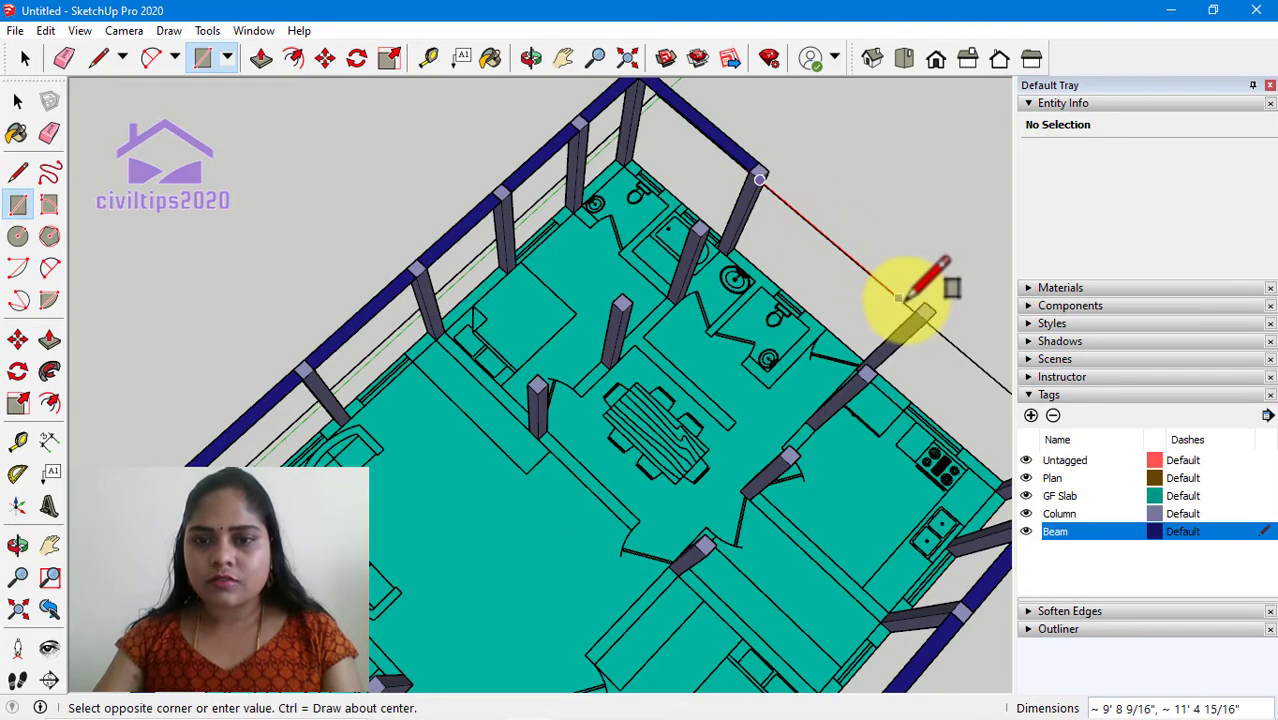
key(Escape)
scroll(941, 385, down, 2)
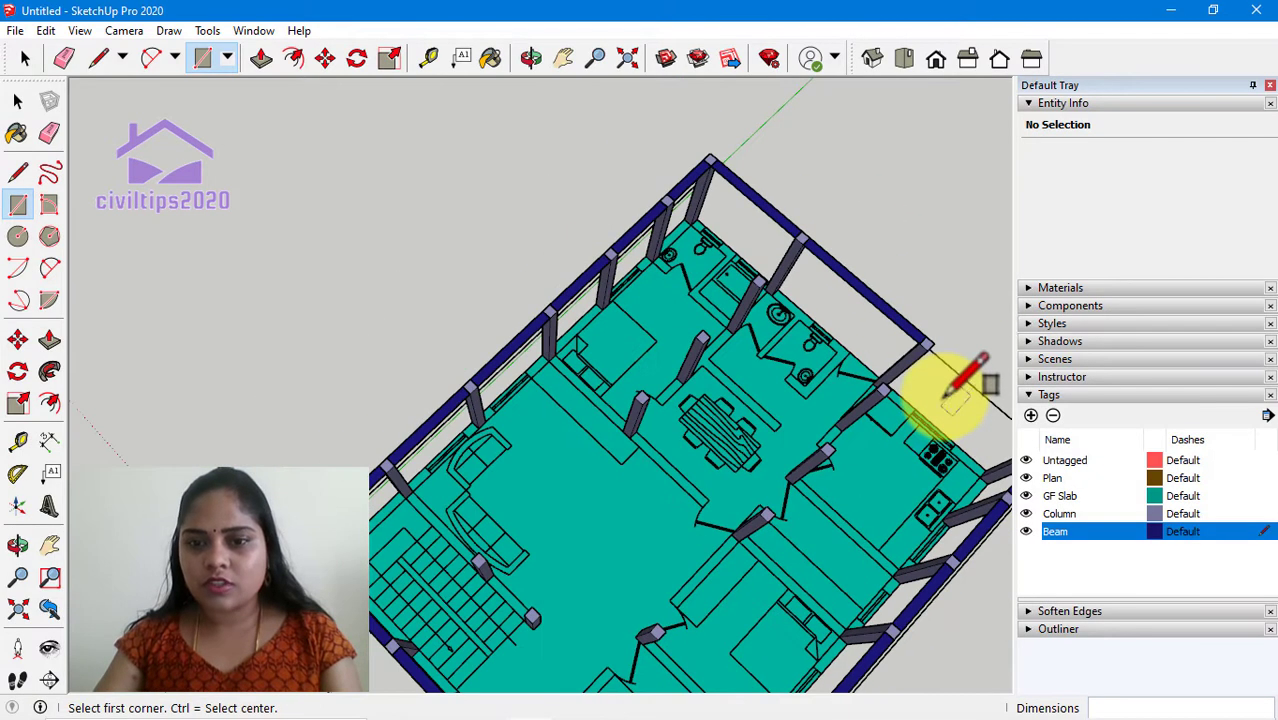
scroll(948, 385, down, 1)
scroll(670, 314, up, 1)
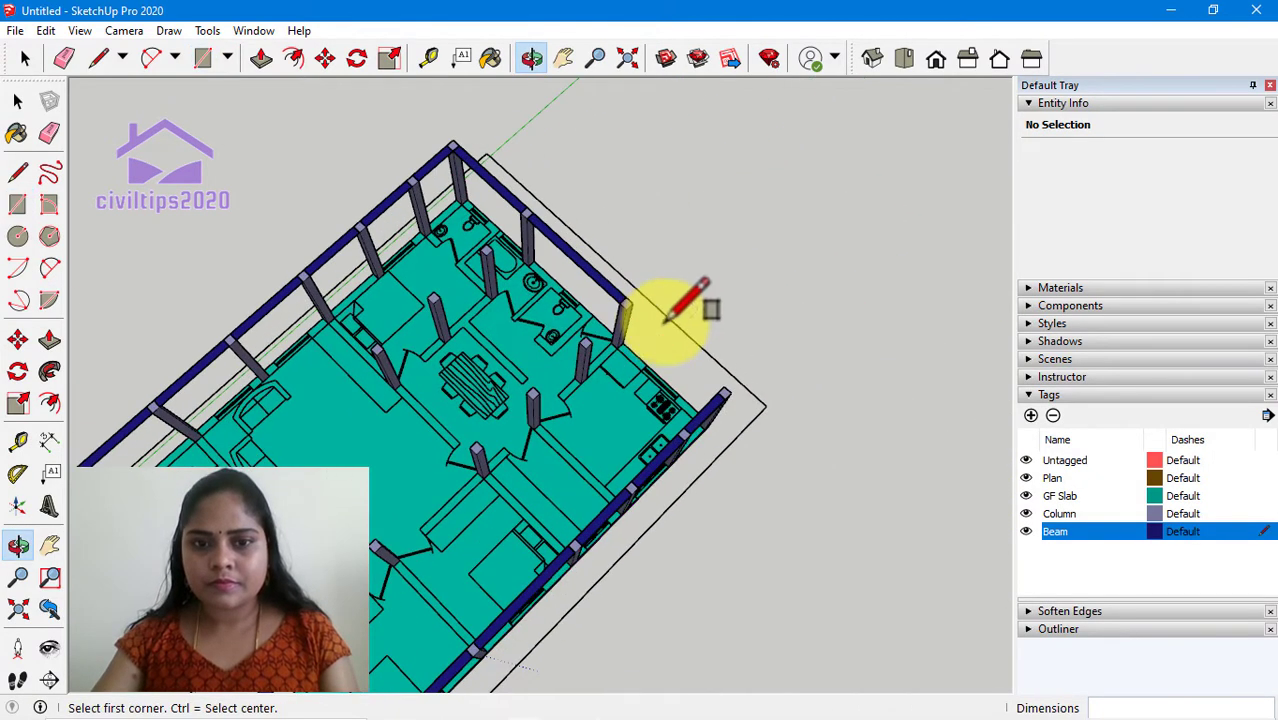
scroll(615, 320, up, 1)
click(617, 306)
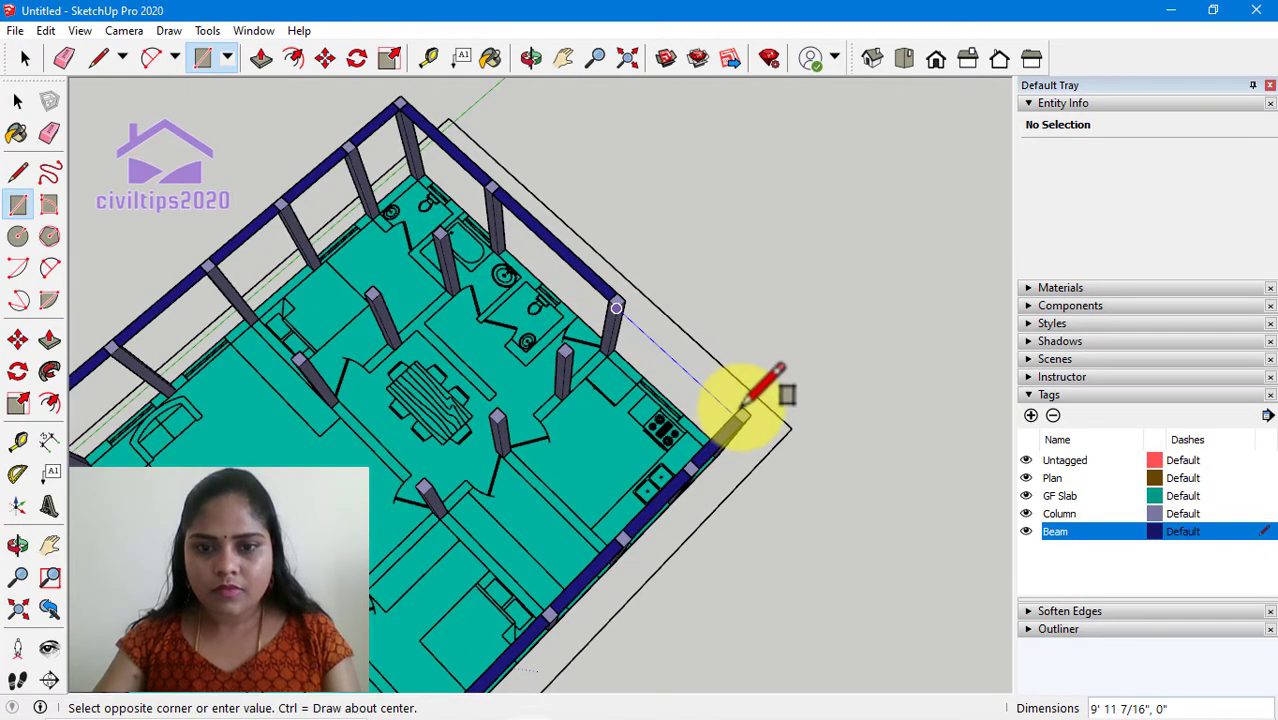
click(742, 415)
Draw a navy beam strip between two interior column tops, redoing a false start
scroll(650, 415, down, 1)
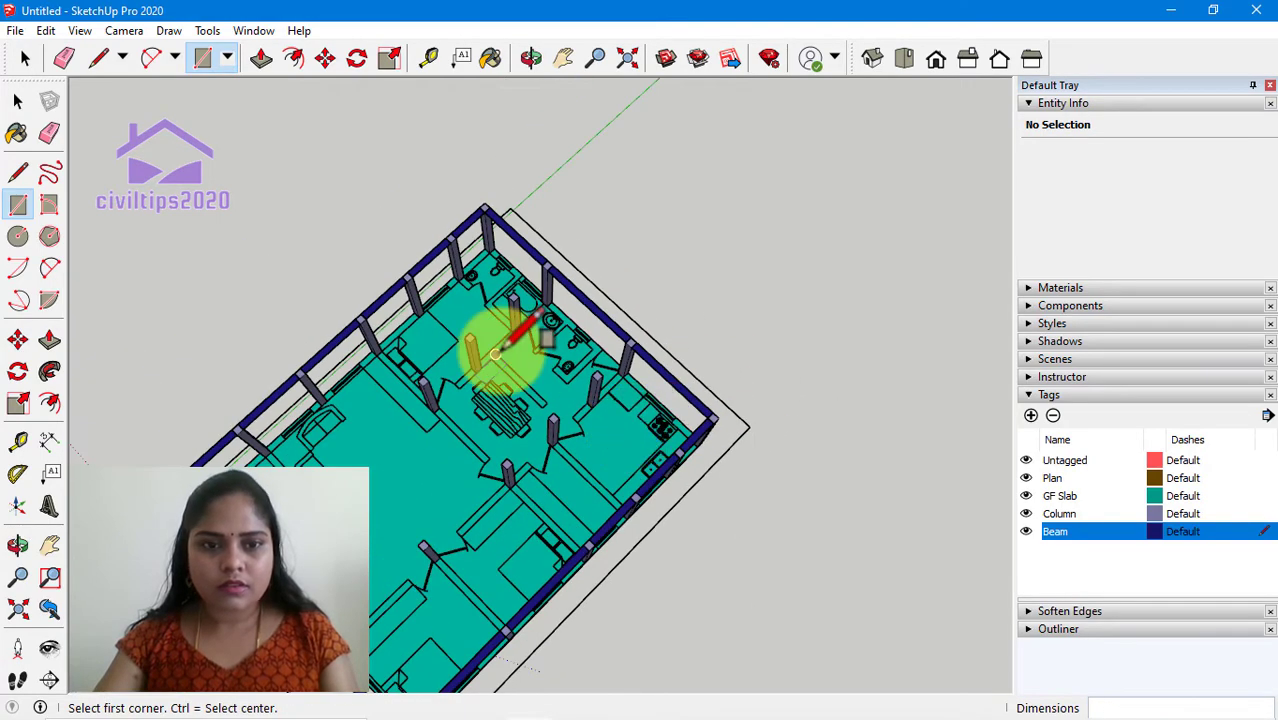
scroll(525, 298, up, 1)
scroll(525, 298, up, 2)
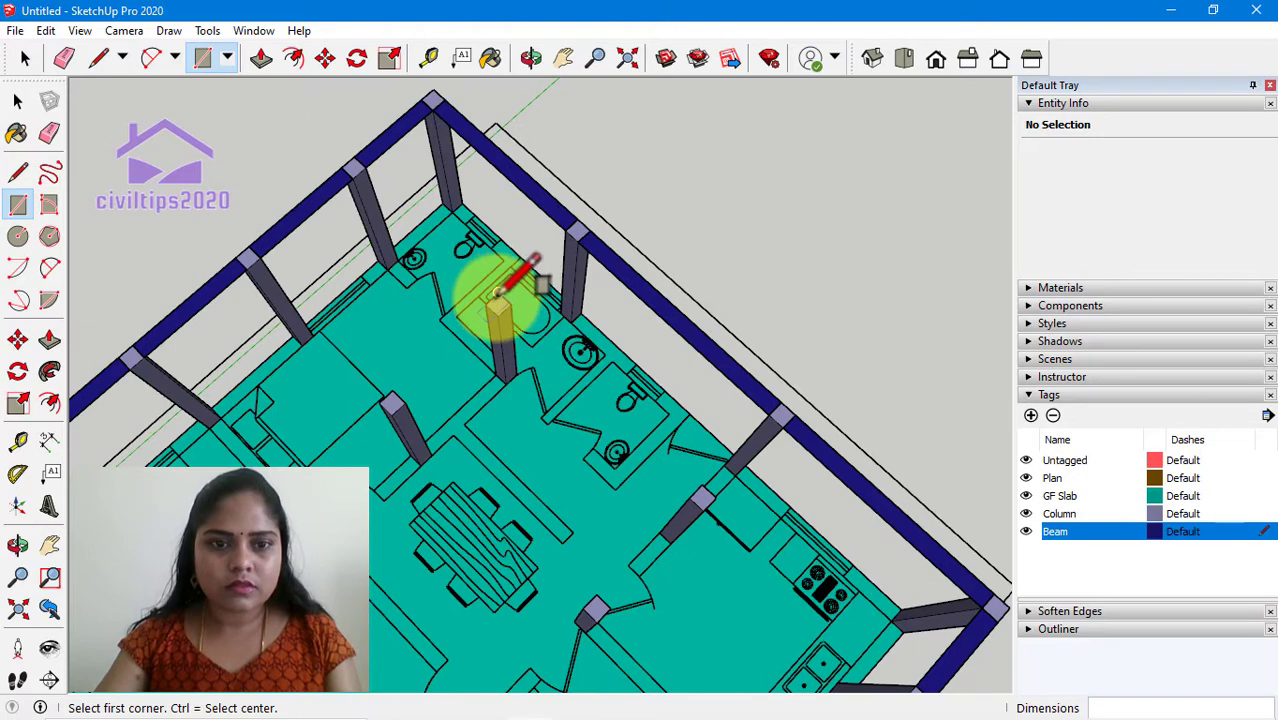
click(497, 292)
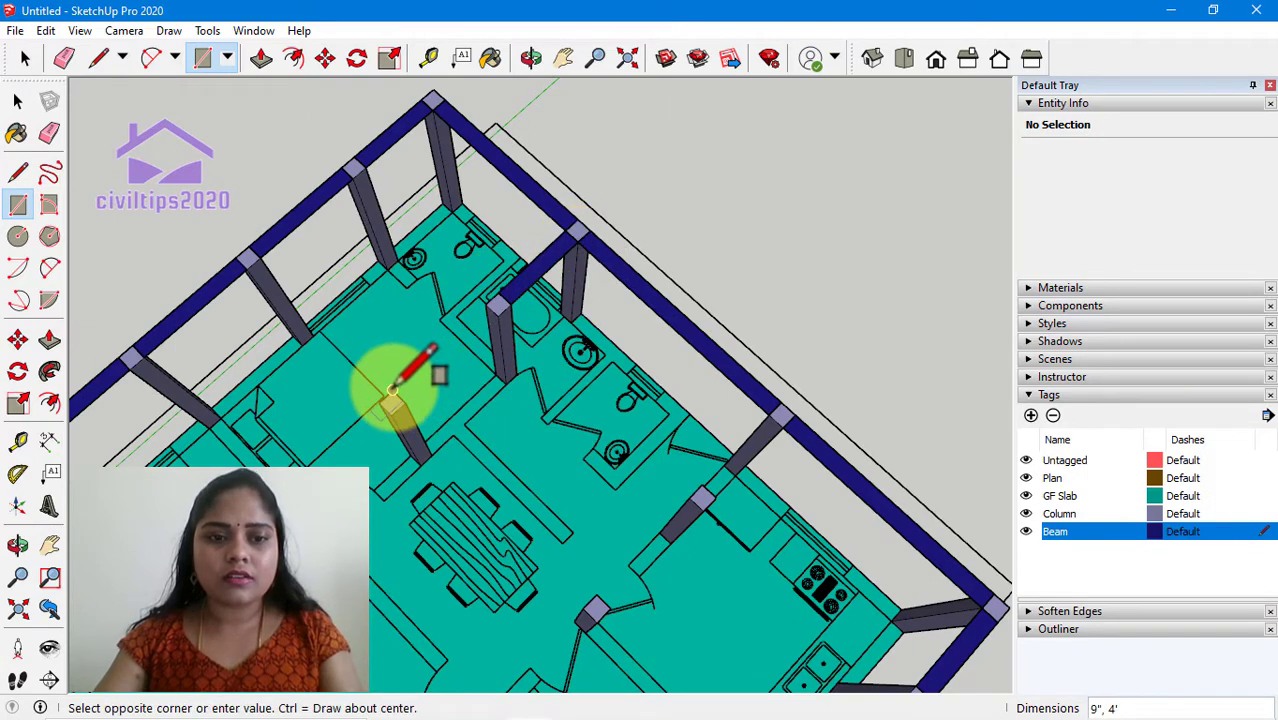
key(Escape)
scroll(530, 405, down, 1)
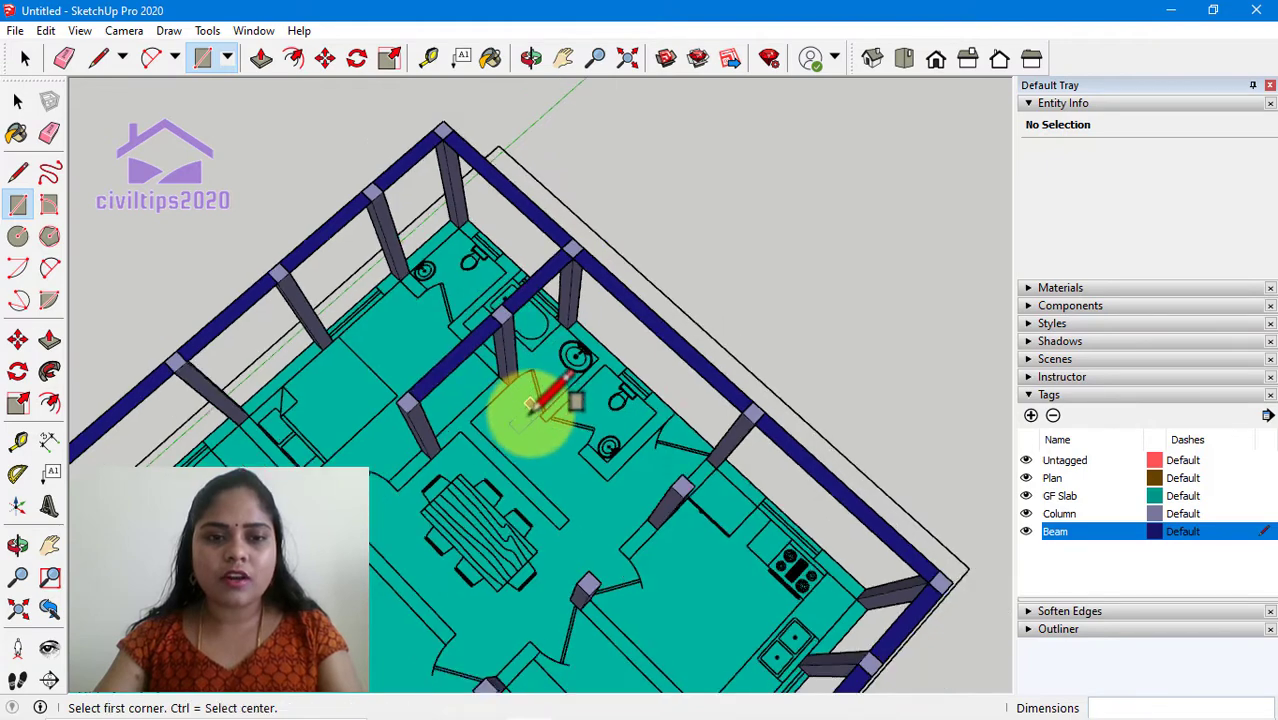
scroll(528, 405, down, 2)
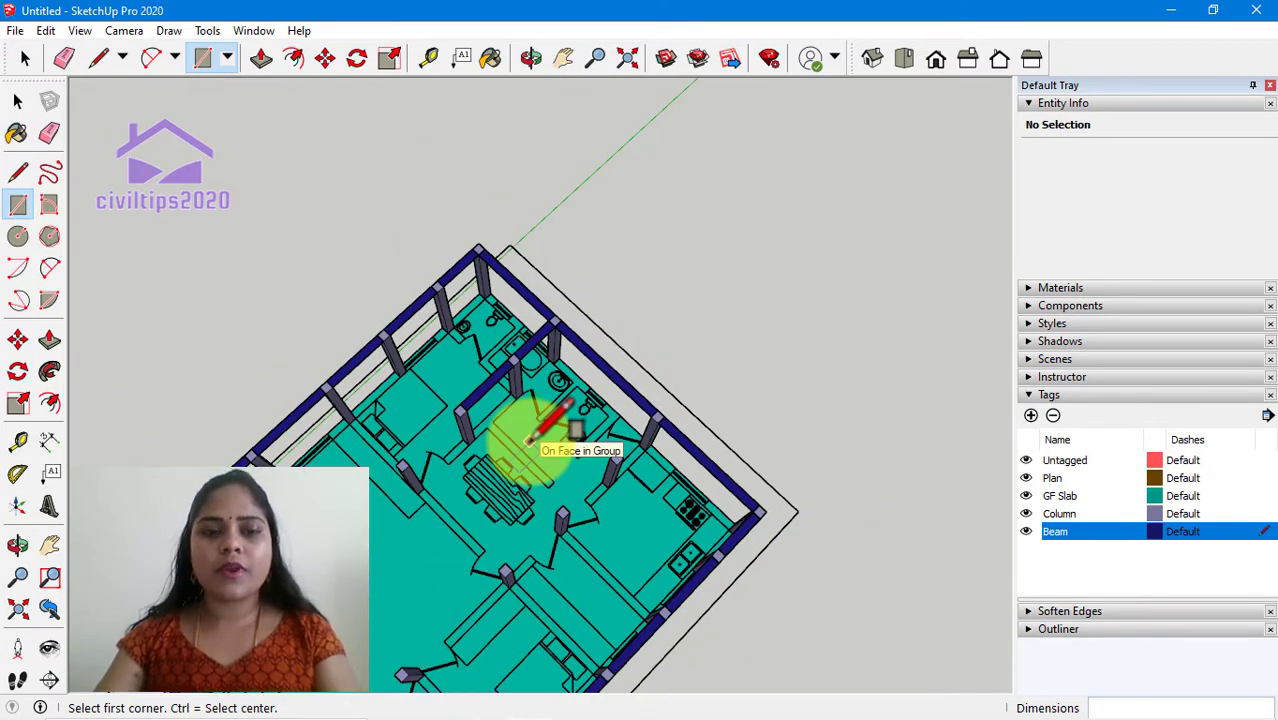
scroll(645, 428, up, 2)
scroll(655, 425, up, 2)
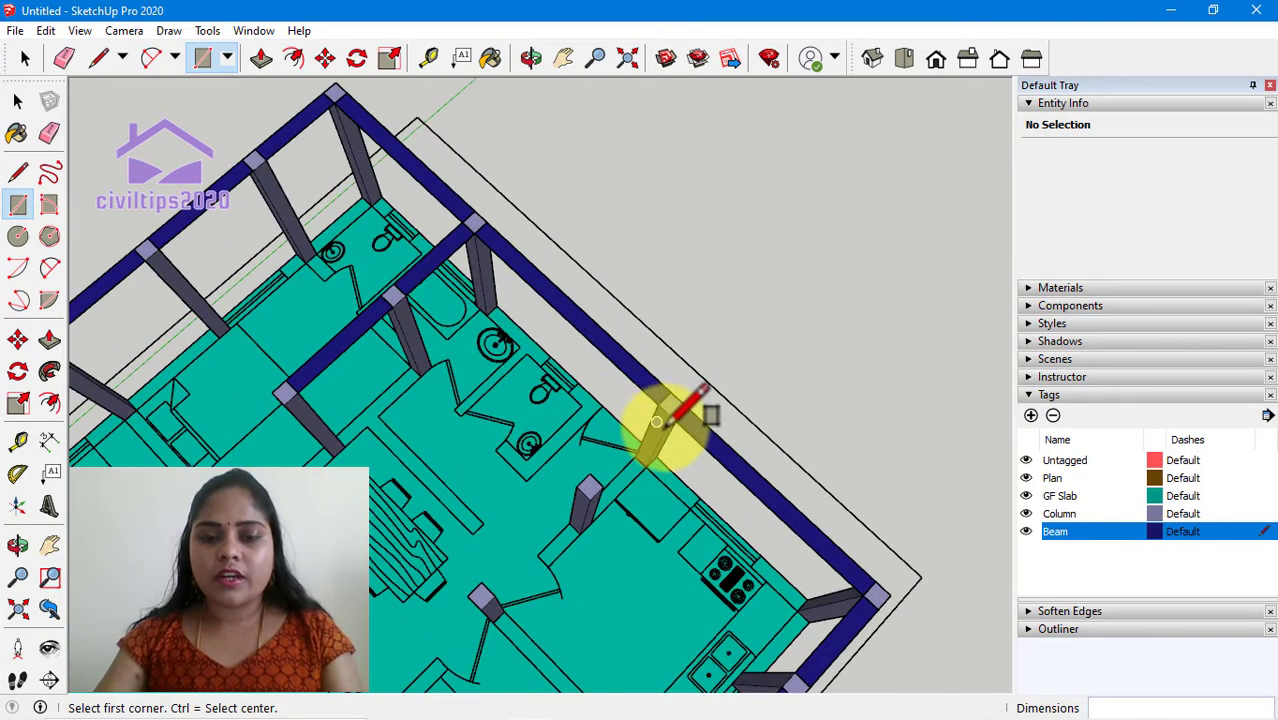
click(601, 484)
scroll(580, 505, down, 1)
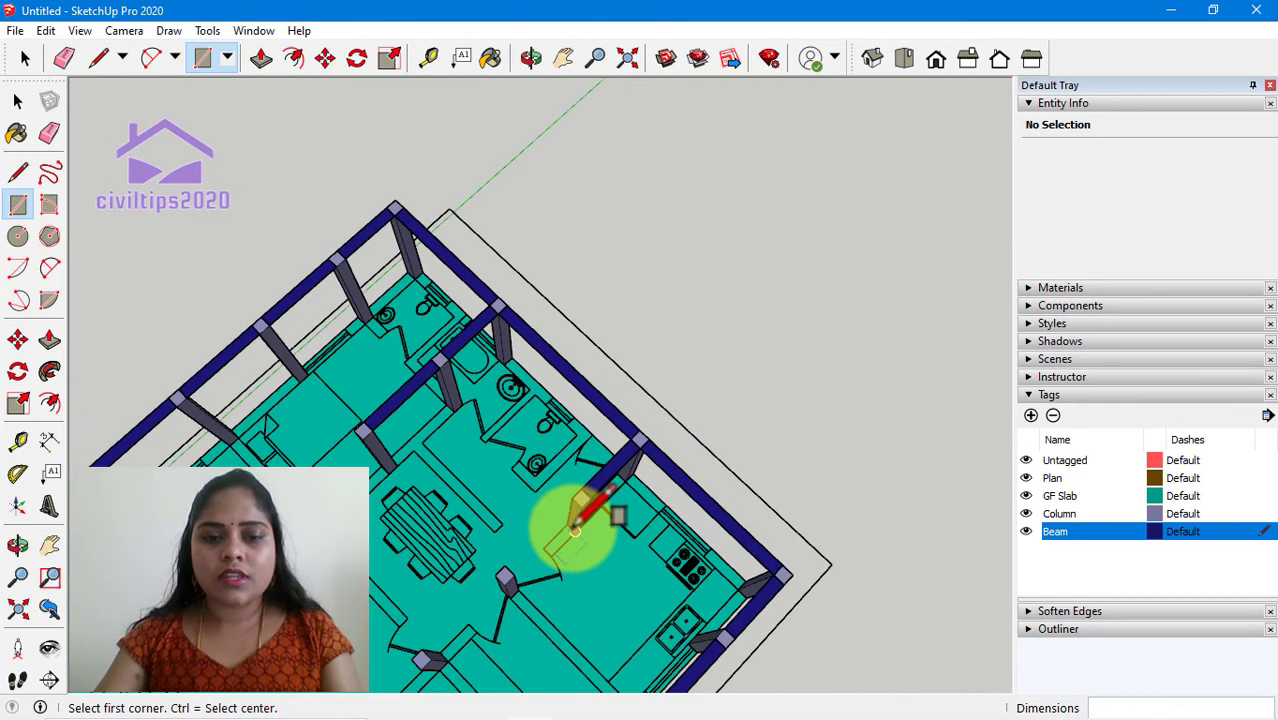
scroll(567, 503, up, 1)
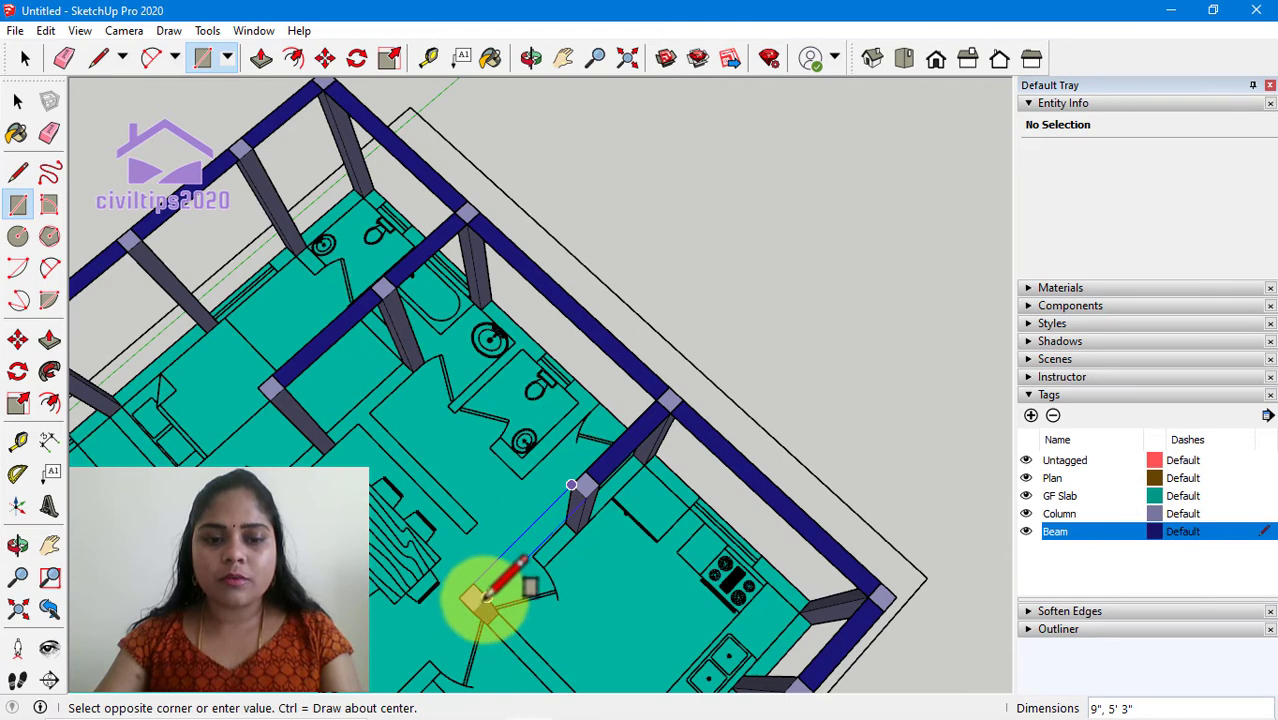
click(484, 597)
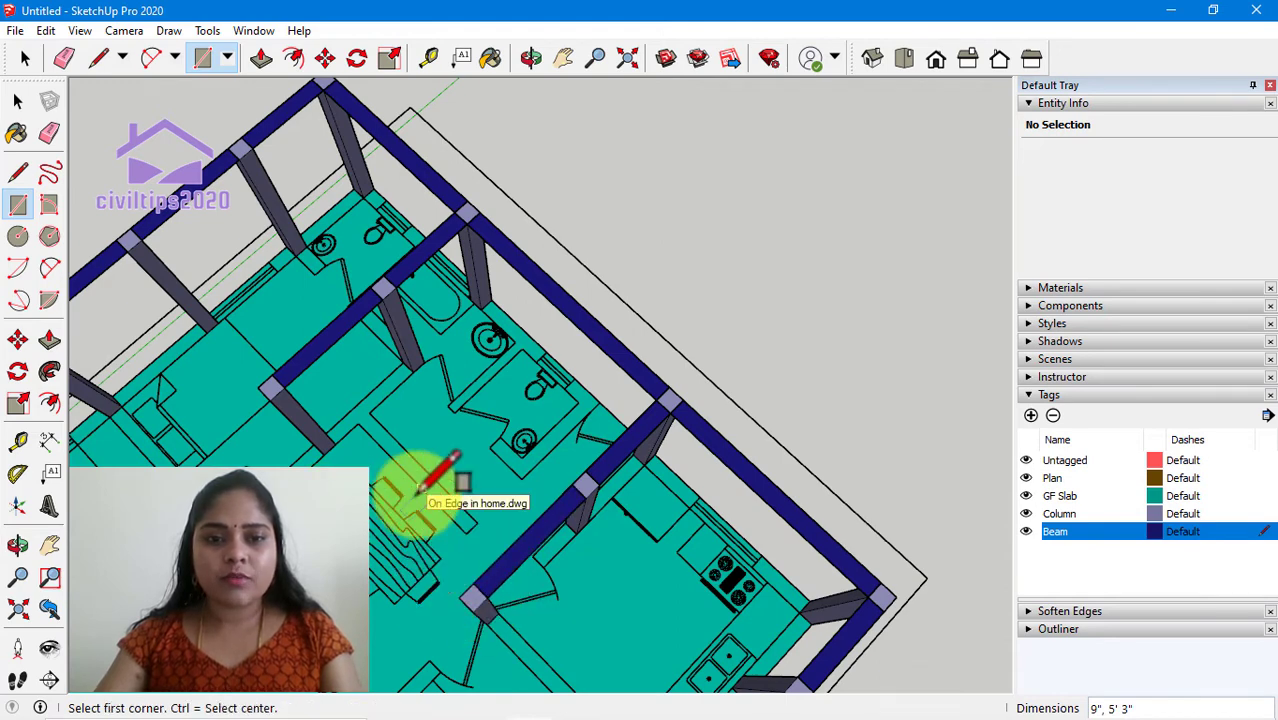
Try further interior beam rectangles from column corners, cancelling the unfinished one
scroll(420, 490, down, 1)
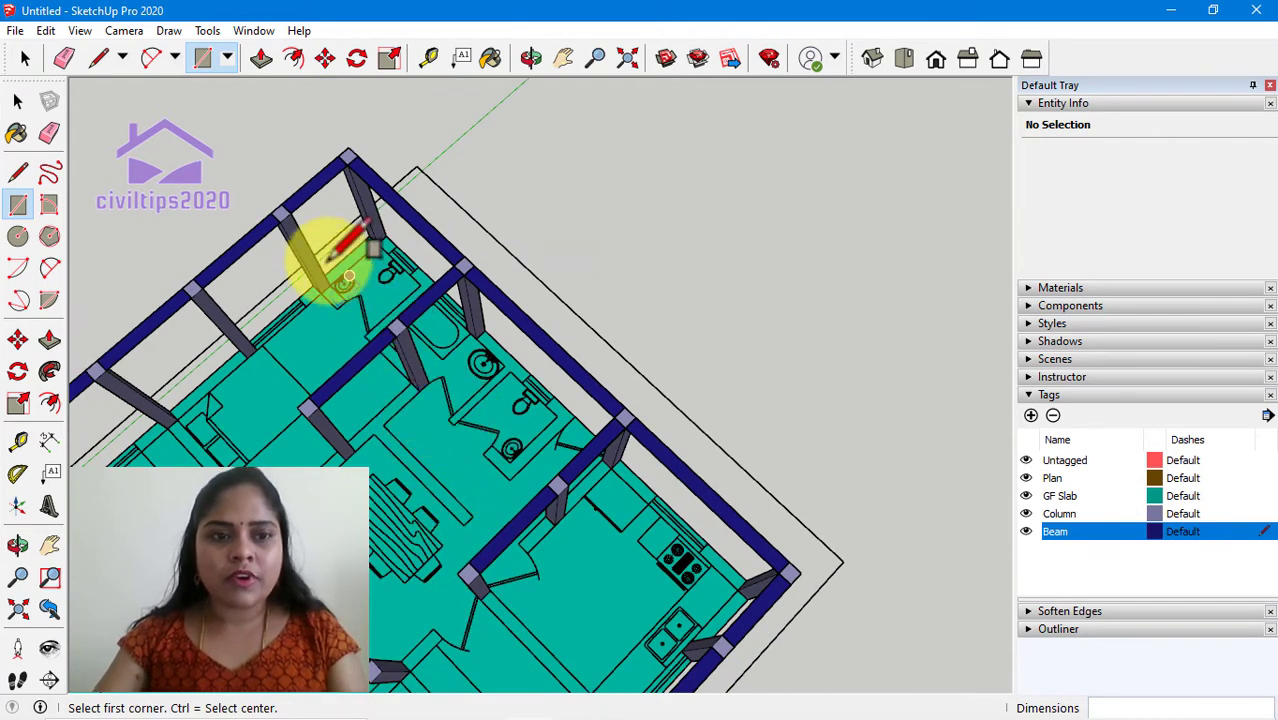
scroll(442, 400, down, 2)
scroll(520, 545, down, 1)
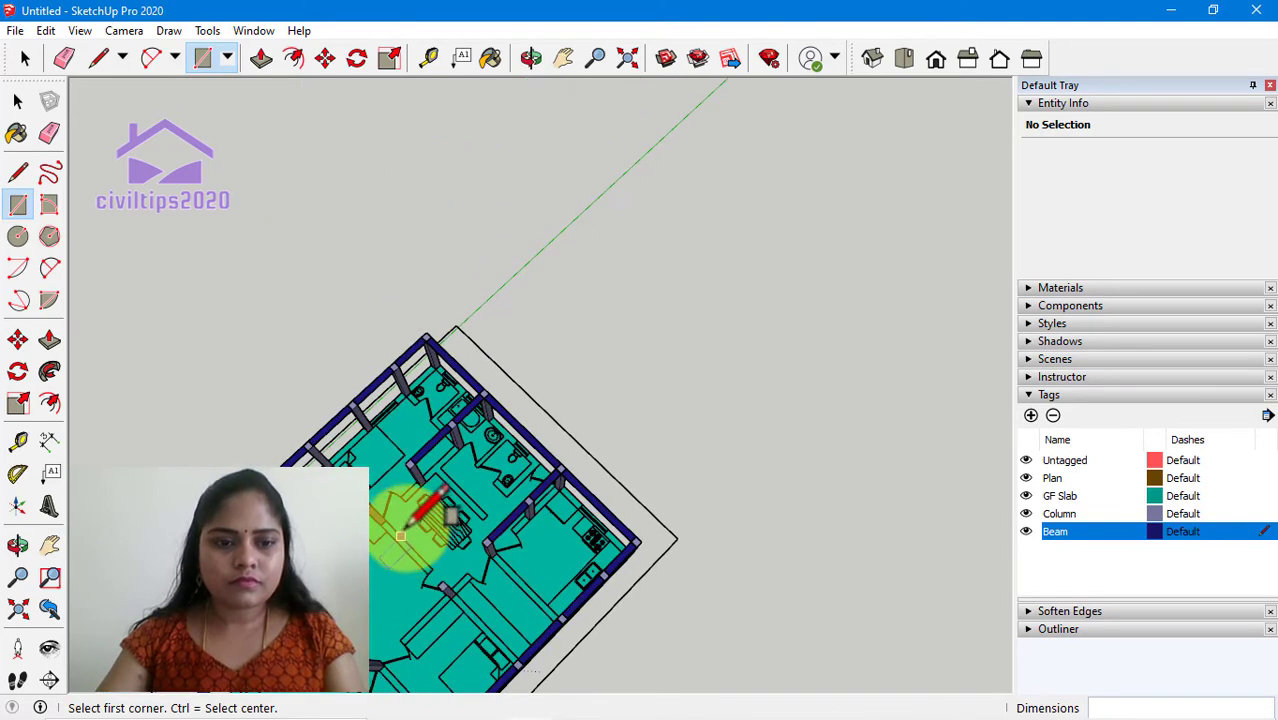
scroll(390, 510, up, 2)
scroll(355, 462, up, 1)
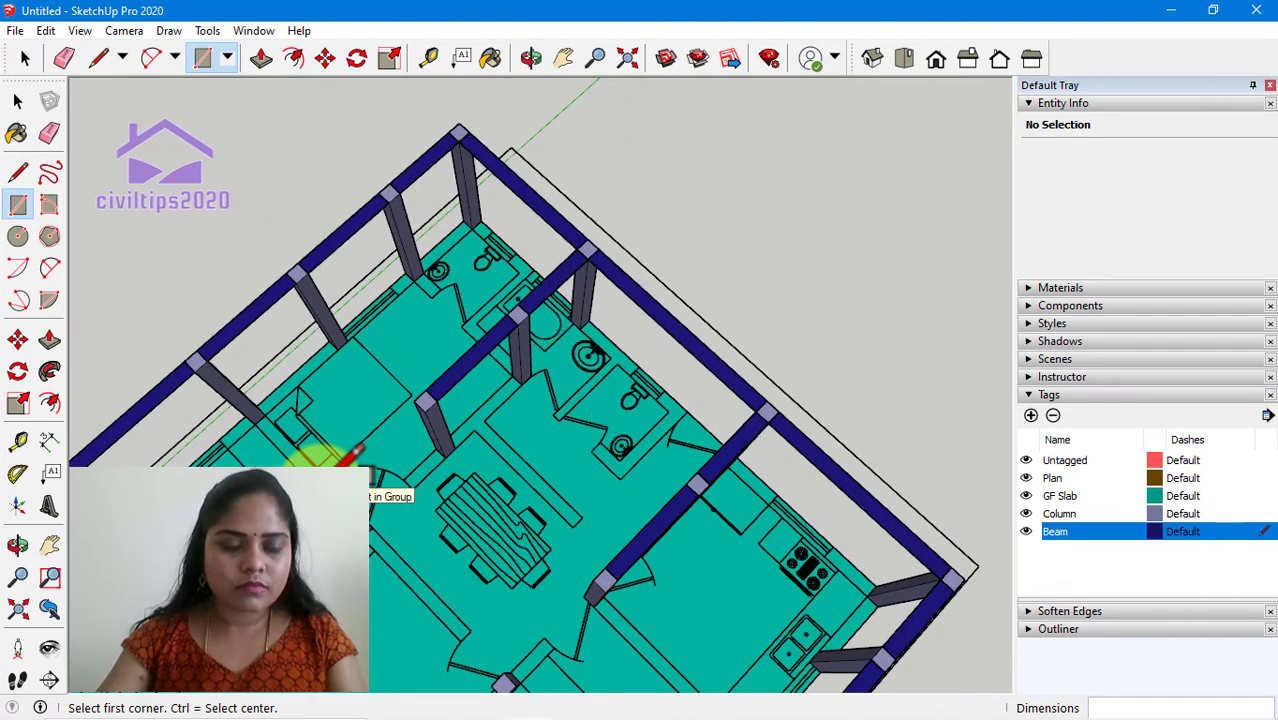
click(340, 460)
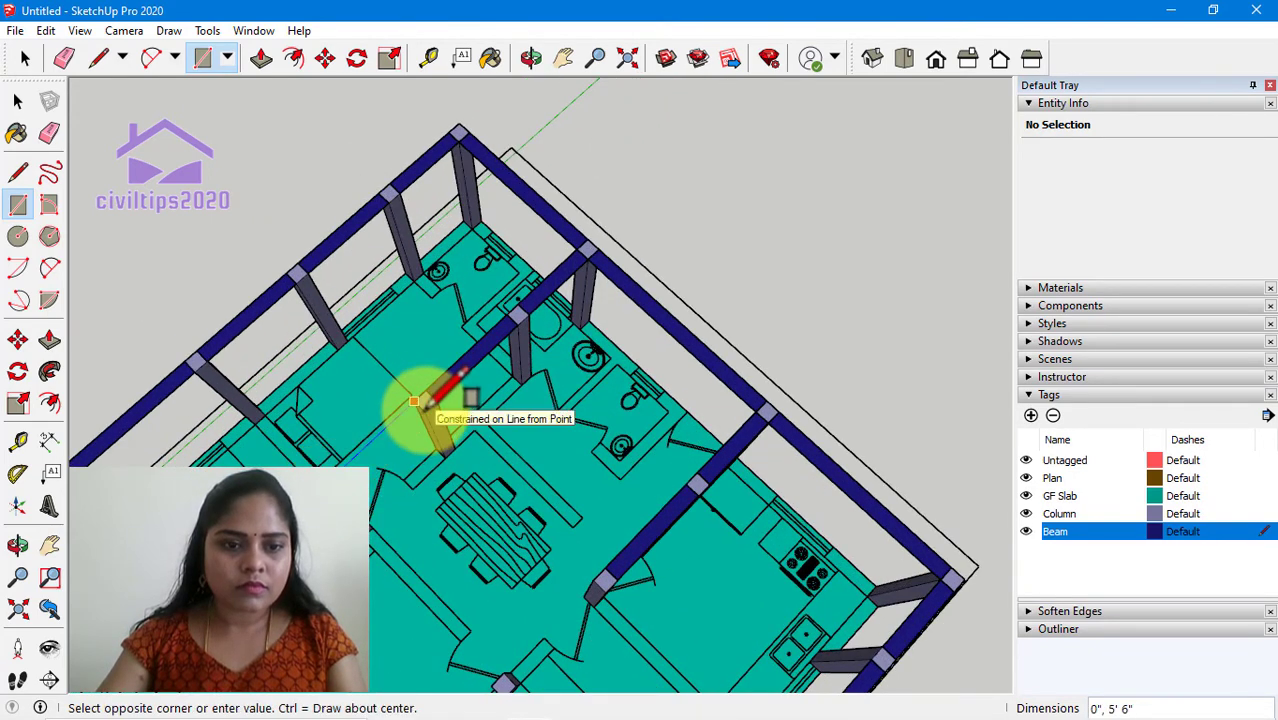
scroll(424, 408, down, 1)
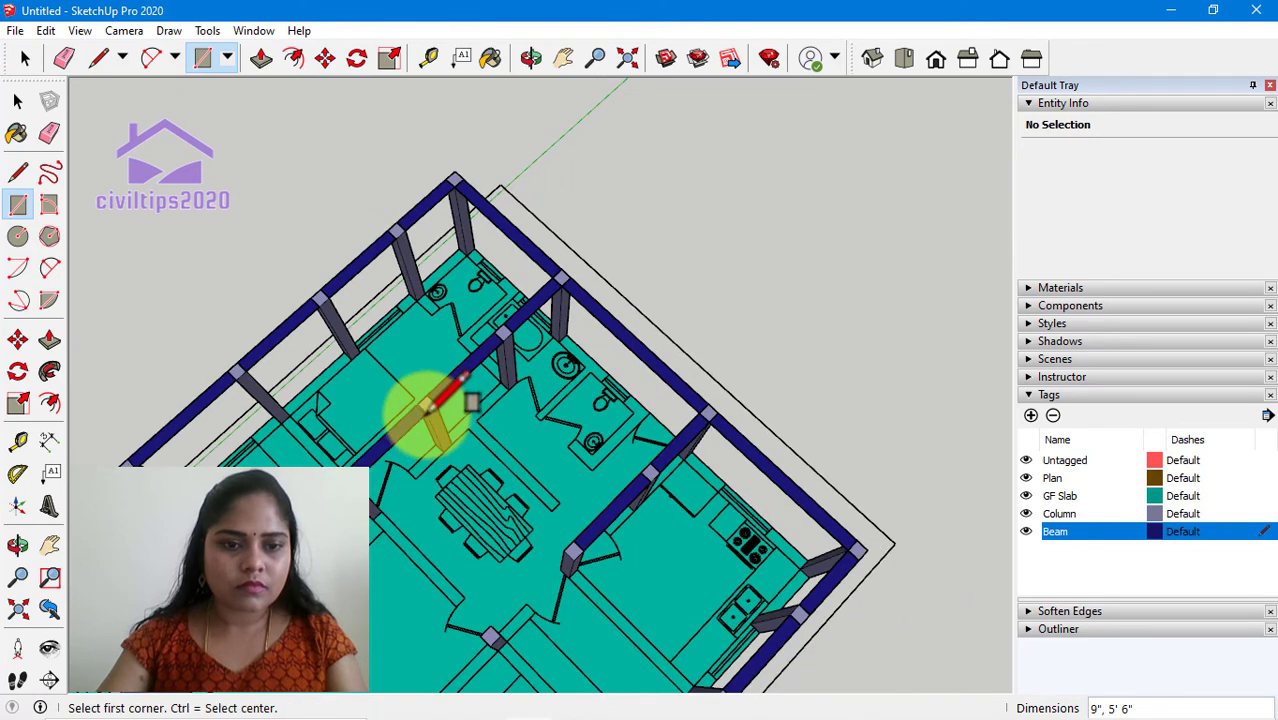
scroll(505, 571, down, 1)
scroll(542, 534, up, 1)
scroll(542, 514, up, 1)
click(530, 525)
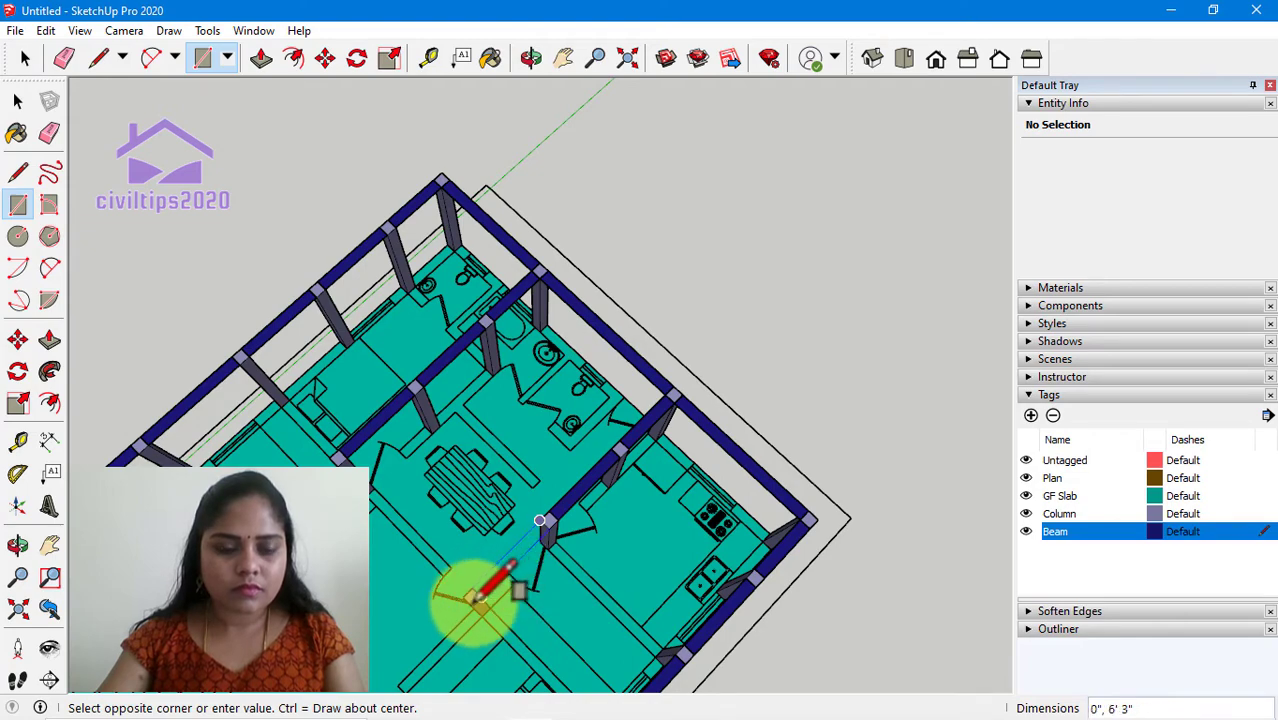
scroll(471, 589, up, 2)
key(Escape)
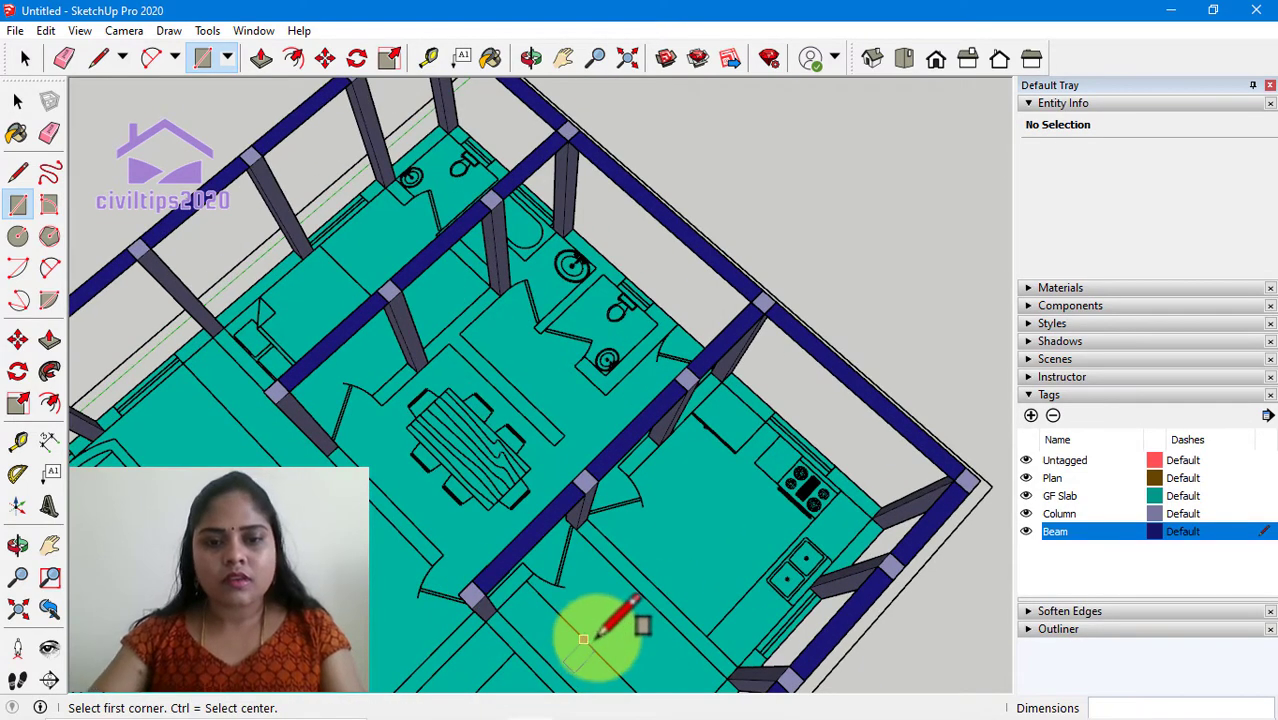
Draw a rectangle from the top-wall column corner to the inner beam, filling the top-corner bay
scroll(640, 610, down, 3)
scroll(700, 632, down, 2)
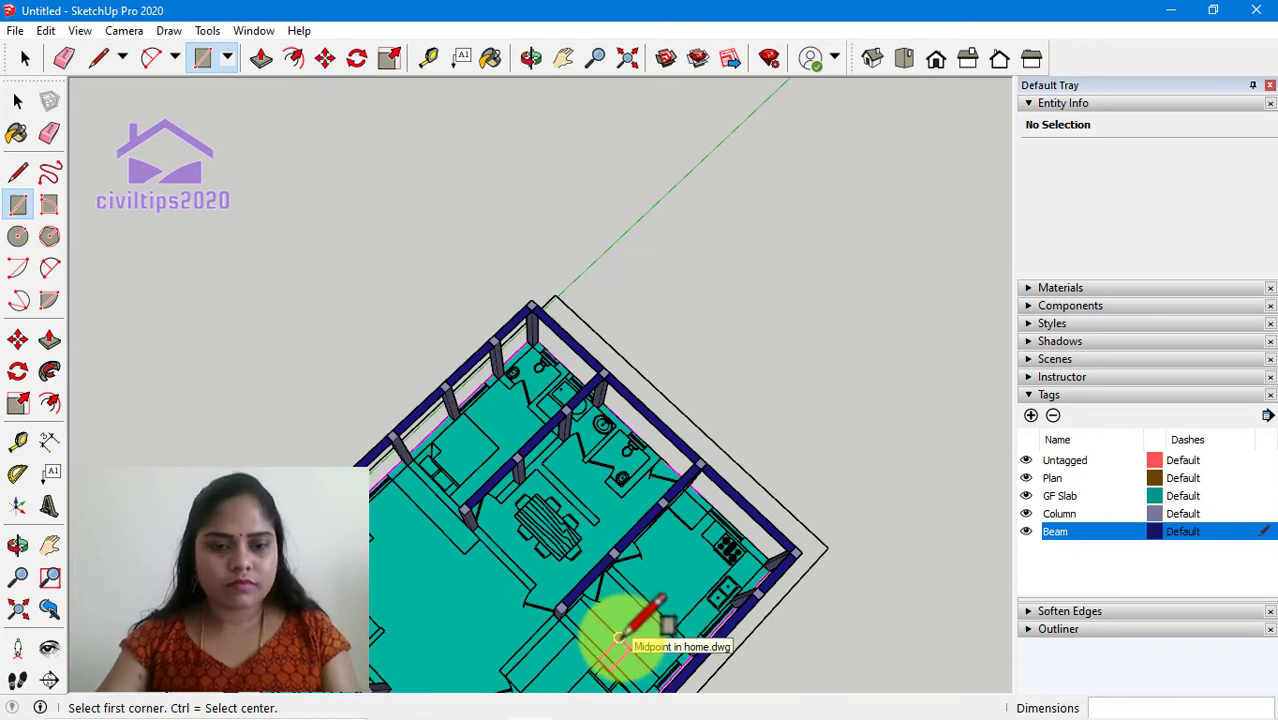
shift+middle_drag(620, 637, 662, 486)
scroll(670, 480, up, 2)
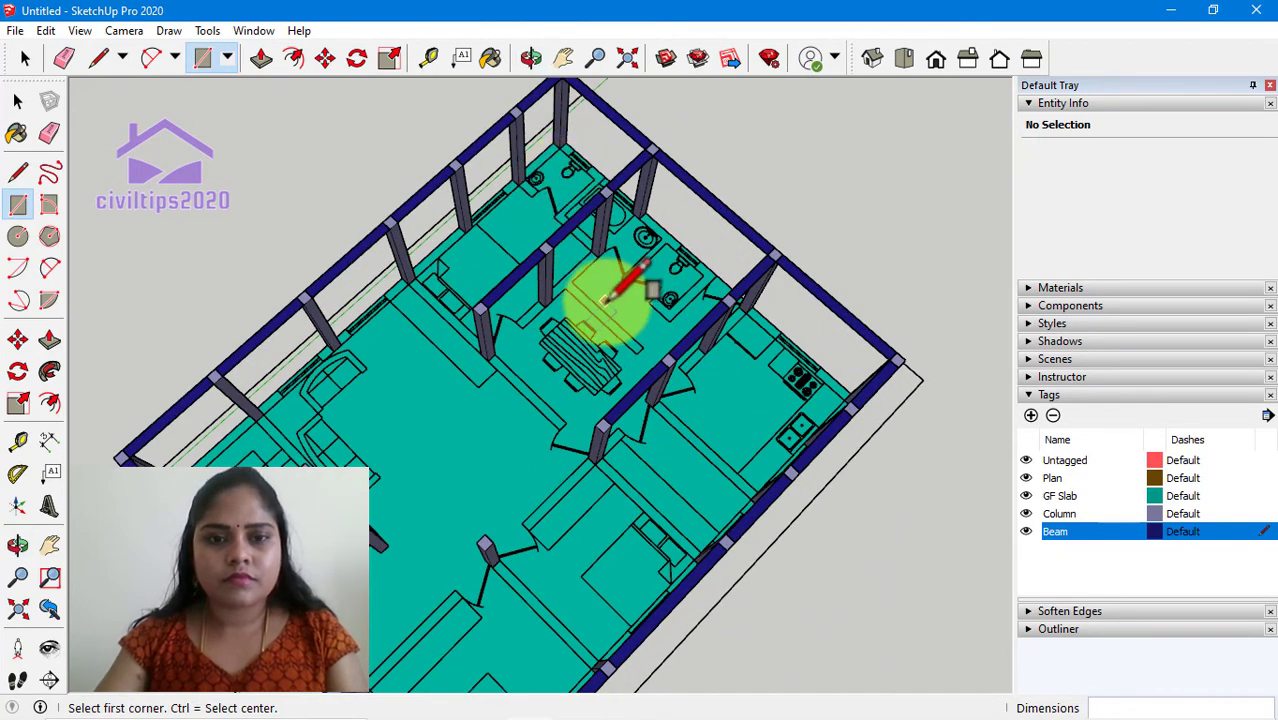
scroll(603, 300, down, 2)
shift+middle_drag(603, 310, 600, 362)
scroll(513, 190, up, 2)
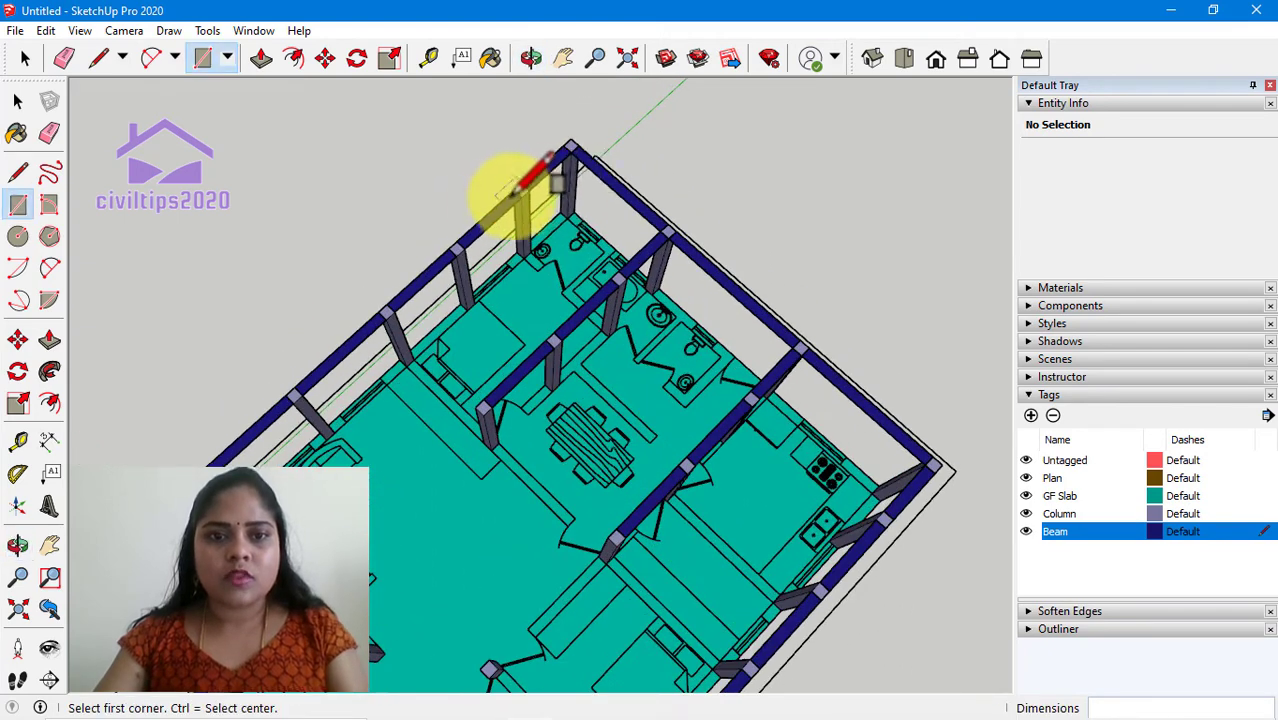
scroll(518, 191, up, 1)
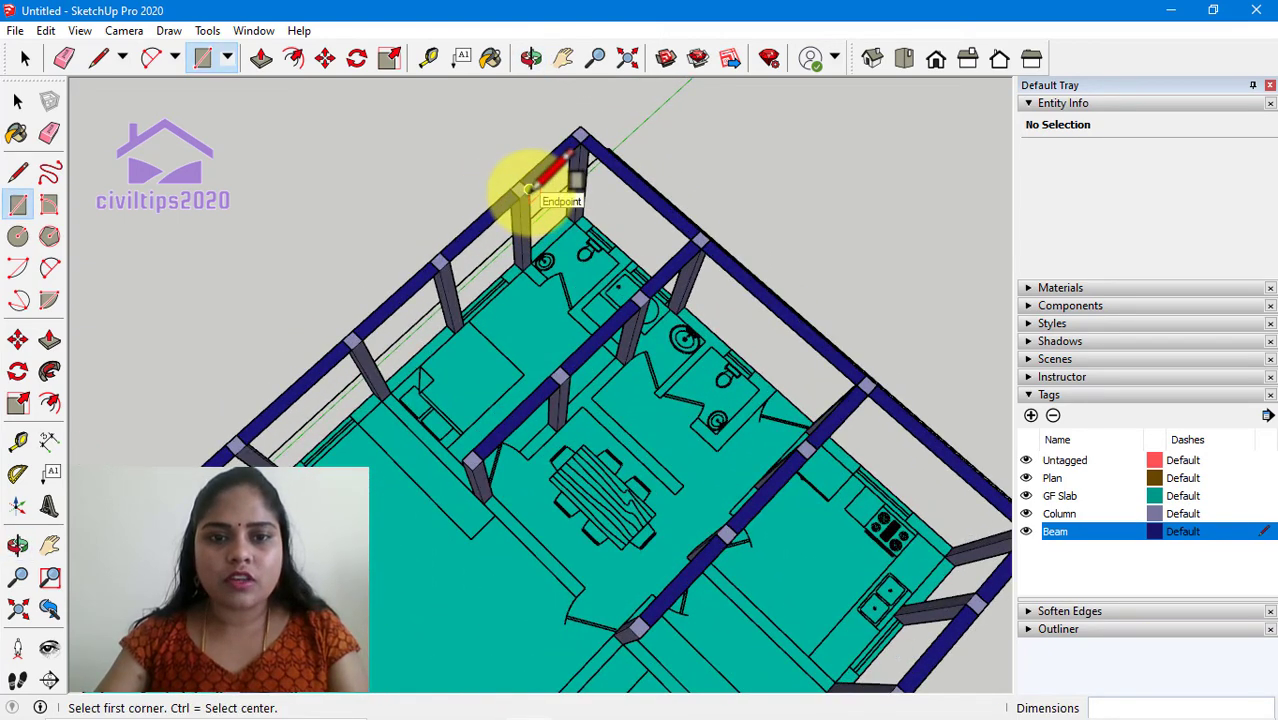
click(528, 190)
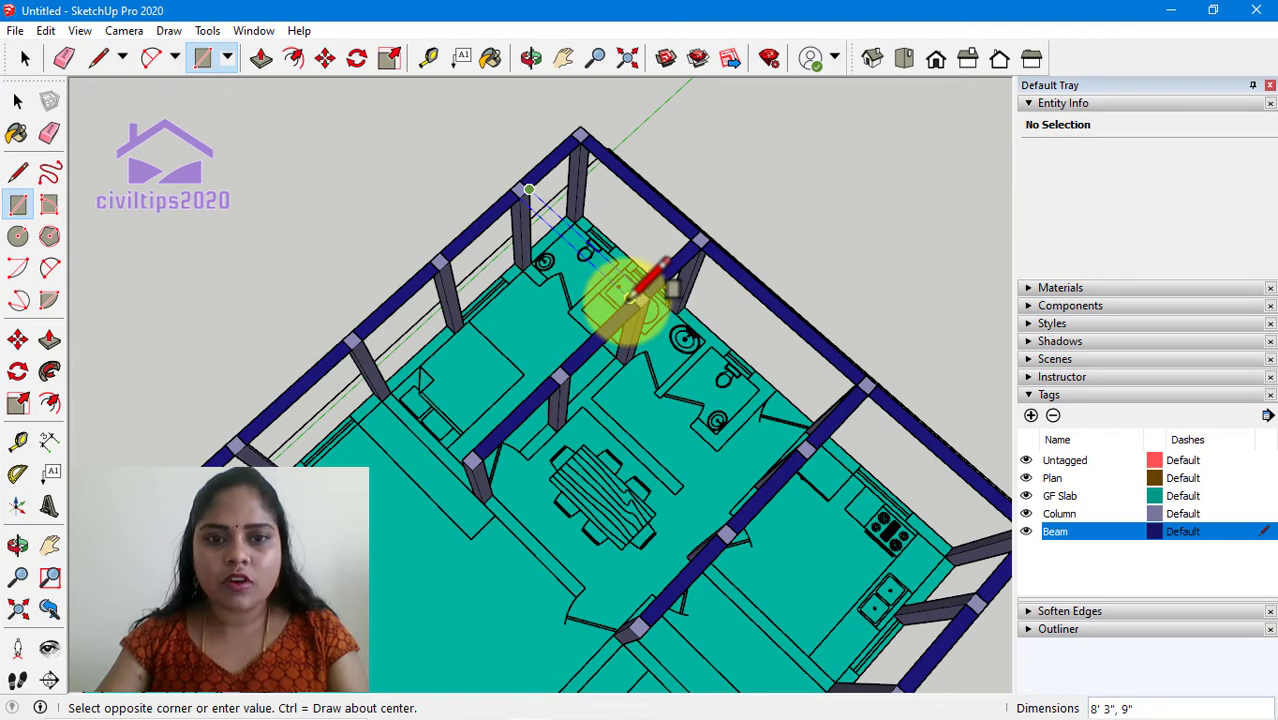
click(630, 297)
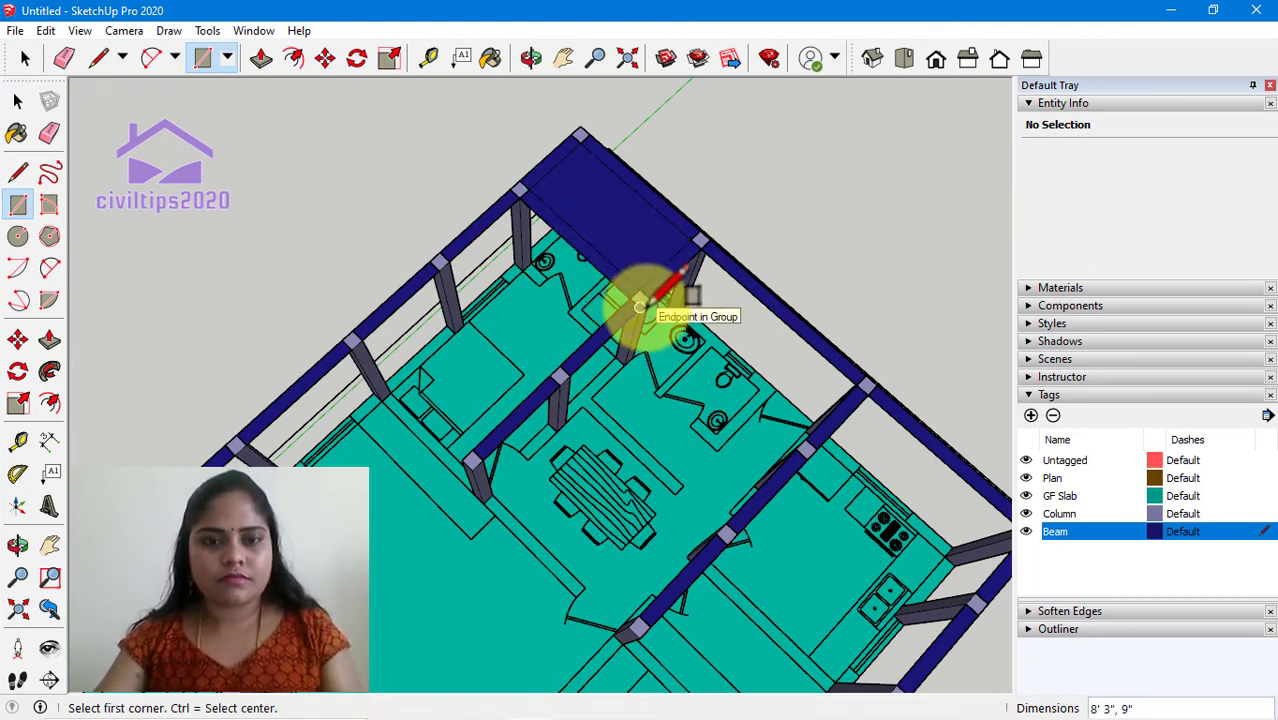
Delete the oversized face filling the top-corner bay
key(space)
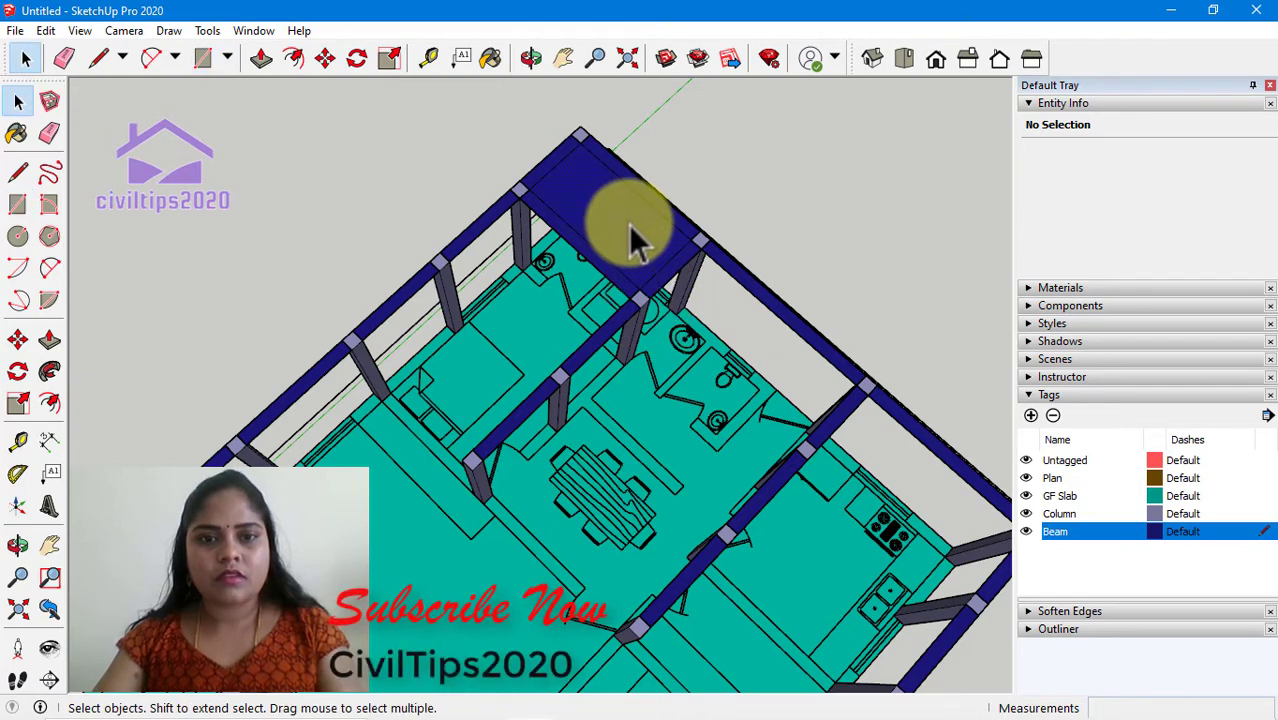
click(632, 240)
key(Delete)
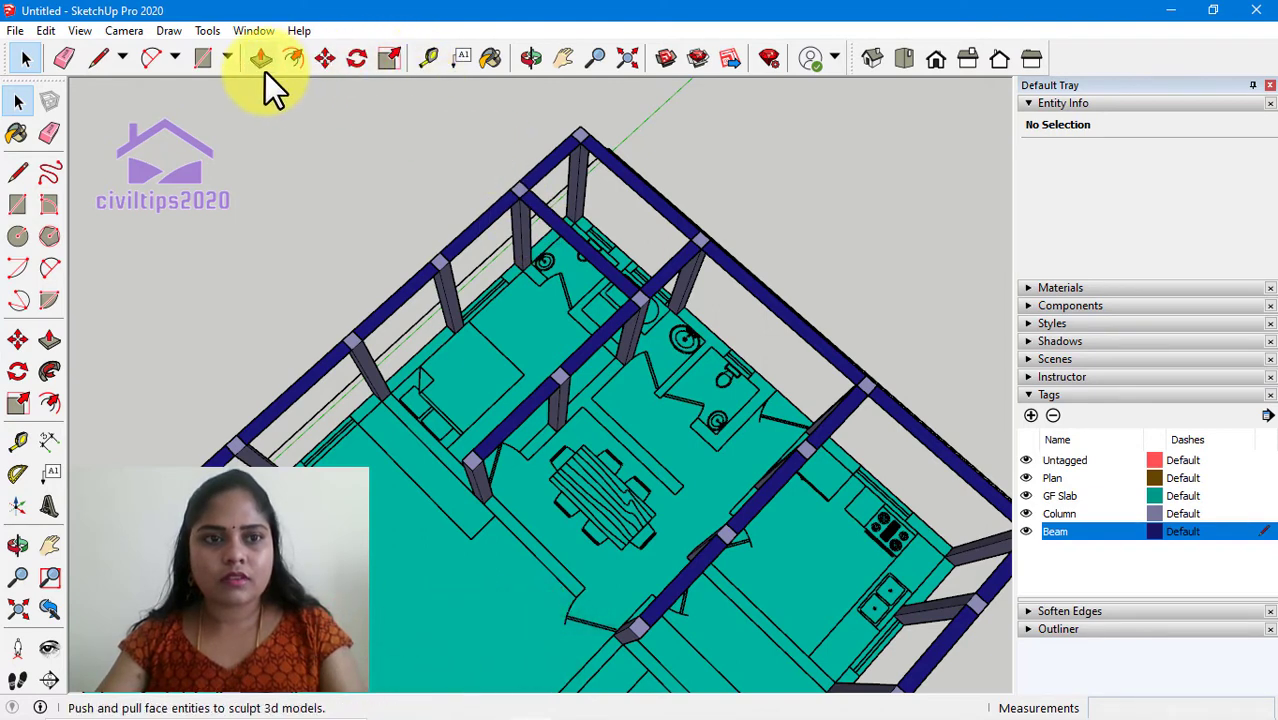
Draw two beam rectangles from the interior beam junction out to the right wall
click(204, 66)
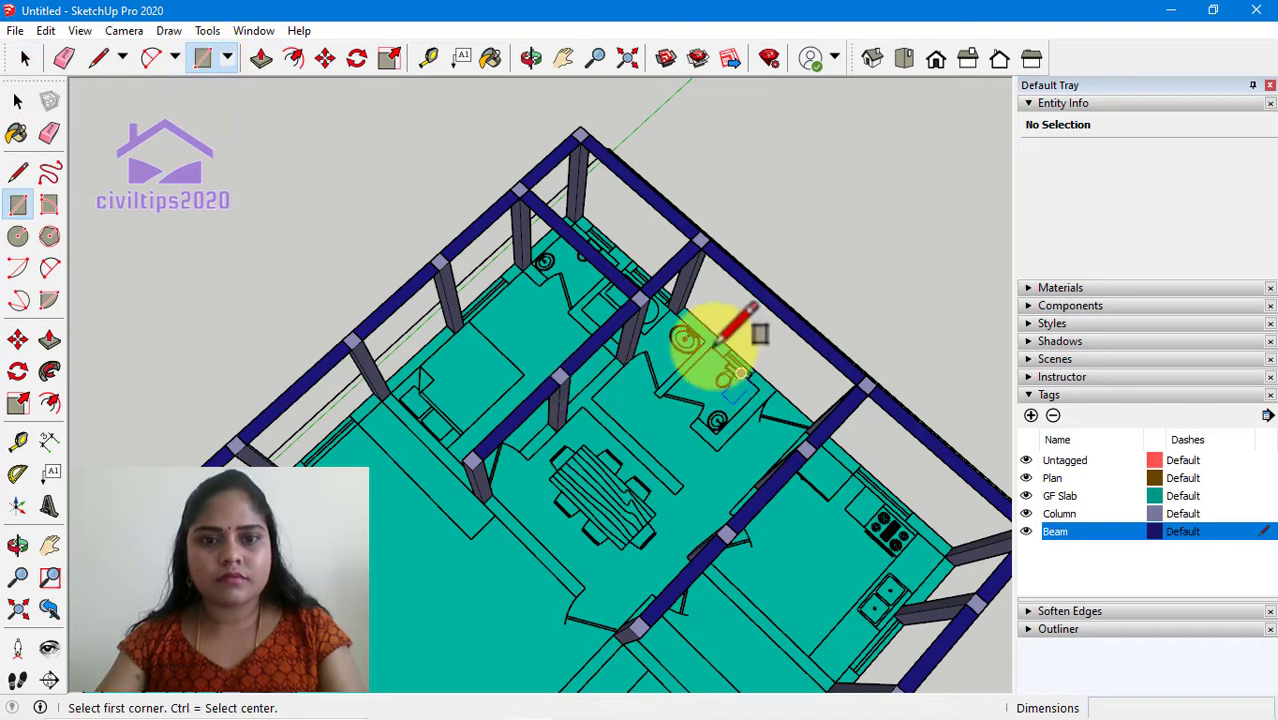
click(649, 299)
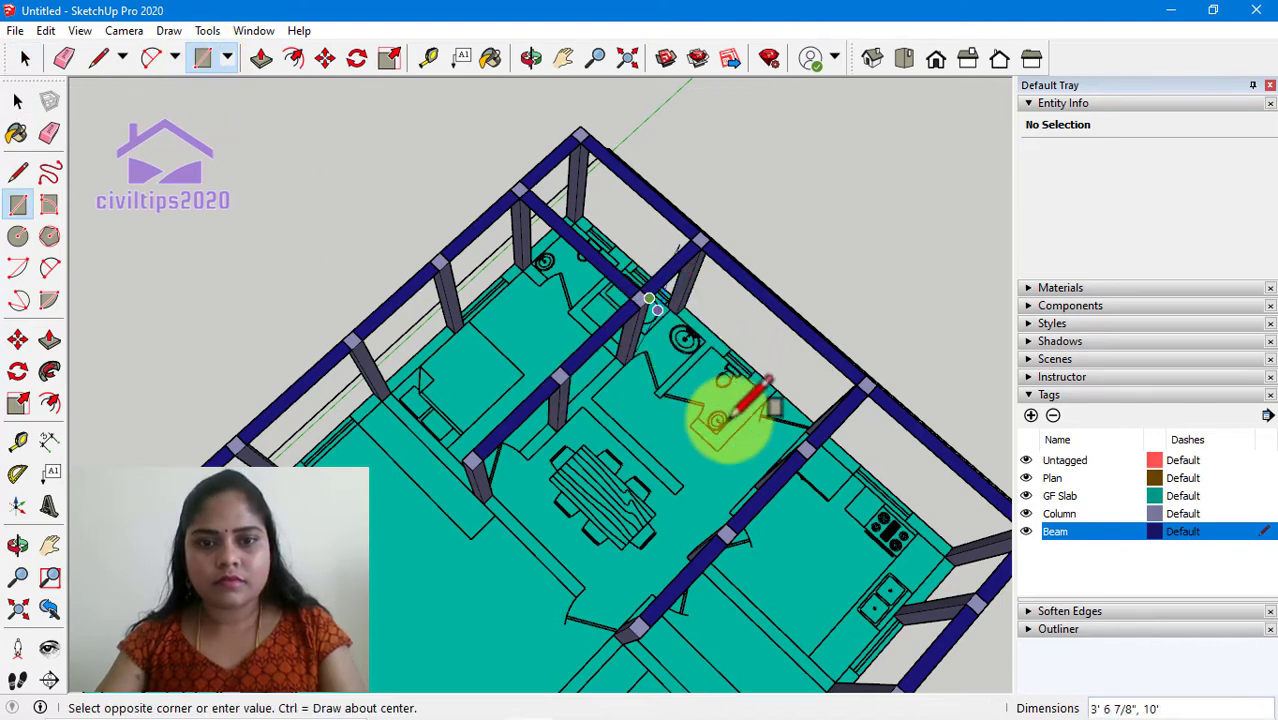
click(795, 449)
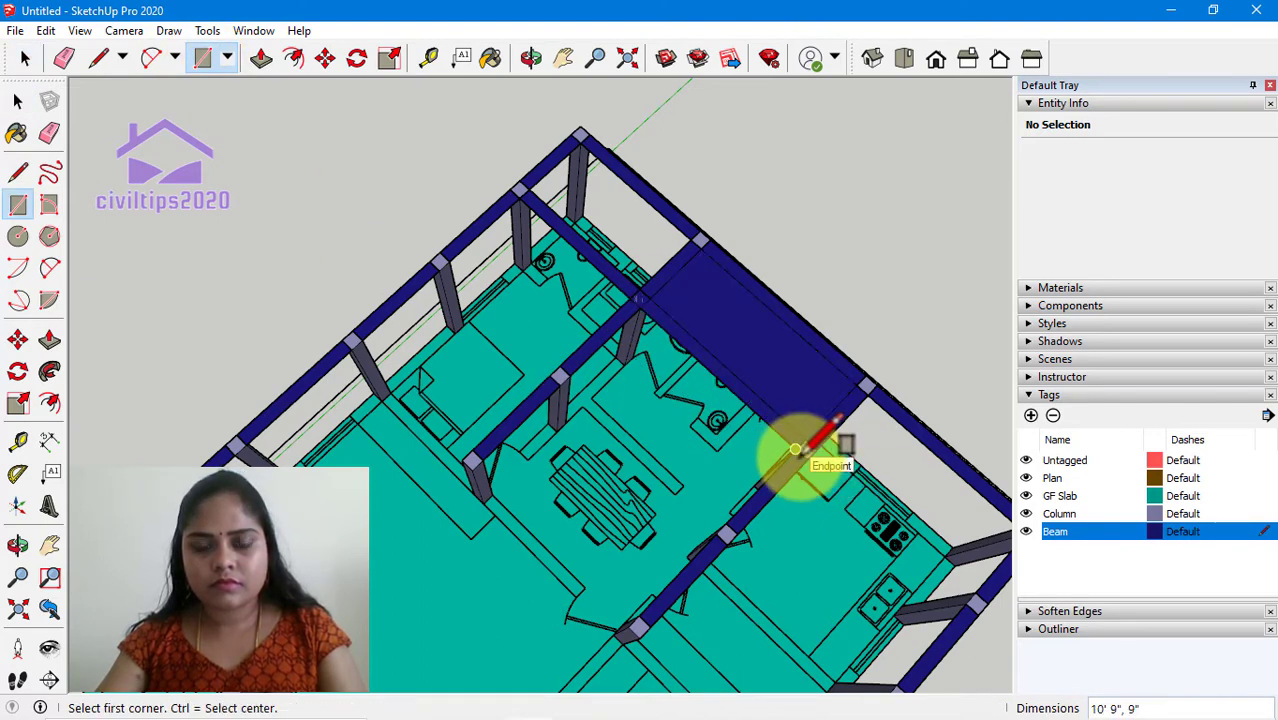
click(817, 449)
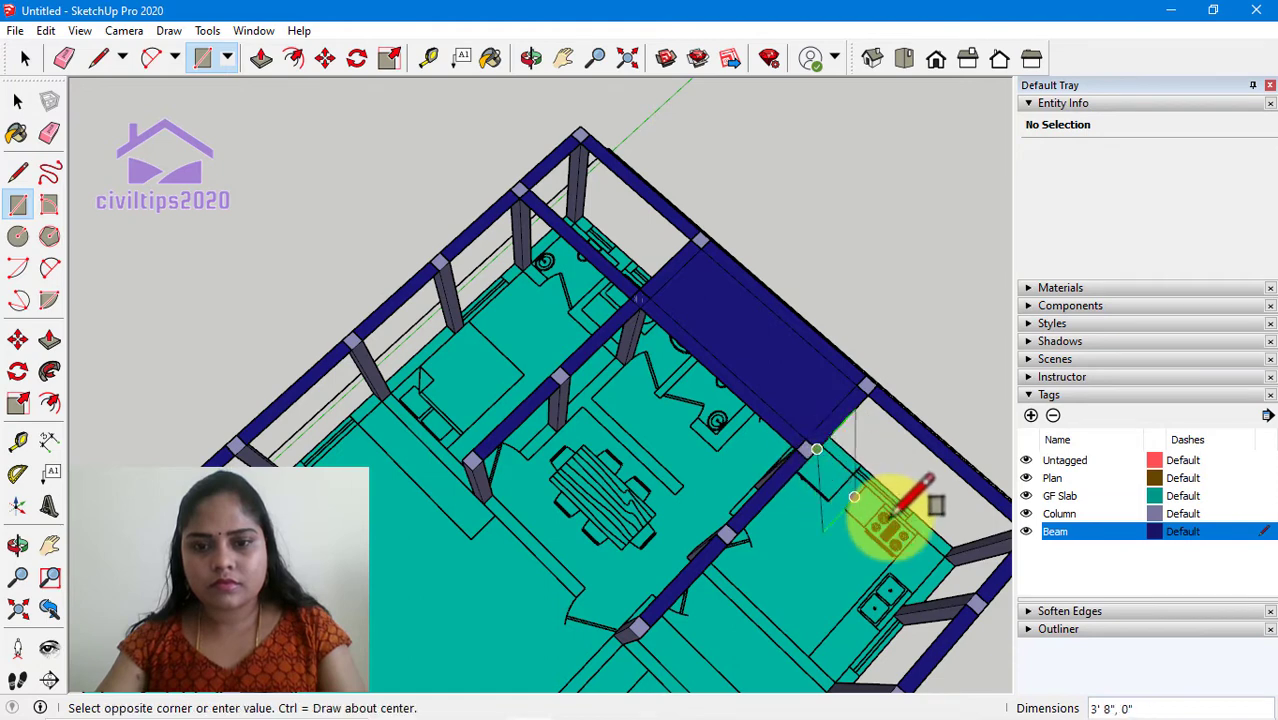
click(965, 603)
Delete the unwanted lower-right beam face
key(space)
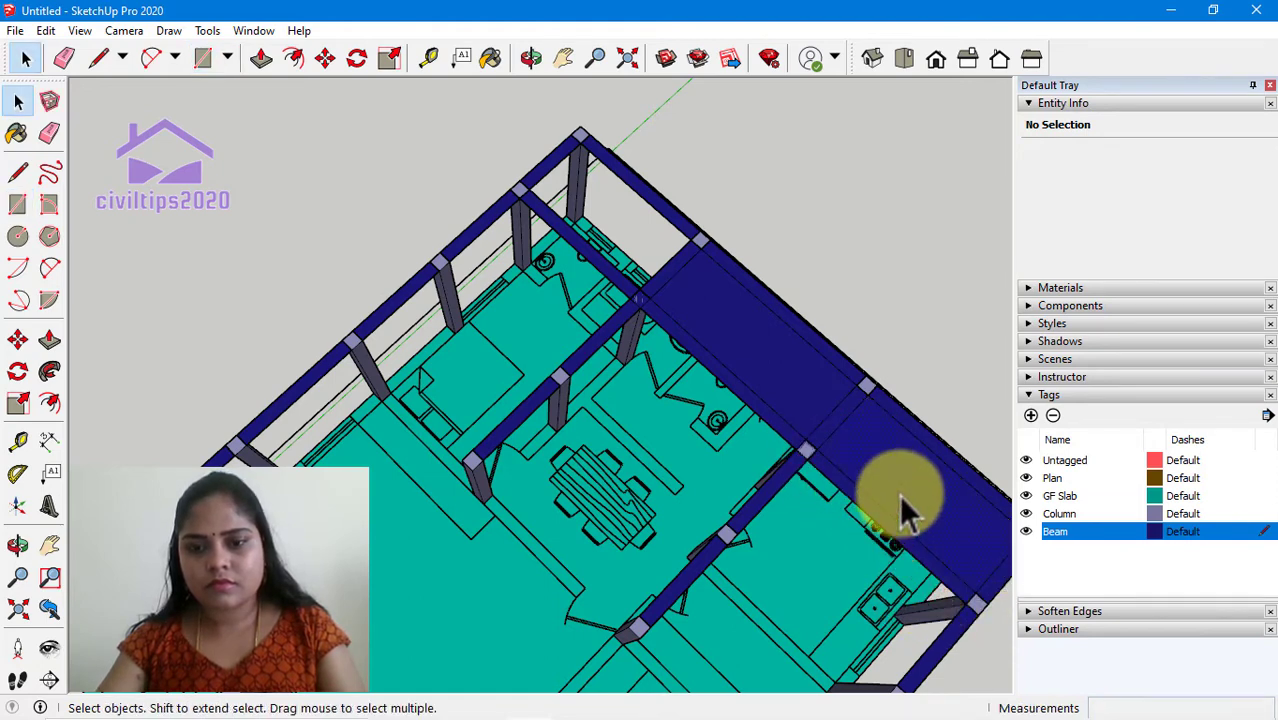
click(903, 510)
key(Delete)
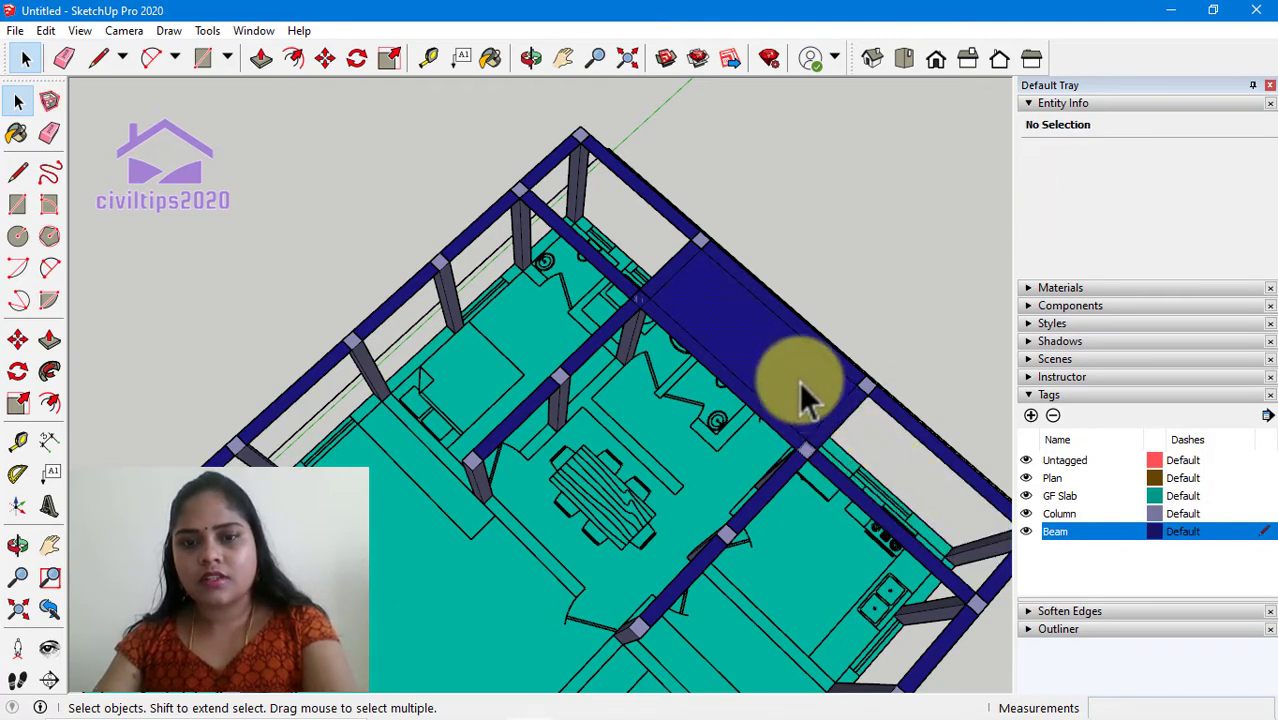
click(799, 381)
key(Delete)
middle_drag(818, 550, 812, 470)
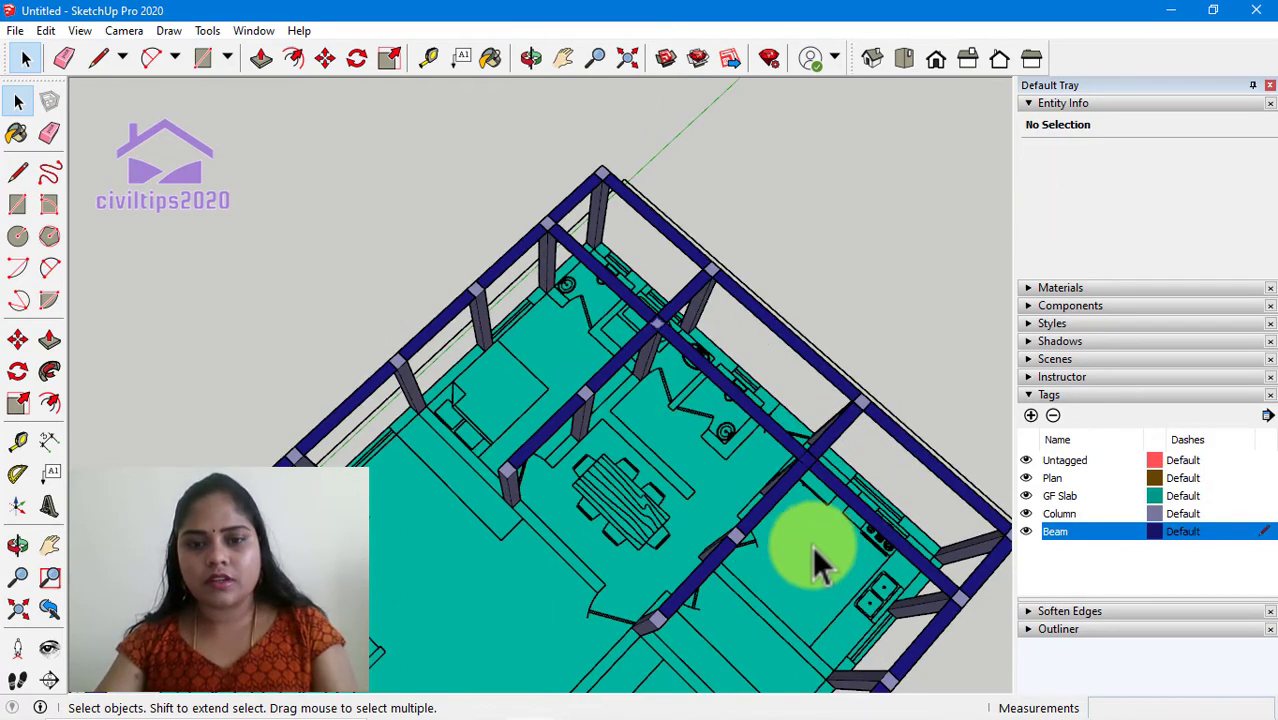
click(812, 468)
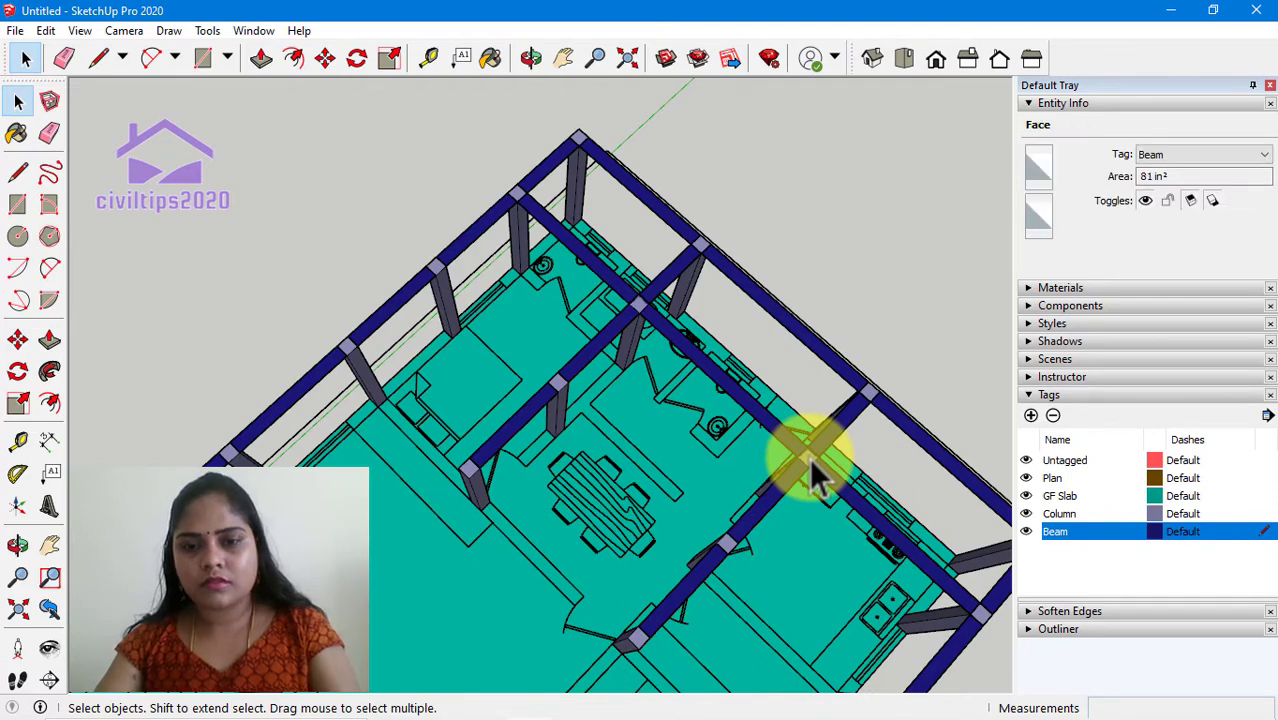
click(814, 521)
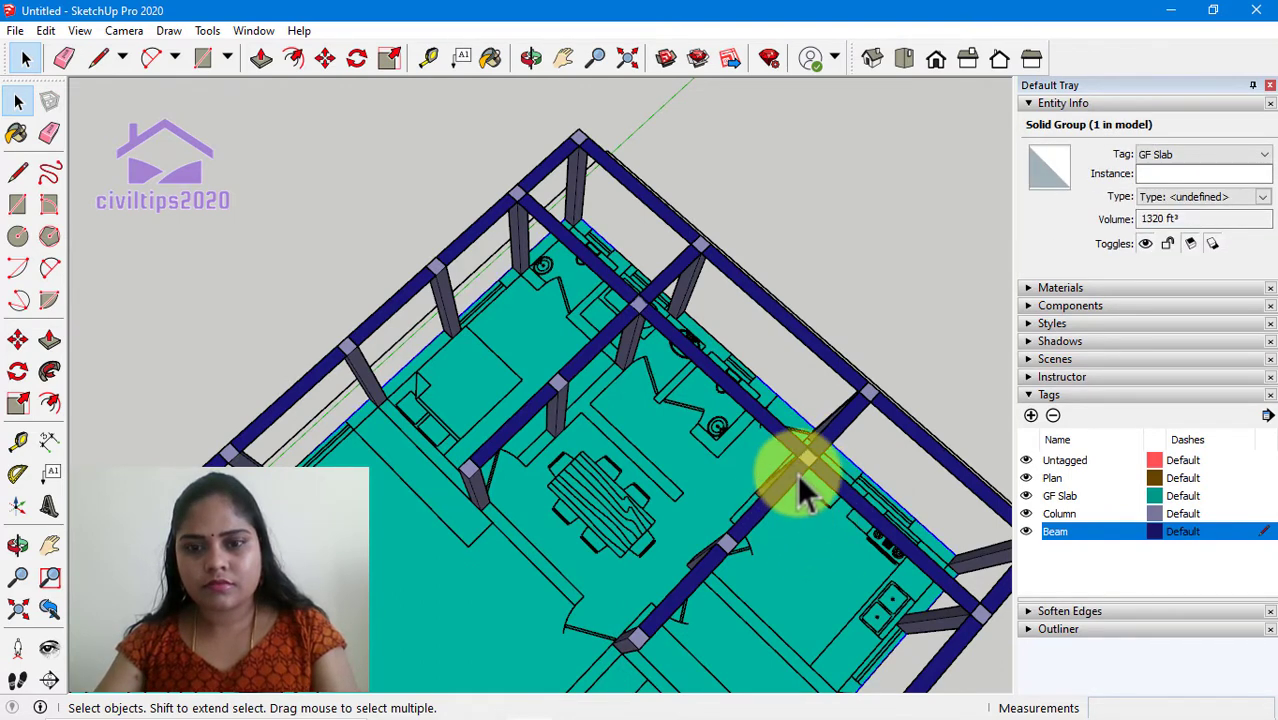
middle_drag(799, 491, 822, 530)
scroll(815, 515, up, 2)
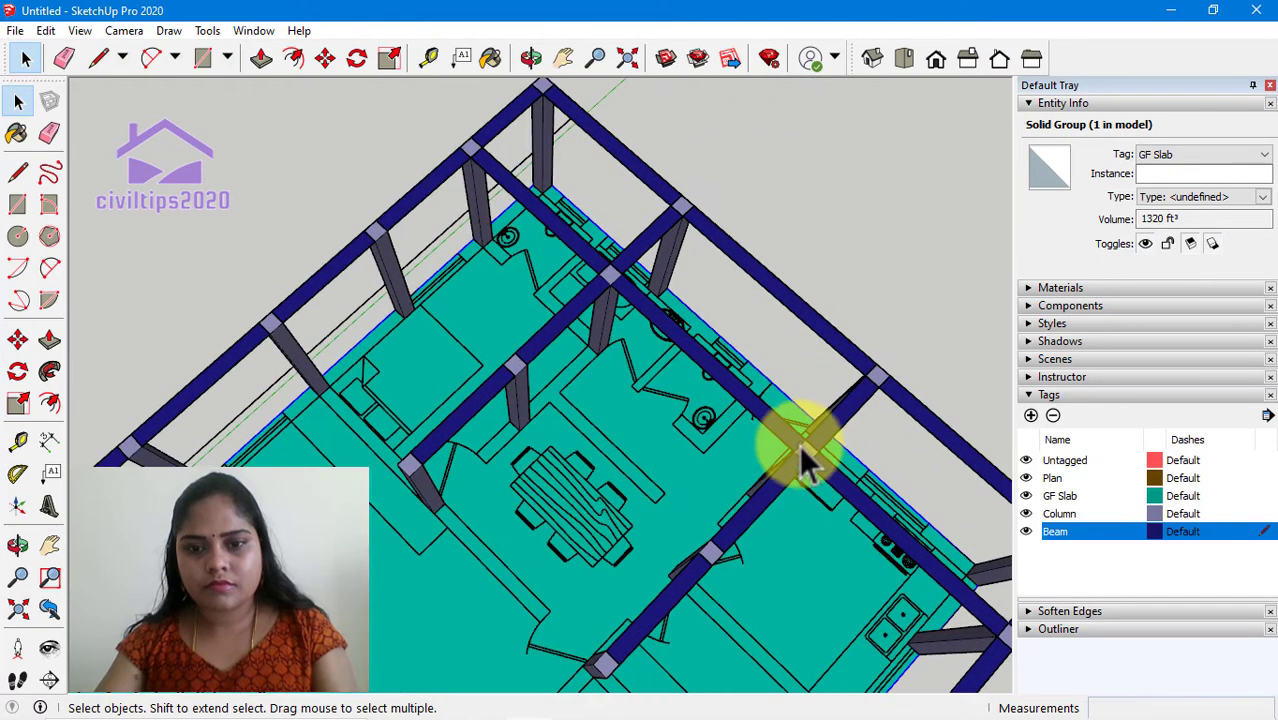
scroll(821, 462, up, 2)
click(815, 468)
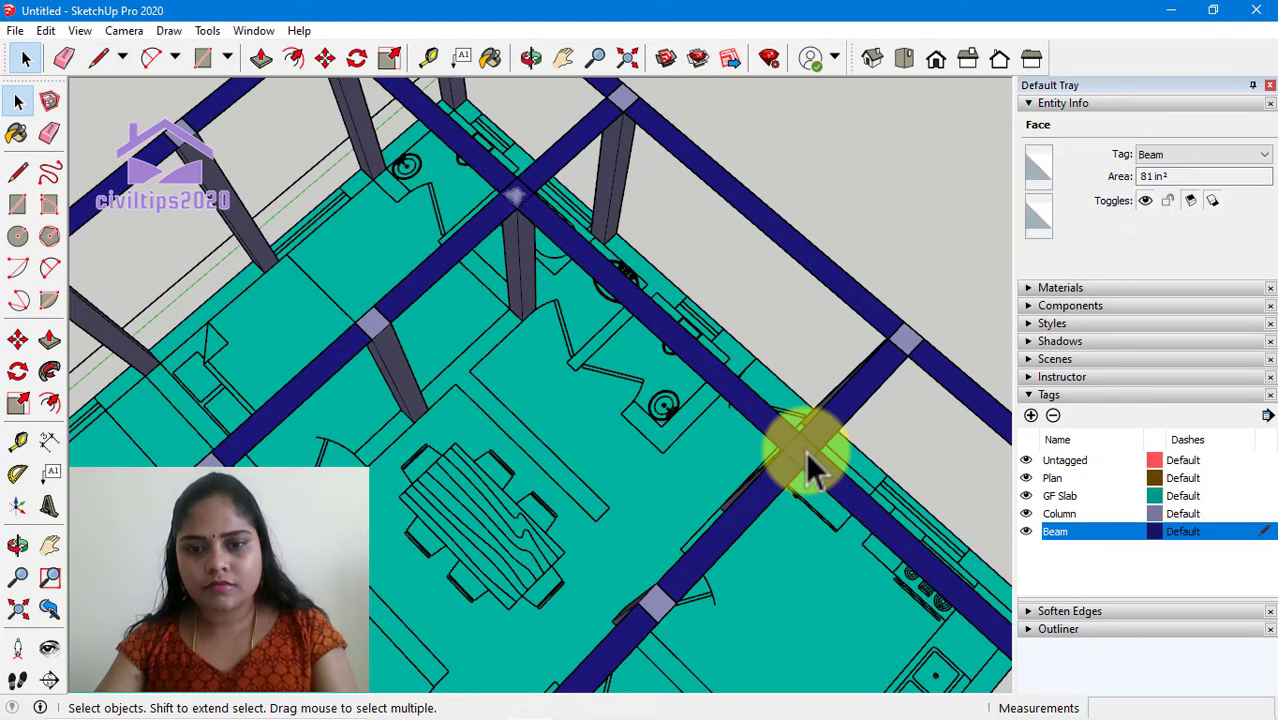
click(806, 562)
scroll(805, 582, down, 2)
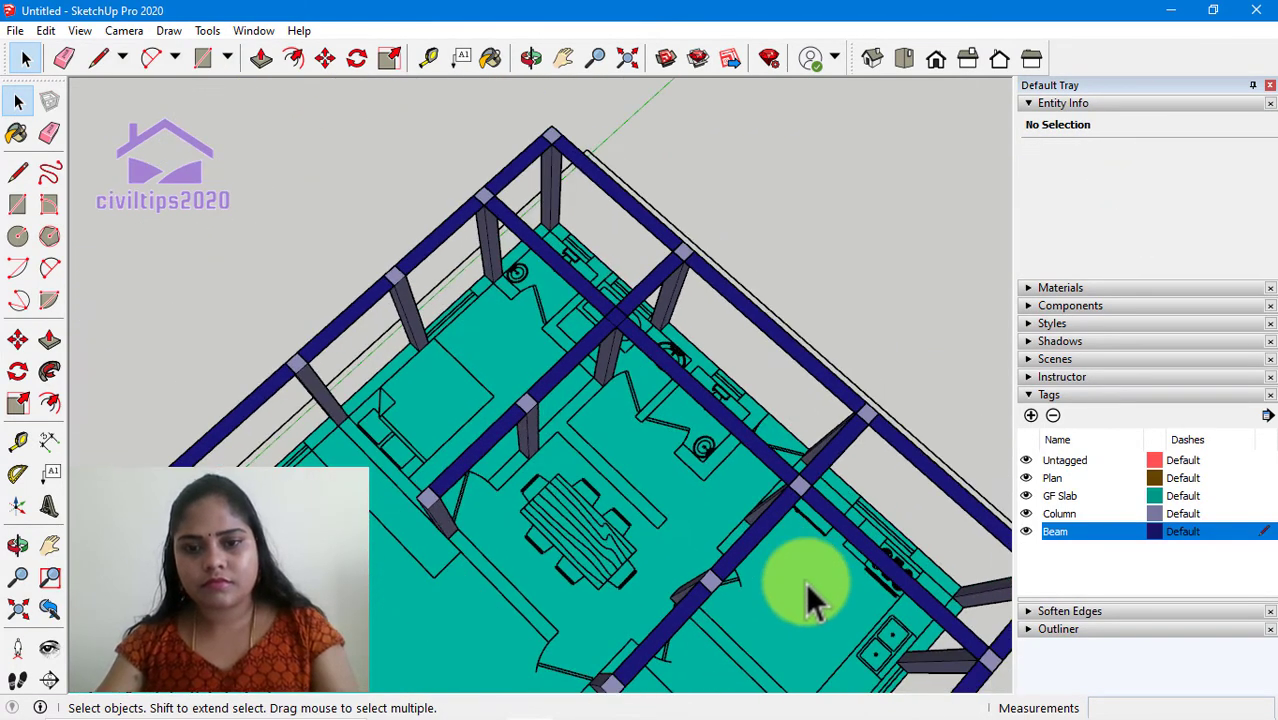
scroll(805, 582, down, 2)
scroll(805, 582, down, 2)
shift+middle_drag(898, 418, 815, 260)
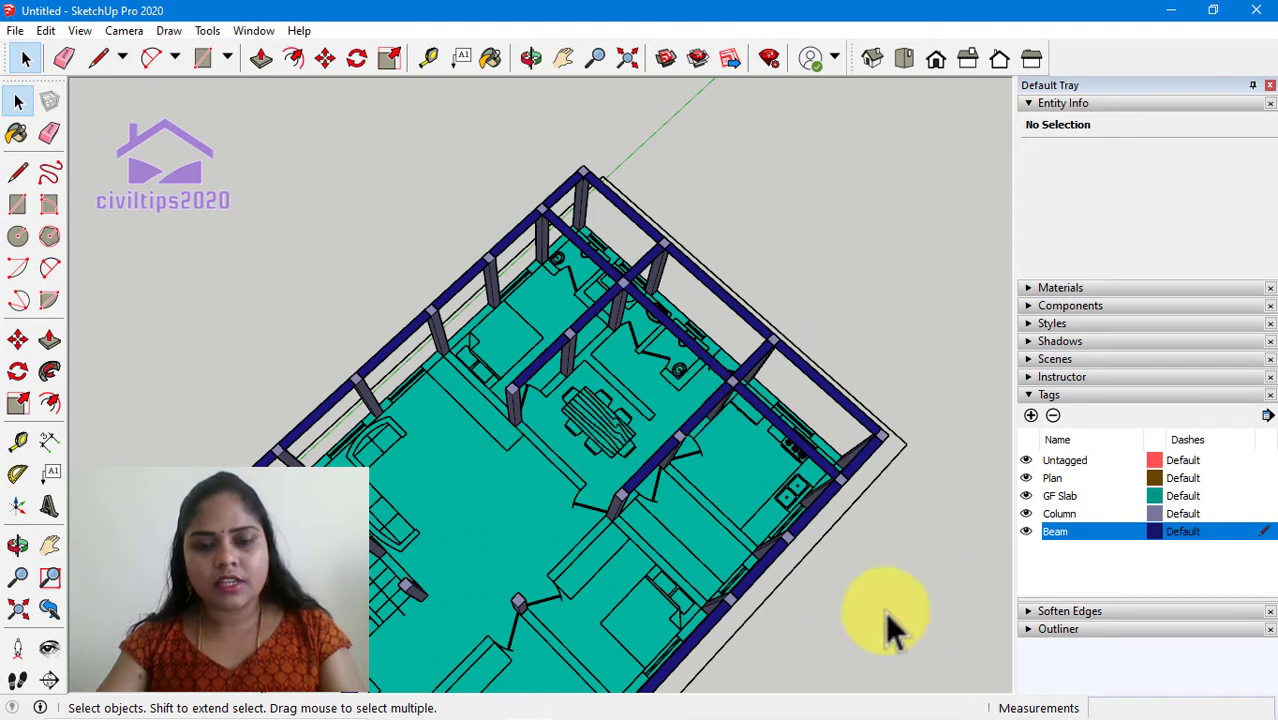
scroll(900, 610, down, 1)
Draw beam strips from the outer beam junction down past the stair-side column to the next column
shift+middle_drag(880, 602, 927, 500)
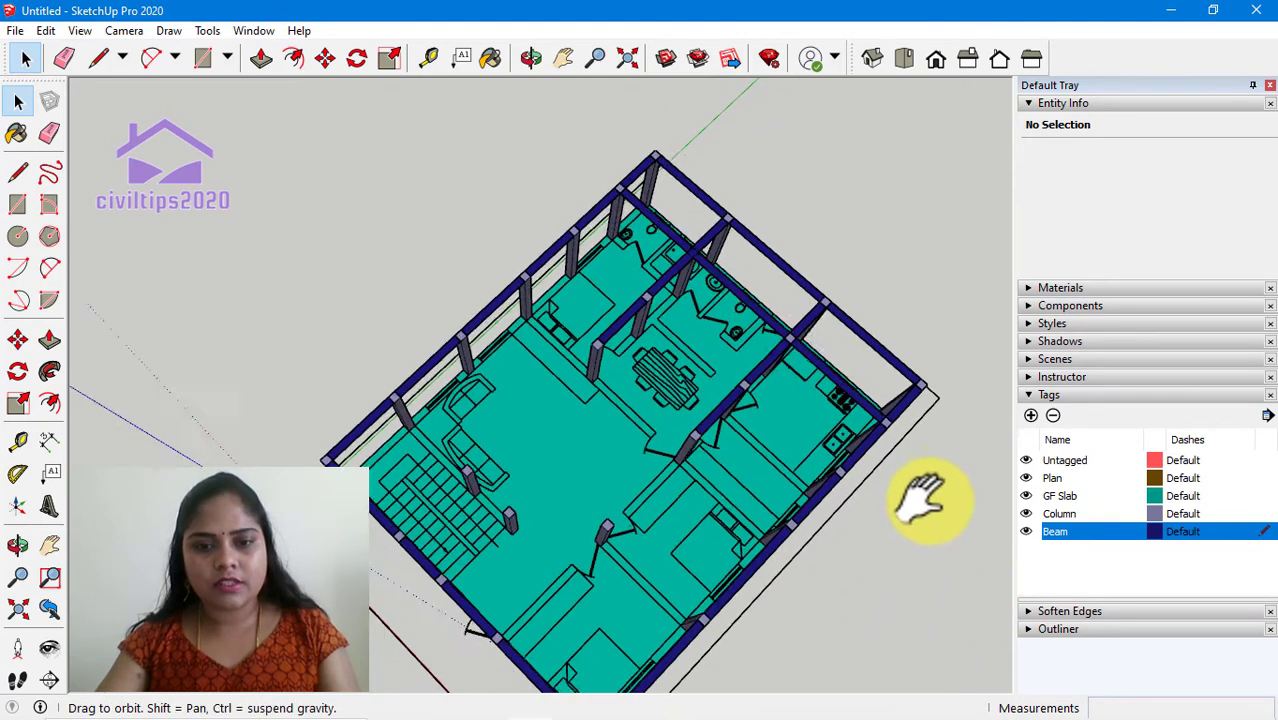
scroll(575, 446, up, 2)
scroll(573, 447, up, 1)
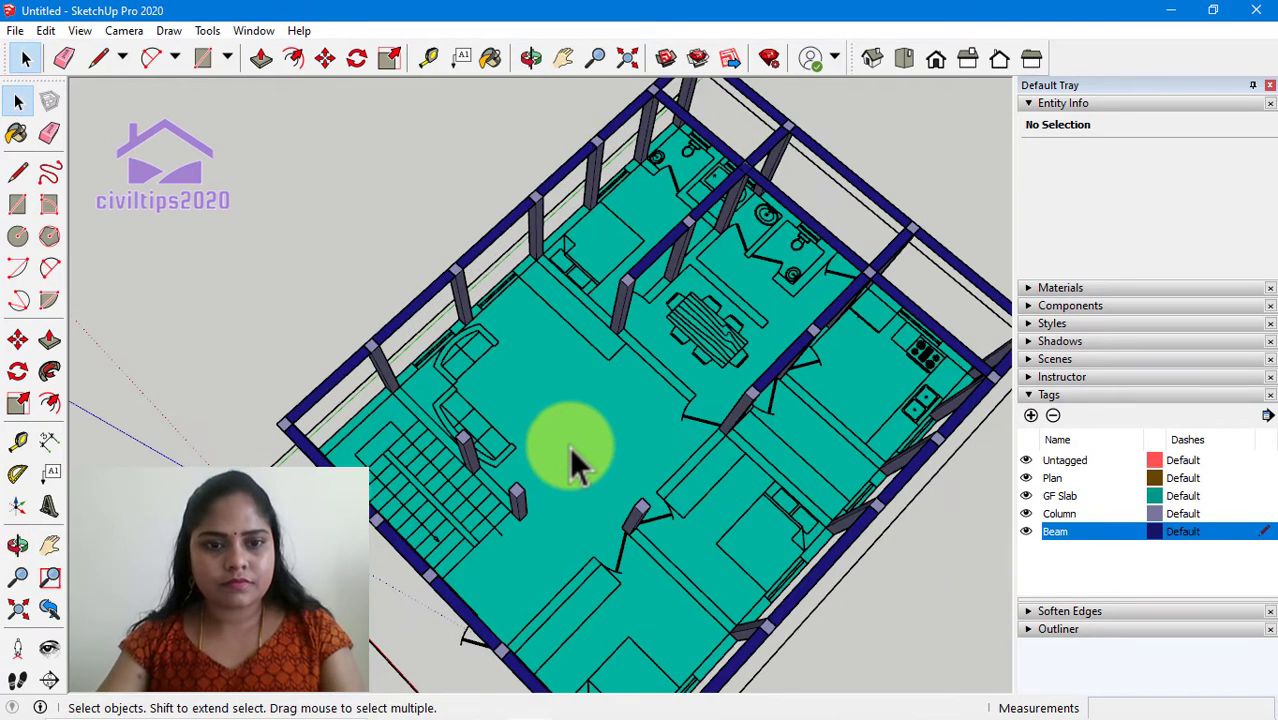
click(206, 64)
scroll(382, 365, up, 2)
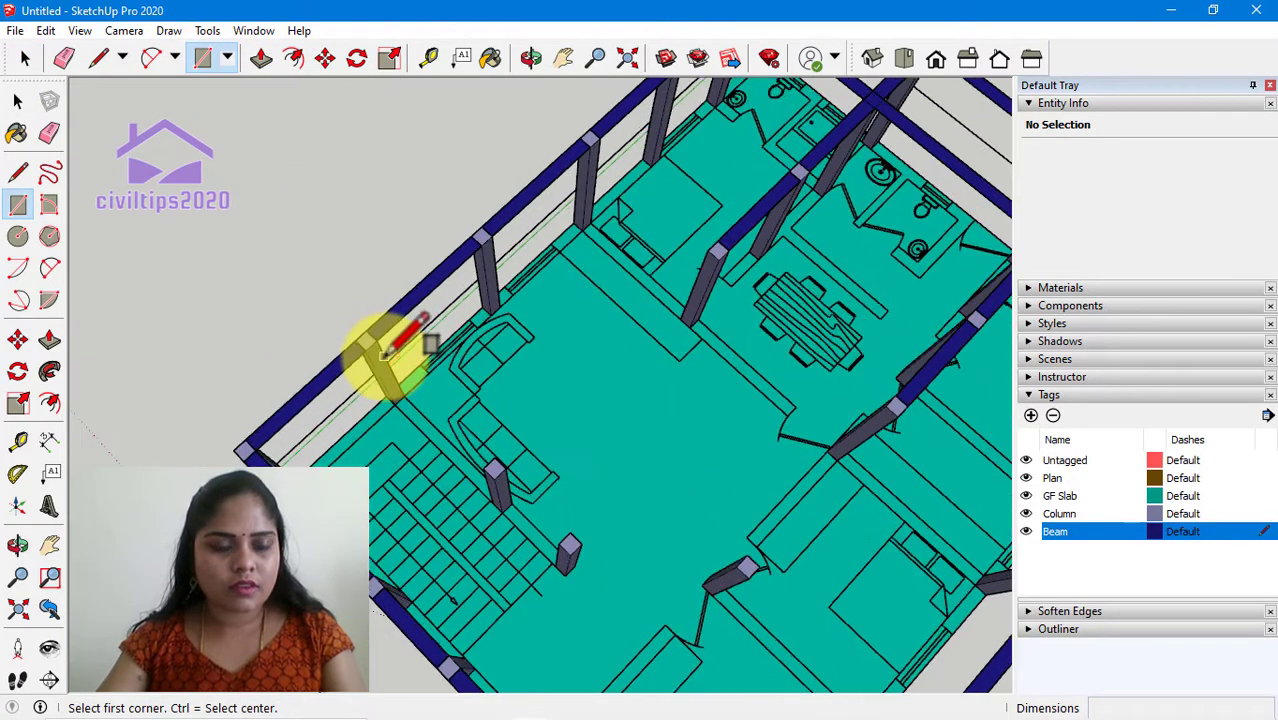
scroll(370, 347, up, 1)
click(357, 348)
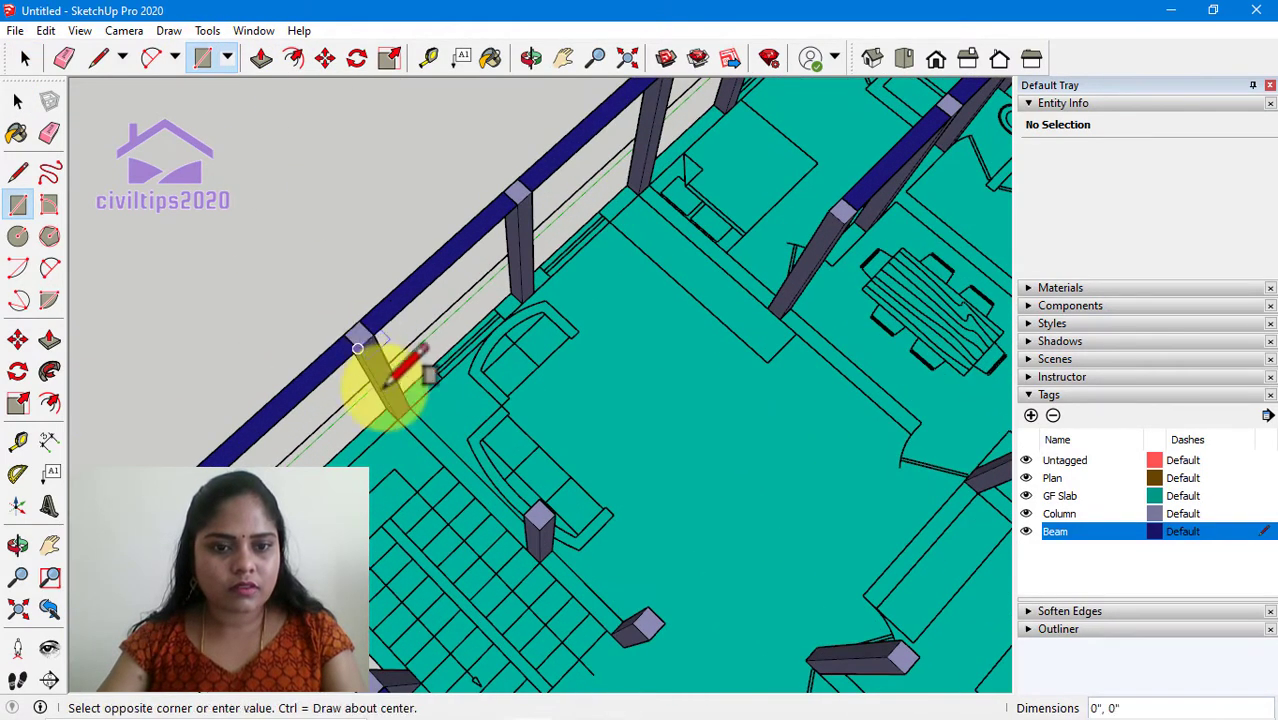
click(538, 498)
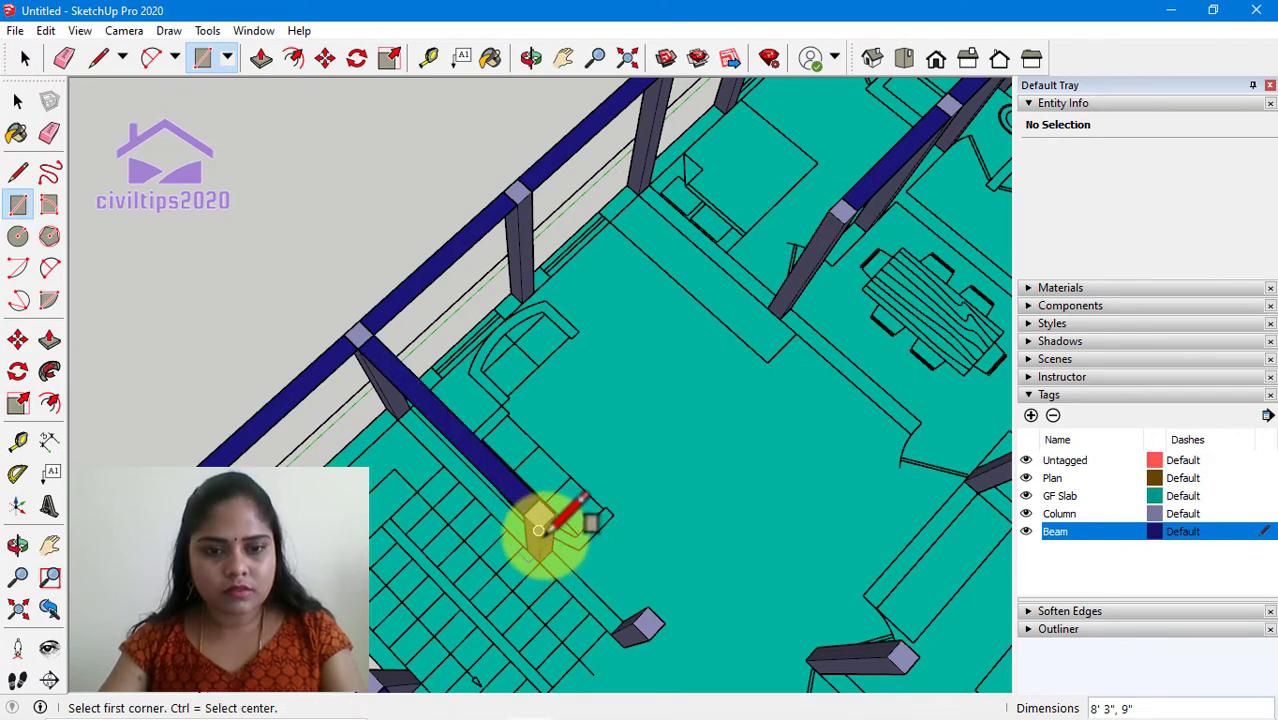
click(538, 529)
click(663, 602)
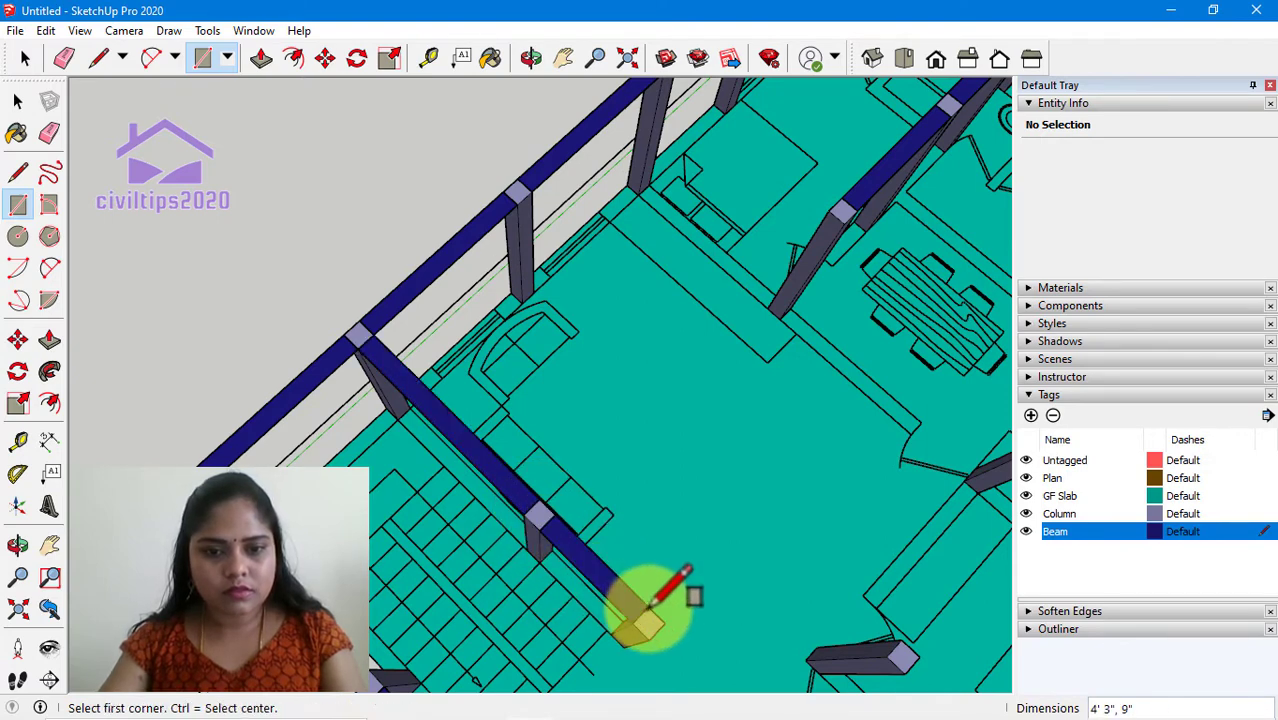
Draw a cross beam from the stair-side column to the central beam, then begin one at the outer-beam column
scroll(728, 648, down, 1)
scroll(728, 642, down, 1)
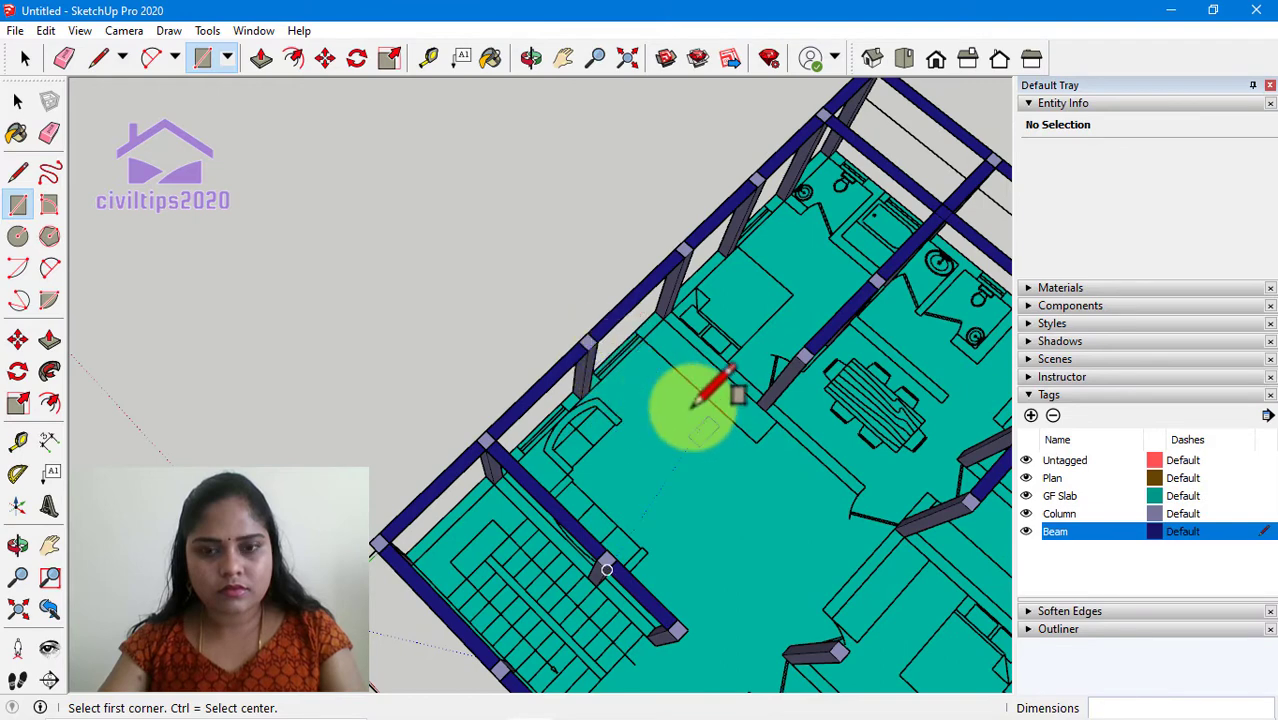
scroll(620, 550, up, 1)
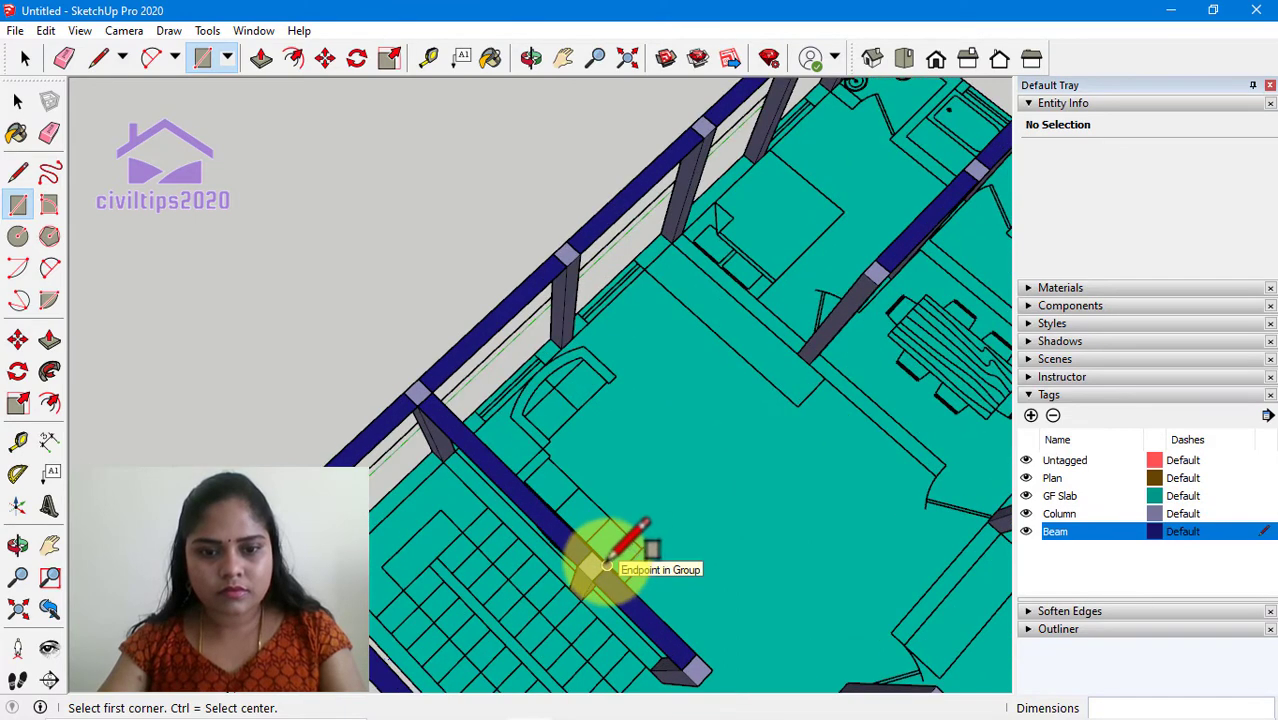
click(606, 566)
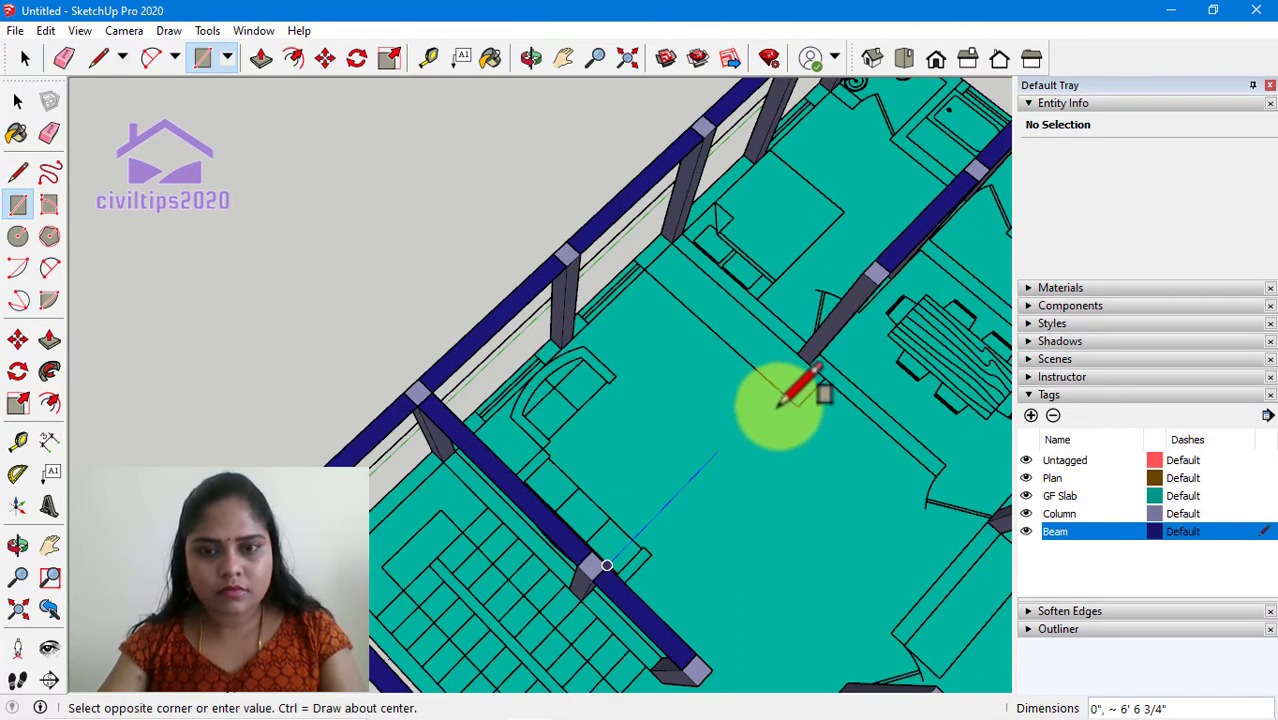
click(862, 271)
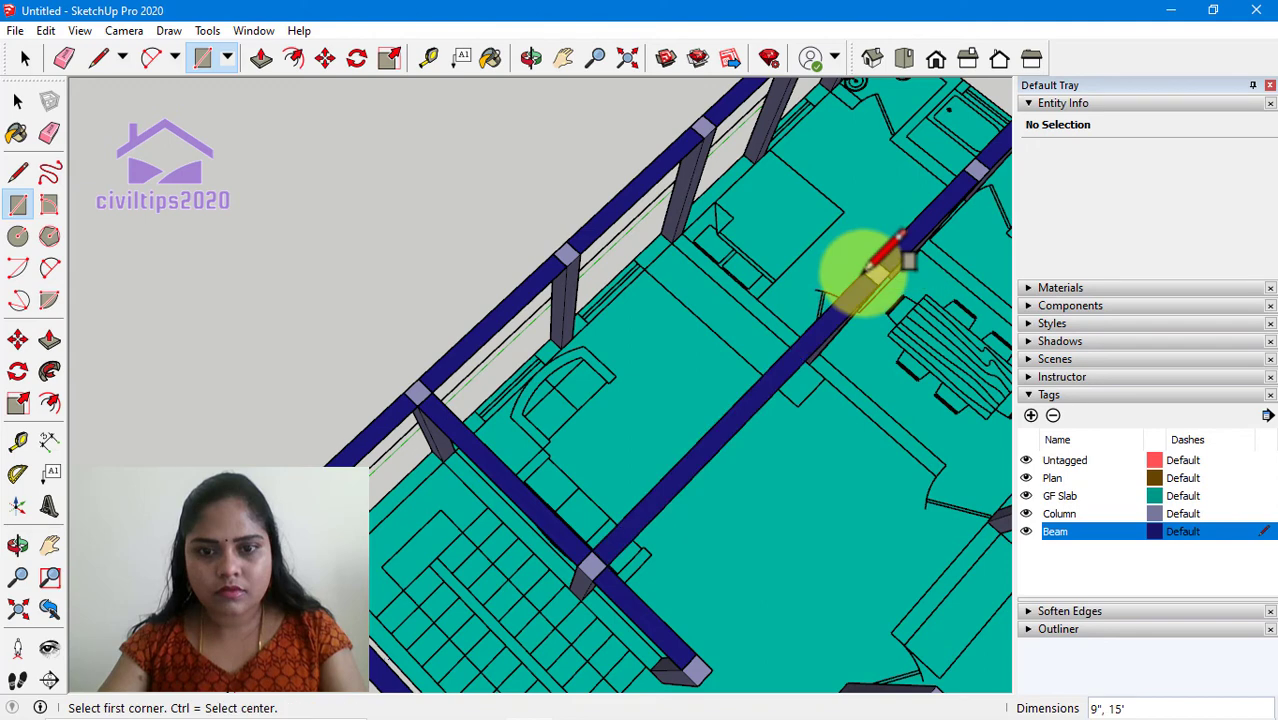
click(566, 265)
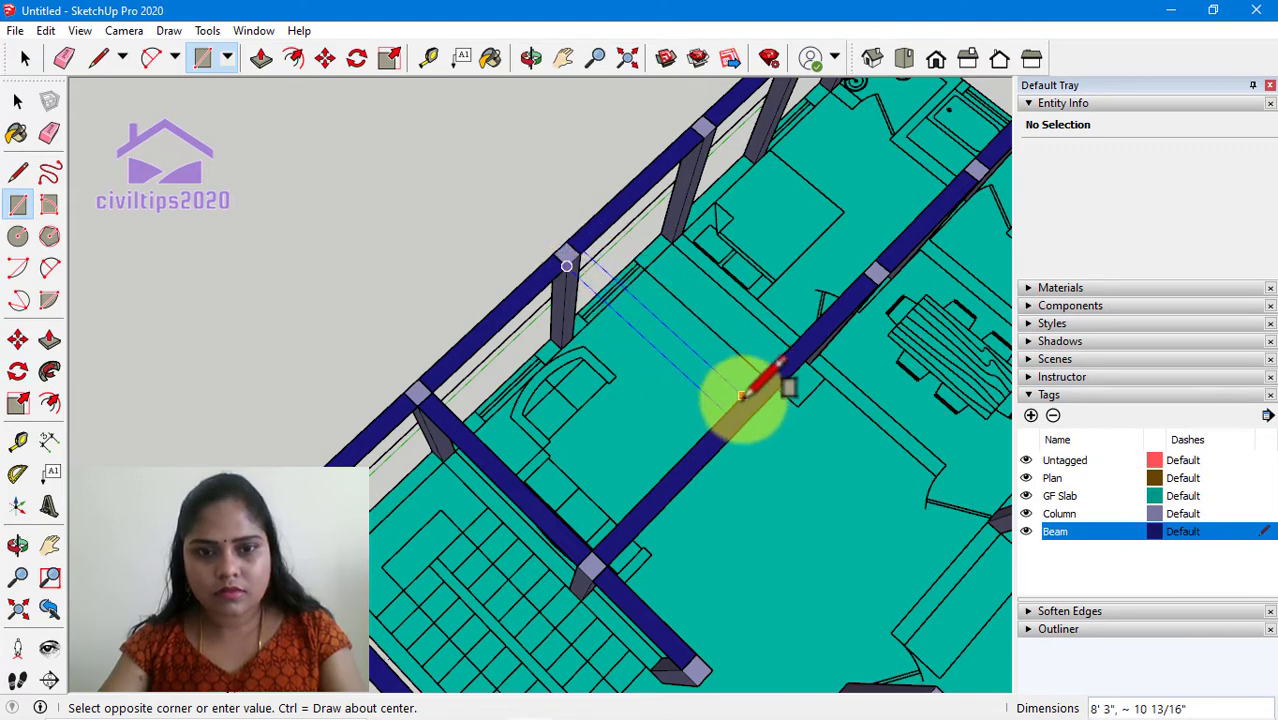
Size the new beam to 8'3" by 9" linking the outer-beam column to the central beam line
scroll(732, 405, up, 2)
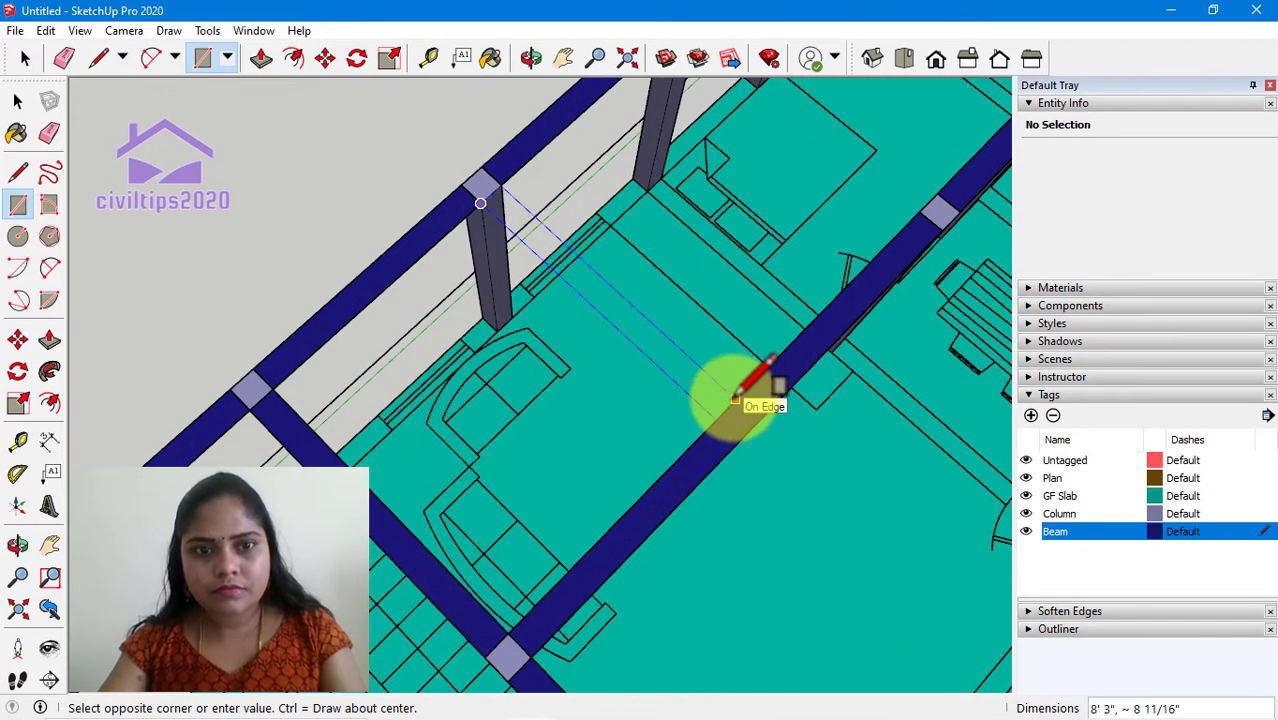
scroll(736, 398, up, 1)
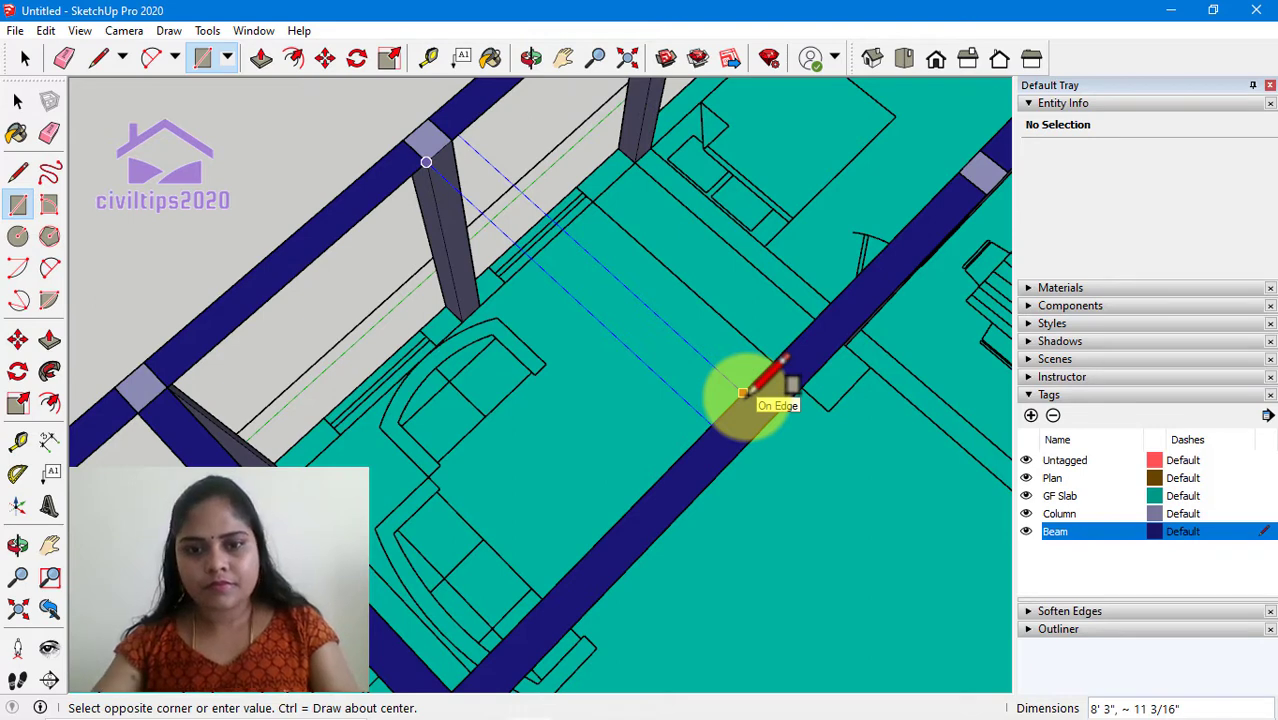
scroll(742, 393, down, 1)
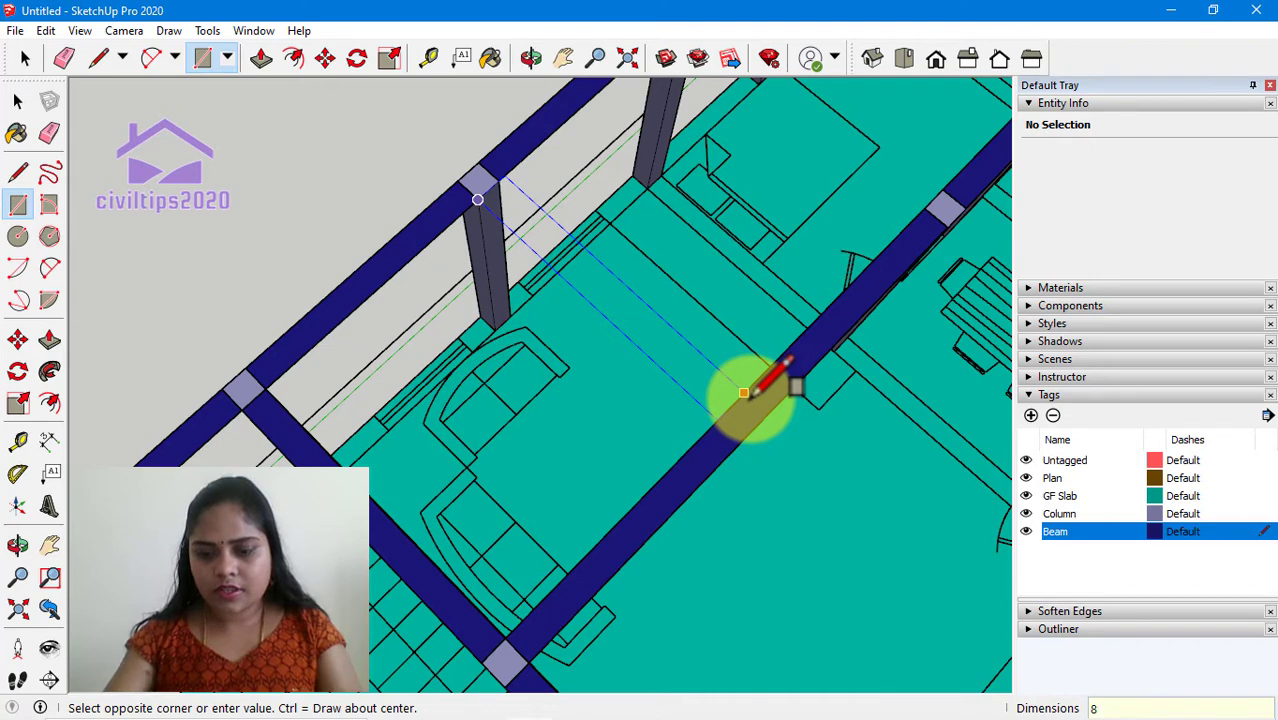
text('3",9)
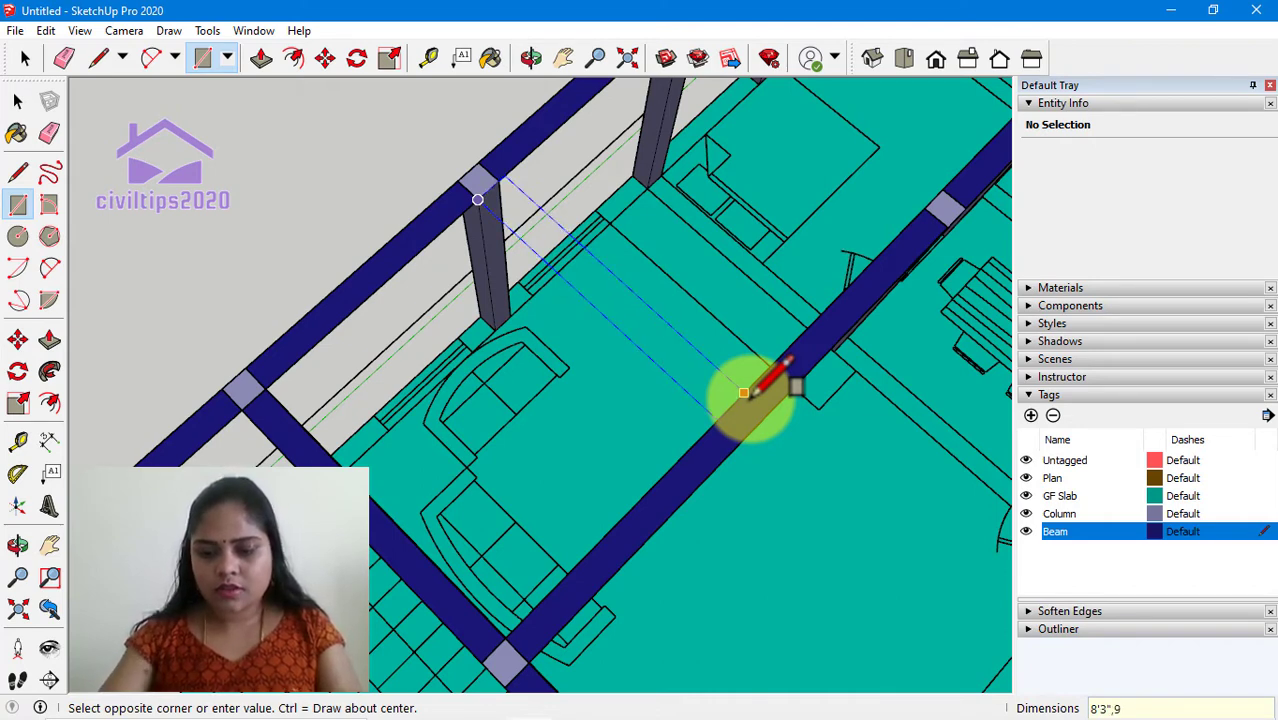
key(Return)
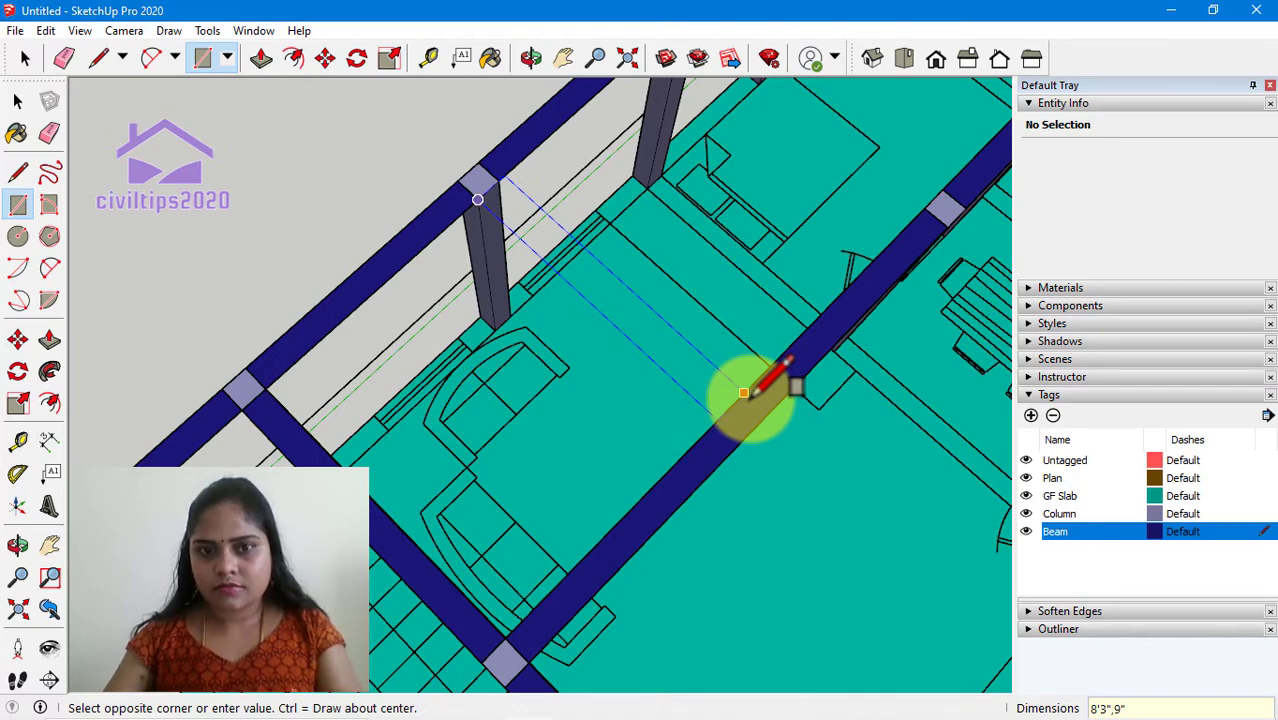
click(743, 393)
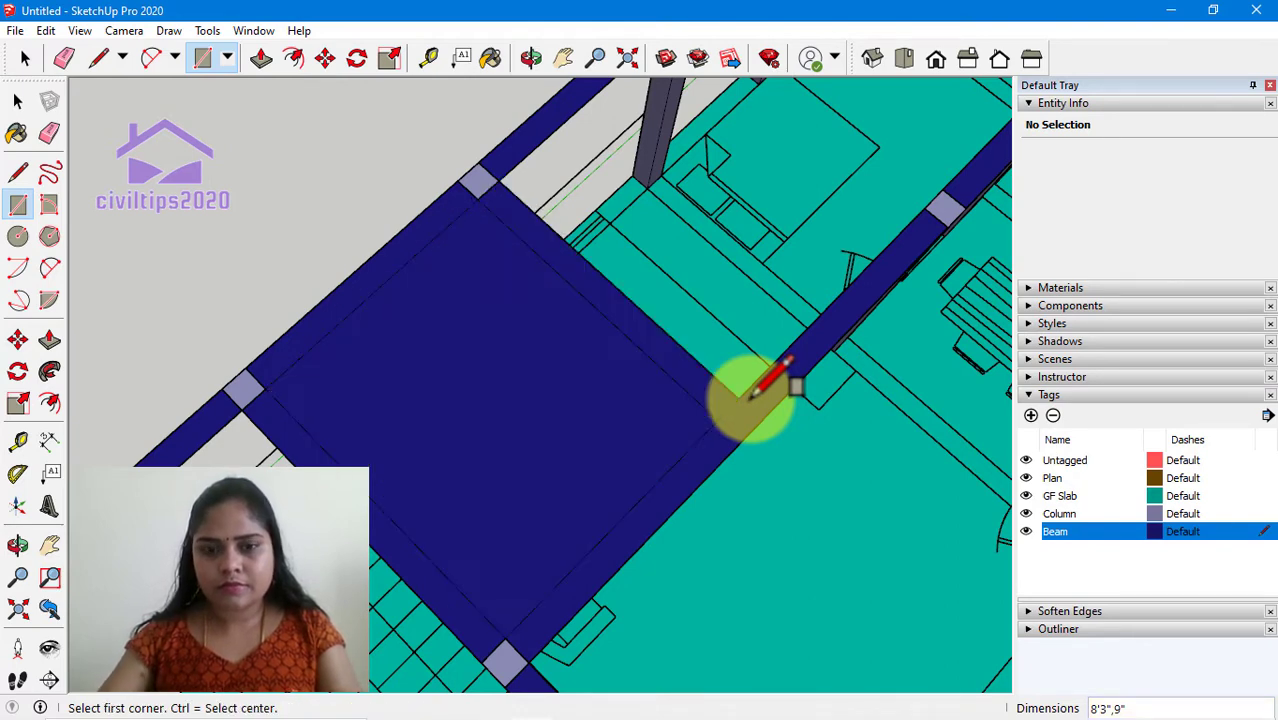
Delete the leftover filled face between the beams
key(space)
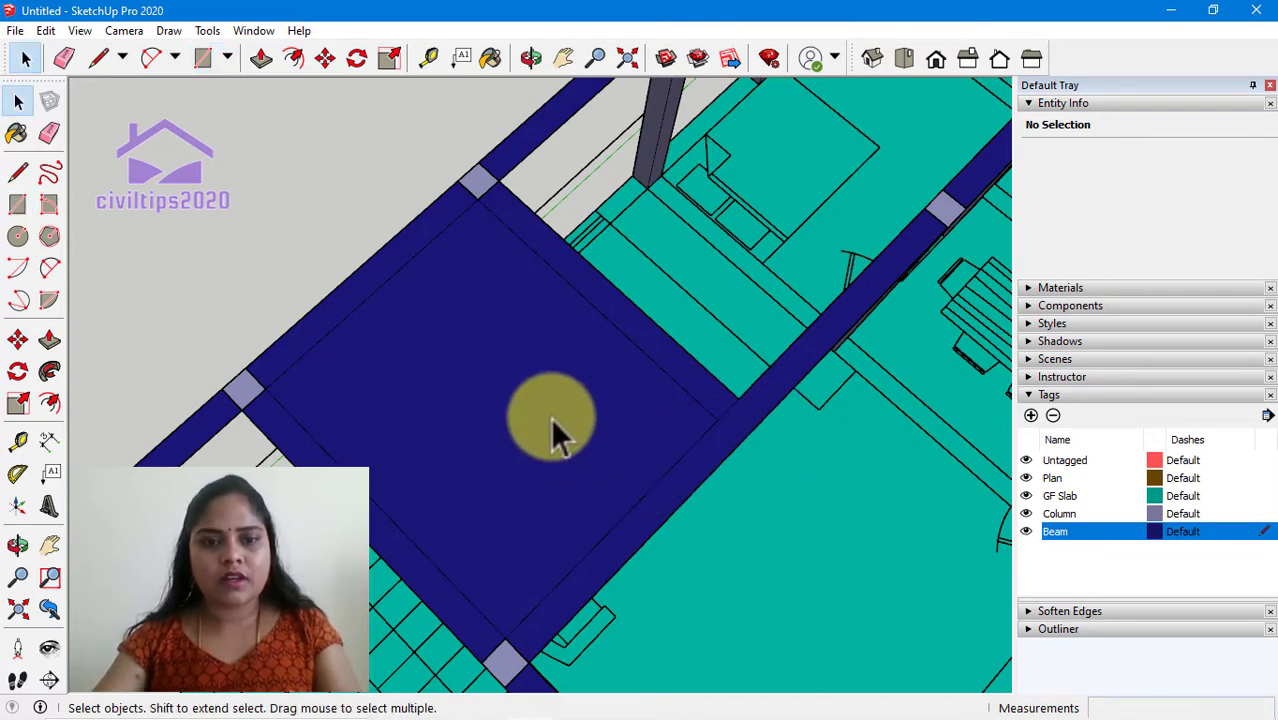
click(549, 417)
key(Delete)
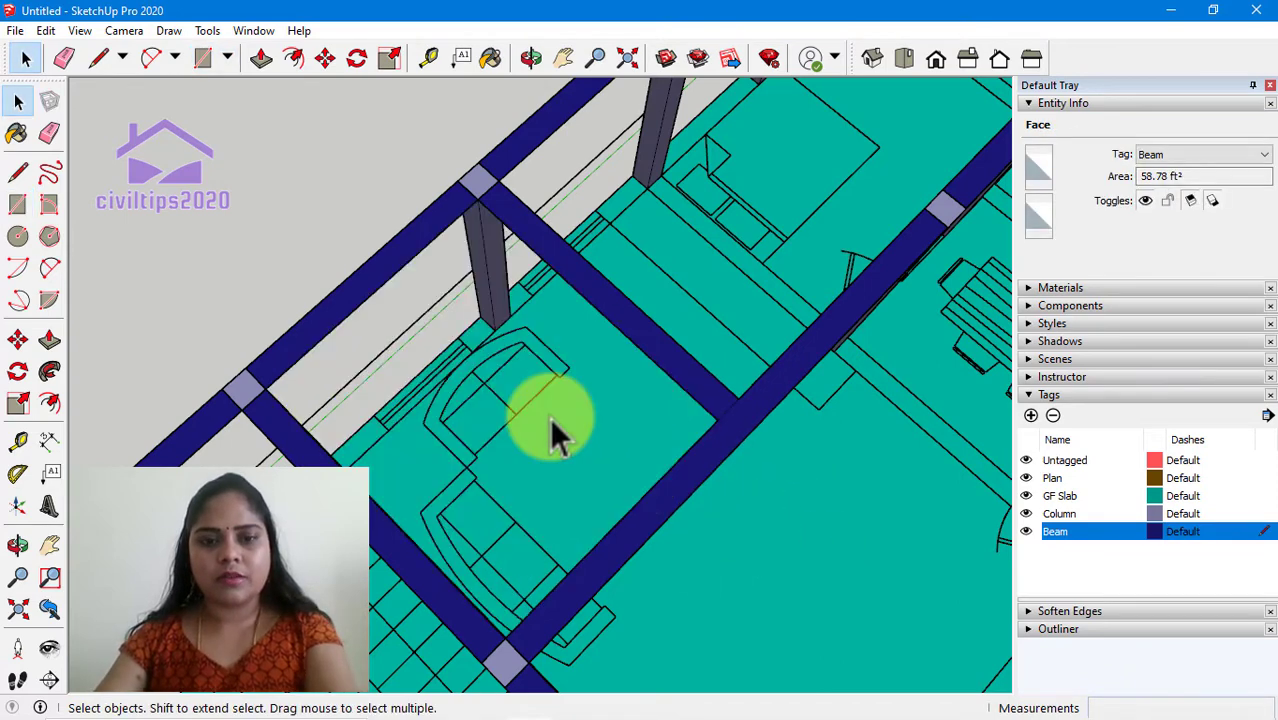
Orbit the model and draw a short beam segment from the central beam line
scroll(809, 541, down, 2)
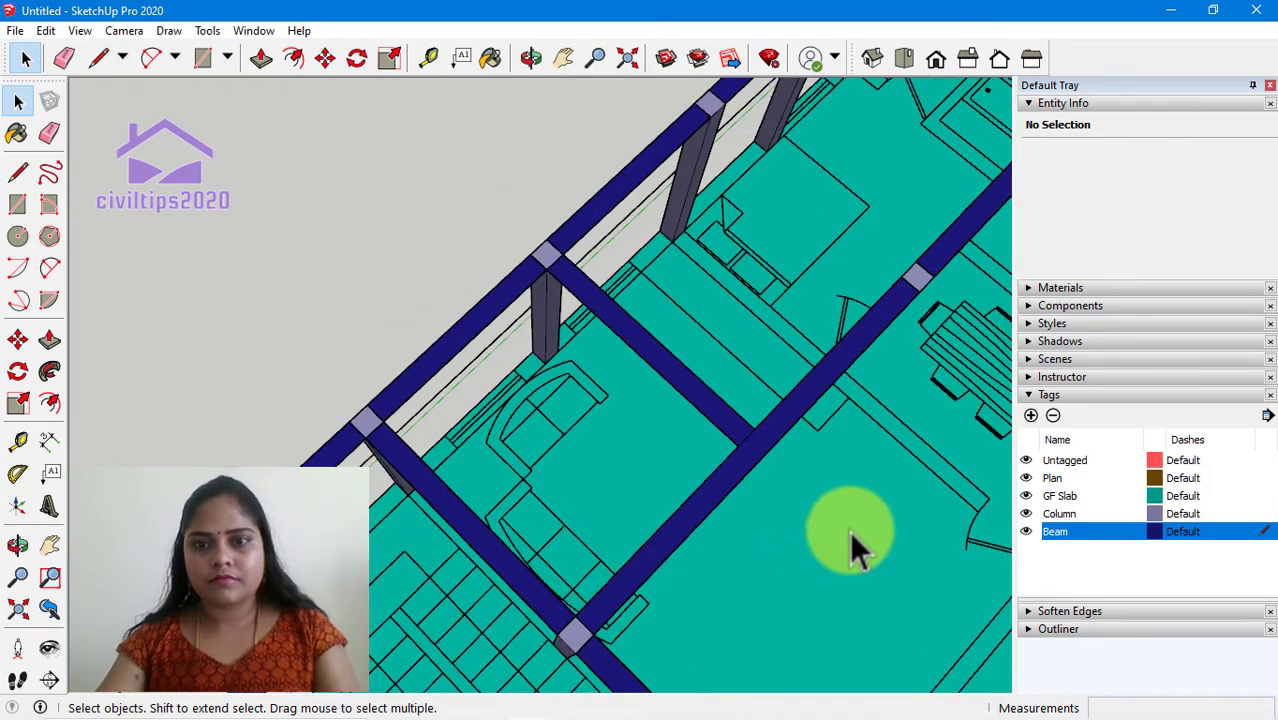
scroll(849, 531, down, 1)
scroll(832, 539, down, 1)
scroll(870, 534, down, 1)
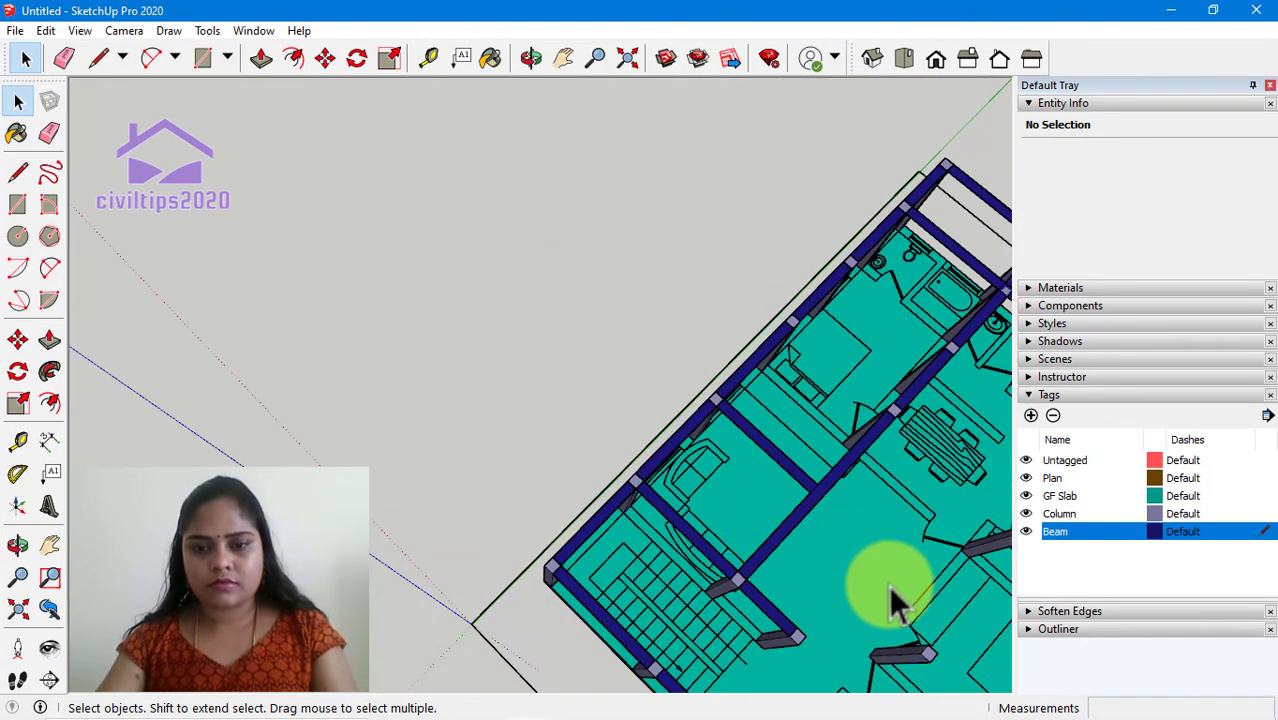
scroll(887, 575, down, 1)
mouse_move(883, 567)
middle_down()
mouse_move(765, 505)
mouse_move(676, 422)
mouse_move(670, 470)
middle_up()
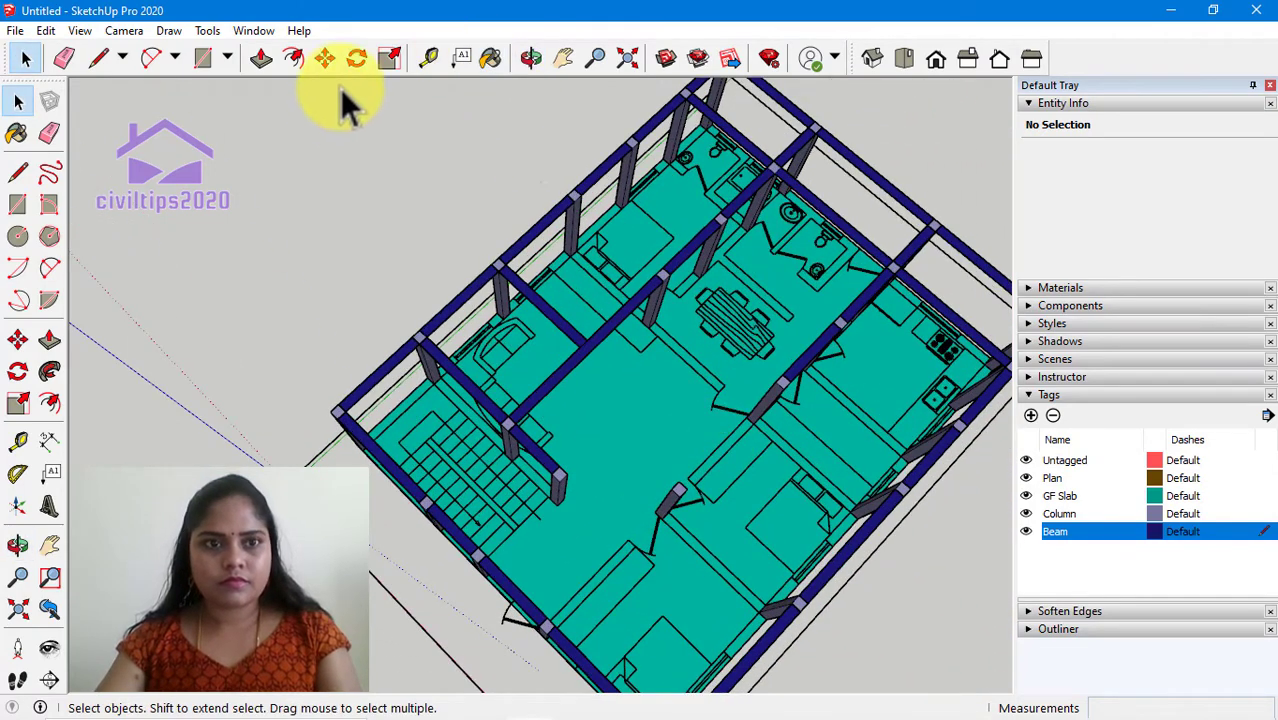
click(198, 57)
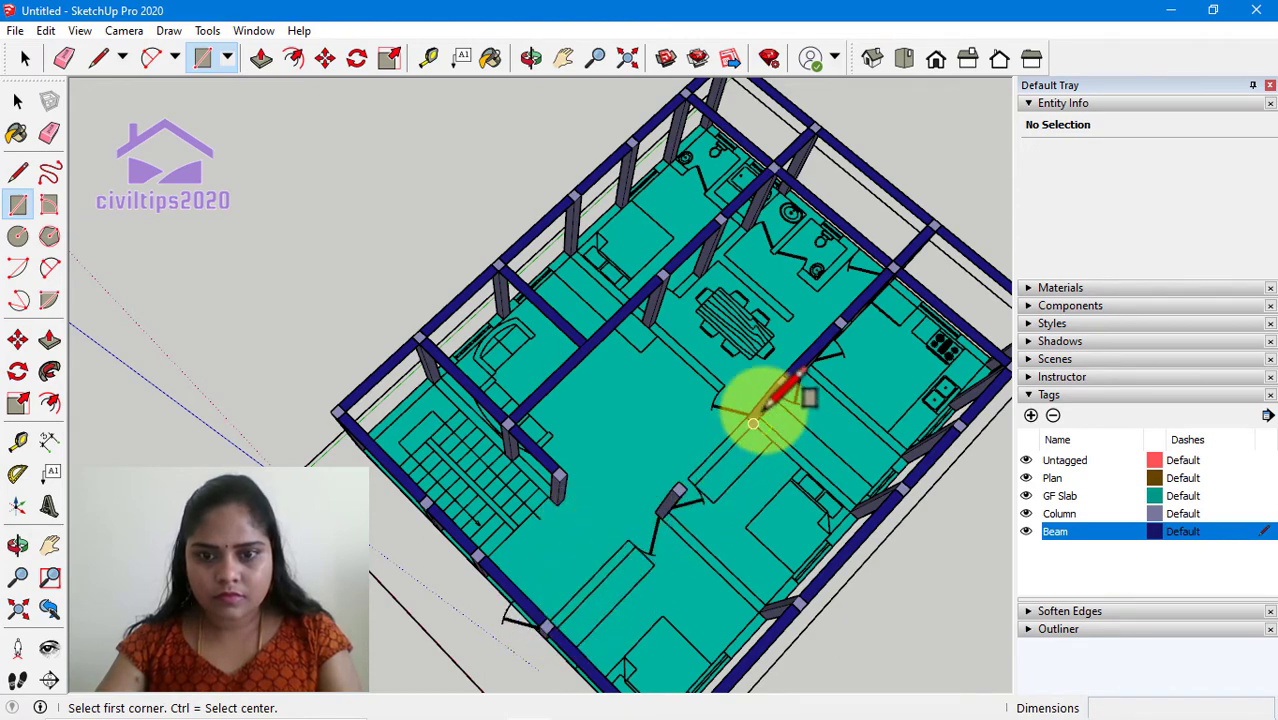
scroll(788, 383, up, 2)
click(778, 378)
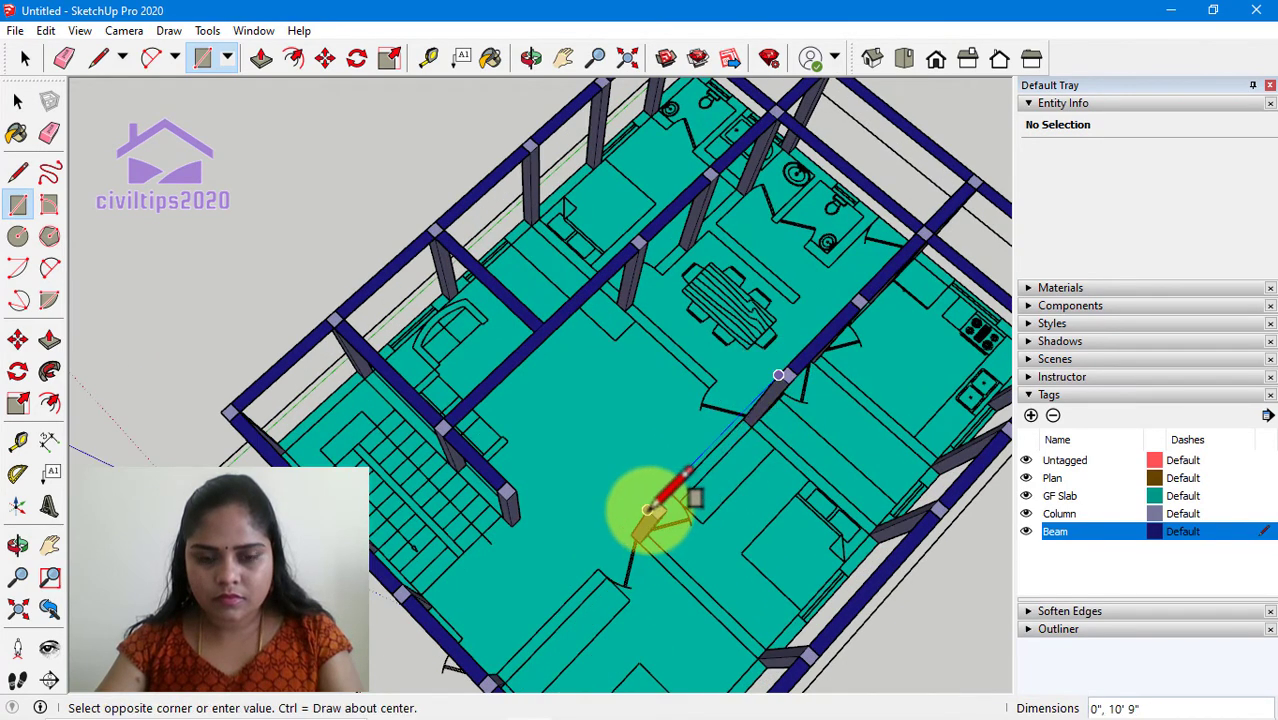
scroll(665, 506, up, 2)
click(672, 508)
Add a 12' by 9" beam from that beam's end to the stair-side outer beam
scroll(700, 545, down, 3)
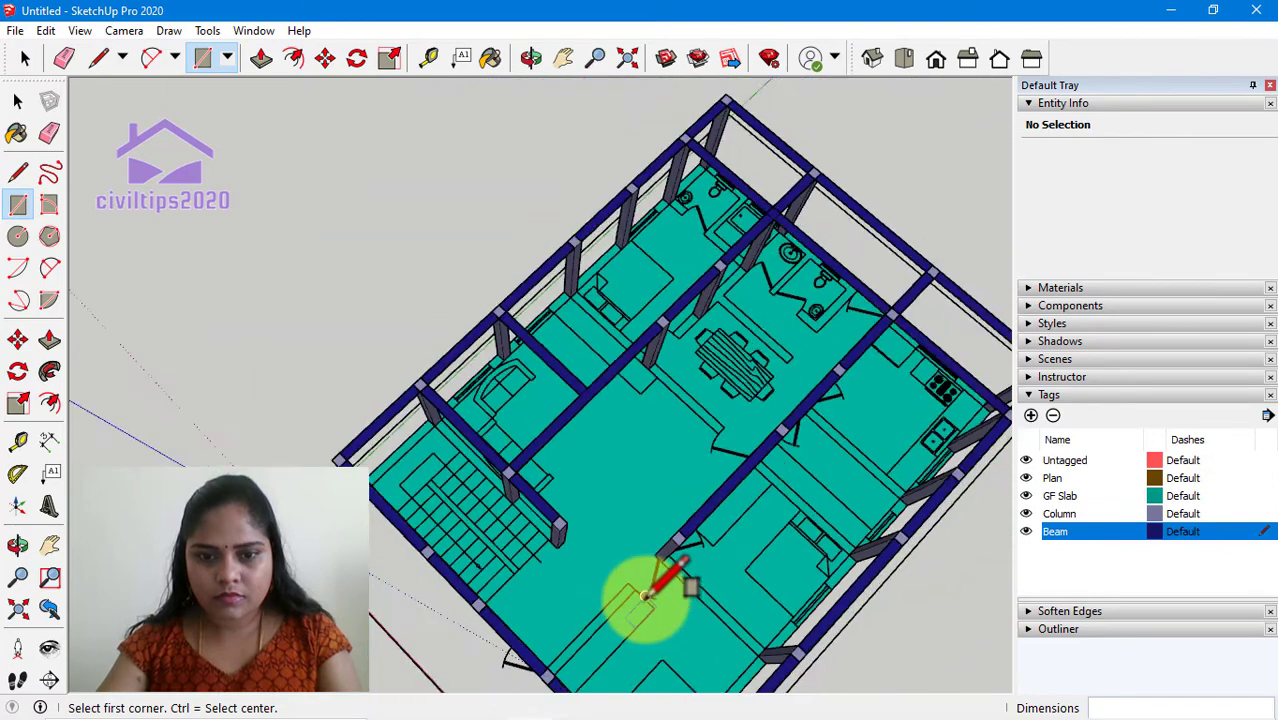
scroll(668, 578, down, 2)
scroll(664, 590, up, 3)
scroll(676, 548, up, 2)
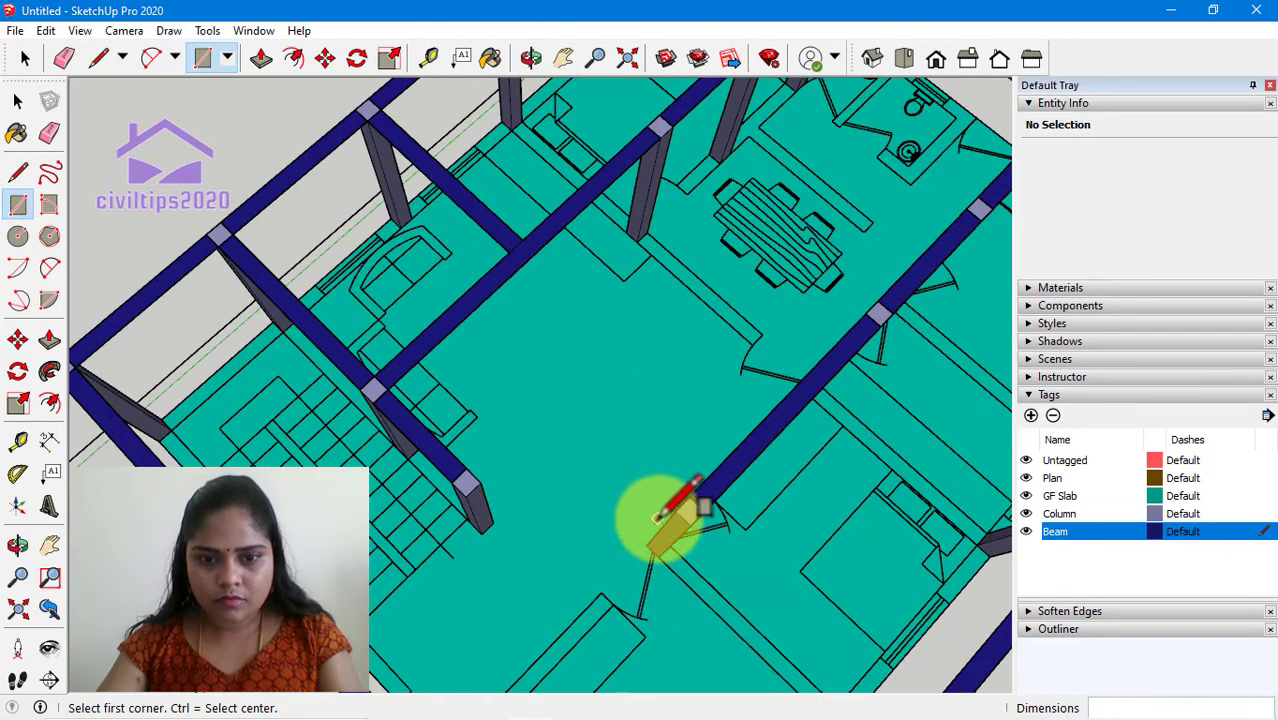
click(676, 512)
scroll(640, 560, down, 4)
scroll(590, 610, up, 2)
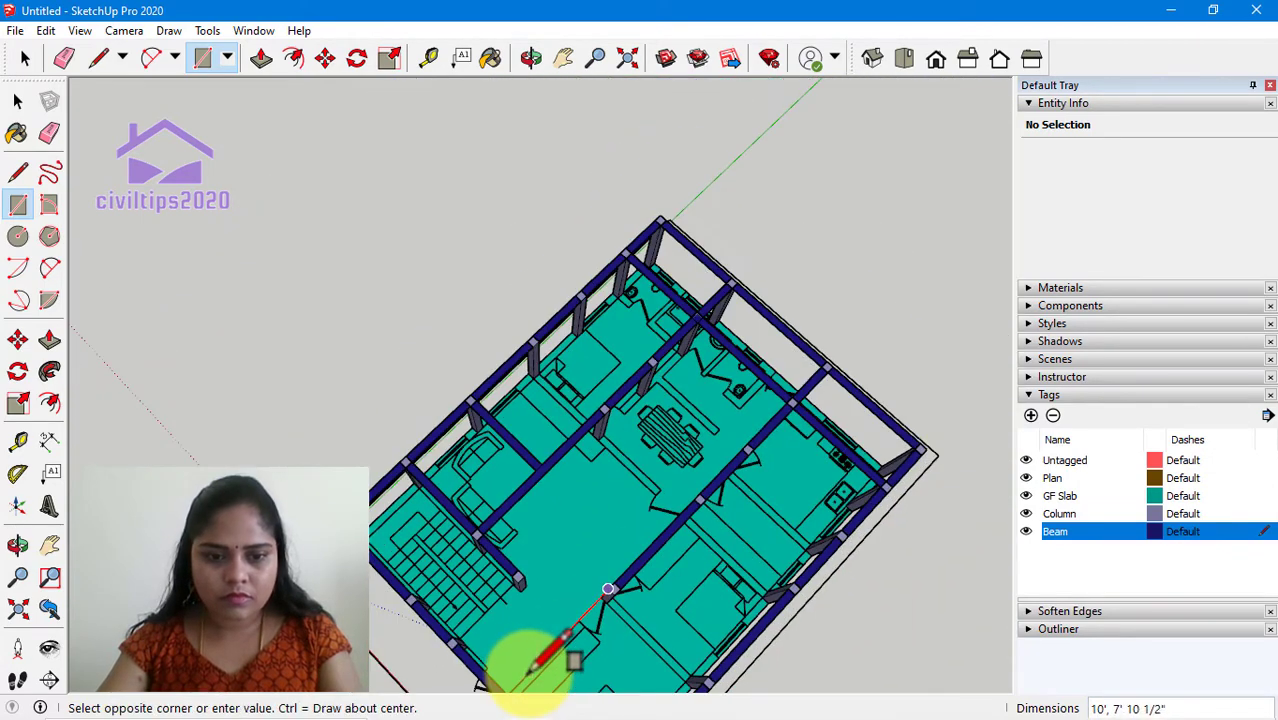
middle_drag(528, 672, 603, 531)
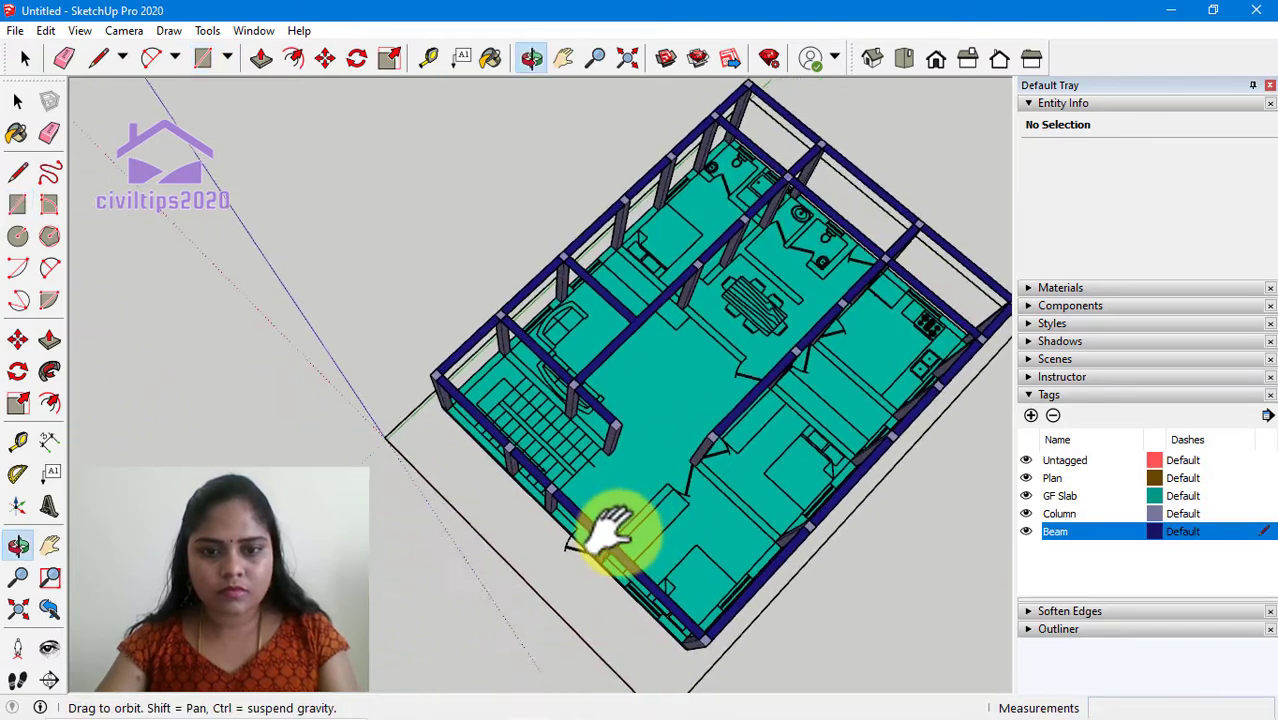
scroll(605, 535, up, 3)
scroll(608, 548, up, 2)
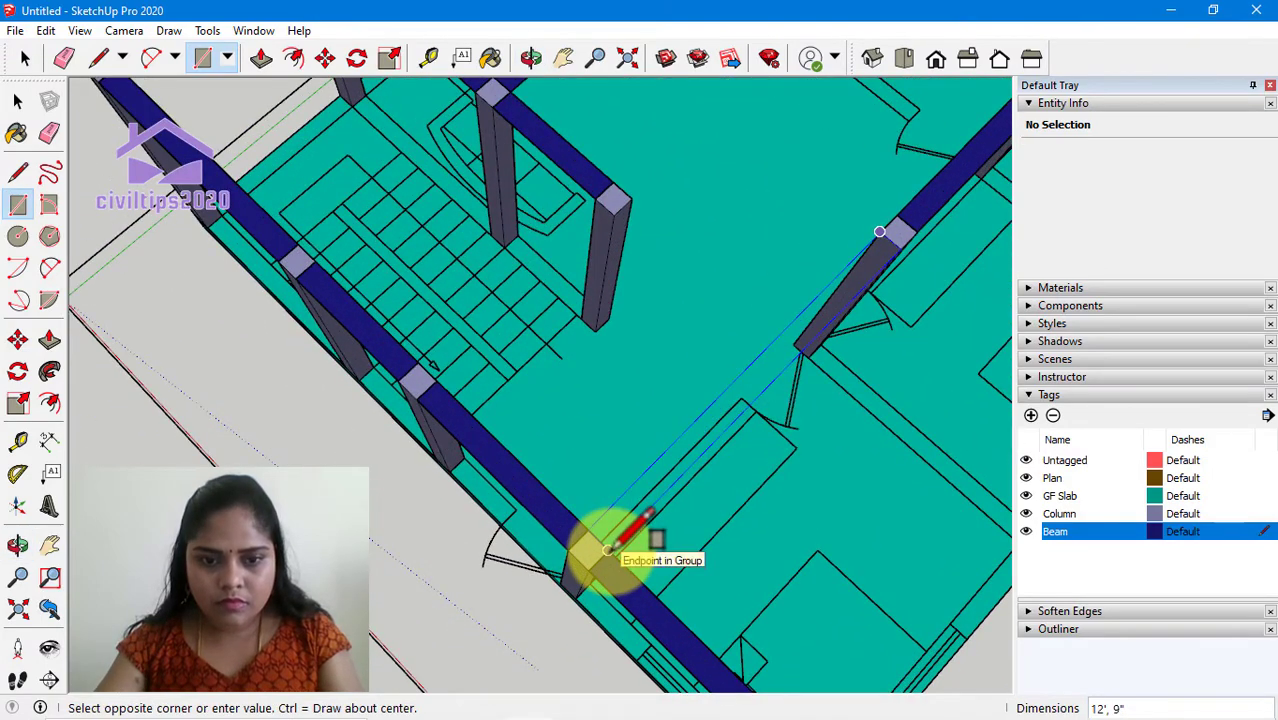
click(607, 549)
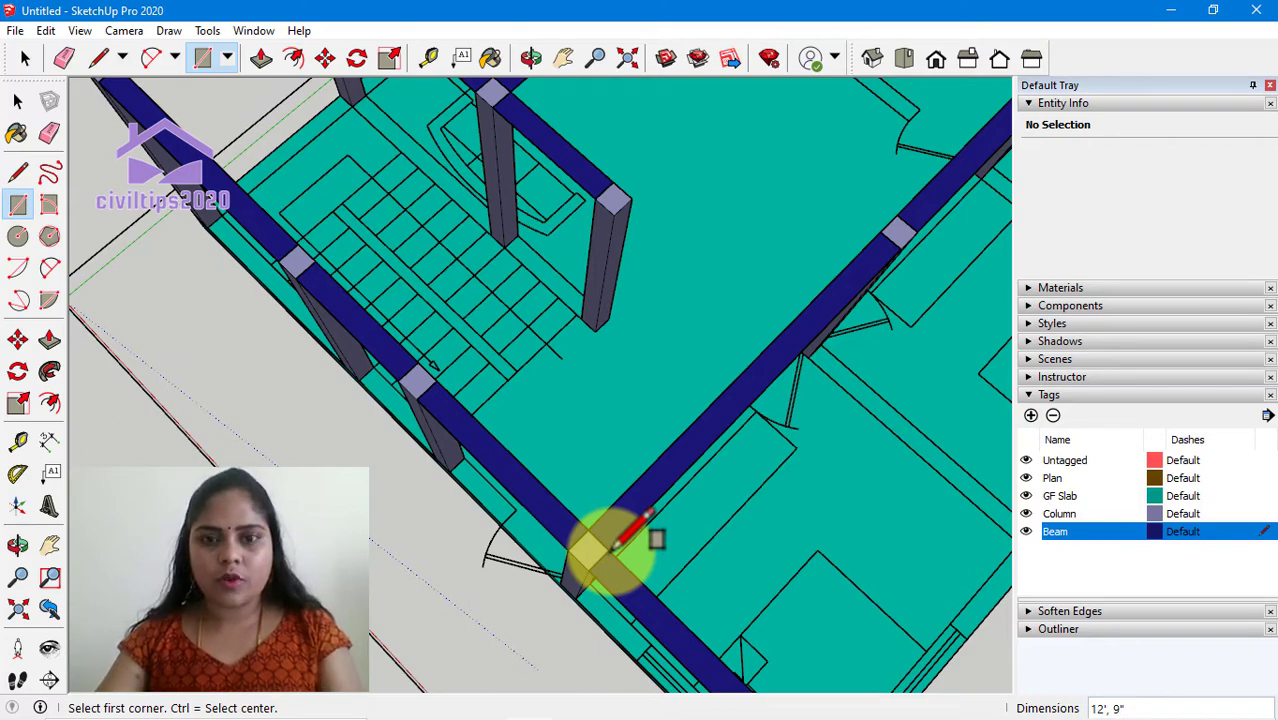
key(space)
scroll(750, 560, down, 3)
Draw a 7' by 9" beam strip across the stair area between two columns
scroll(840, 580, down, 2)
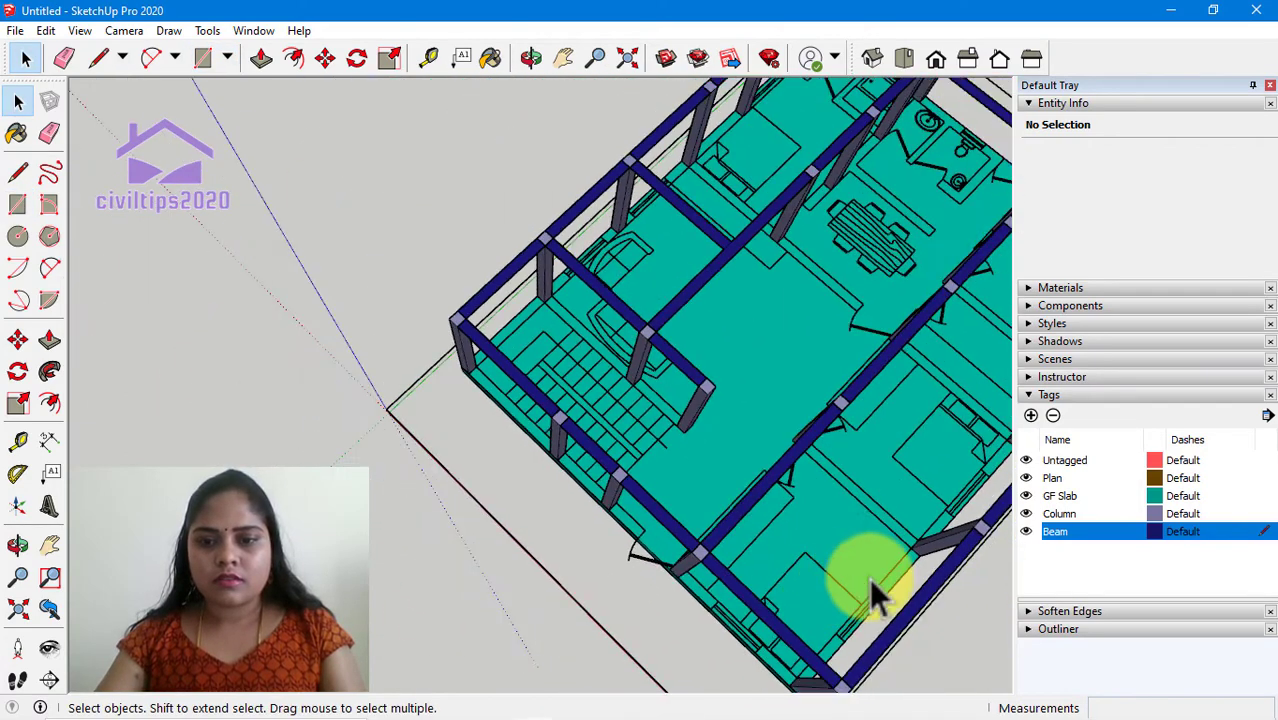
scroll(790, 490, down, 2)
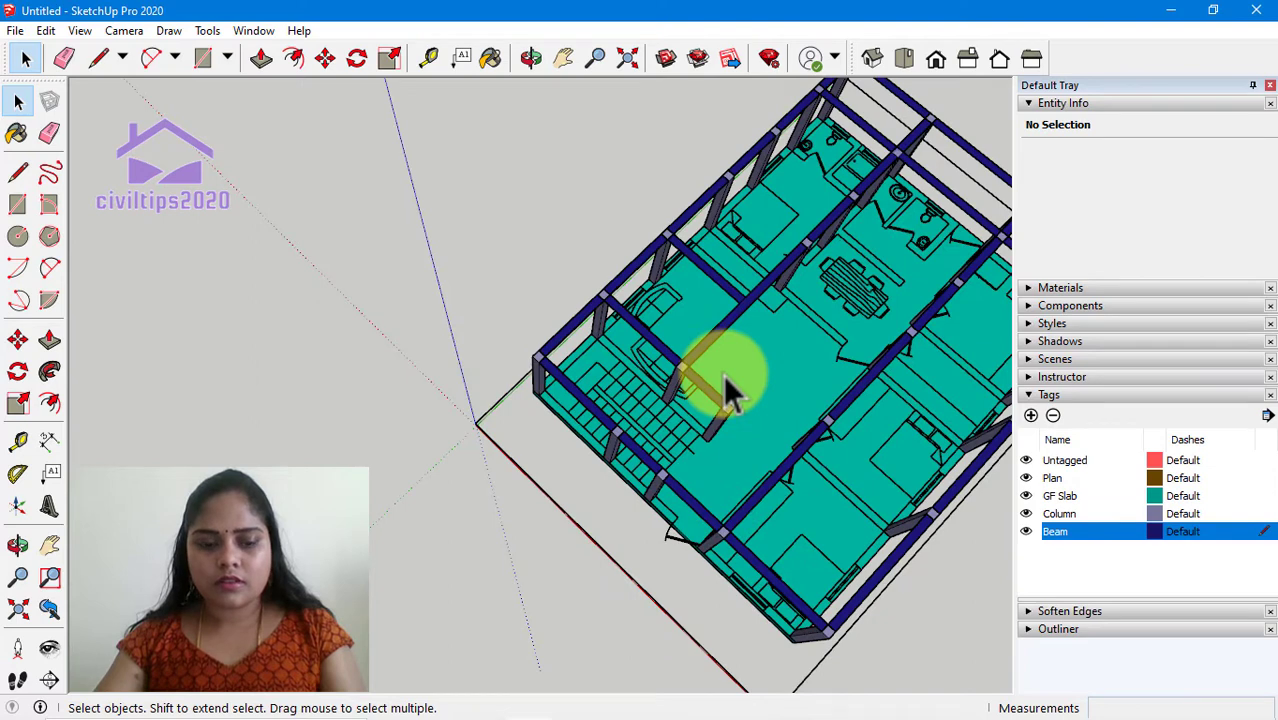
key(r)
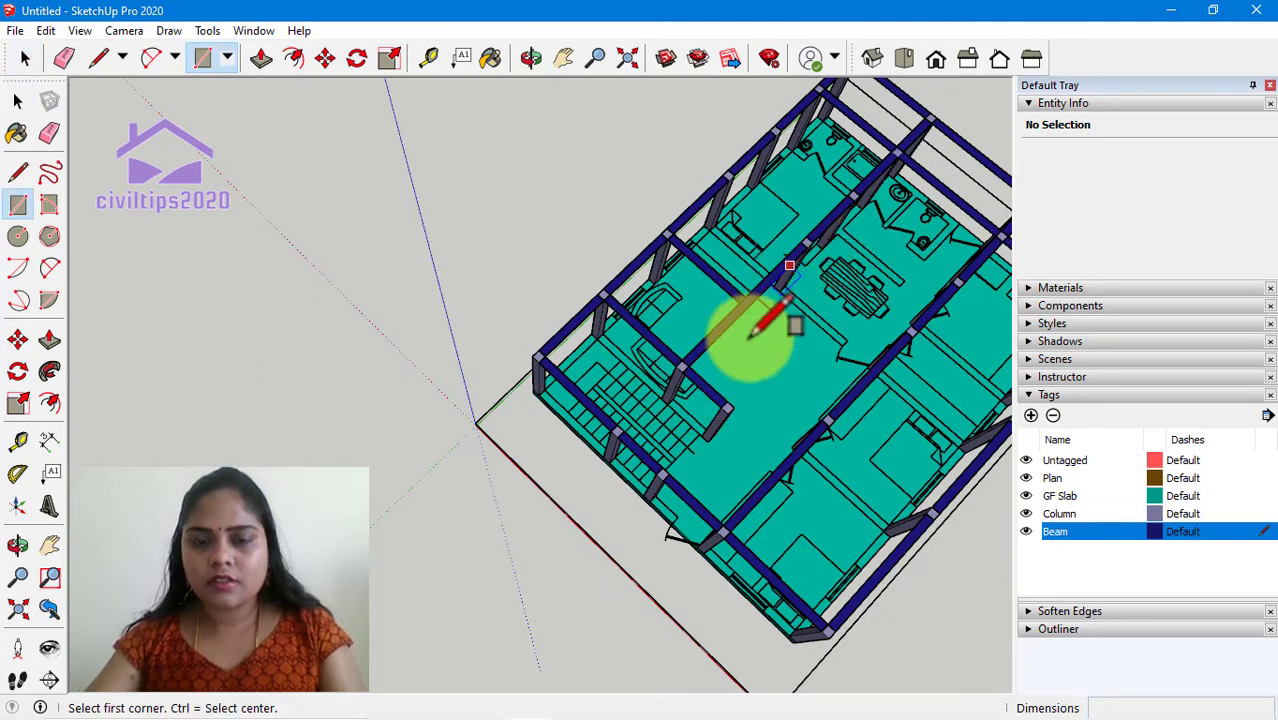
scroll(627, 412, up, 2)
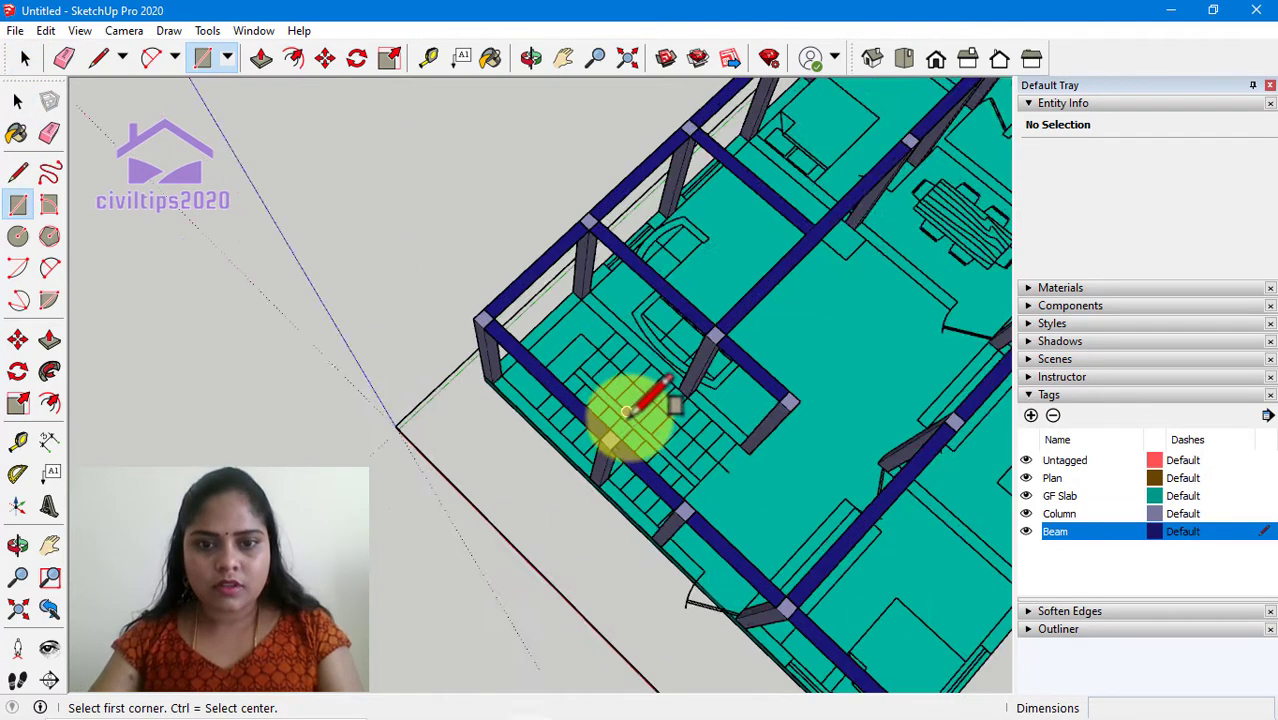
scroll(625, 412, up, 1)
click(595, 441)
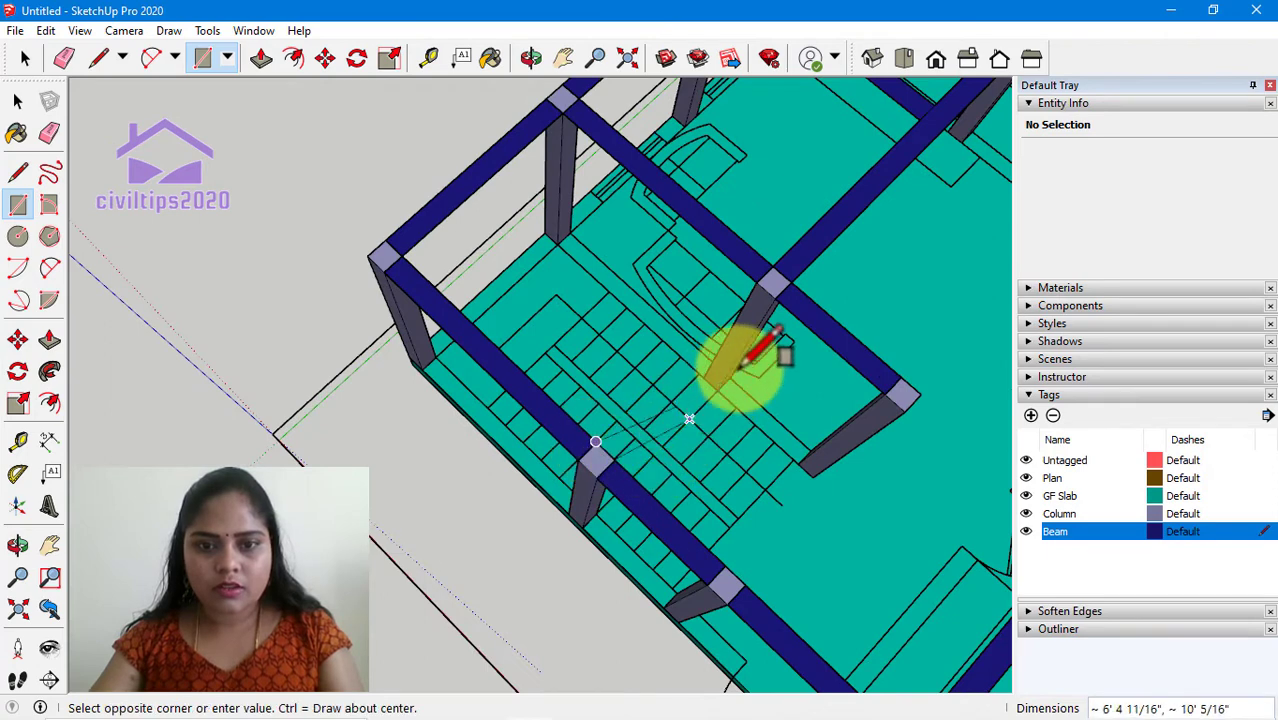
click(773, 297)
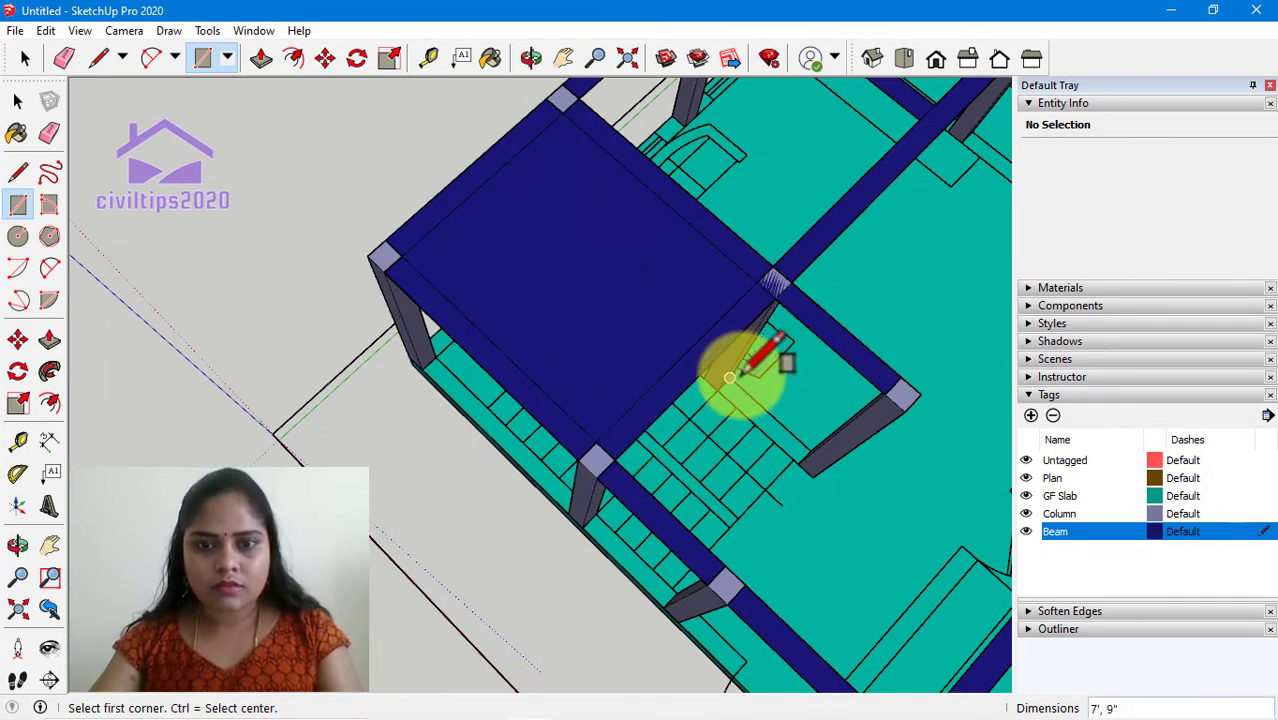
Delete the large face enclosed between the beams
key(space)
click(641, 301)
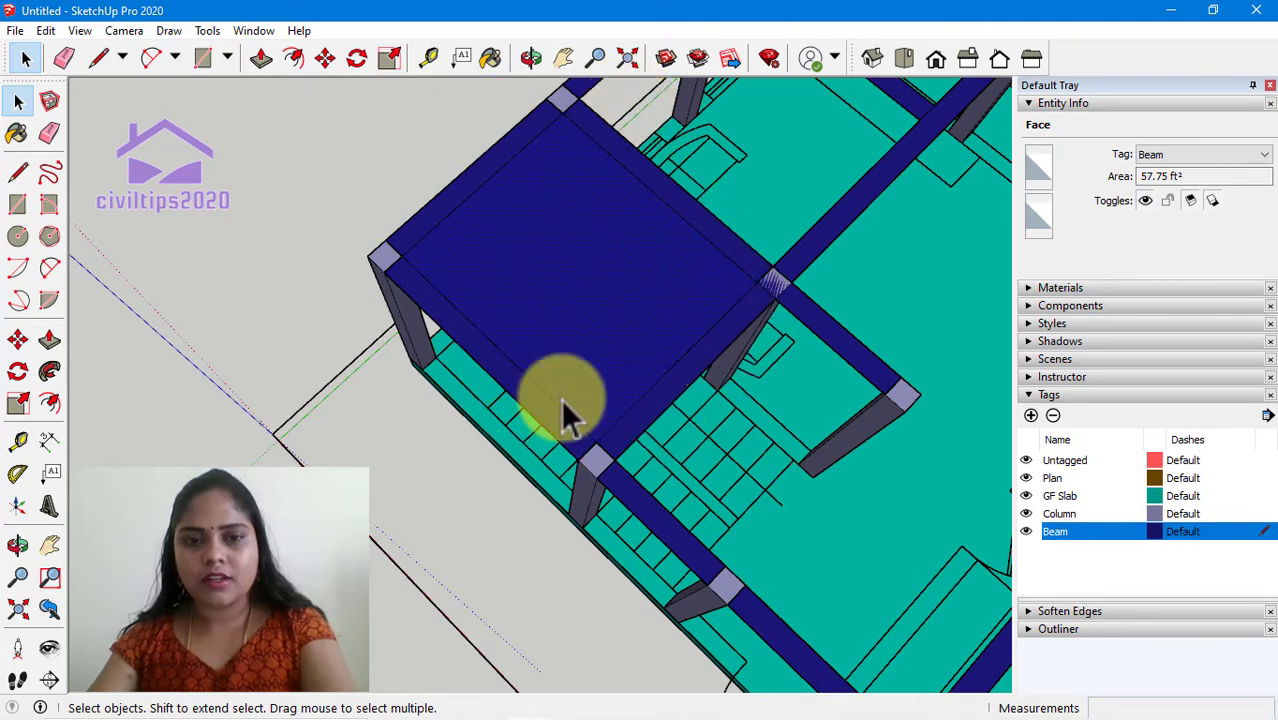
key(Delete)
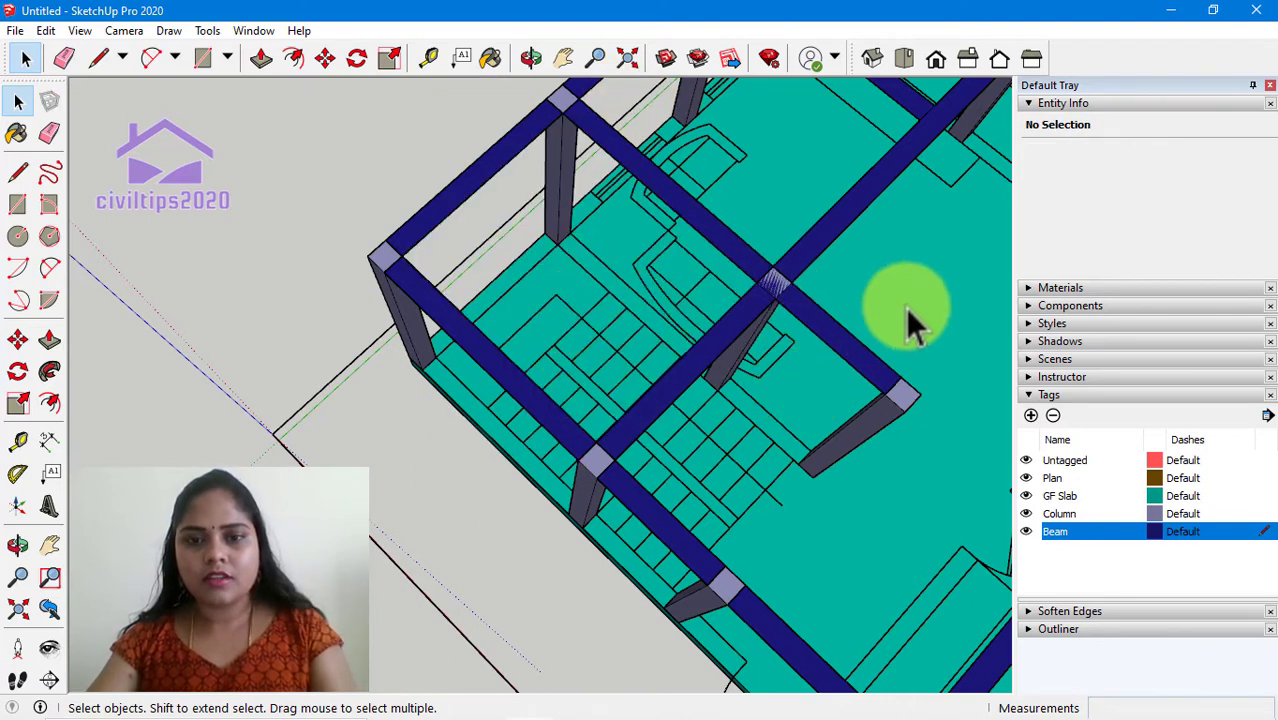
Inspect the beam crossing by selecting the GF Slab group and the beam face
middle_drag(790, 295, 795, 320)
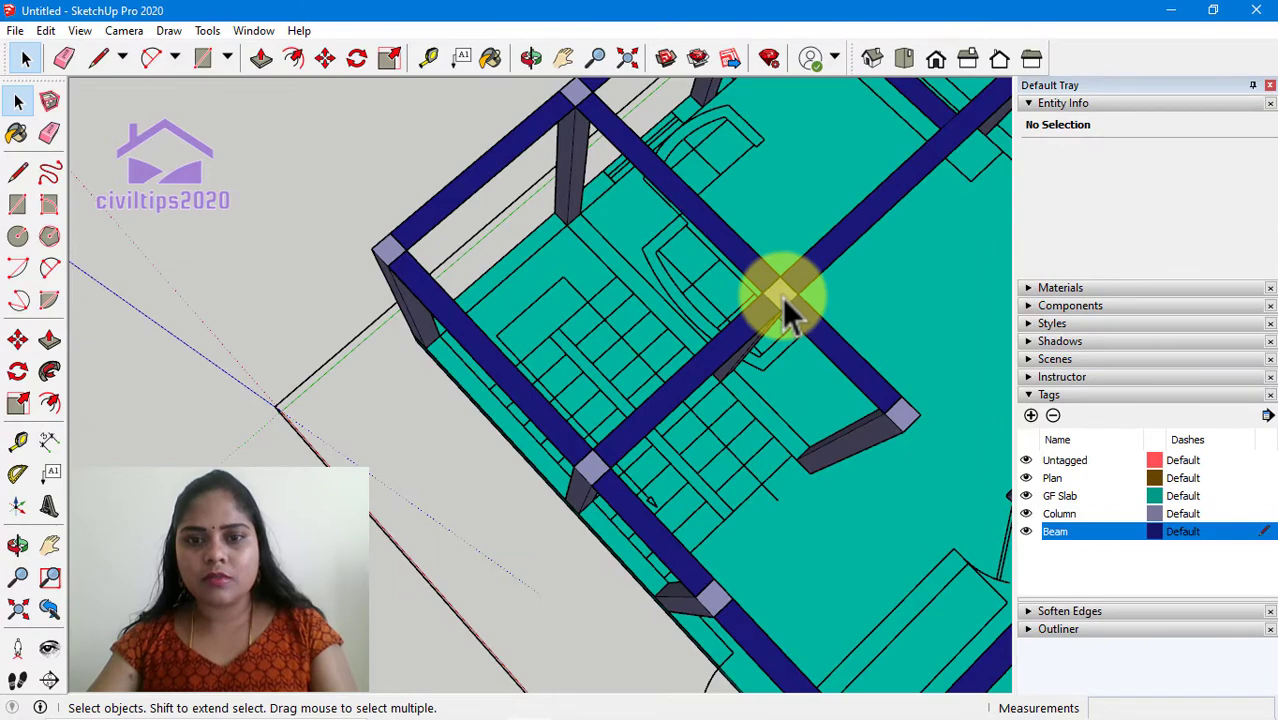
click(897, 315)
click(787, 312)
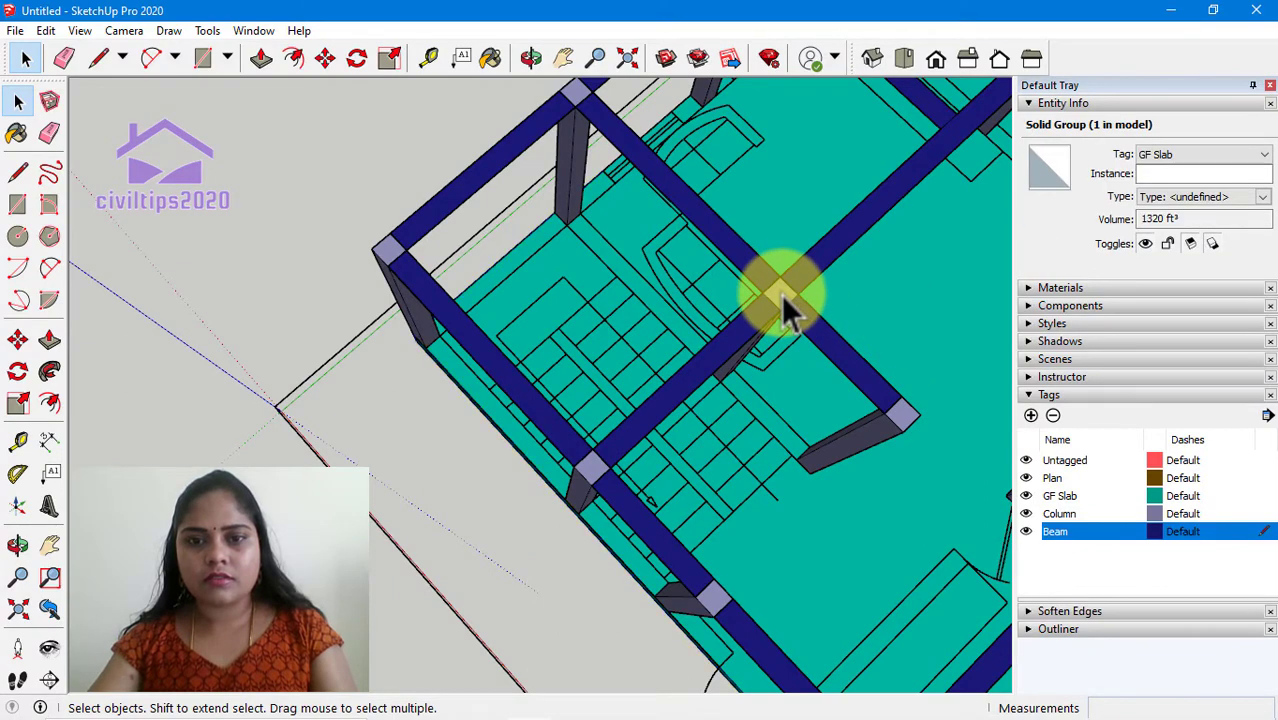
click(787, 312)
scroll(895, 330, down, 2)
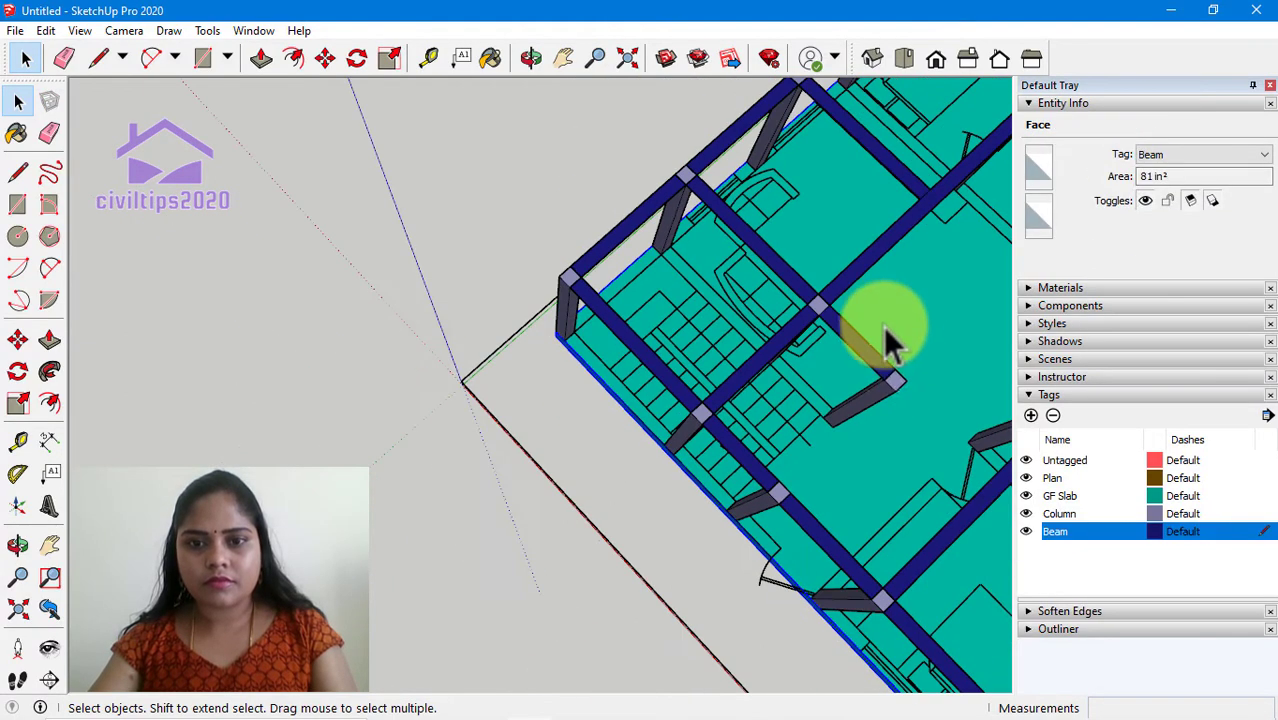
click(893, 343)
scroll(815, 320, up, 2)
click(807, 316)
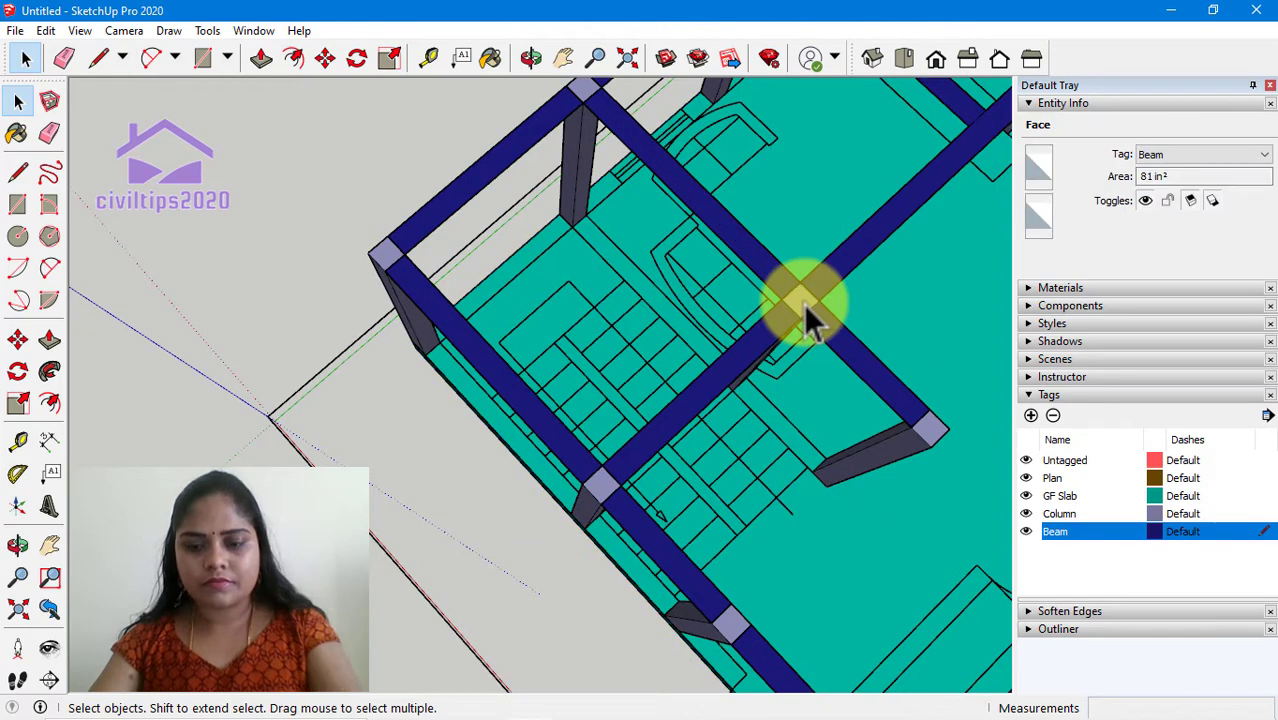
key(Escape)
Orbit the view toward the stair area and click objects there
scroll(870, 425, down, 1)
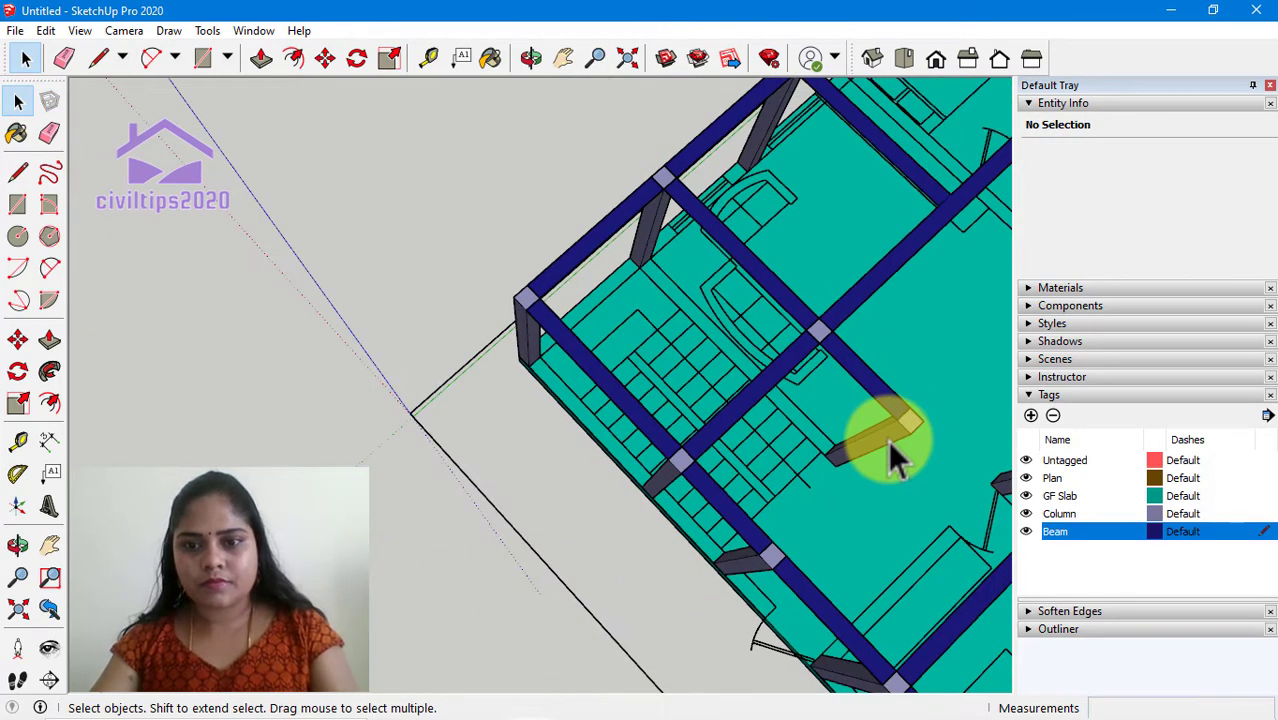
scroll(905, 360, down, 2)
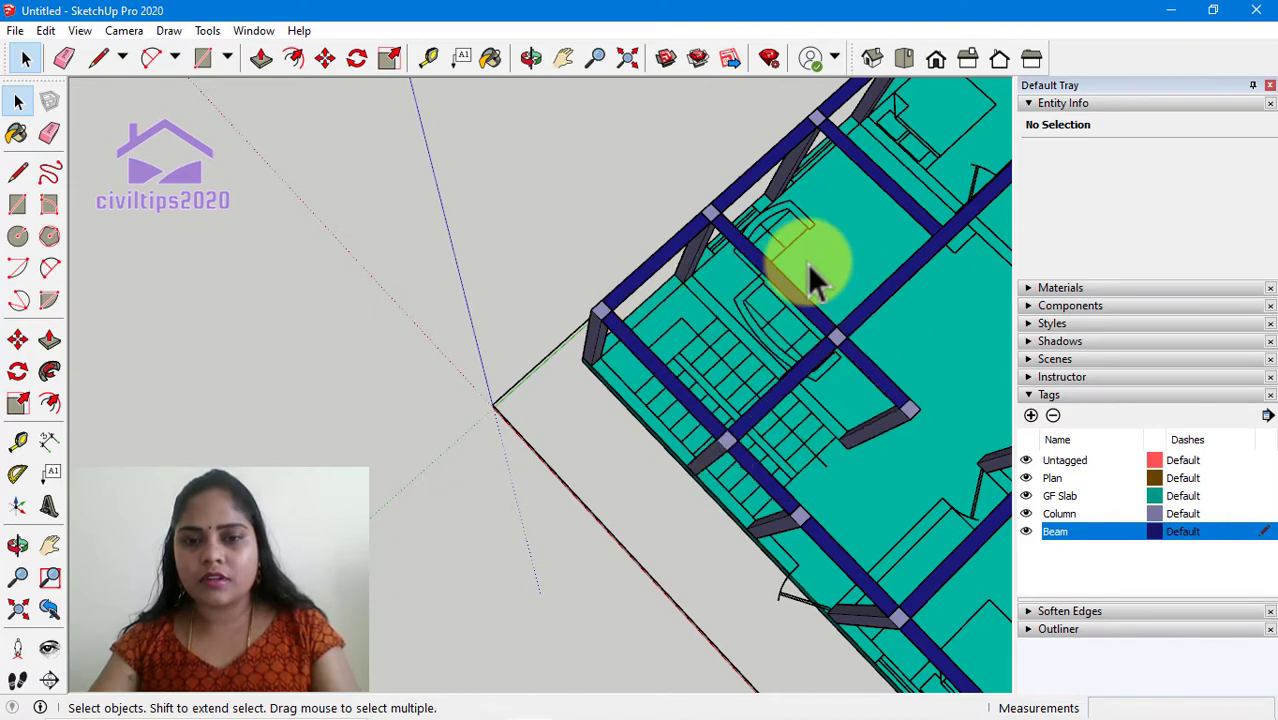
scroll(906, 485, down, 1)
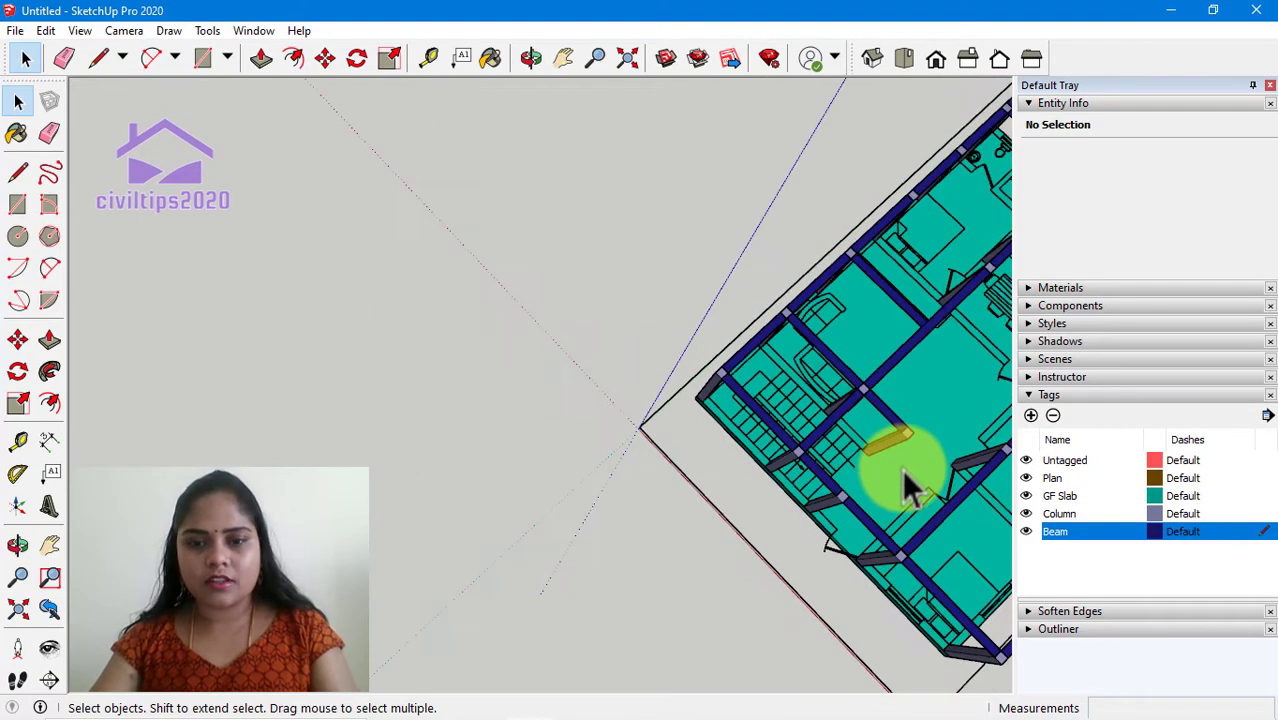
middle_drag(906, 485, 693, 414)
scroll(585, 381, up, 2)
scroll(662, 414, up, 3)
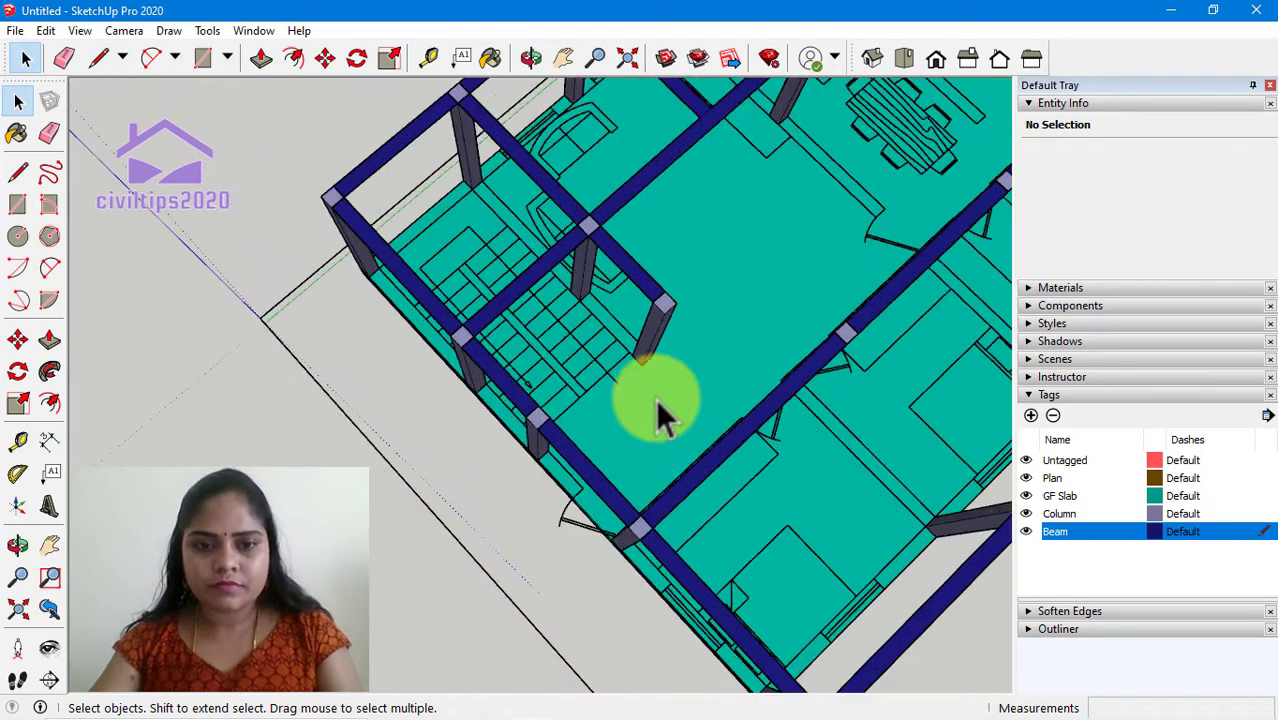
click(675, 415)
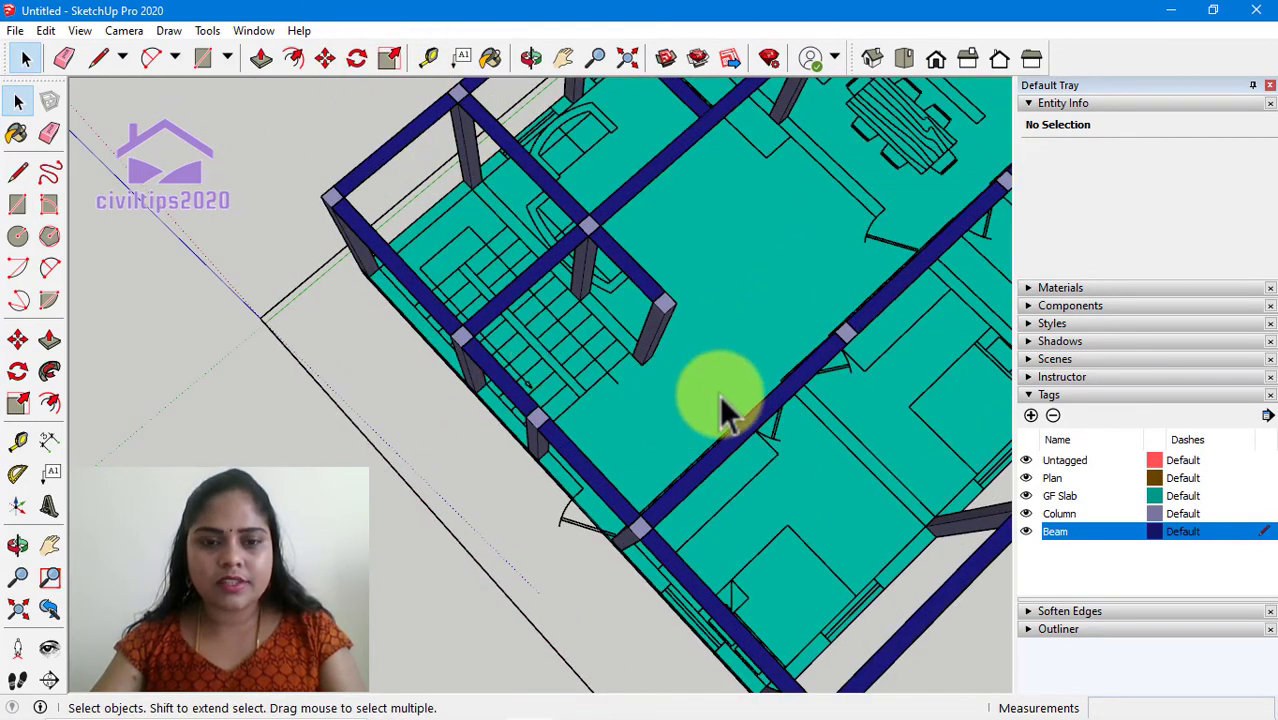
click(655, 398)
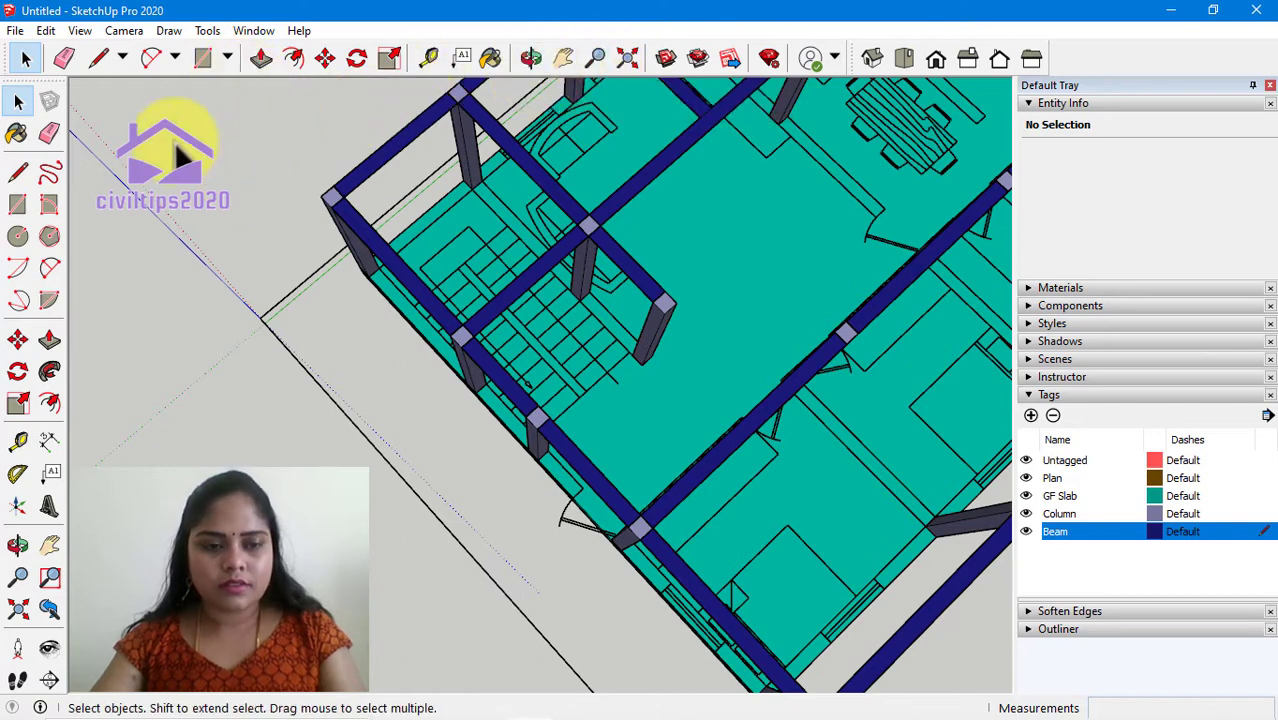
Draw a 9" beam strip from the stair-bay column to the column top and delete its filler face
key(r)
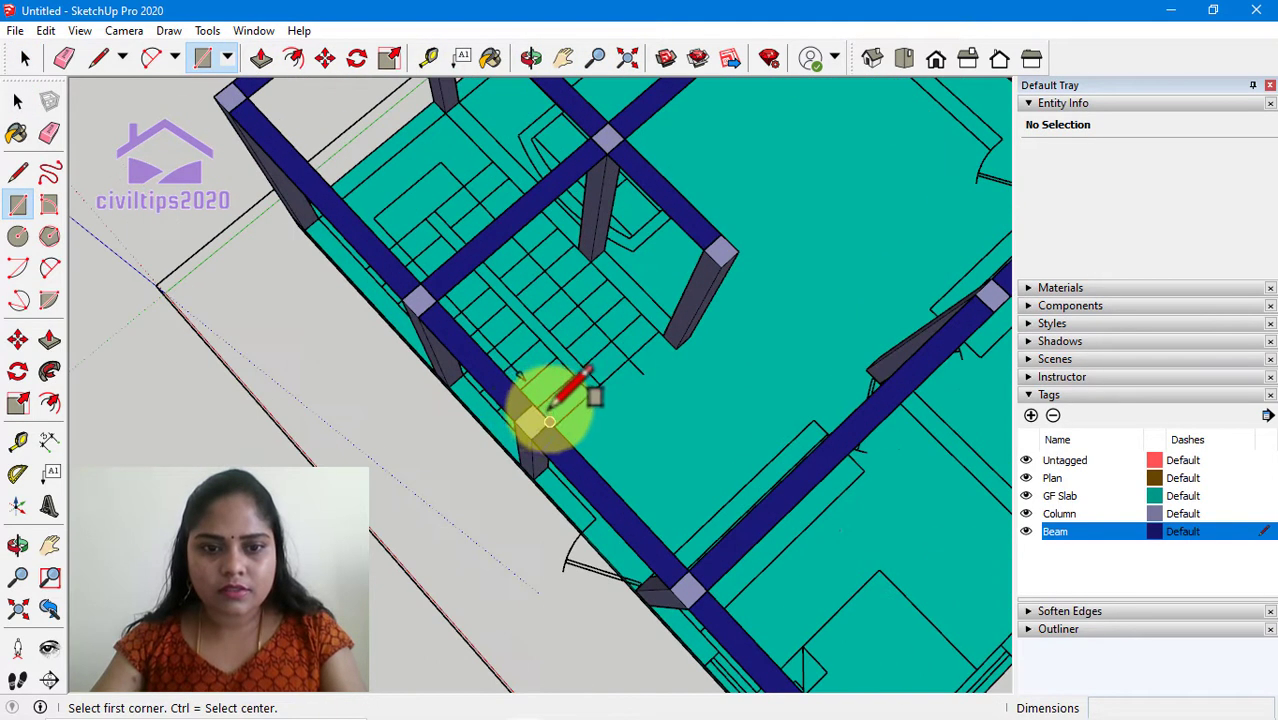
scroll(531, 404, up, 2)
click(533, 404)
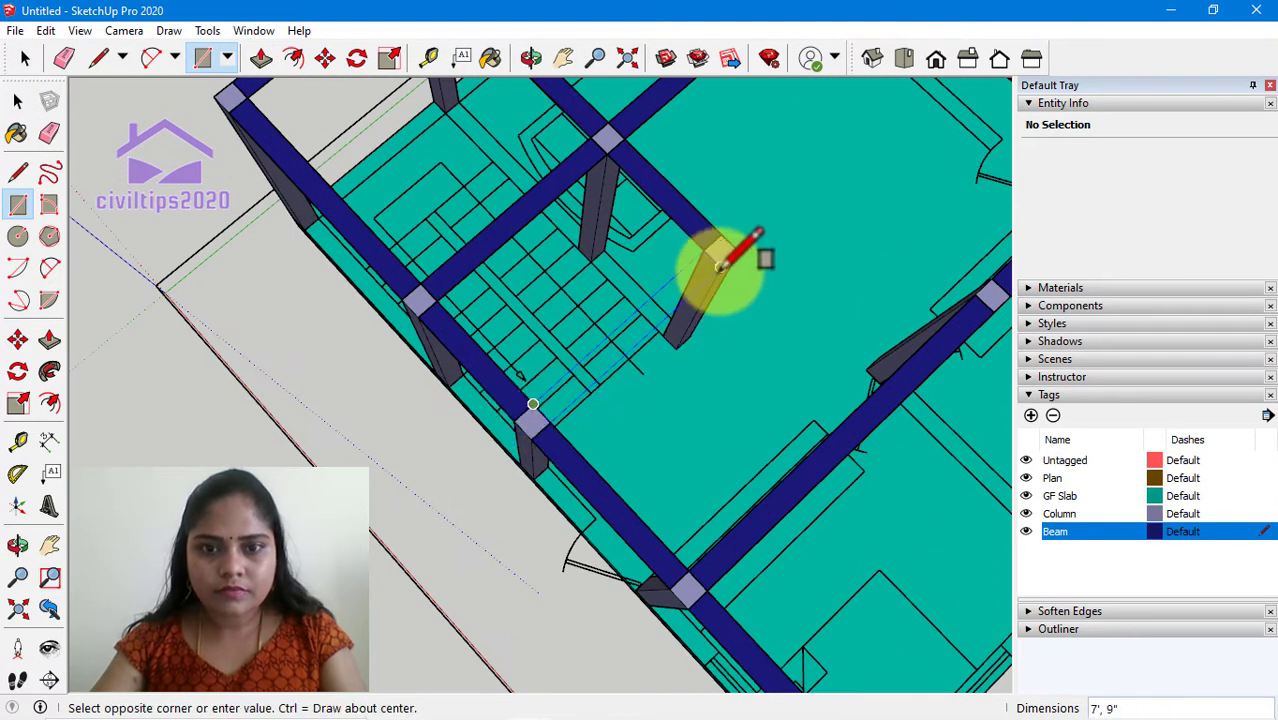
click(719, 262)
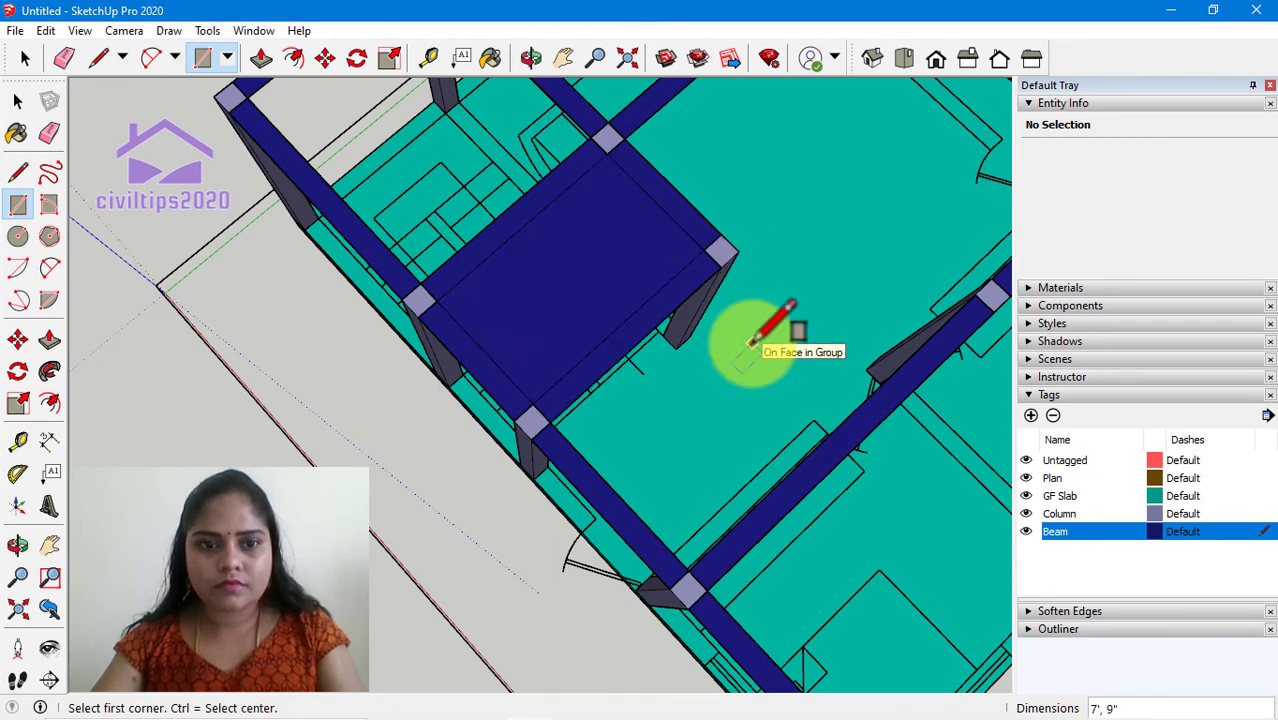
key(space)
click(617, 283)
key(Delete)
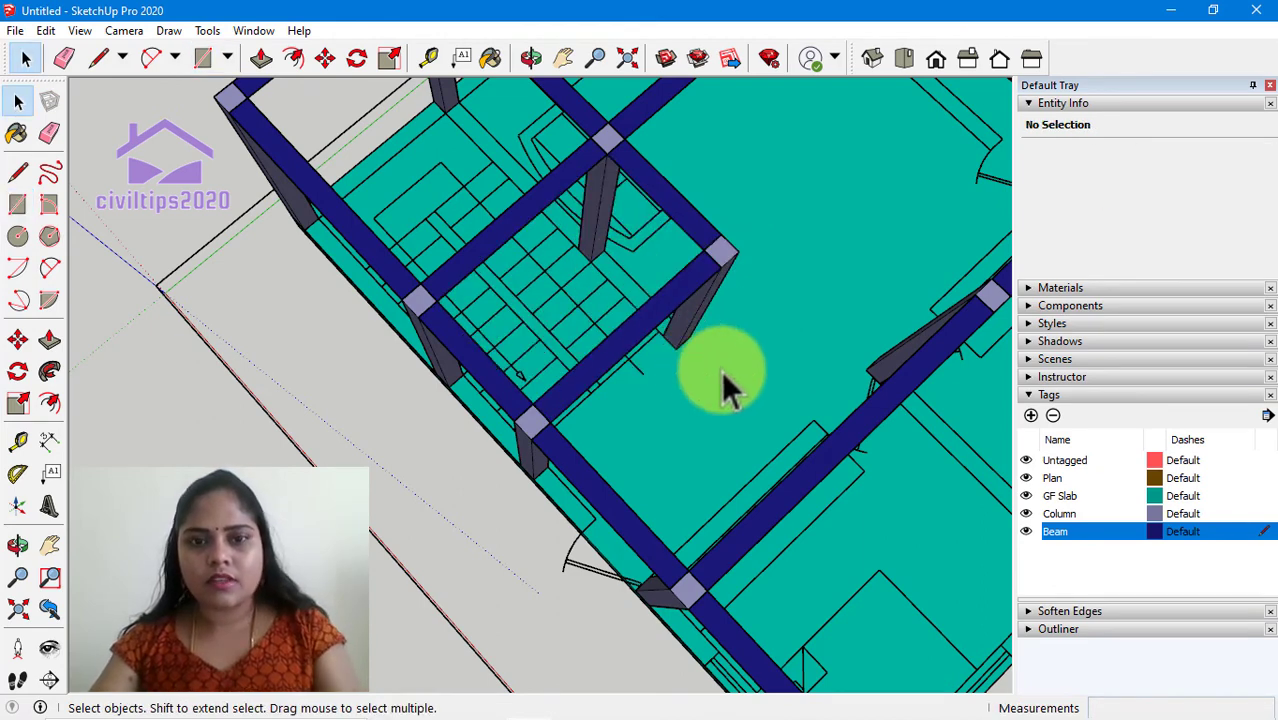
scroll(727, 385, down, 2)
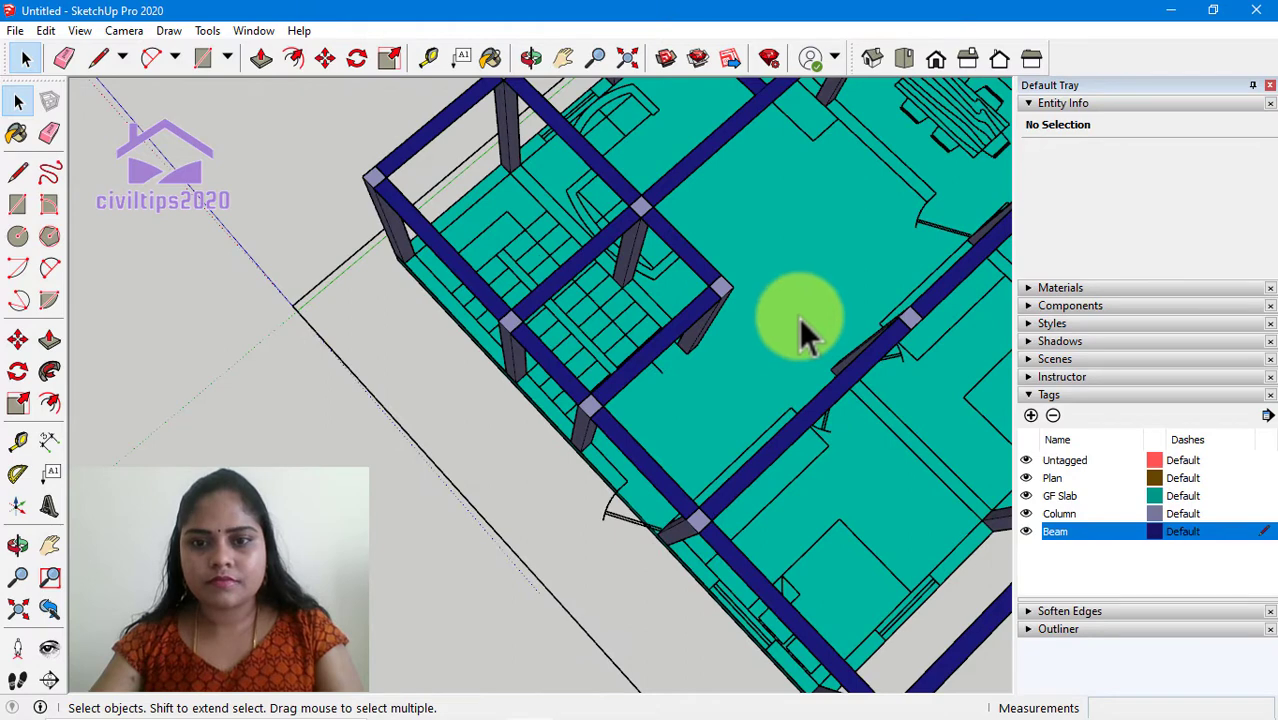
Draw a 5'9" by 9" beam strip from the column and erase its enclosed filler face
key(r)
click(720, 290)
scroll(908, 488, up, 2)
text(5'9)
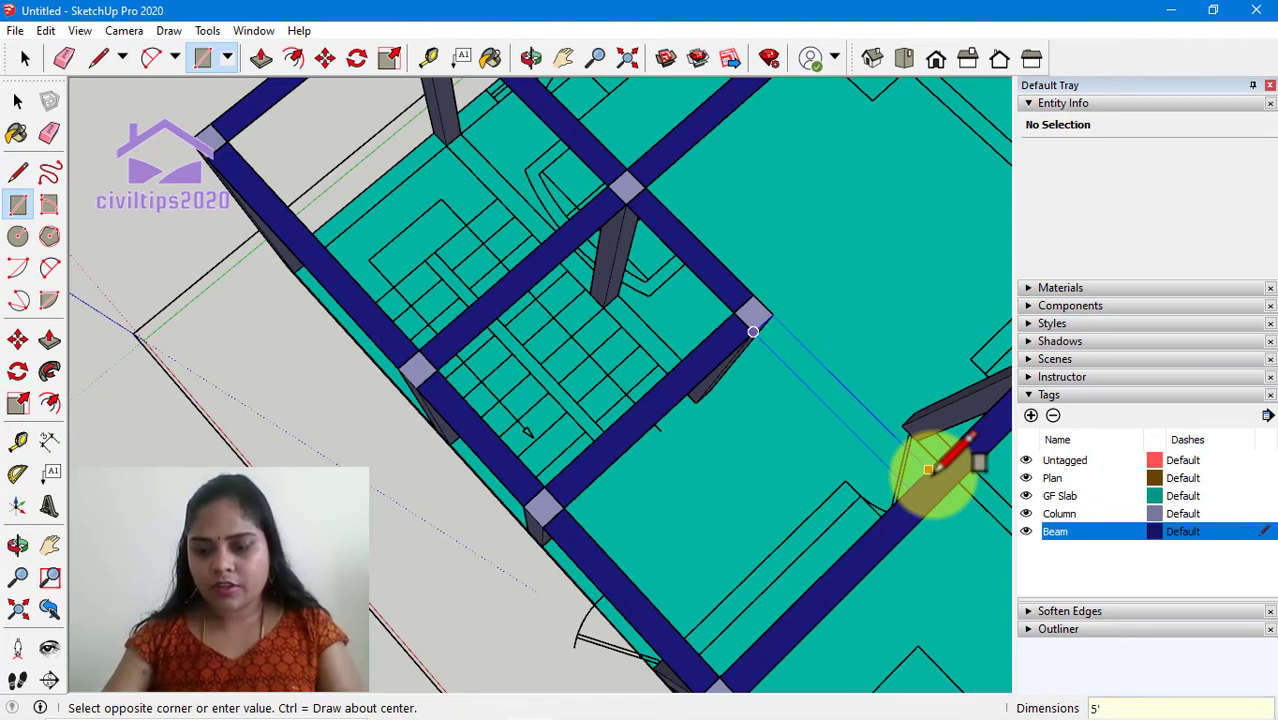
text(",)
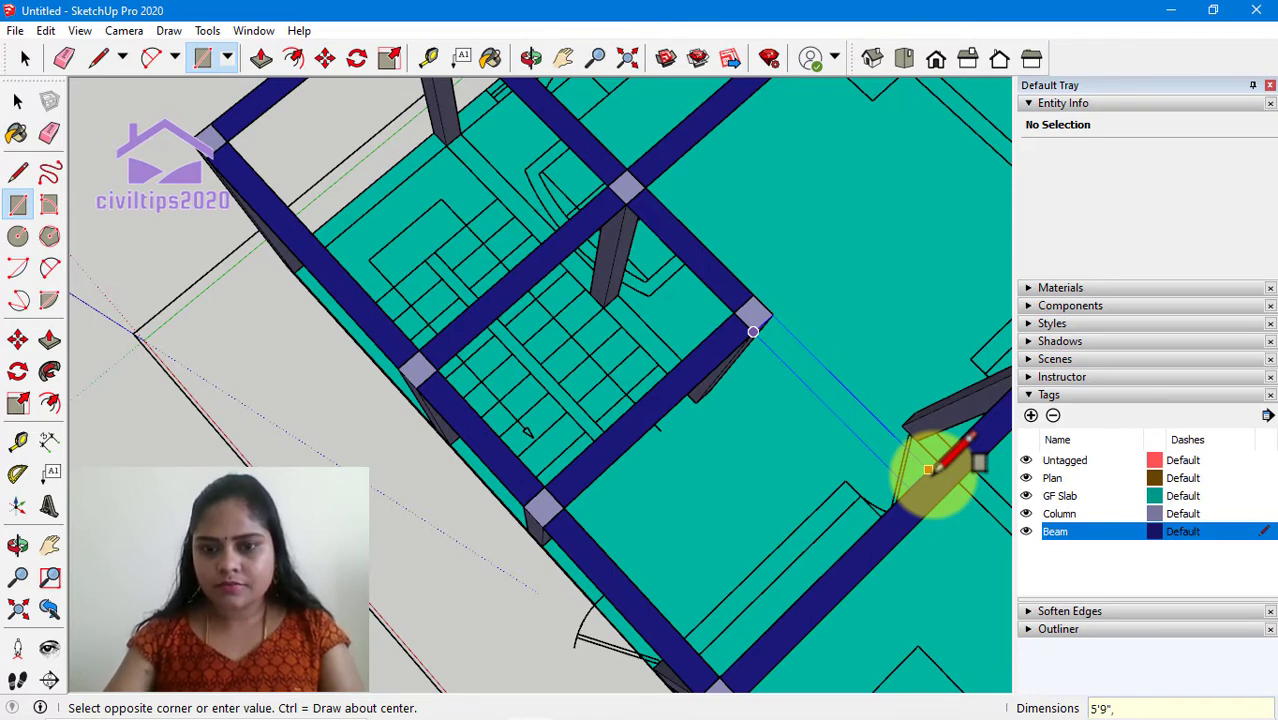
text(9")
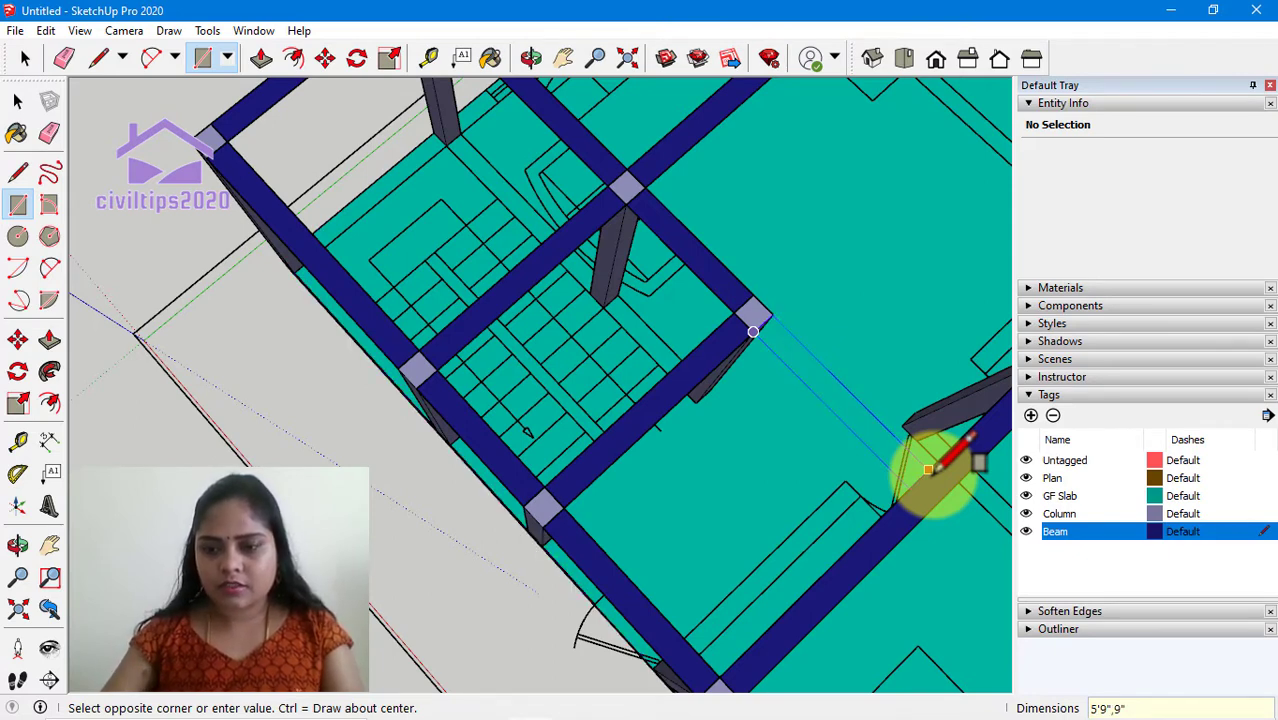
key(Return)
key(space)
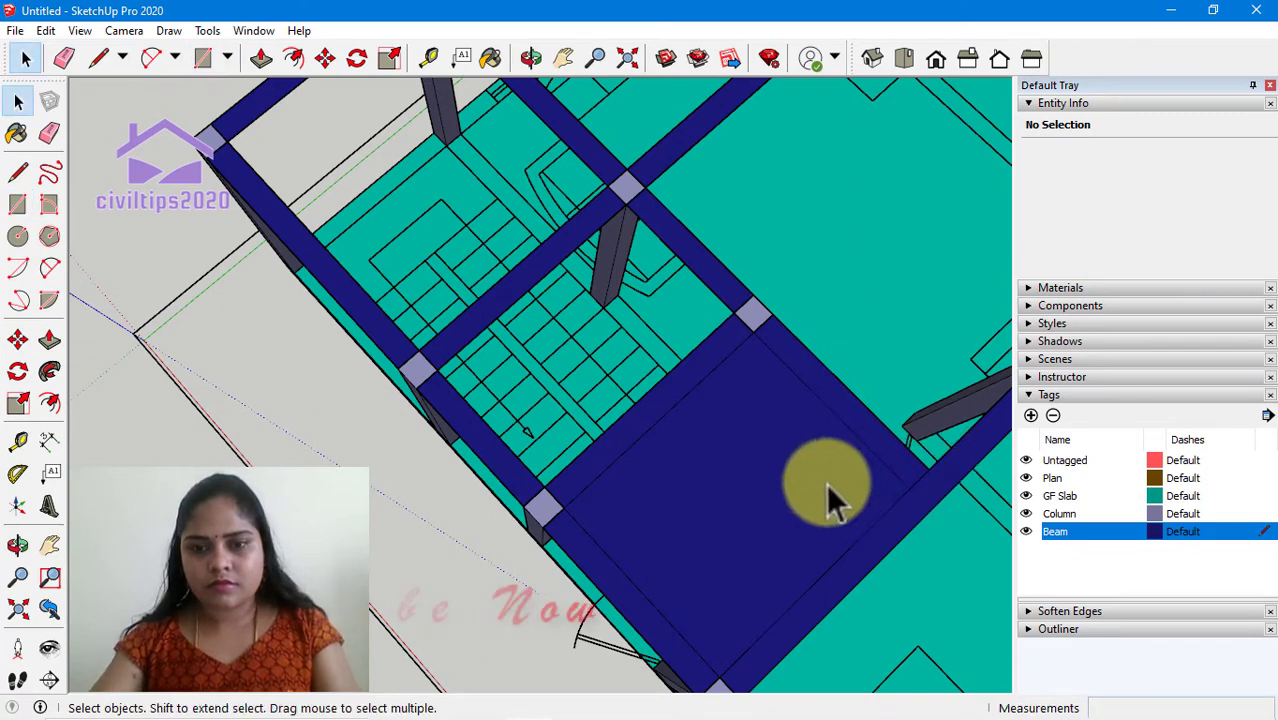
click(790, 488)
key(Delete)
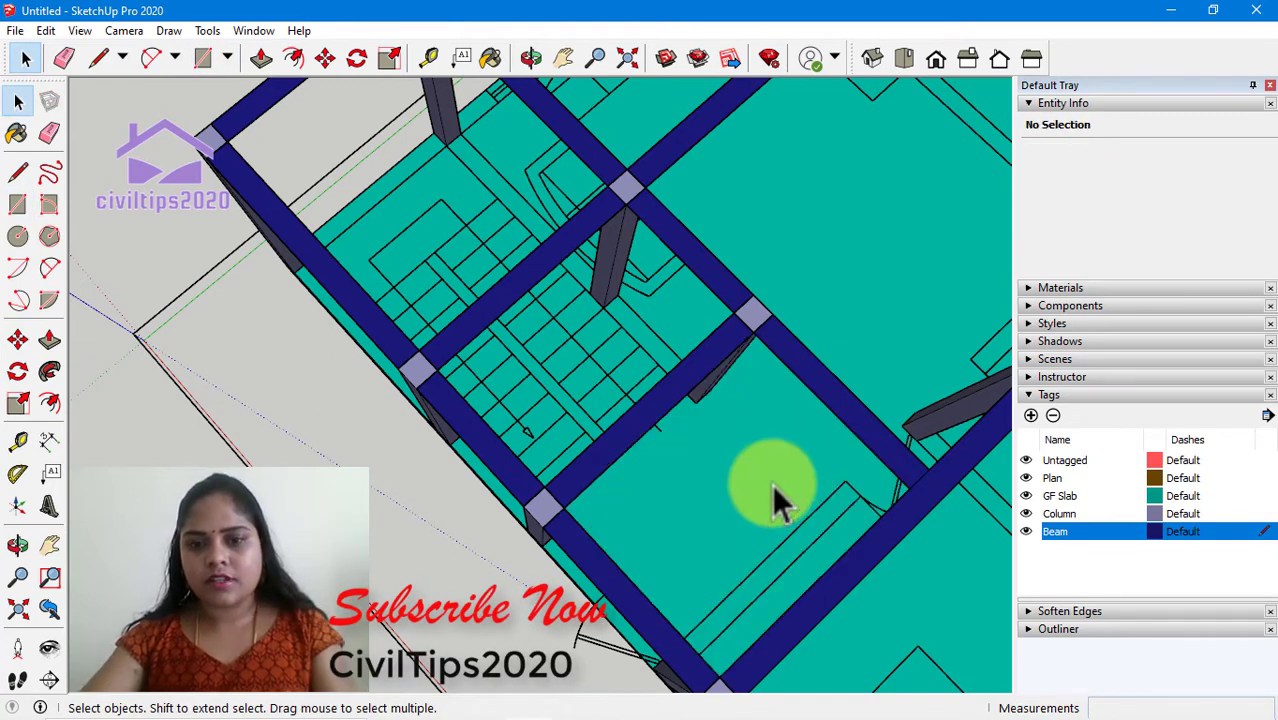
scroll(785, 480, down, 2)
scroll(874, 316, down, 2)
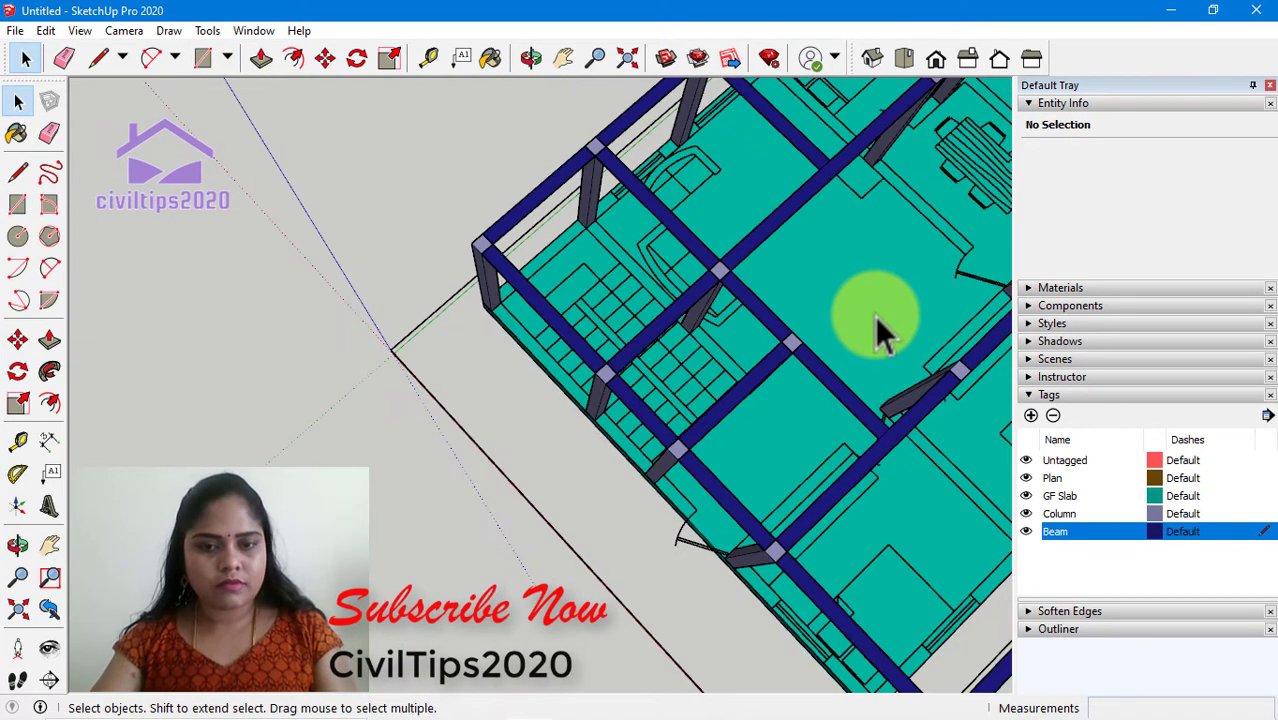
Draw a 9" by 10'9" beam rectangle from the central beam edge to the lower-right outer beam
mouse_move(874, 316)
shift+middle_down()
mouse_move(599, 262)
mouse_move(599, 305)
shift+middle_up()
scroll(607, 261, down, 2)
scroll(606, 240, down, 2)
scroll(607, 310, up, 2)
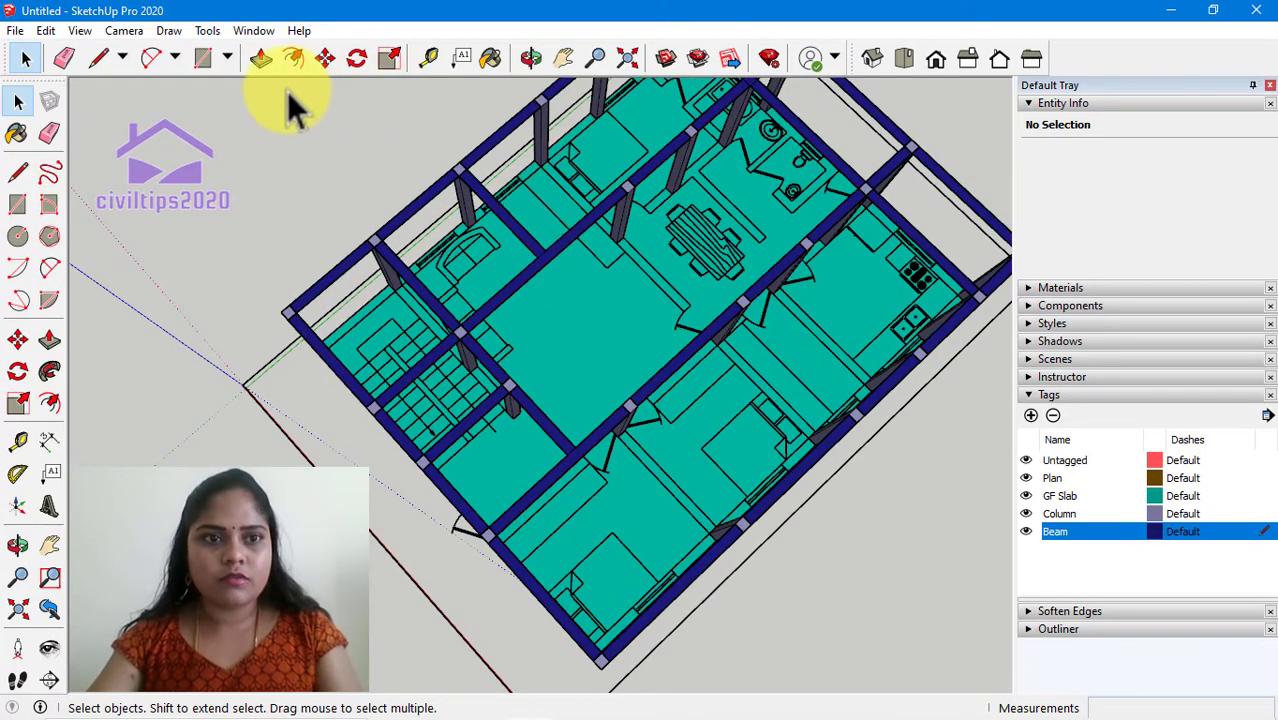
click(261, 58)
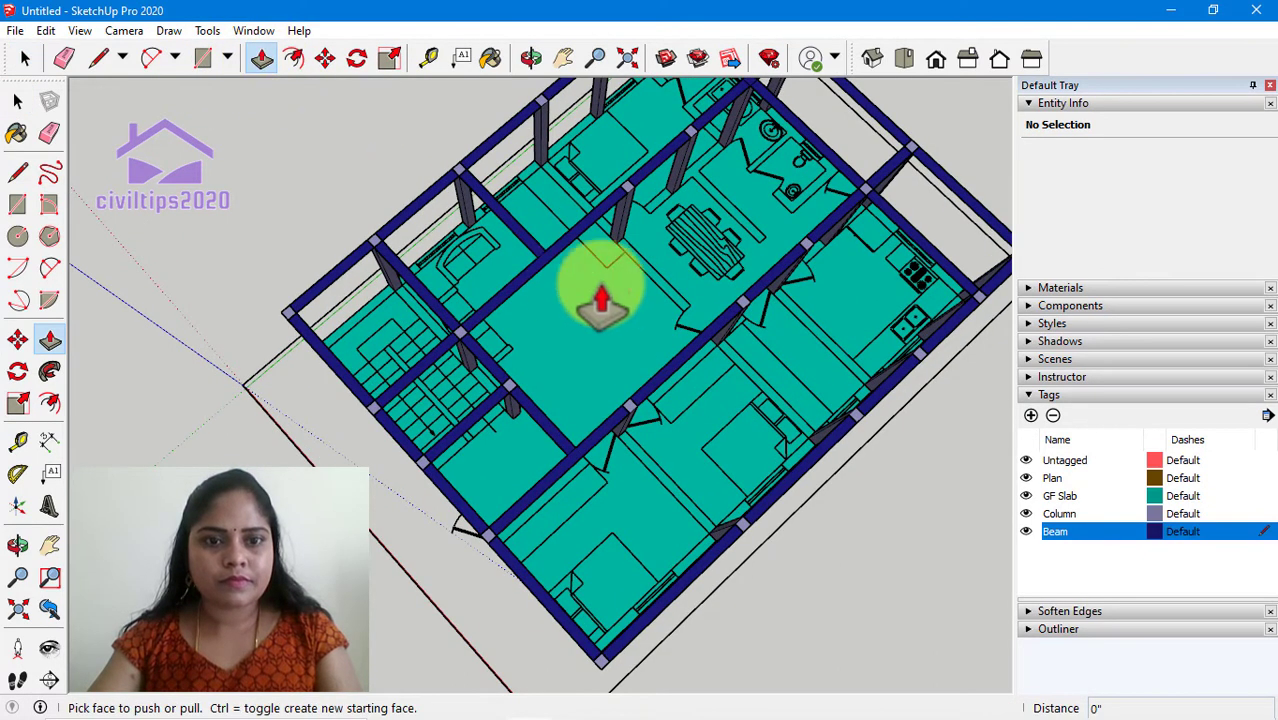
scroll(565, 283, up, 1)
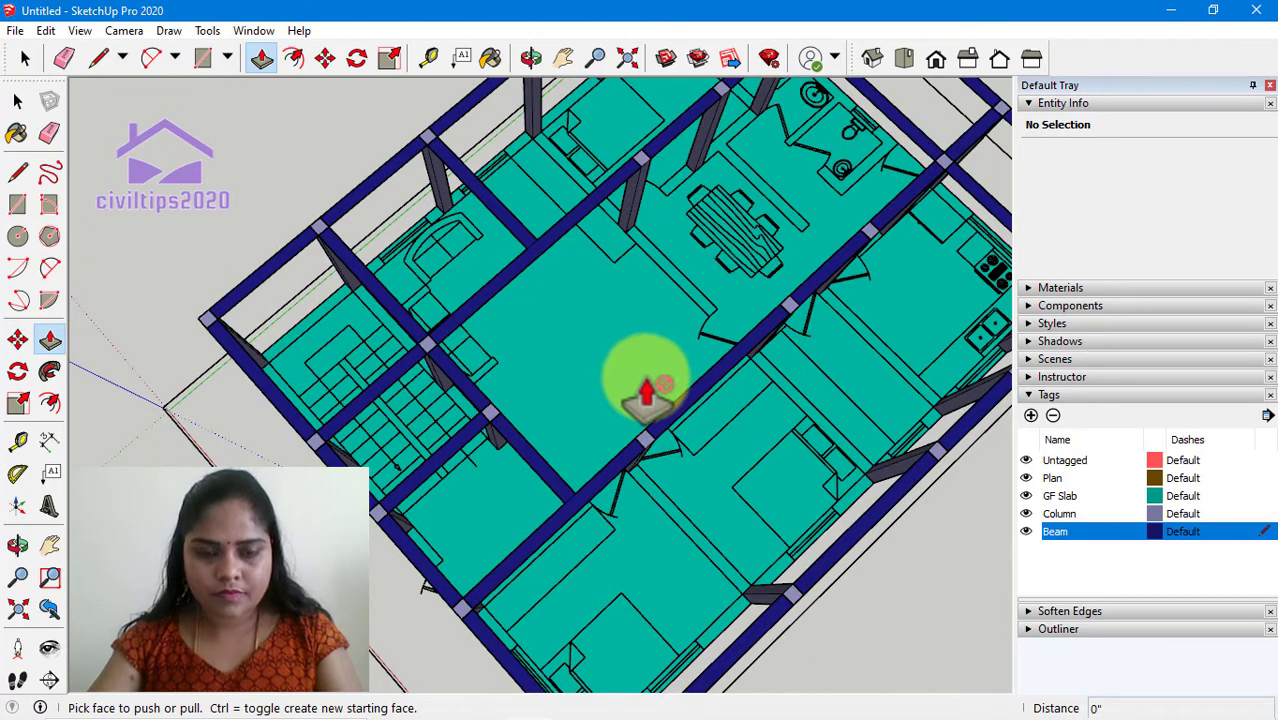
key(r)
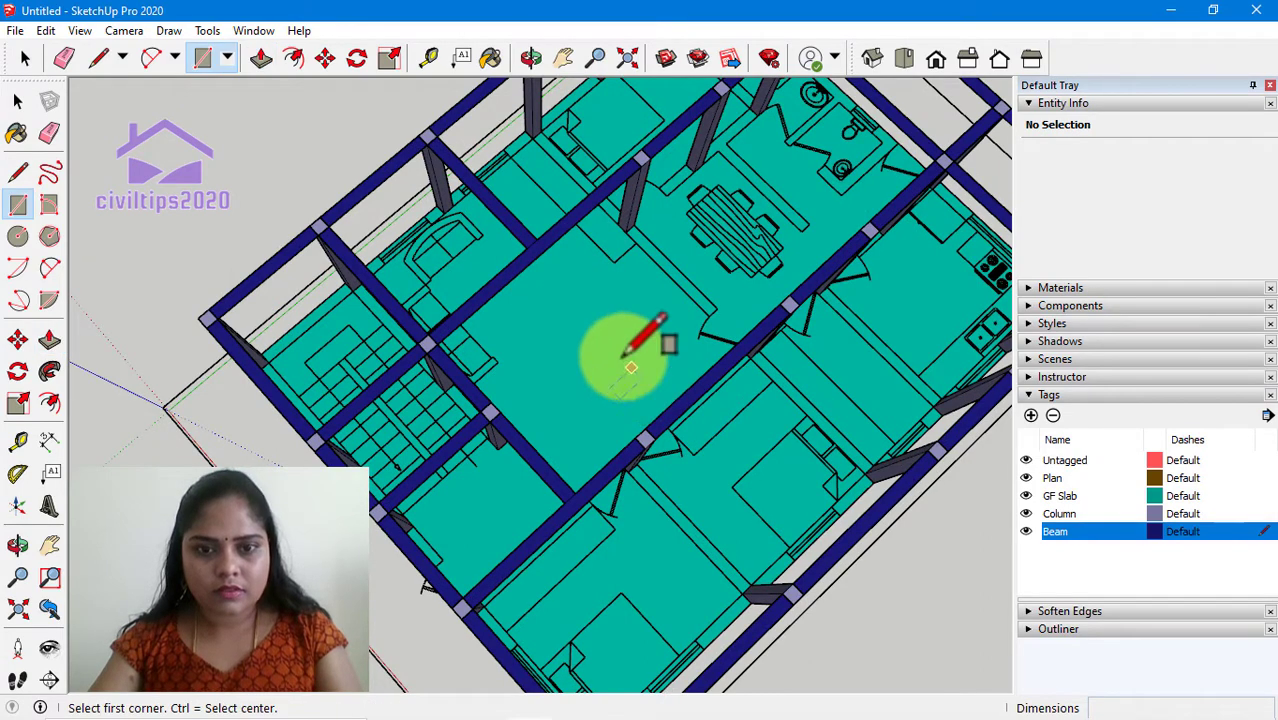
scroll(565, 280, up, 2)
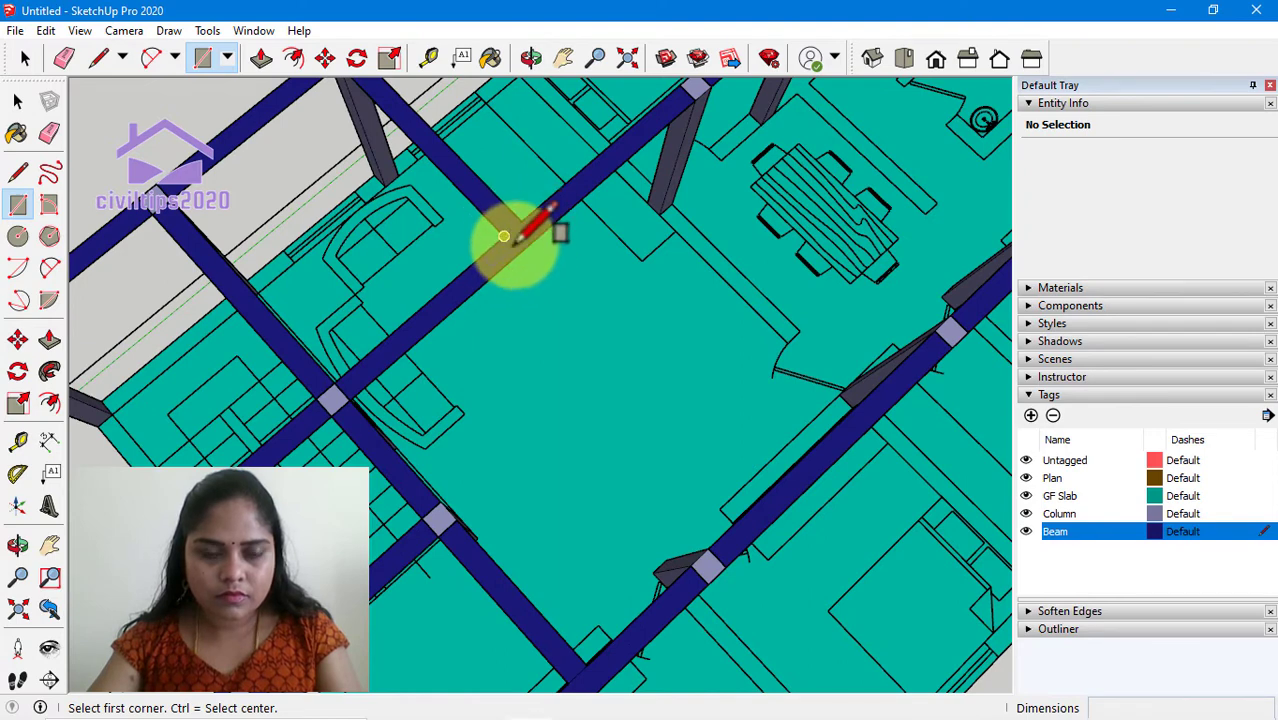
scroll(550, 262, up, 1)
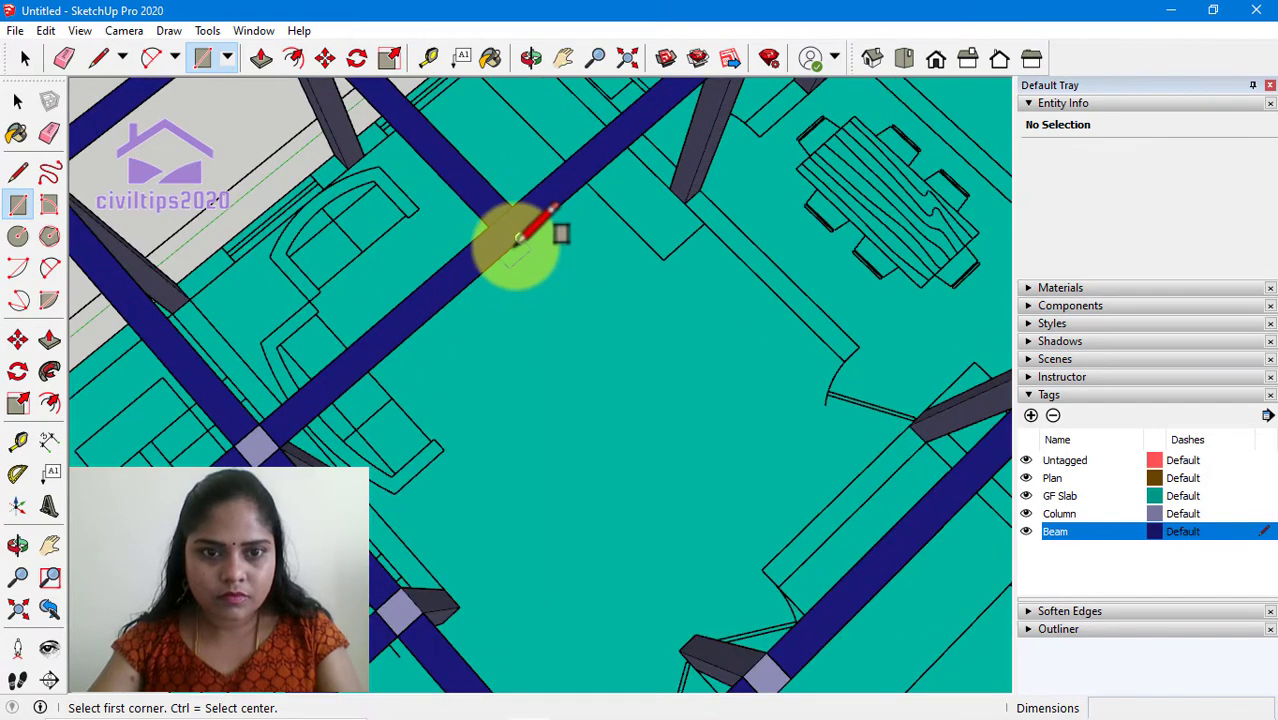
click(509, 248)
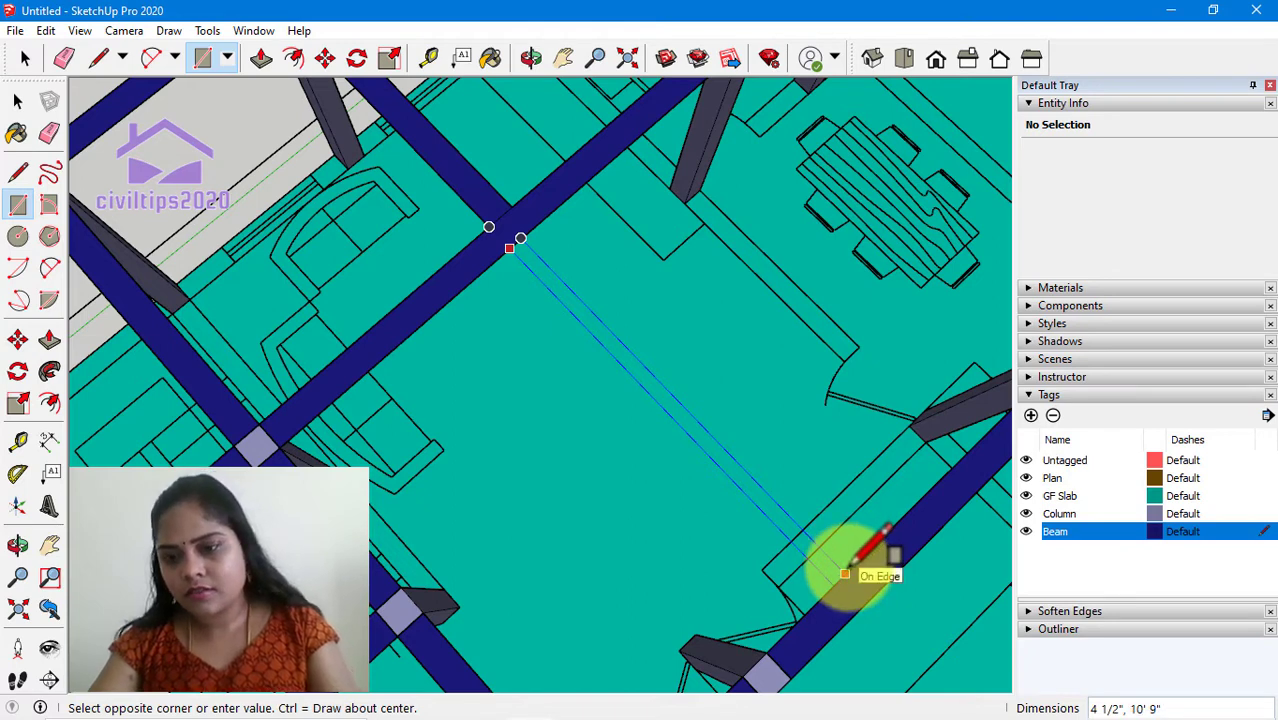
middle_drag(845, 575, 858, 560)
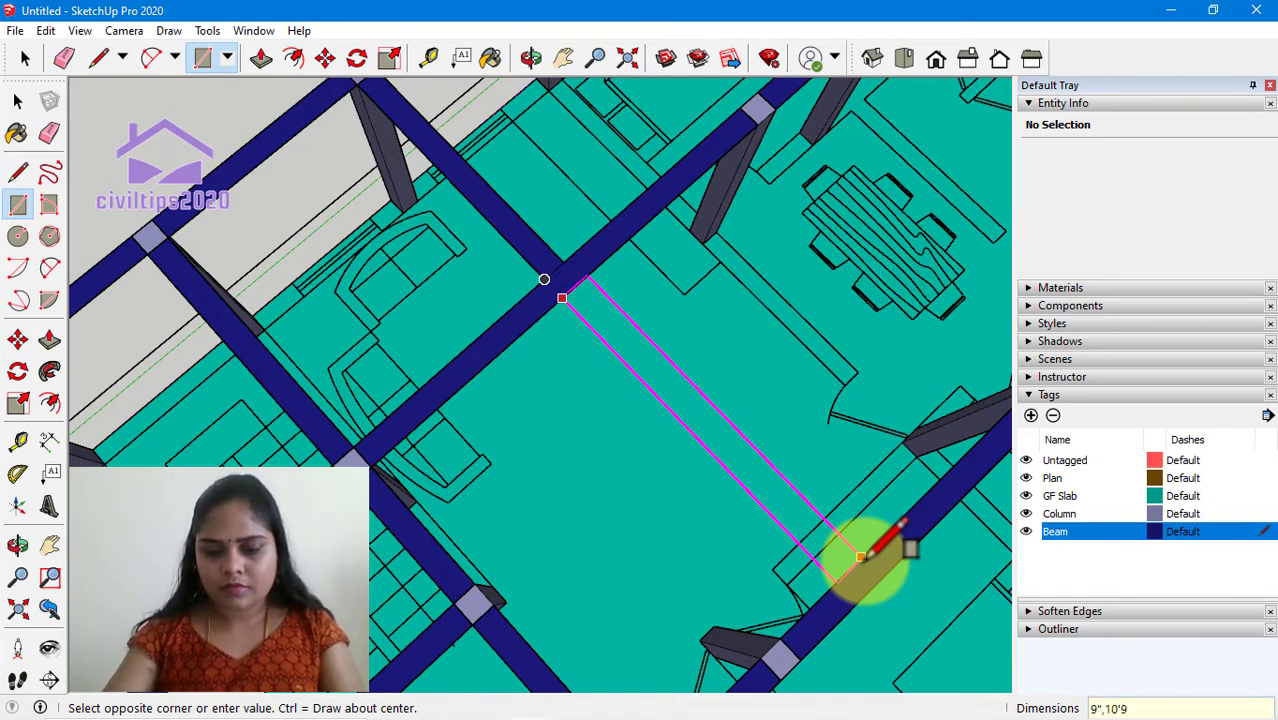
click(861, 557)
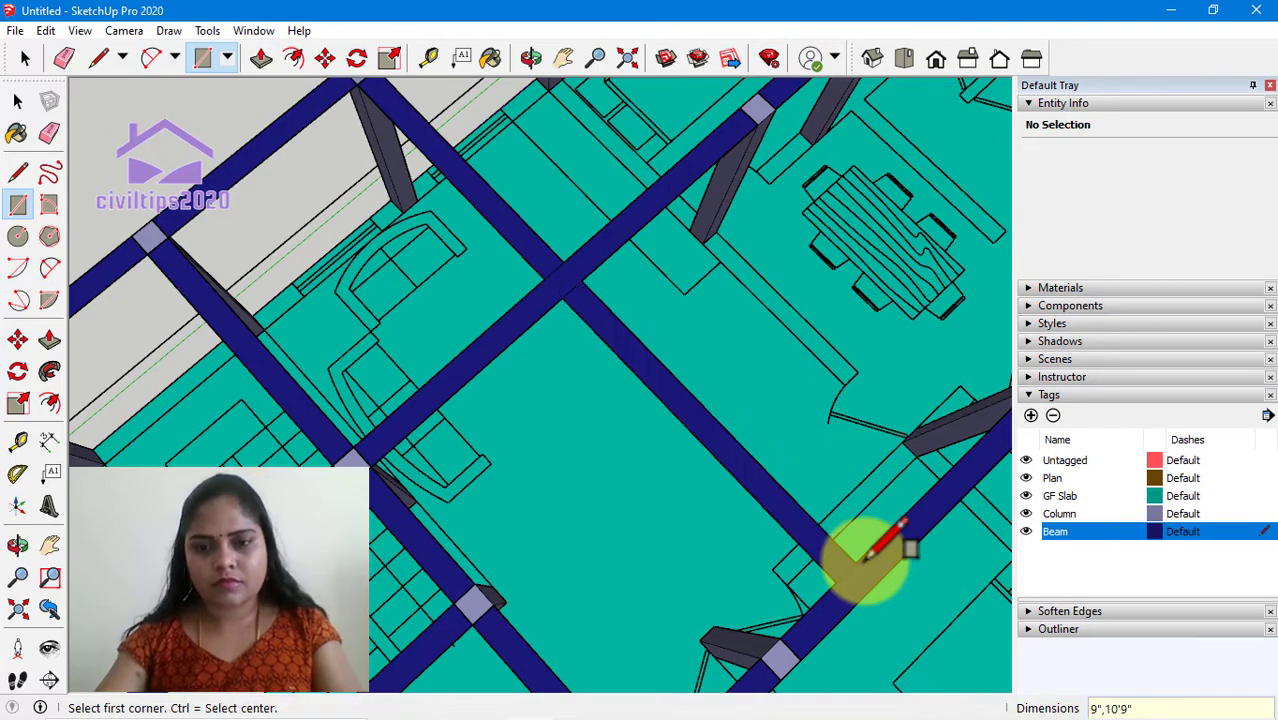
key(space)
scroll(850, 465, down, 2)
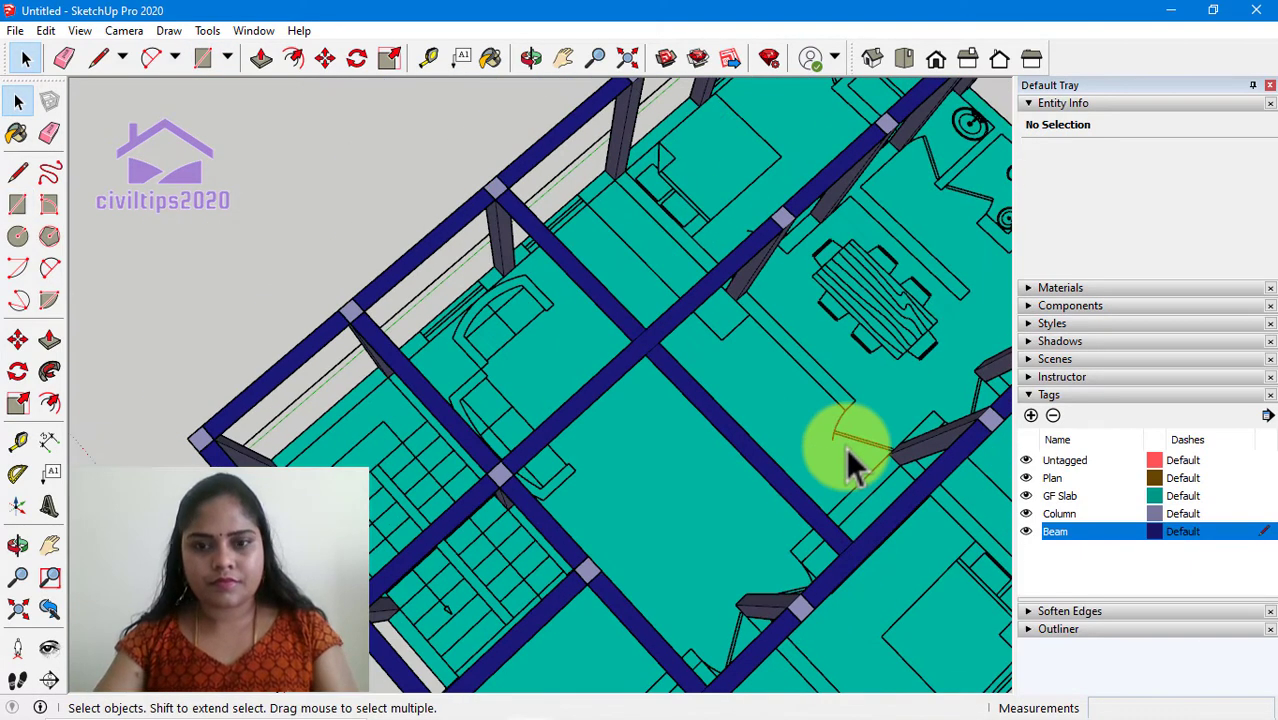
Pan to the model's right end and draw a beam rectangle from a column corner across the room
scroll(845, 456, down, 2)
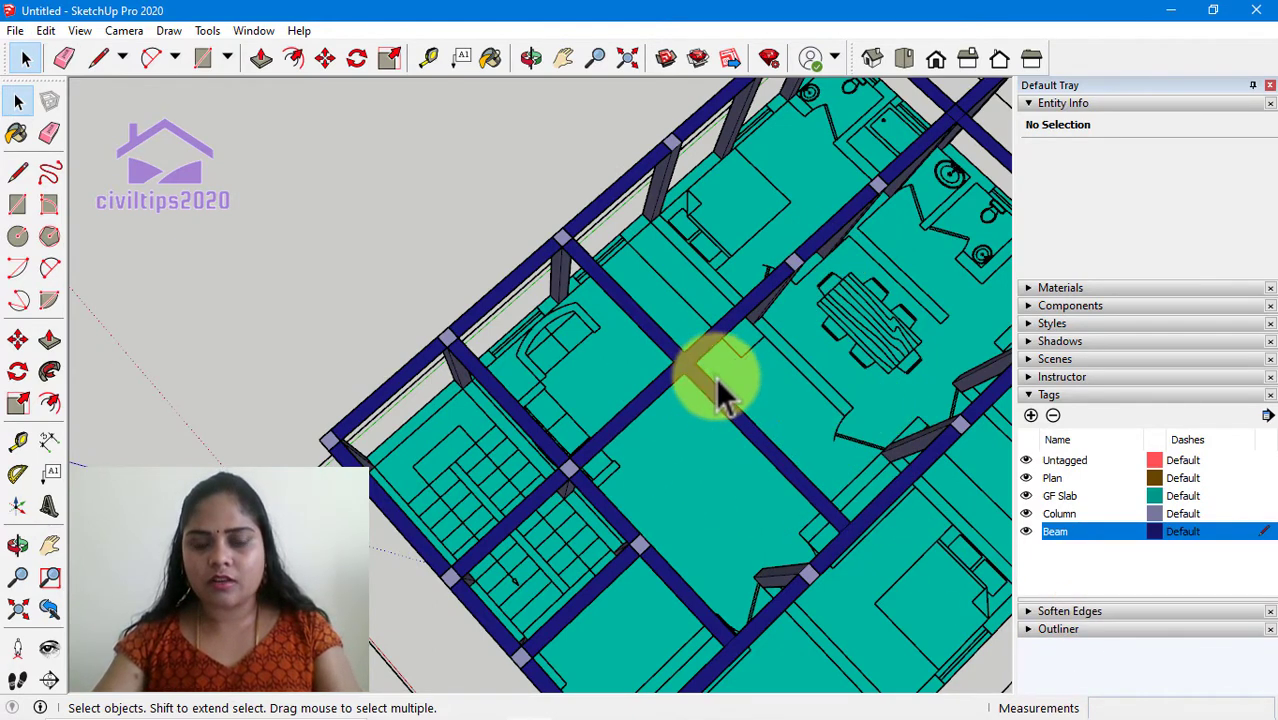
scroll(722, 393, down, 3)
key(r)
scroll(800, 320, up, 3)
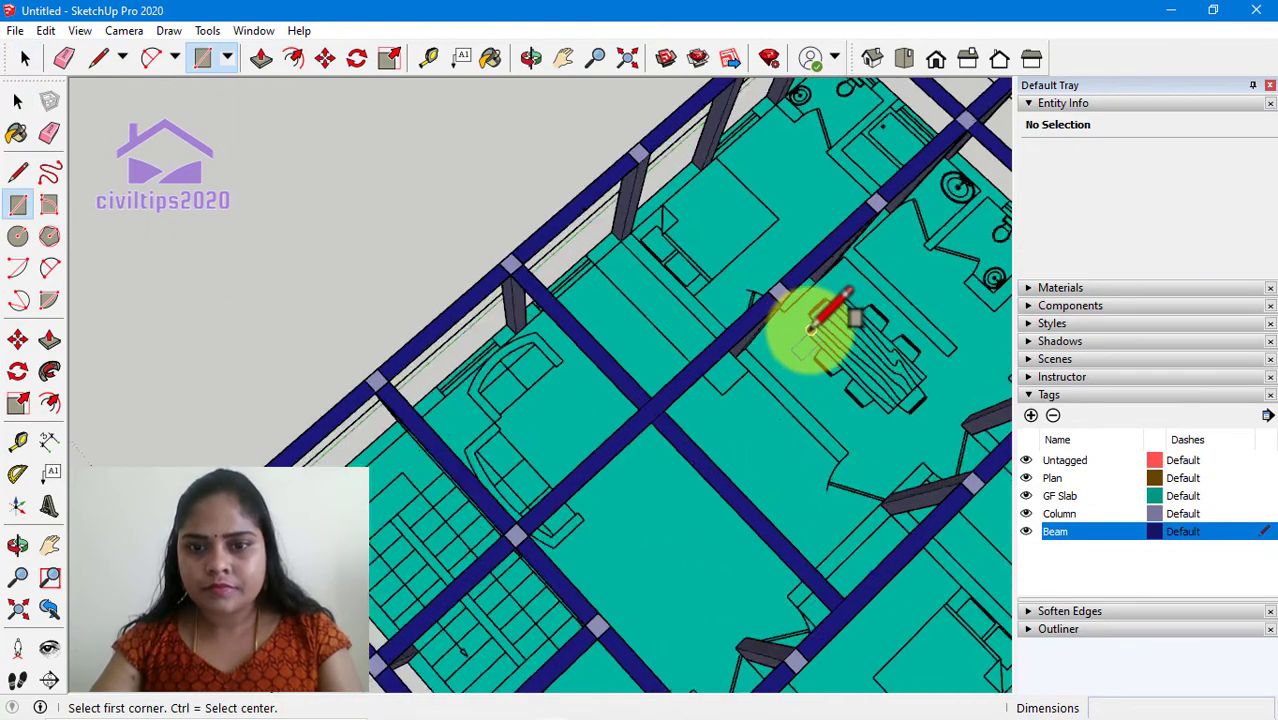
scroll(812, 330, up, 1)
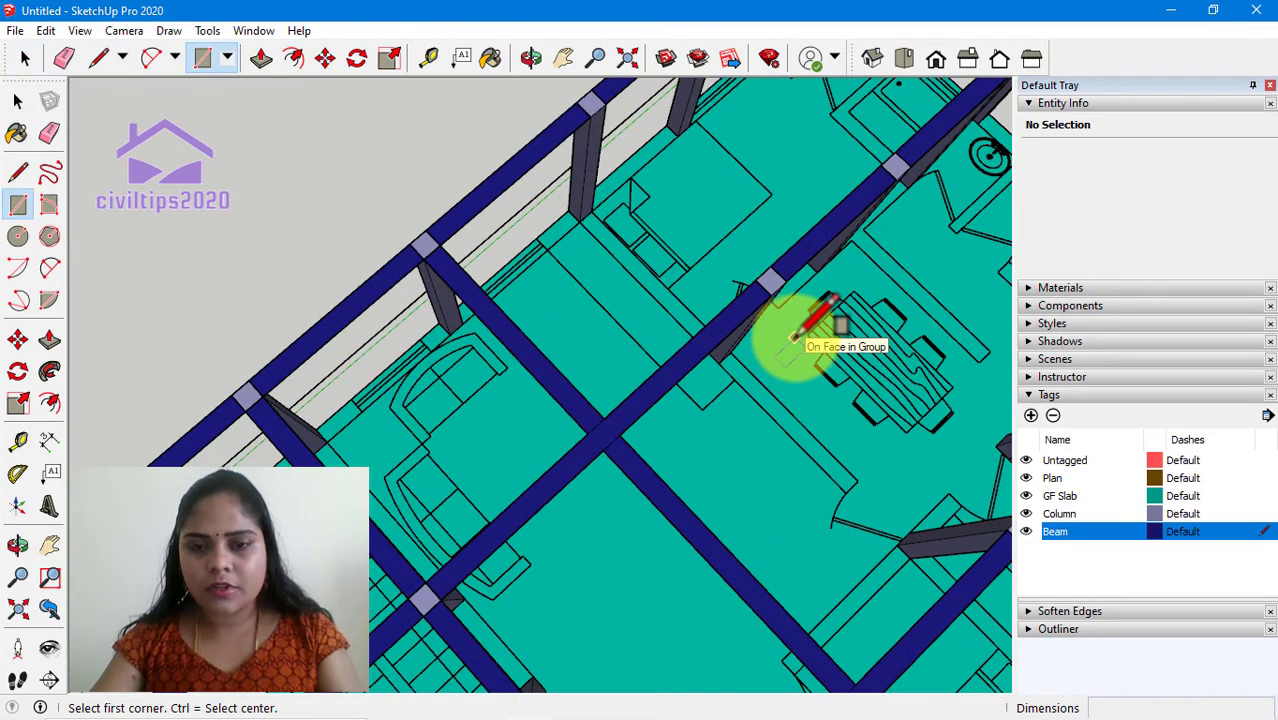
scroll(798, 370, down, 1)
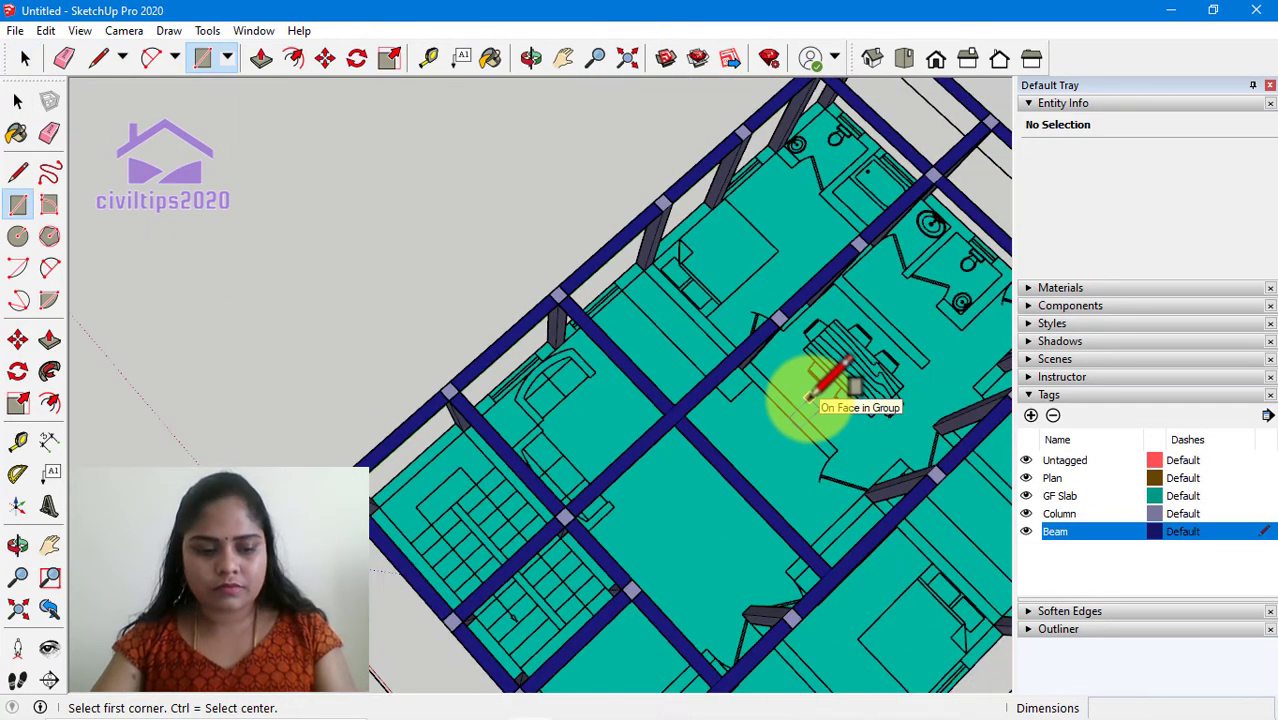
shift+middle_drag(808, 398, 519, 334)
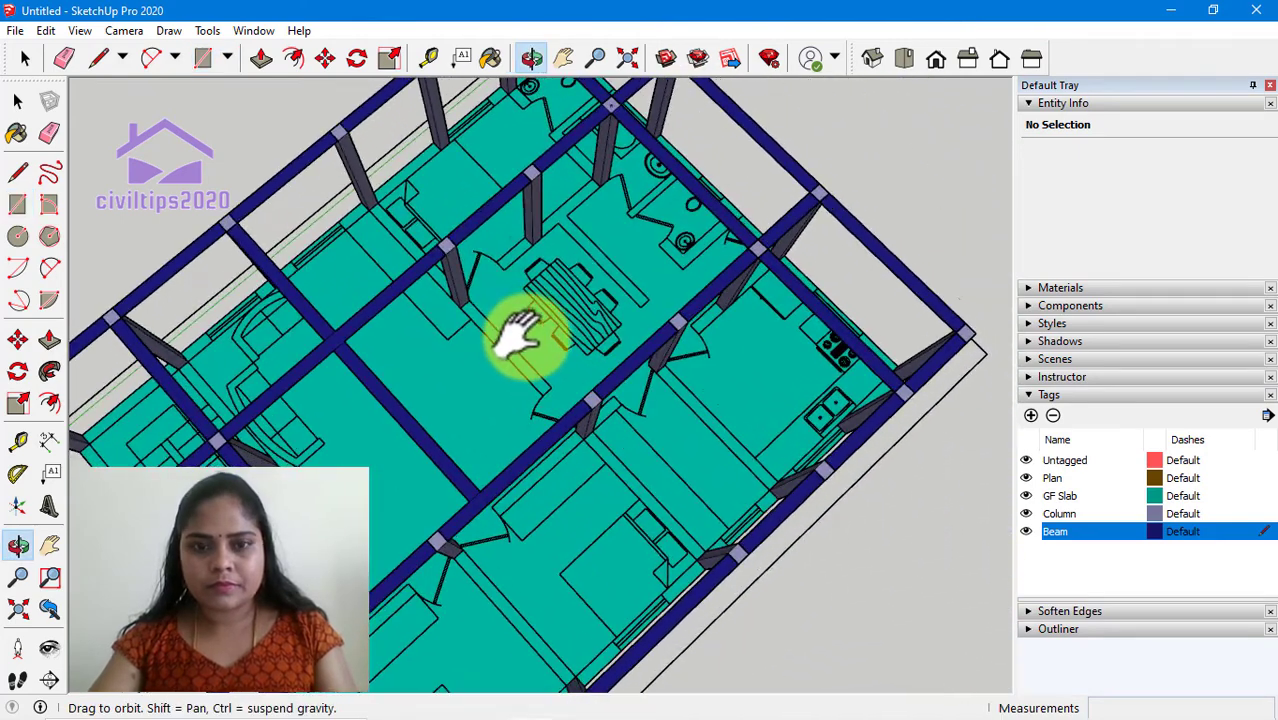
scroll(462, 274, down, 1)
scroll(470, 280, down, 1)
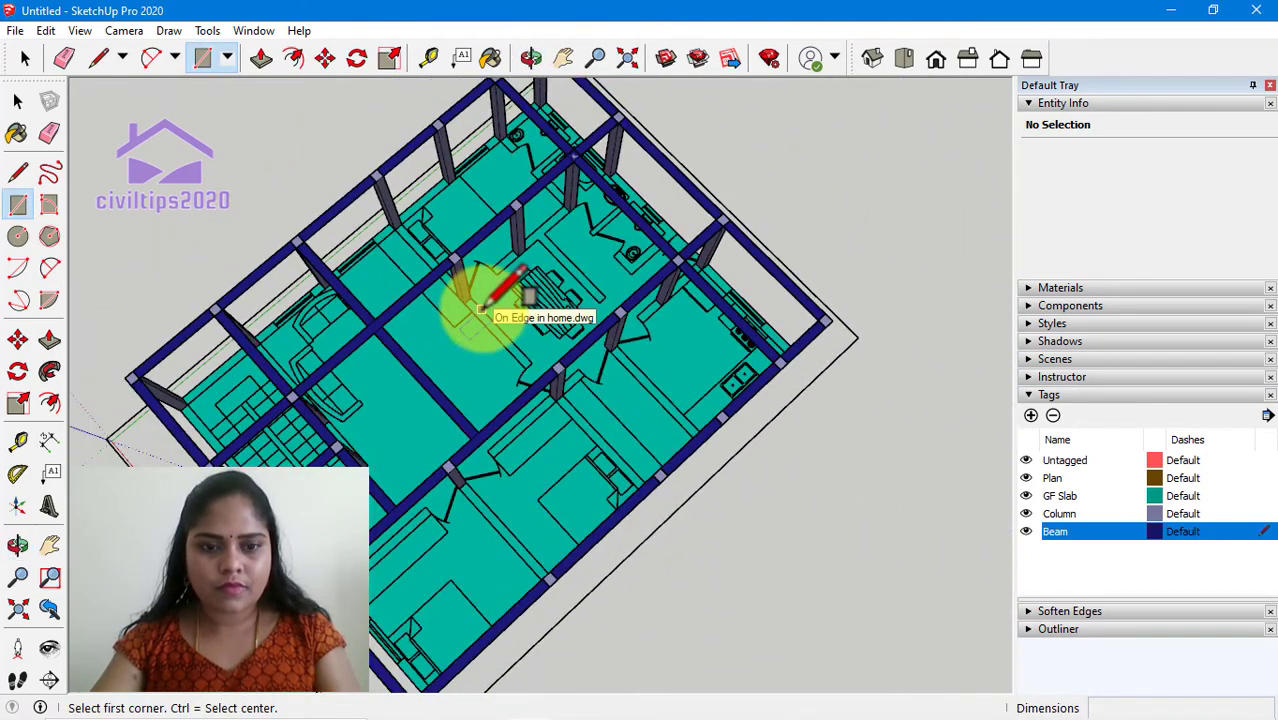
scroll(468, 535, up, 1)
scroll(471, 528, up, 1)
click(443, 458)
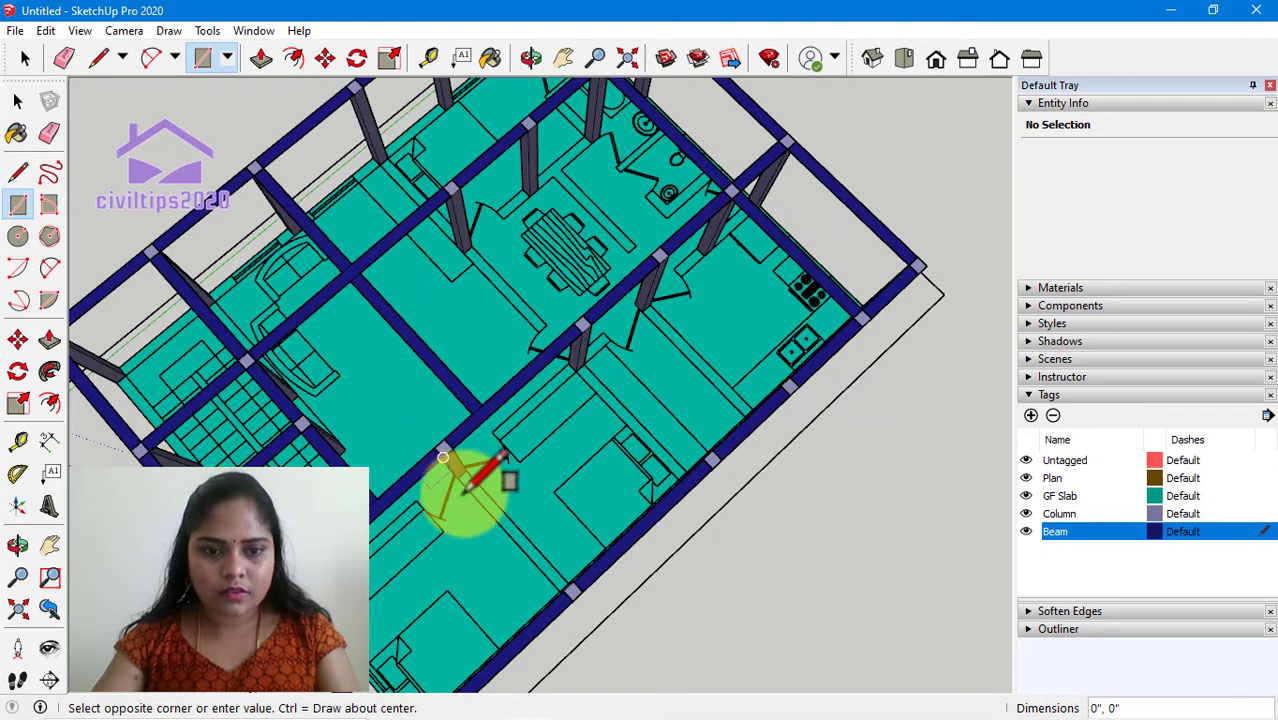
click(572, 581)
key(space)
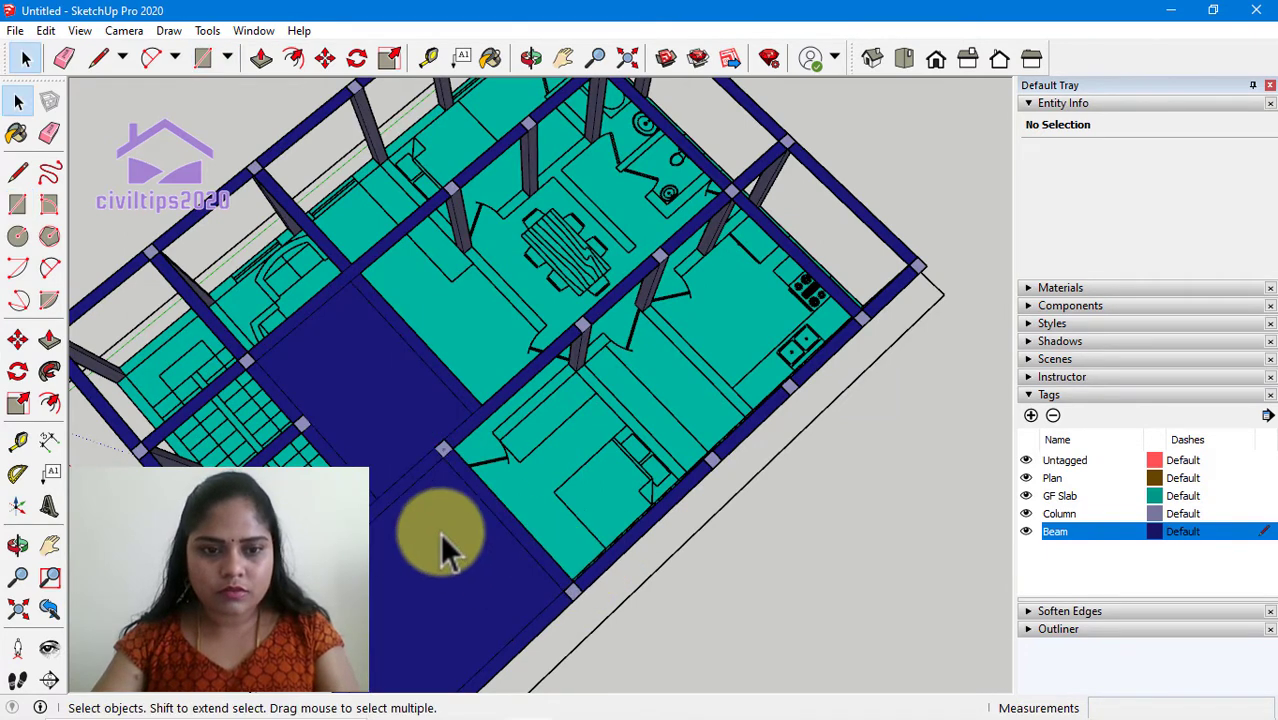
Delete the three stray dark blue faces left between the beams
click(440, 536)
key(Delete)
click(380, 398)
key(Delete)
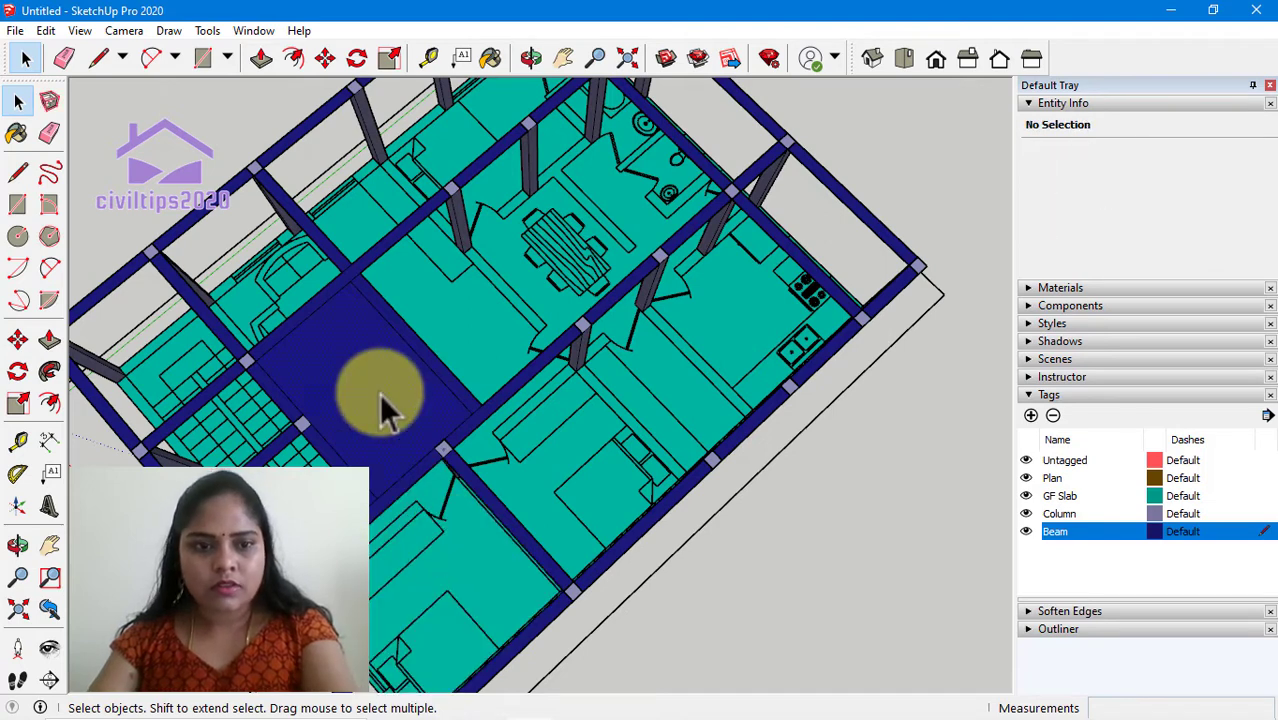
click(379, 393)
key(Delete)
Check the properties of the column group and the GF Slab group
scroll(450, 460, up, 1)
scroll(450, 460, up, 1)
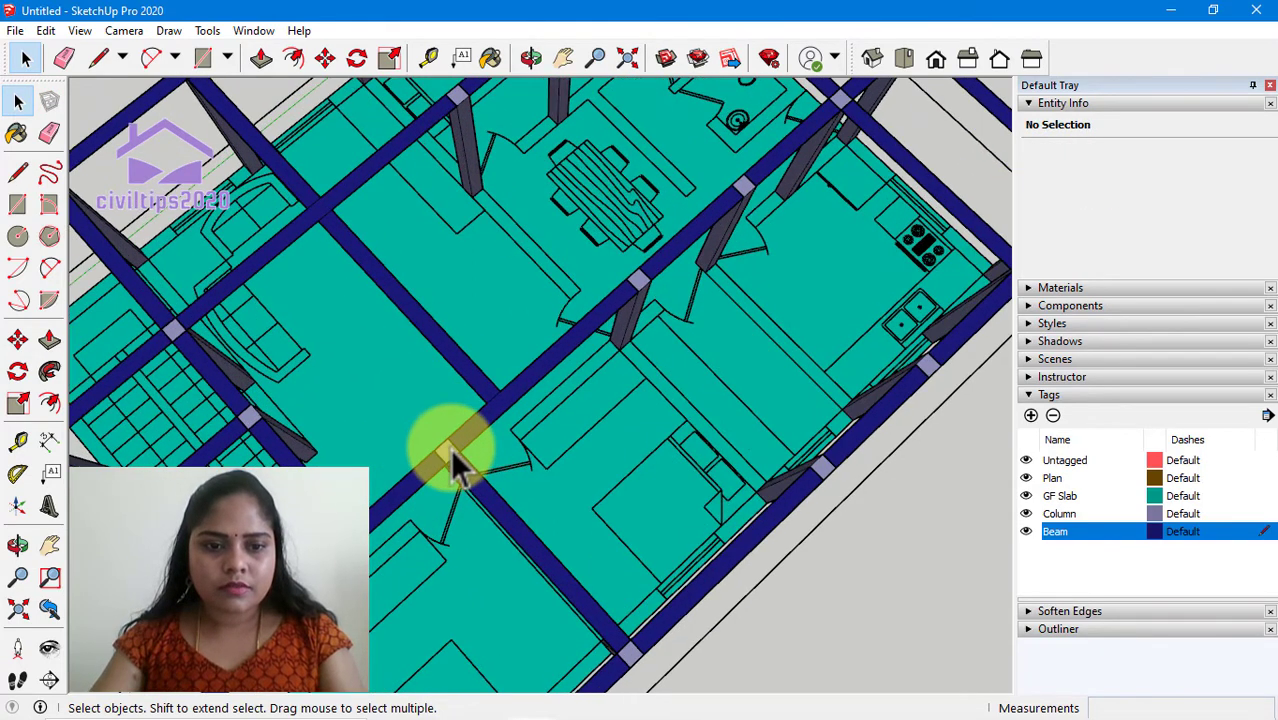
scroll(455, 470, down, 2)
click(400, 425)
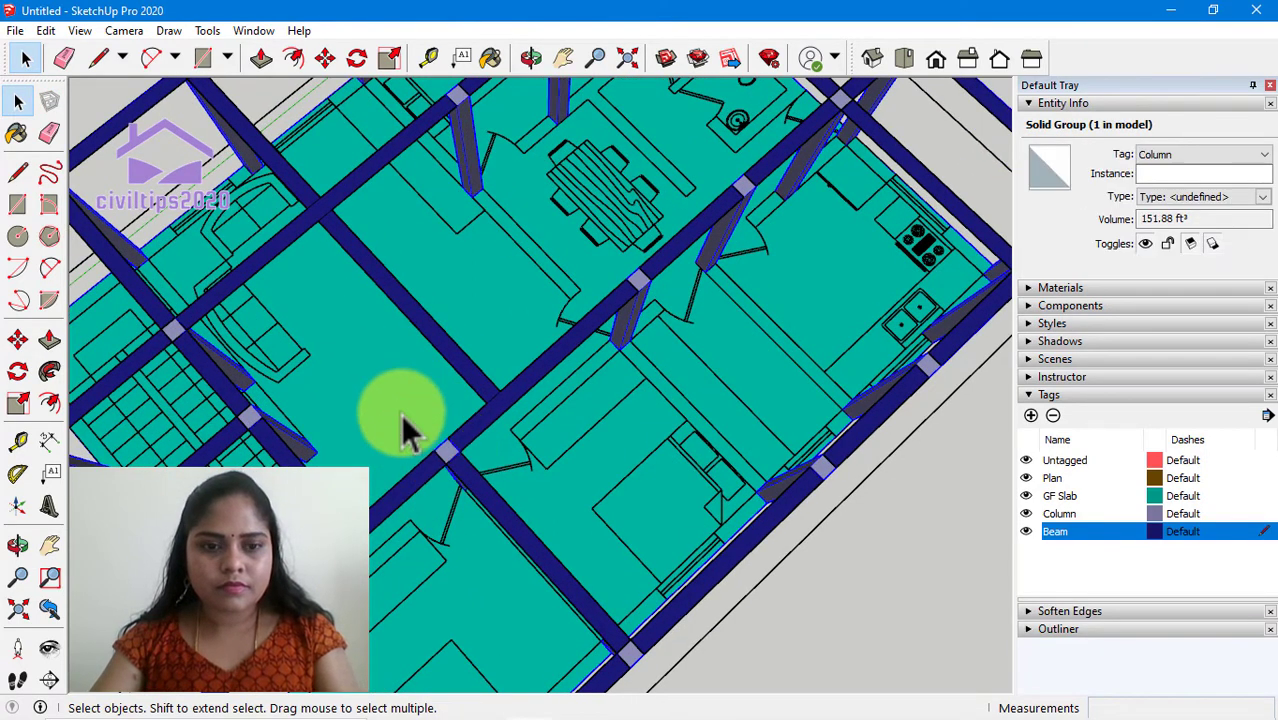
click(585, 508)
scroll(620, 495, down, 2)
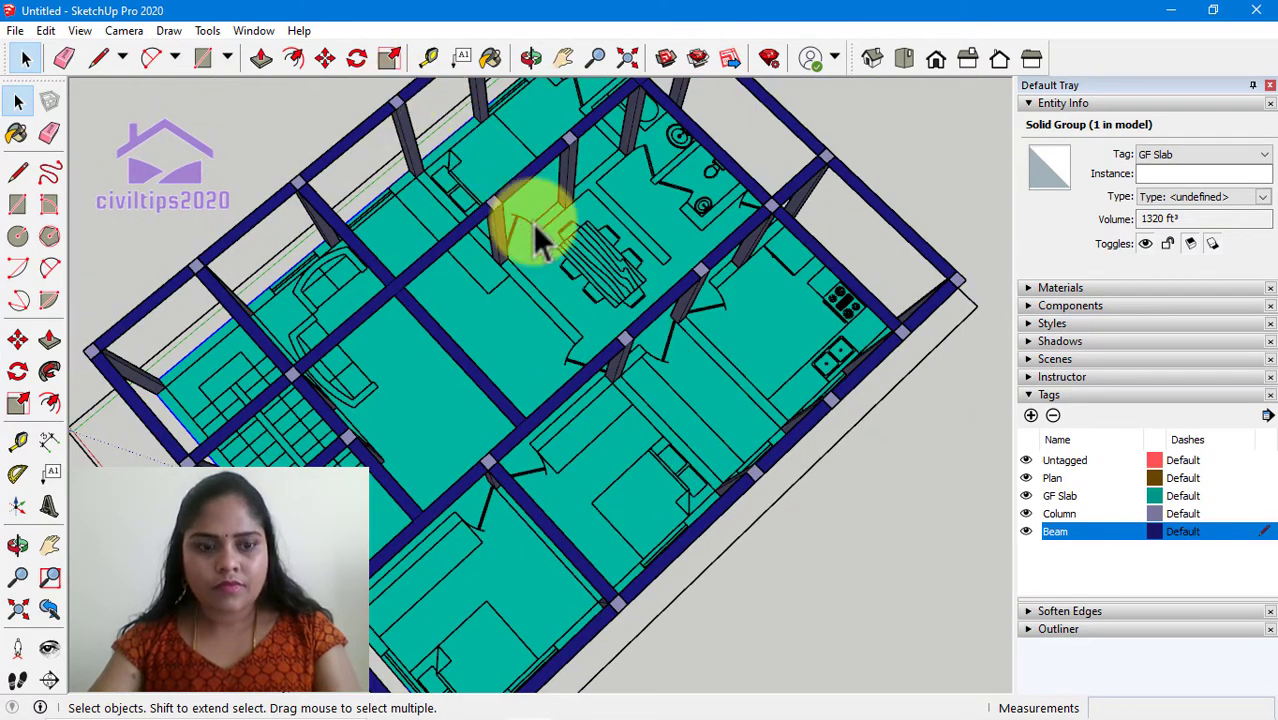
Draw another beam from a column corner to the outer beam and select the room's square face
key(r)
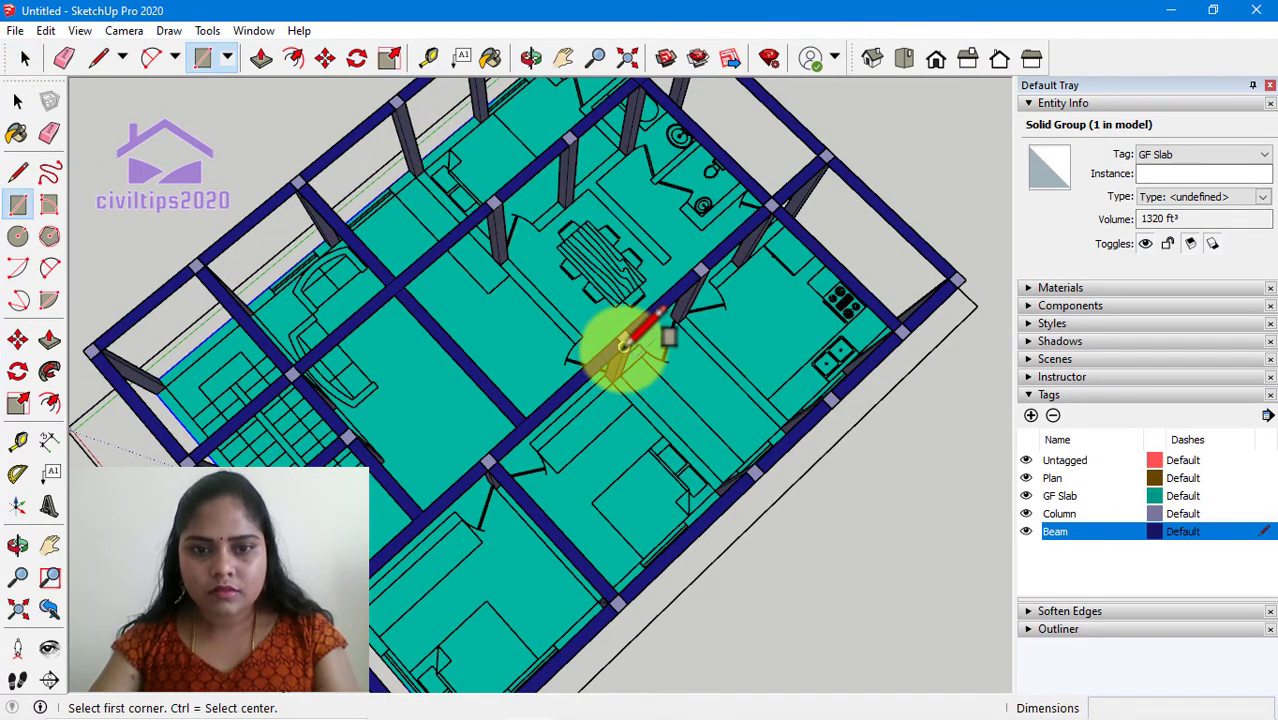
click(624, 345)
scroll(740, 432, up, 2)
scroll(760, 465, up, 2)
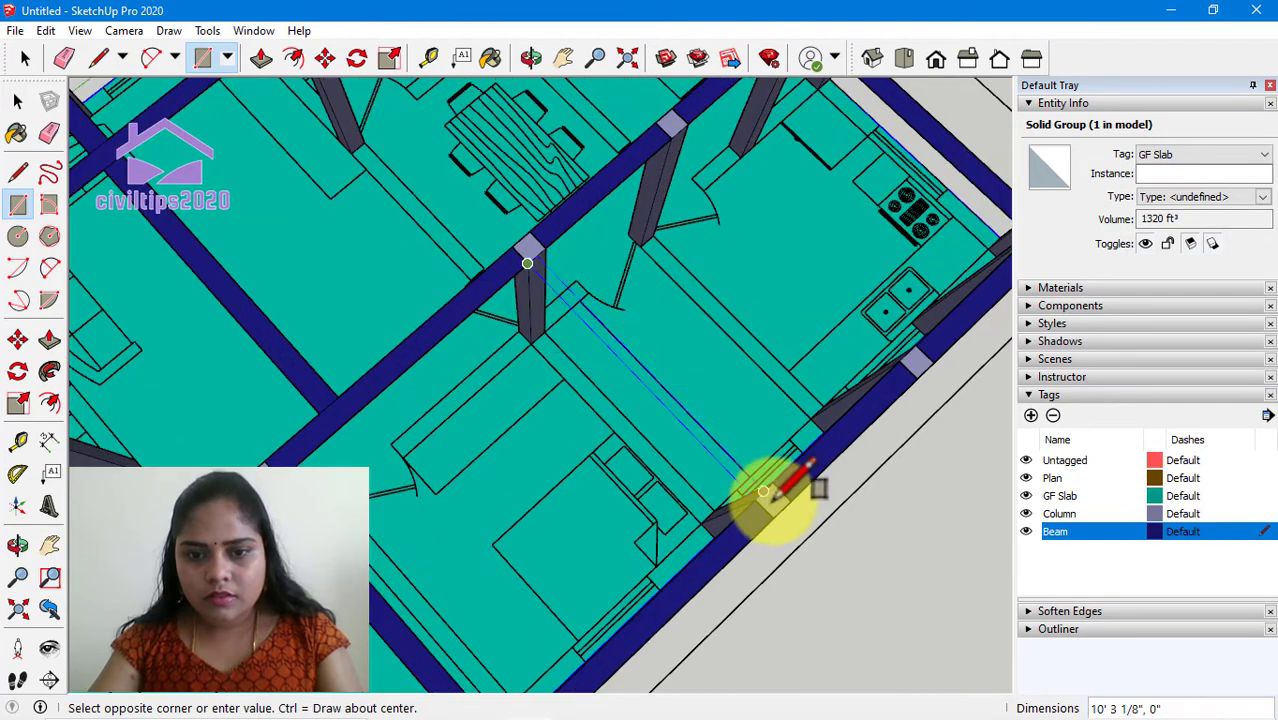
text(10', 9)
click(772, 483)
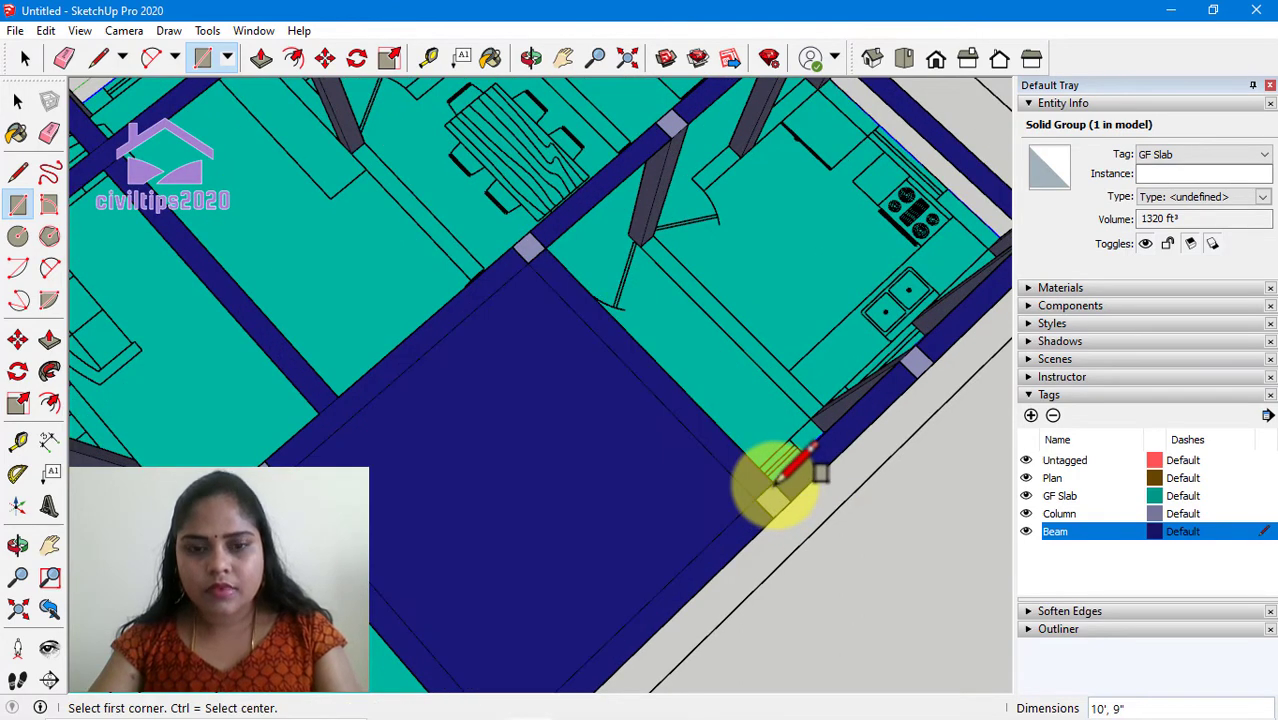
key(space)
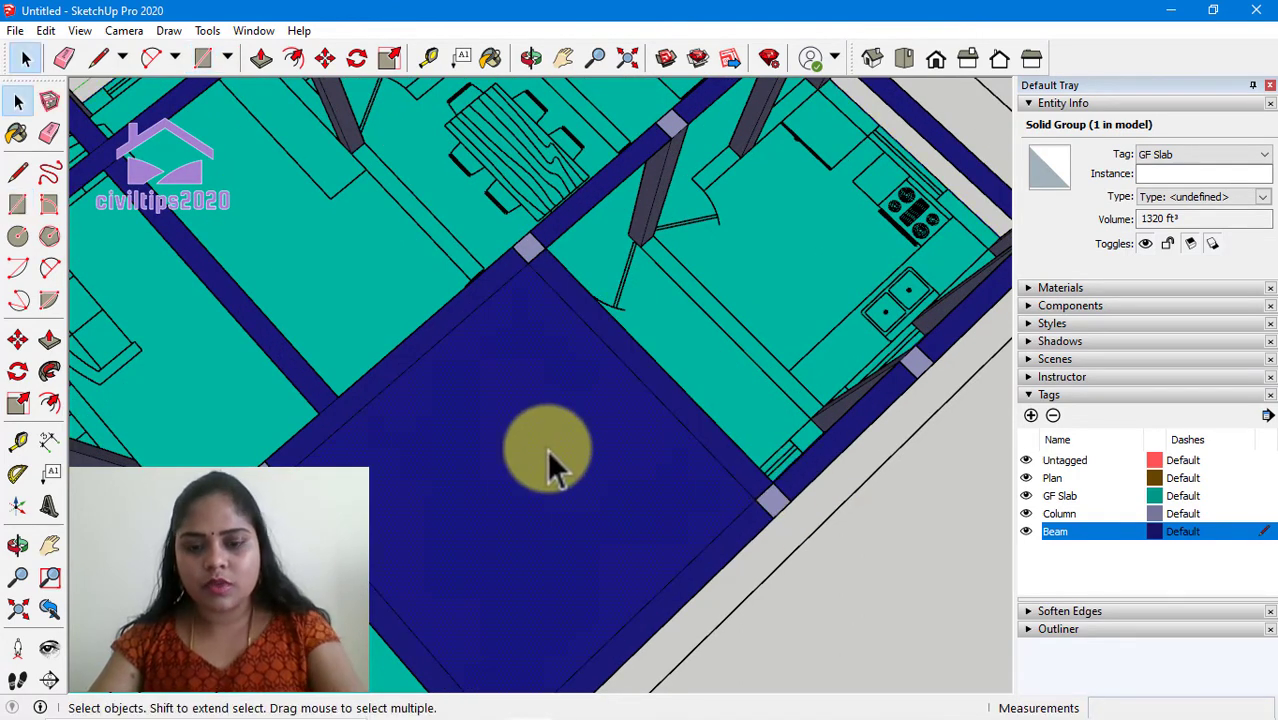
click(547, 449)
middle_drag(546, 449, 765, 383)
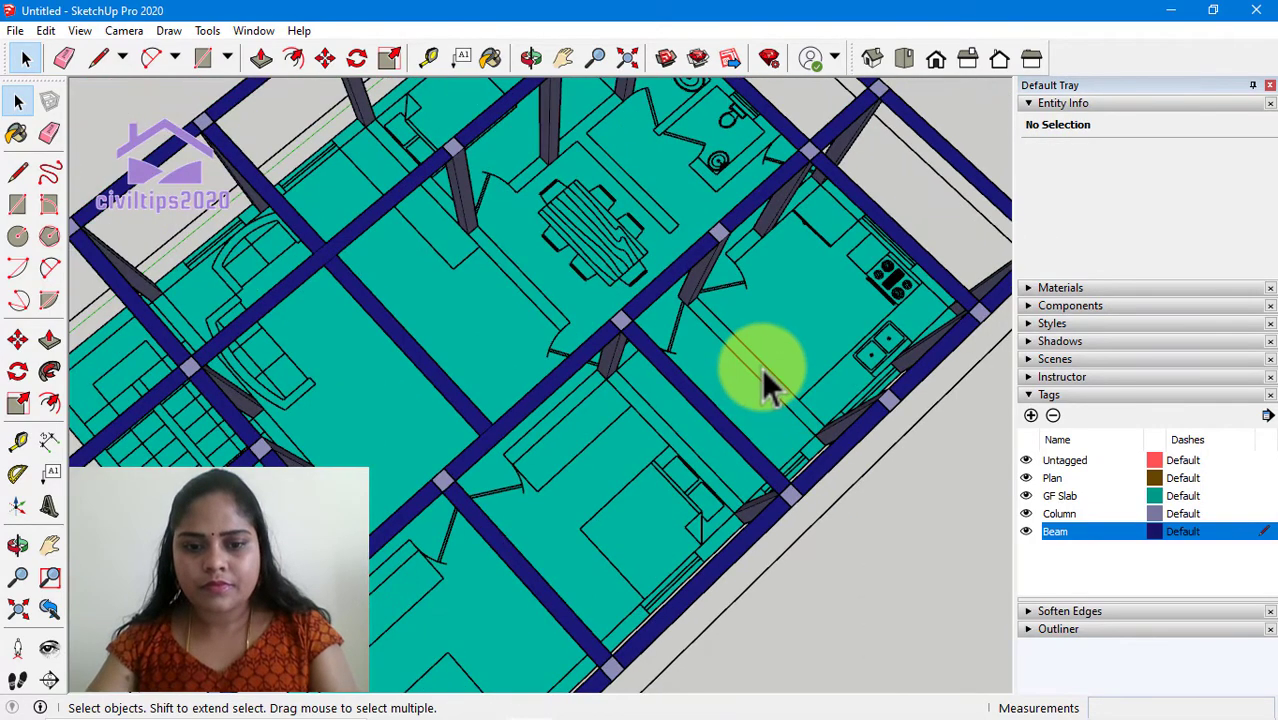
Draw one more beam rectangle and delete the stray filled faces over the upper room
key(r)
click(767, 357)
scroll(764, 290, up, 3)
click(758, 295)
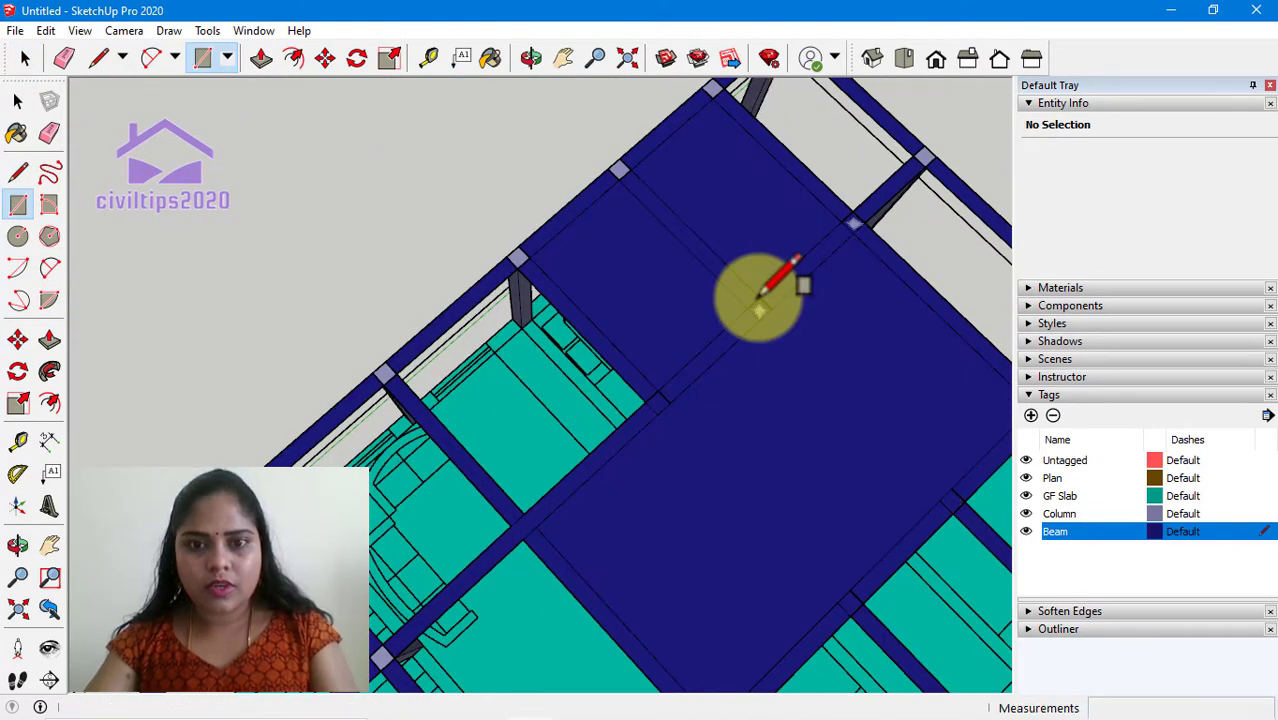
key(space)
click(694, 305)
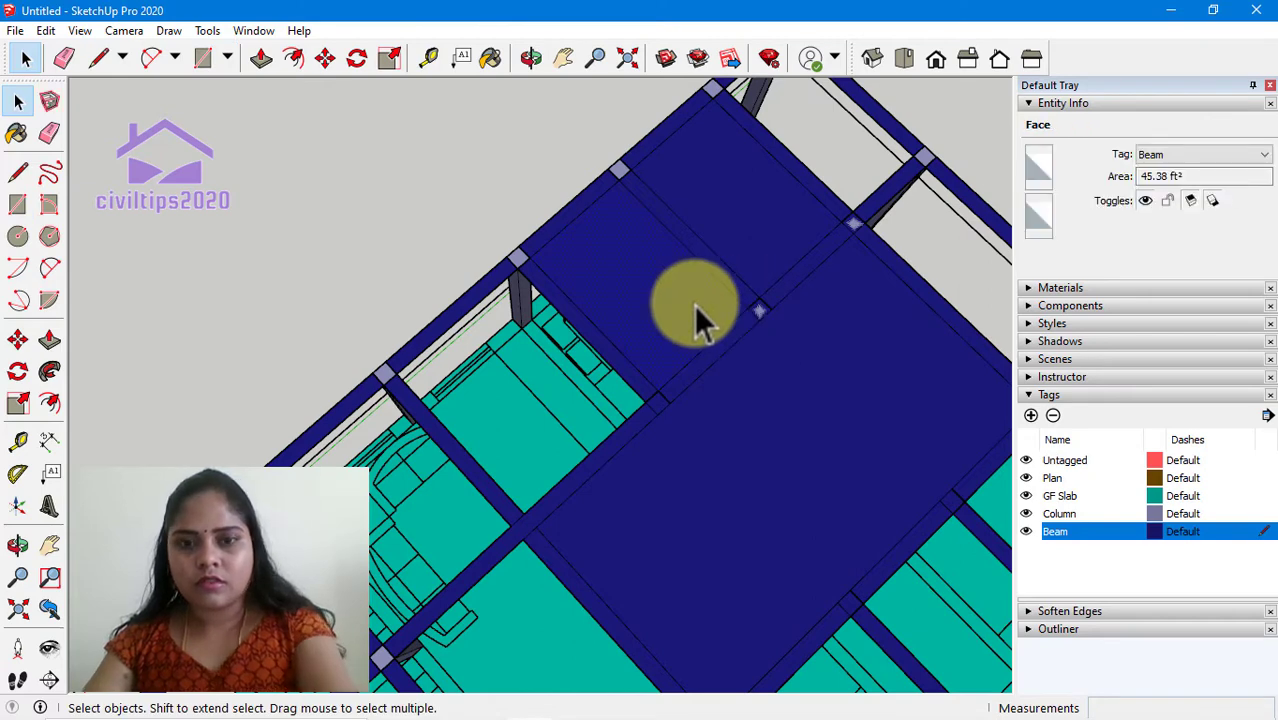
key(Delete)
key(Delete)
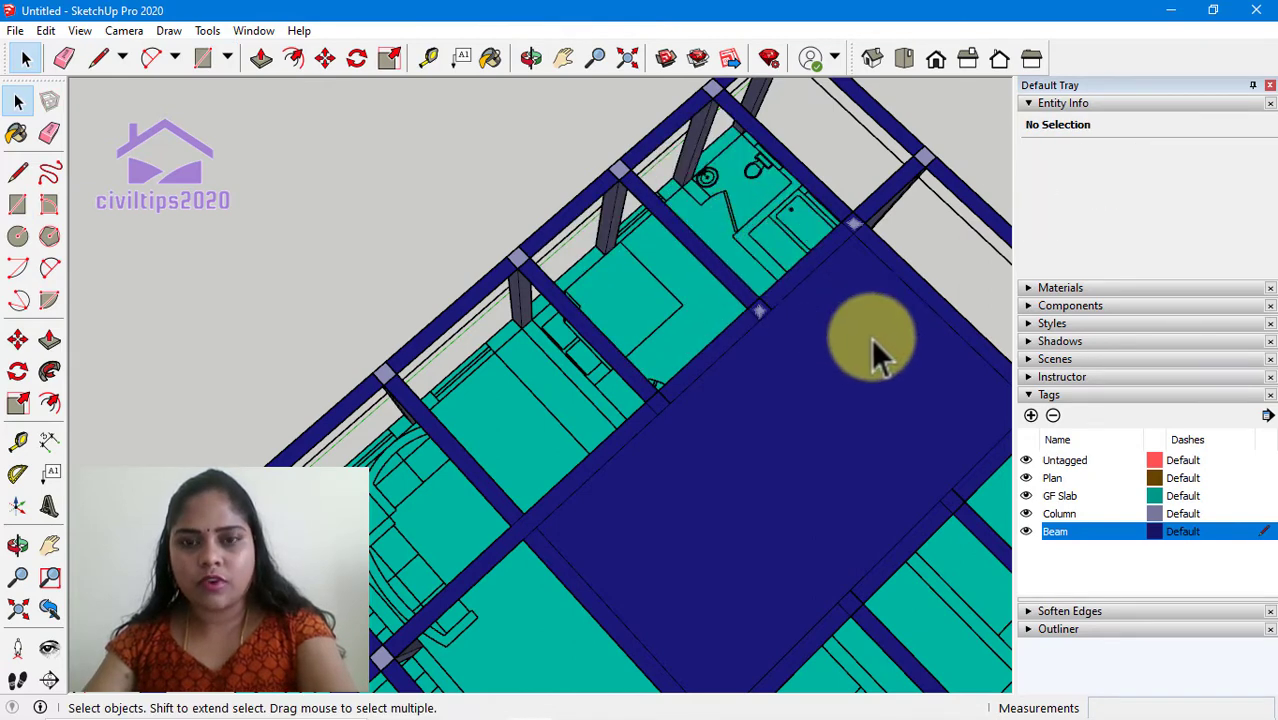
click(898, 339)
key(Delete)
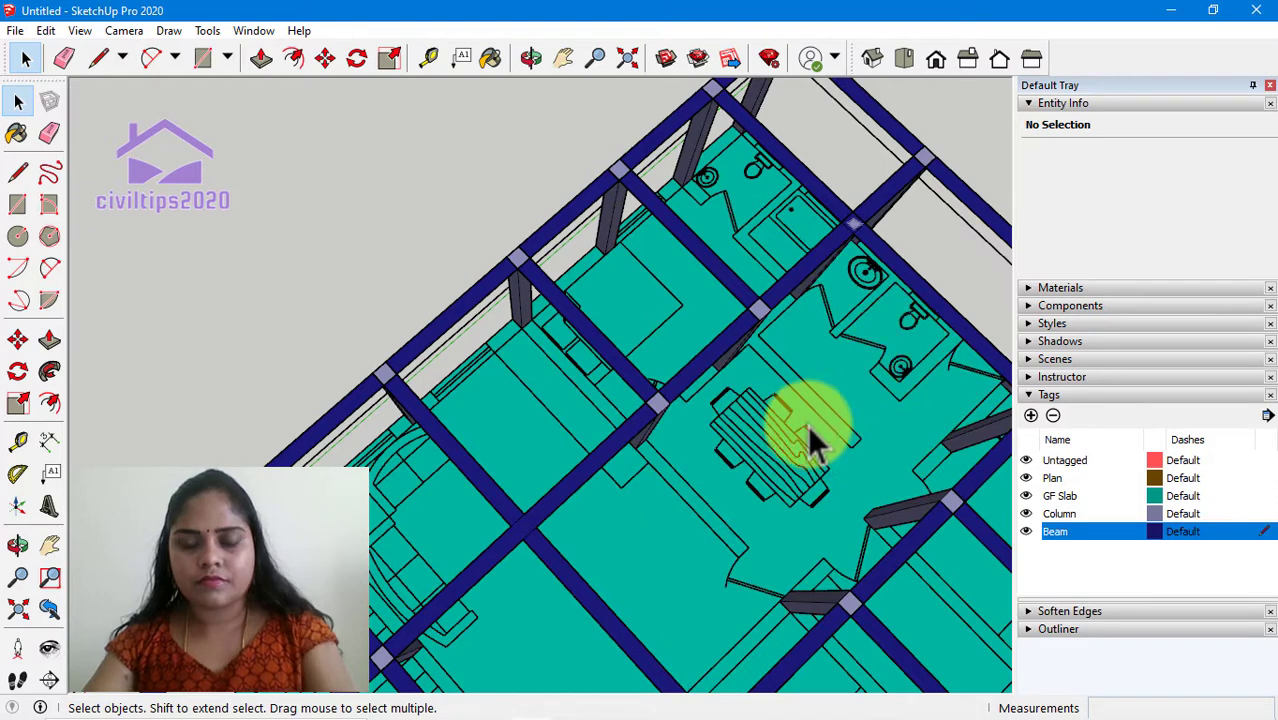
click(855, 230)
key(Delete)
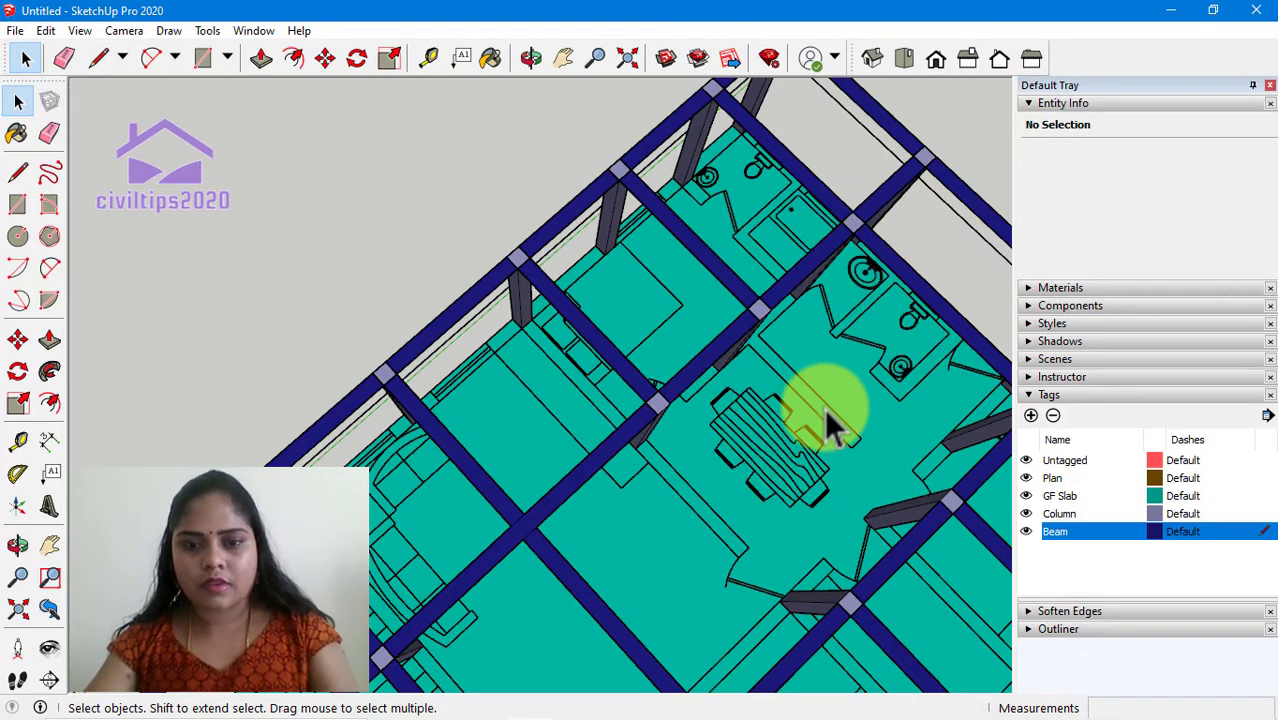
Draw a beam rectangle between beam endpoints and delete its two dark-blue bay faces
key(r)
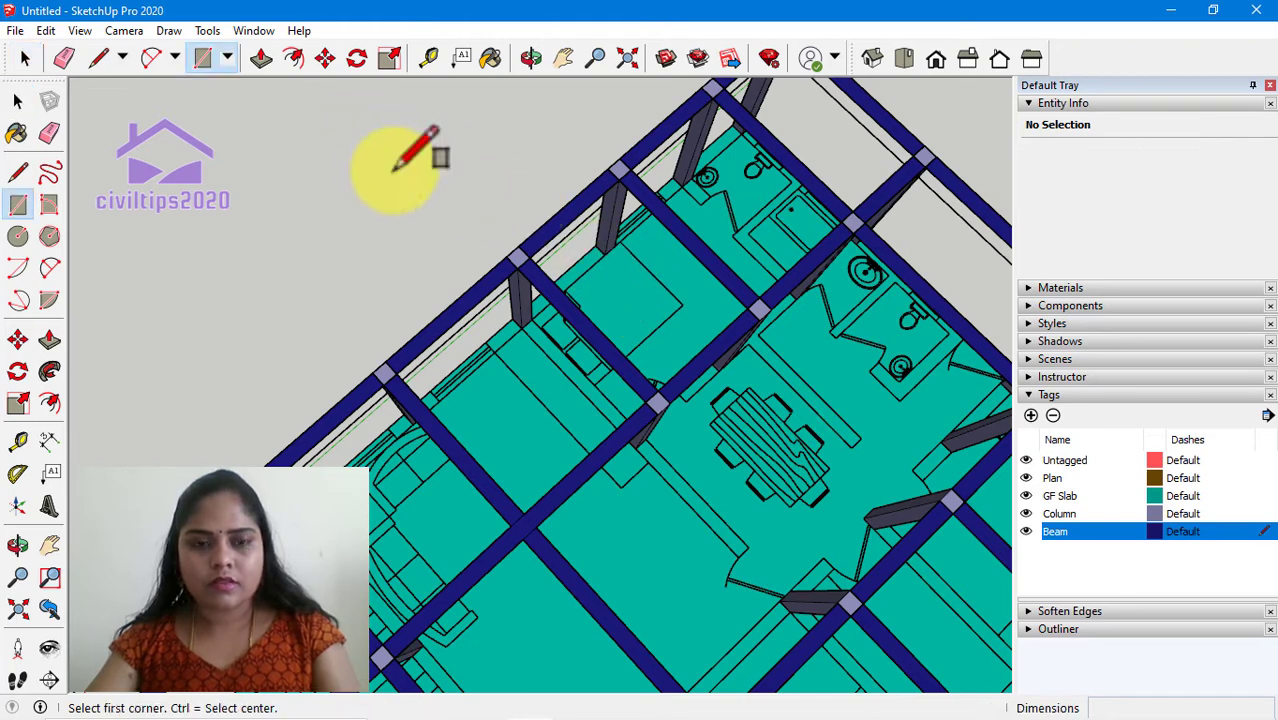
click(655, 413)
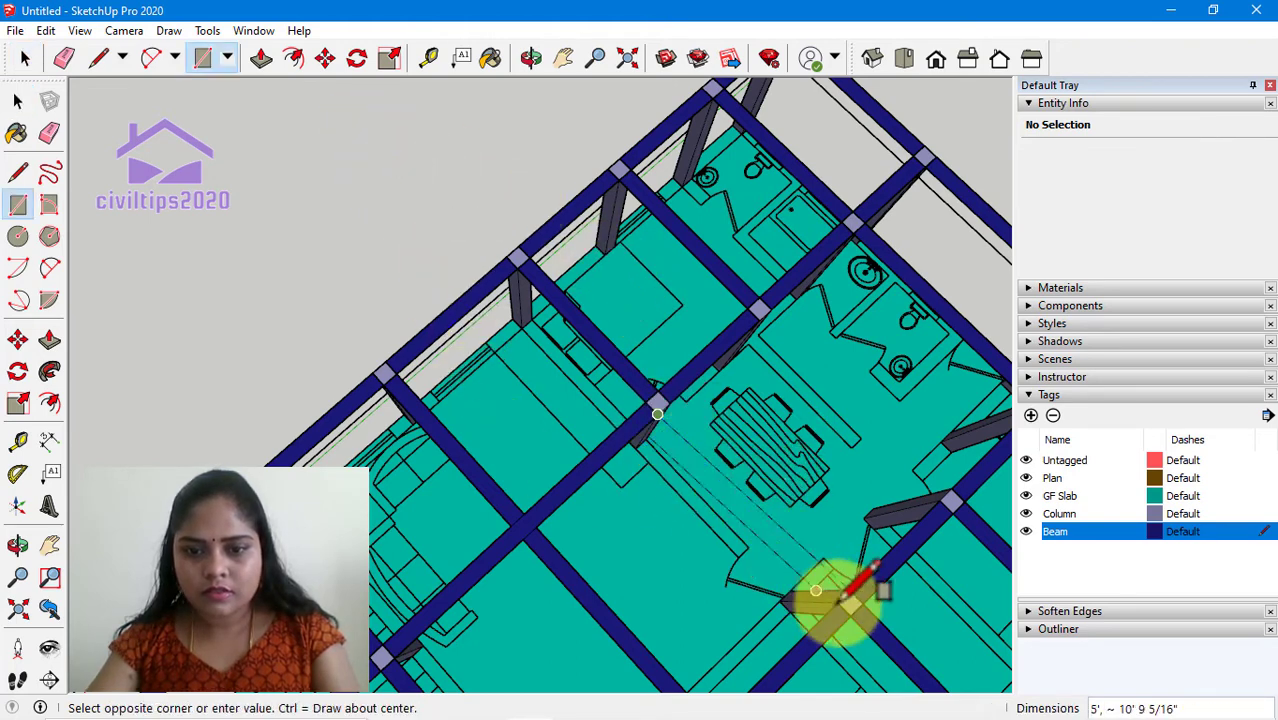
click(851, 592)
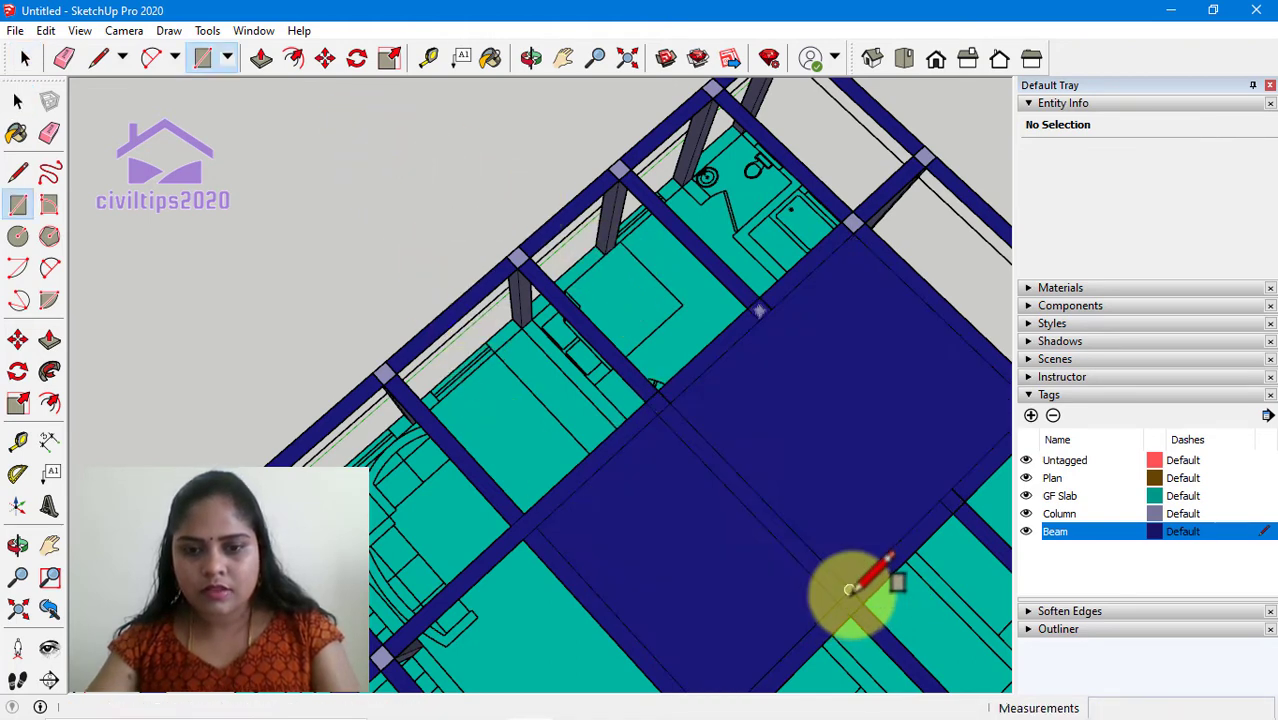
key(space)
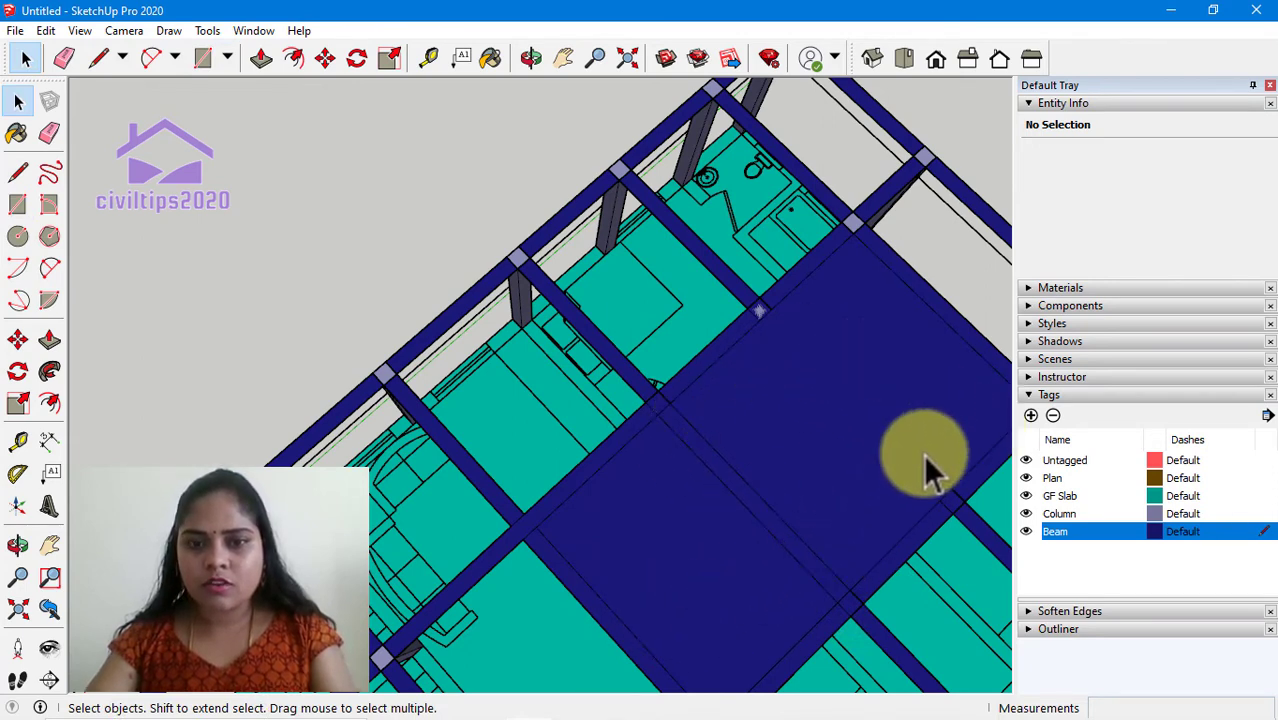
click(684, 558)
key(Delete)
click(829, 440)
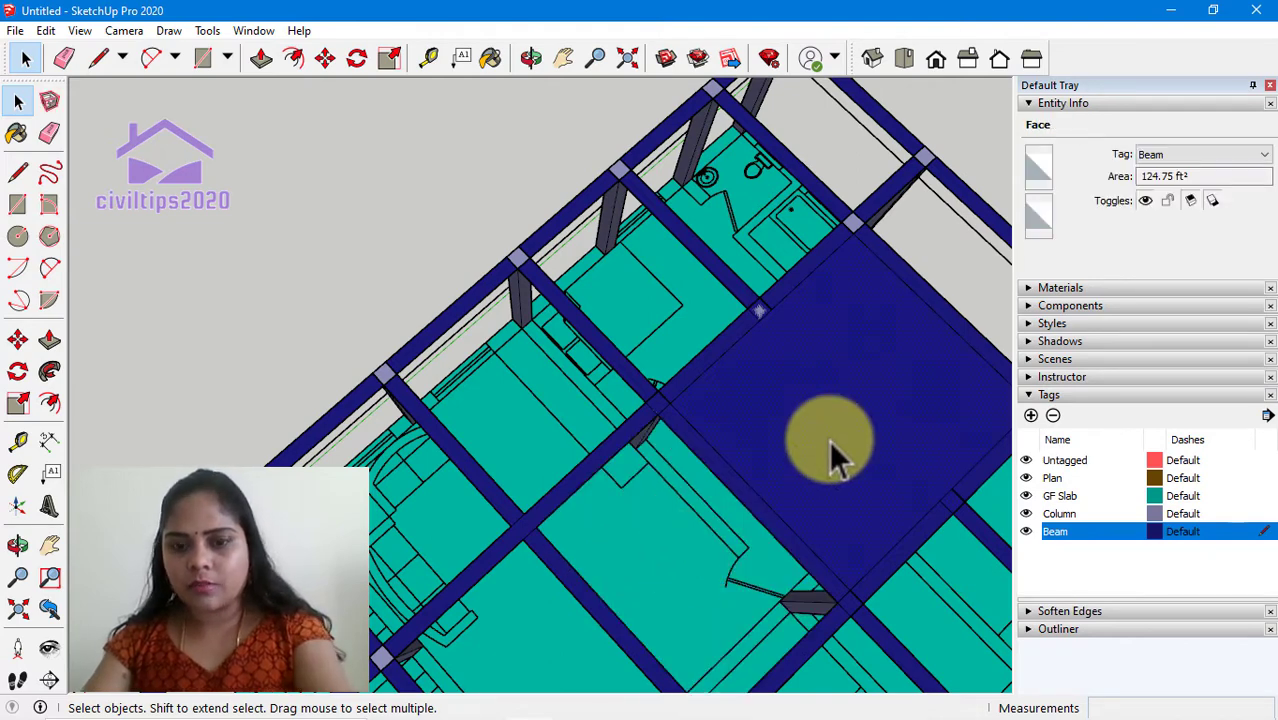
key(Delete)
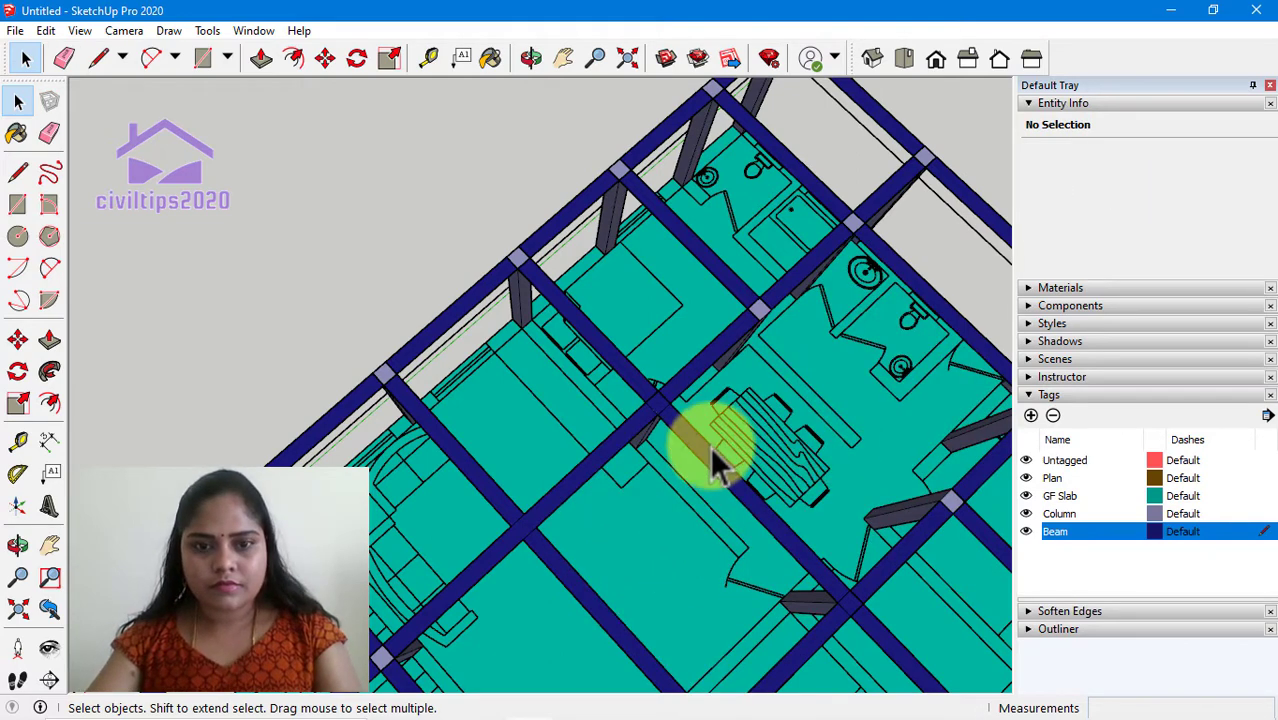
Delete the leftover face at the beam intersection
click(668, 425)
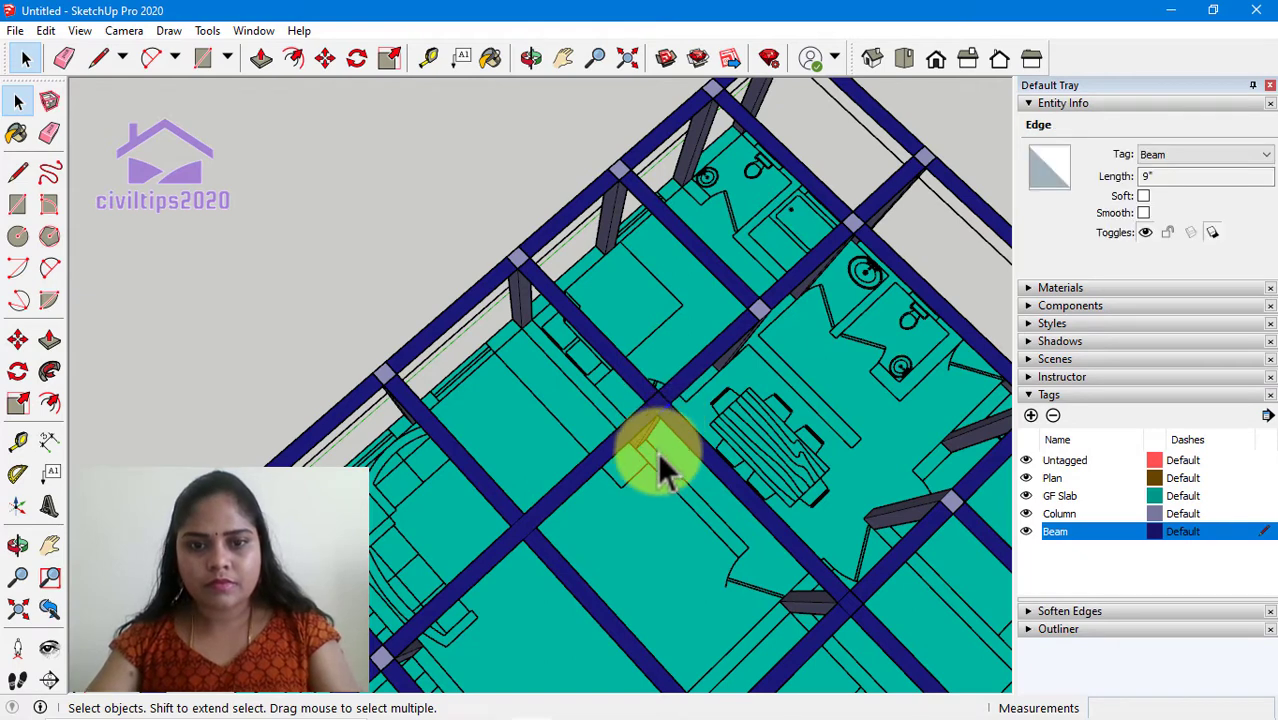
click(668, 423)
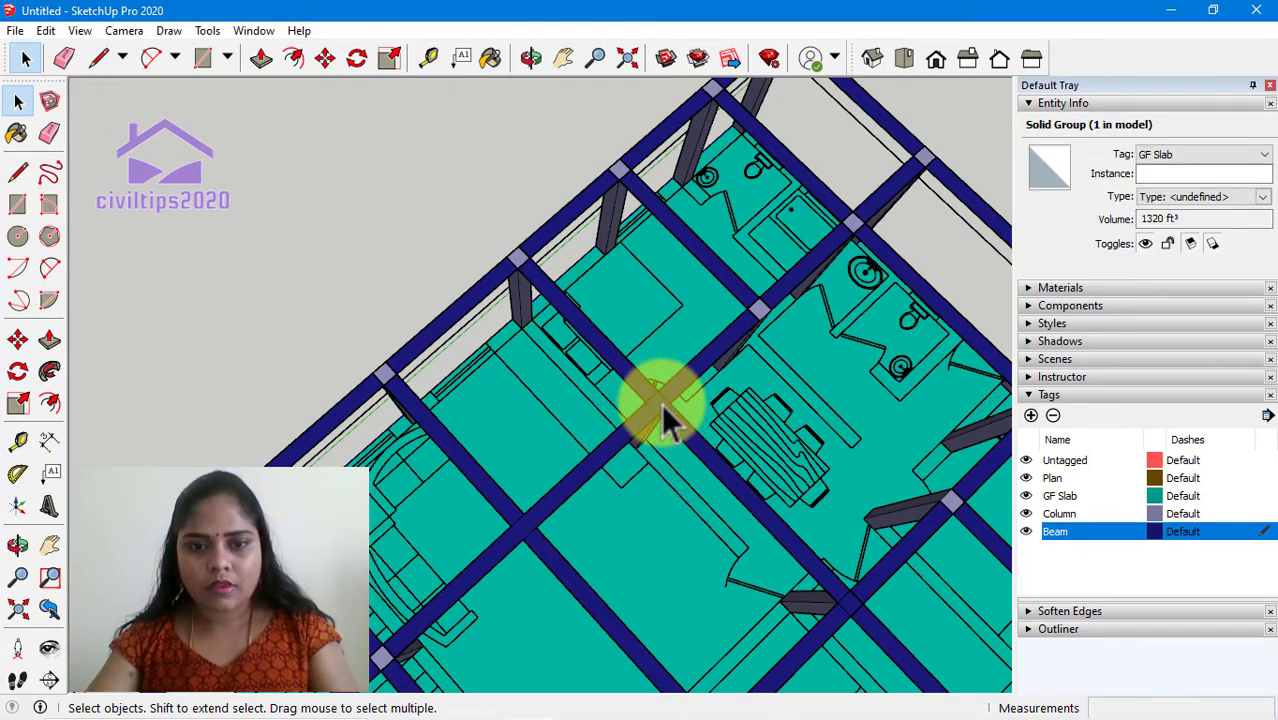
click(667, 418)
key(Delete)
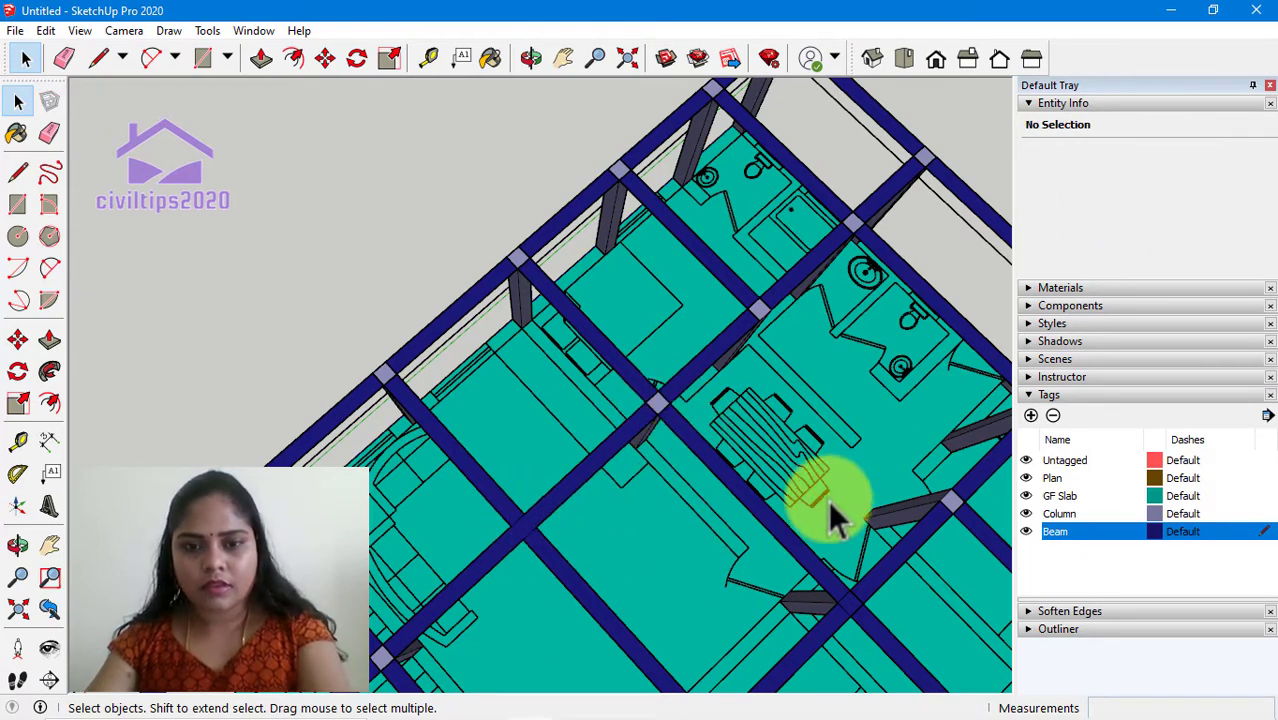
Trace another rectangle from the beam intersection to a beam endpoint and delete its fill face
key(r)
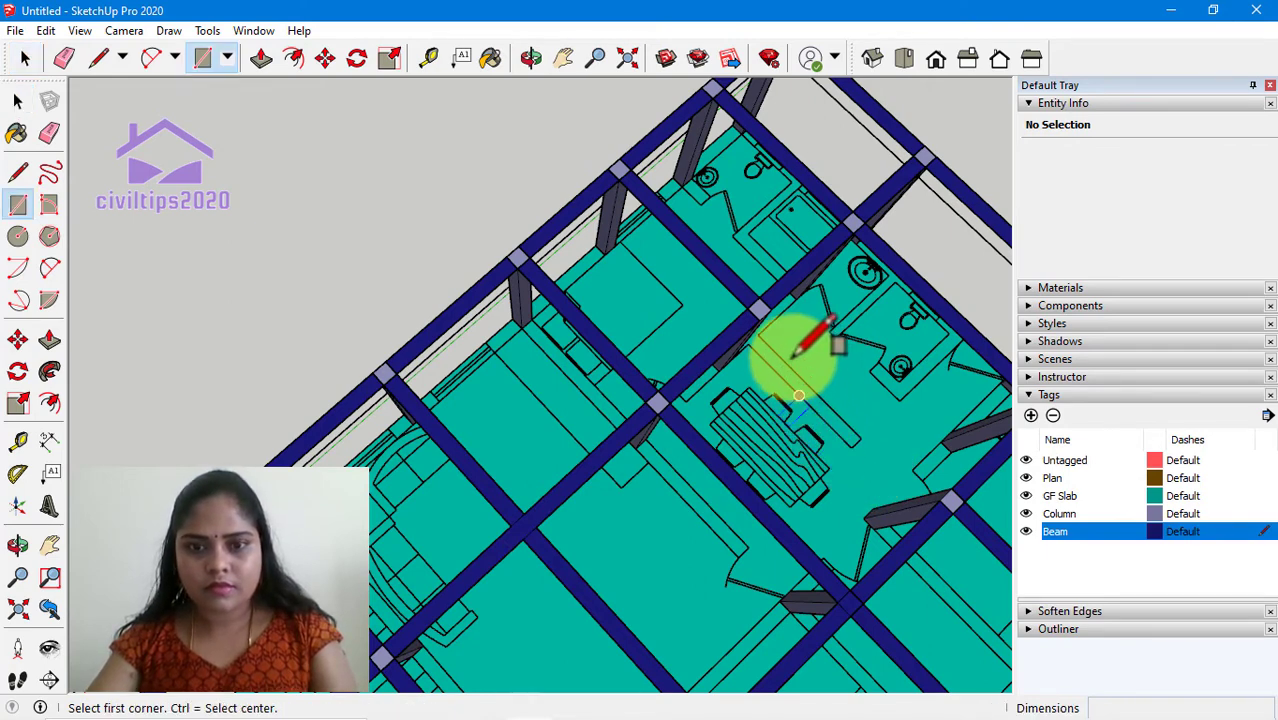
click(759, 320)
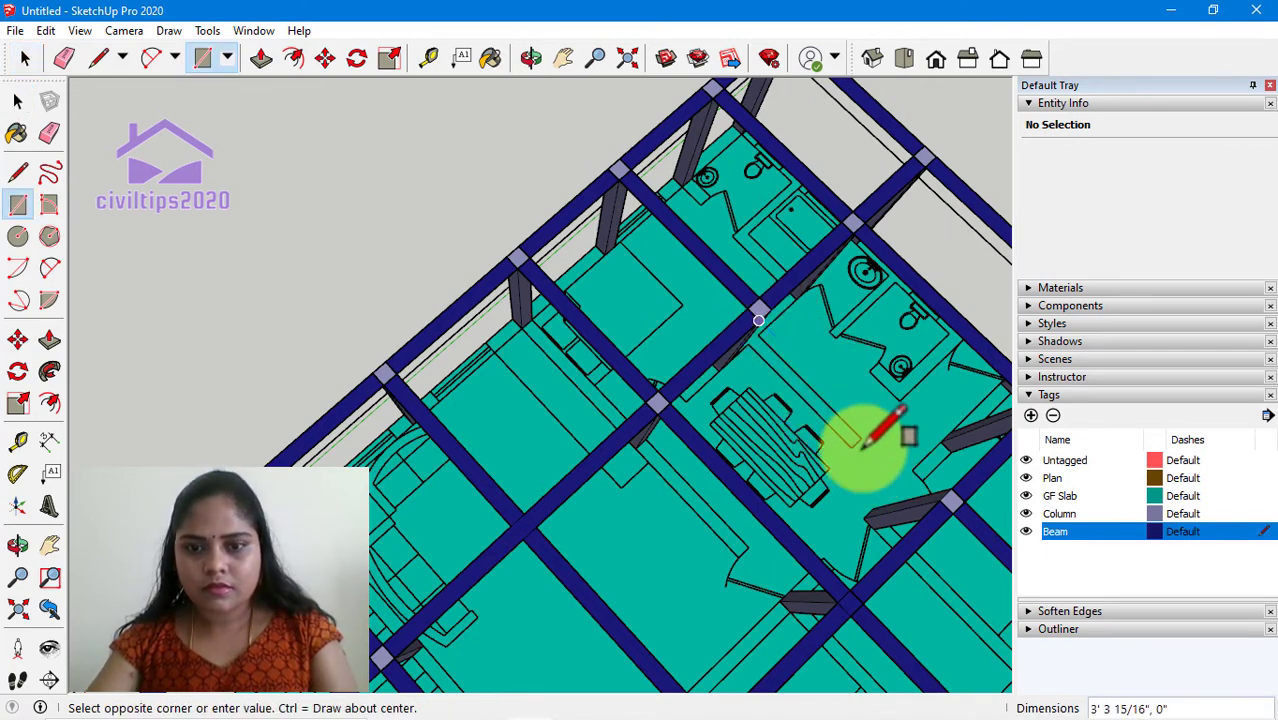
click(949, 490)
key(space)
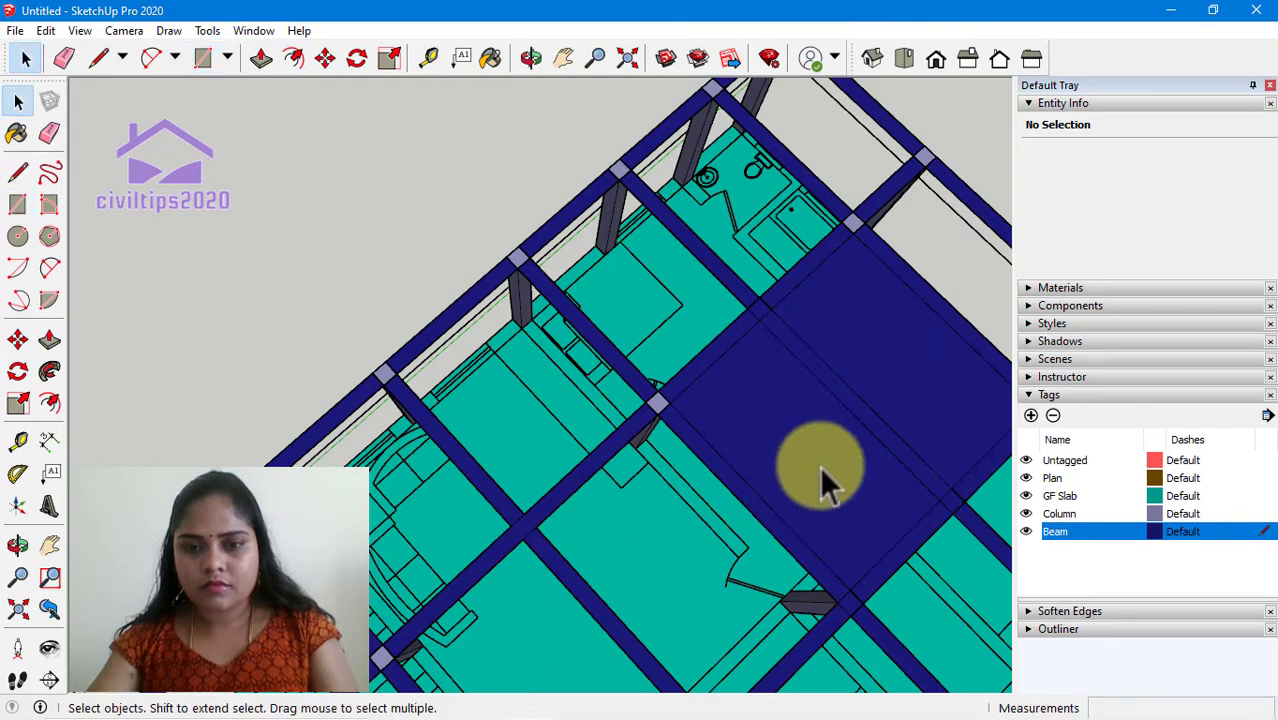
click(807, 458)
key(Delete)
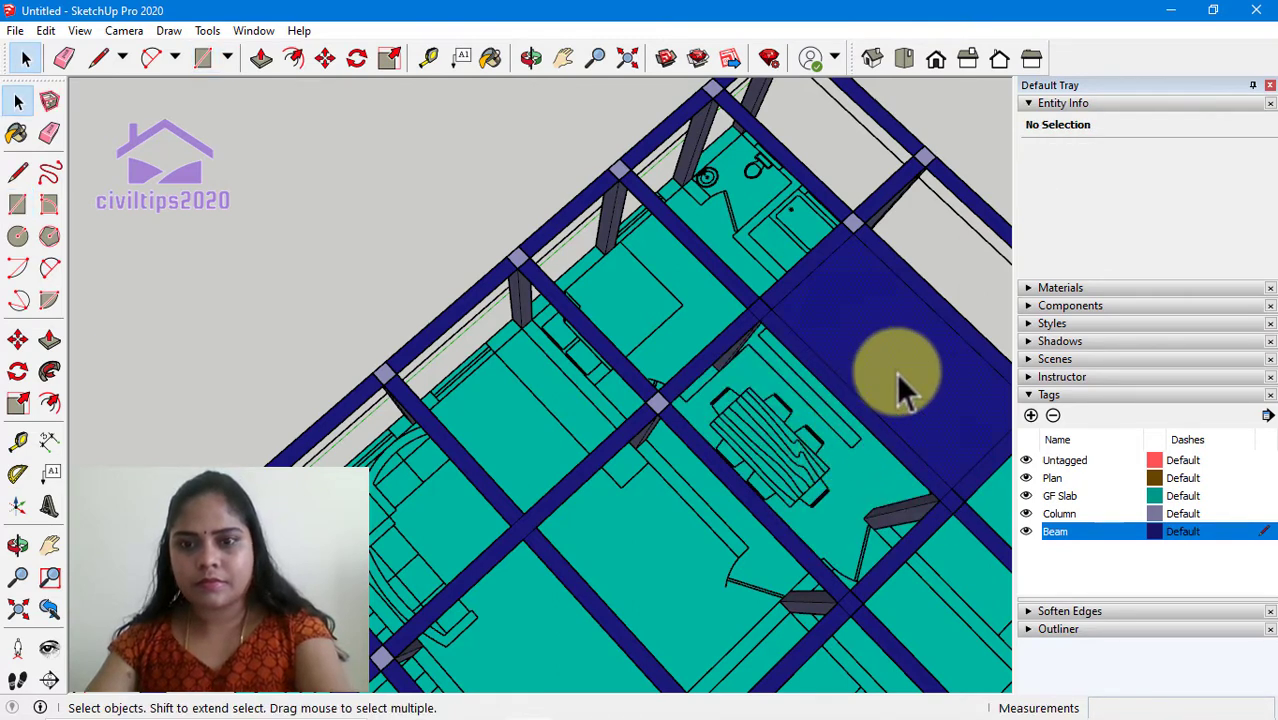
Zoom in to inspect the beam faces and their tags at the intersections
click(763, 310)
scroll(790, 410, down, 2)
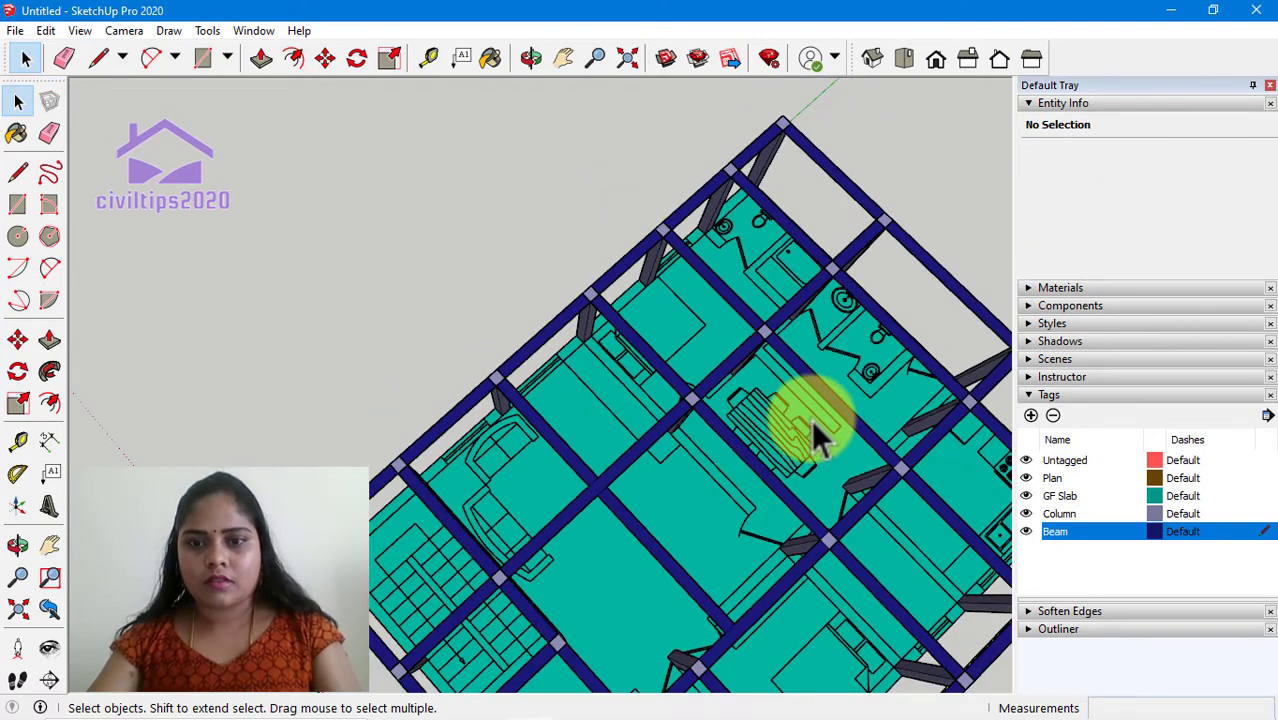
scroll(825, 470, down, 2)
scroll(850, 505, up, 2)
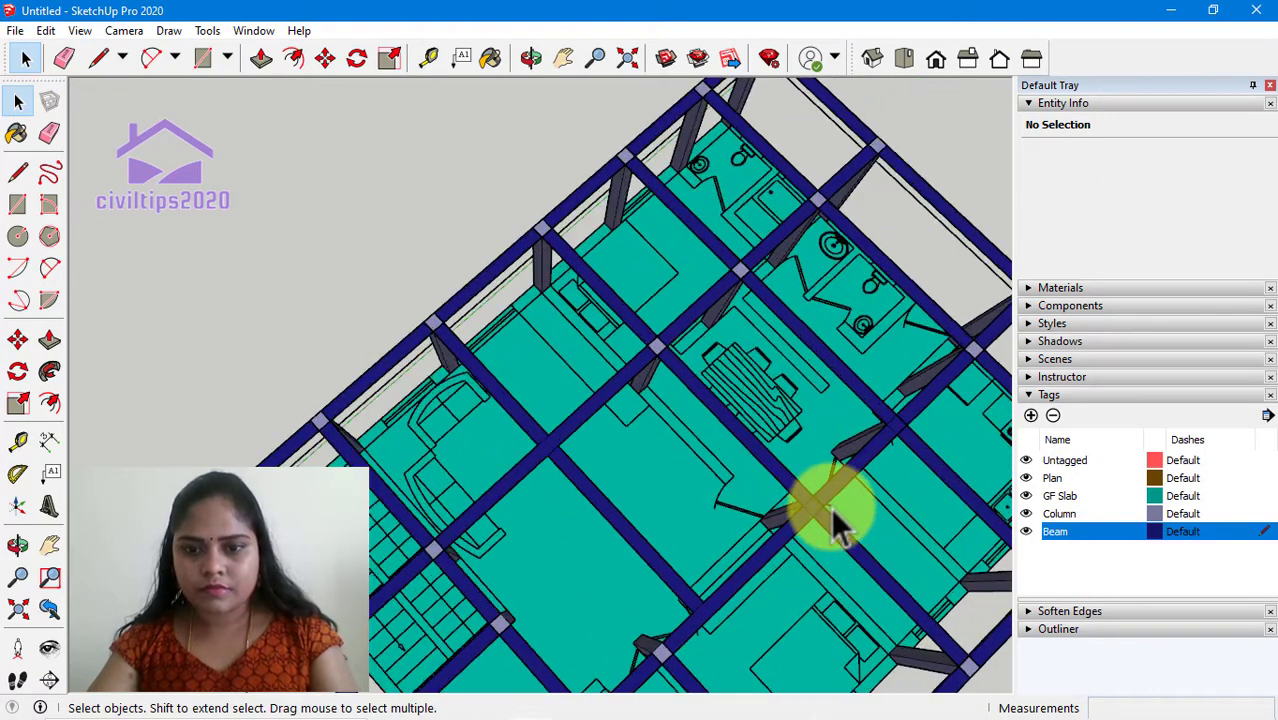
click(813, 507)
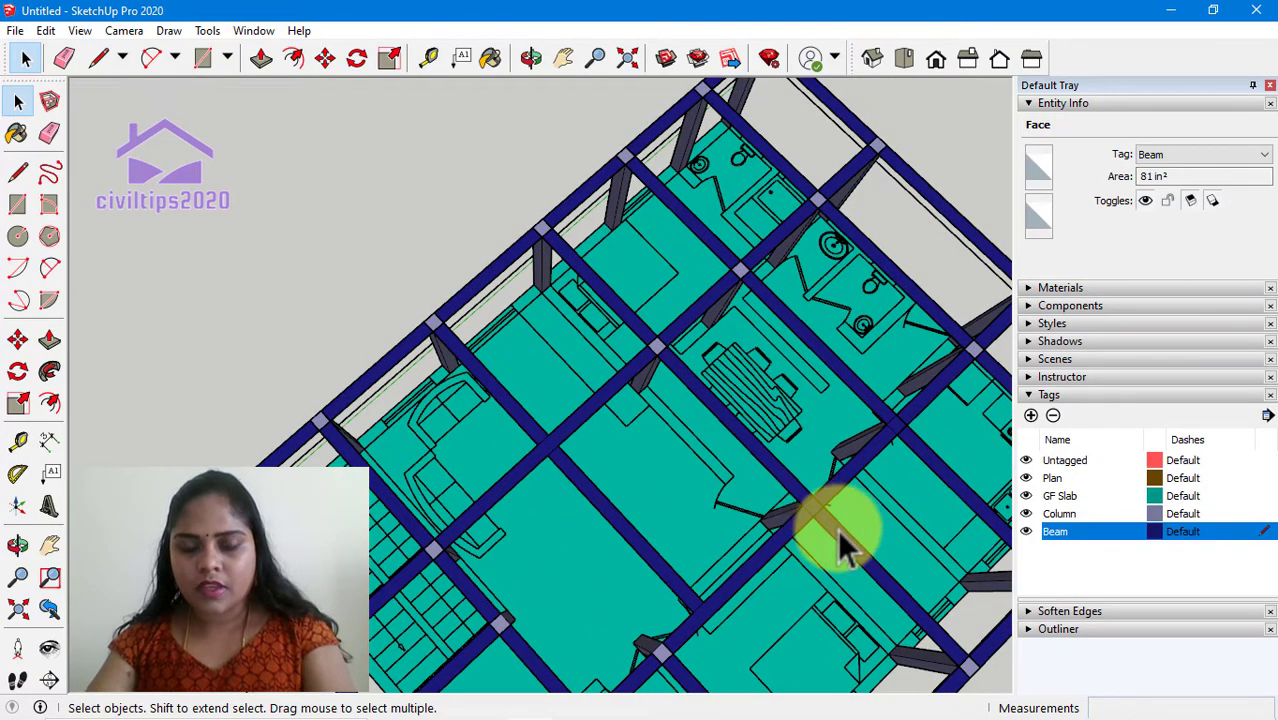
scroll(840, 540, up, 2)
scroll(913, 490, down, 2)
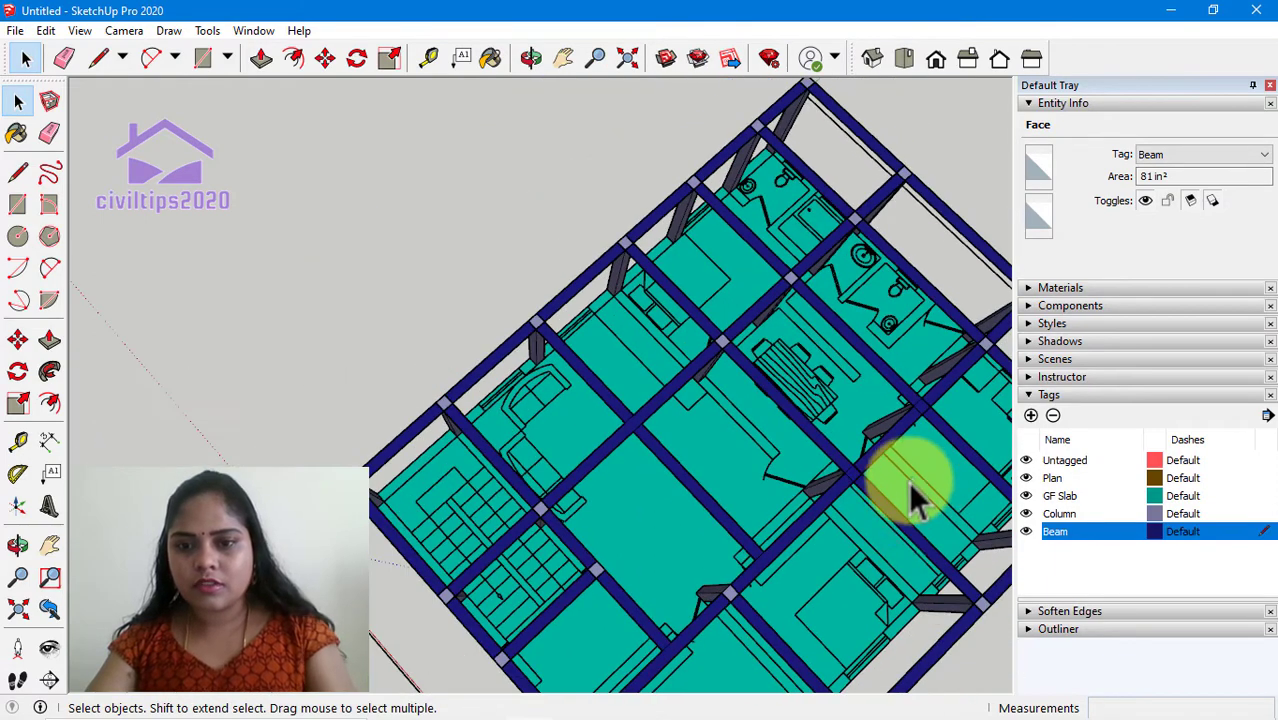
scroll(933, 415, up, 2)
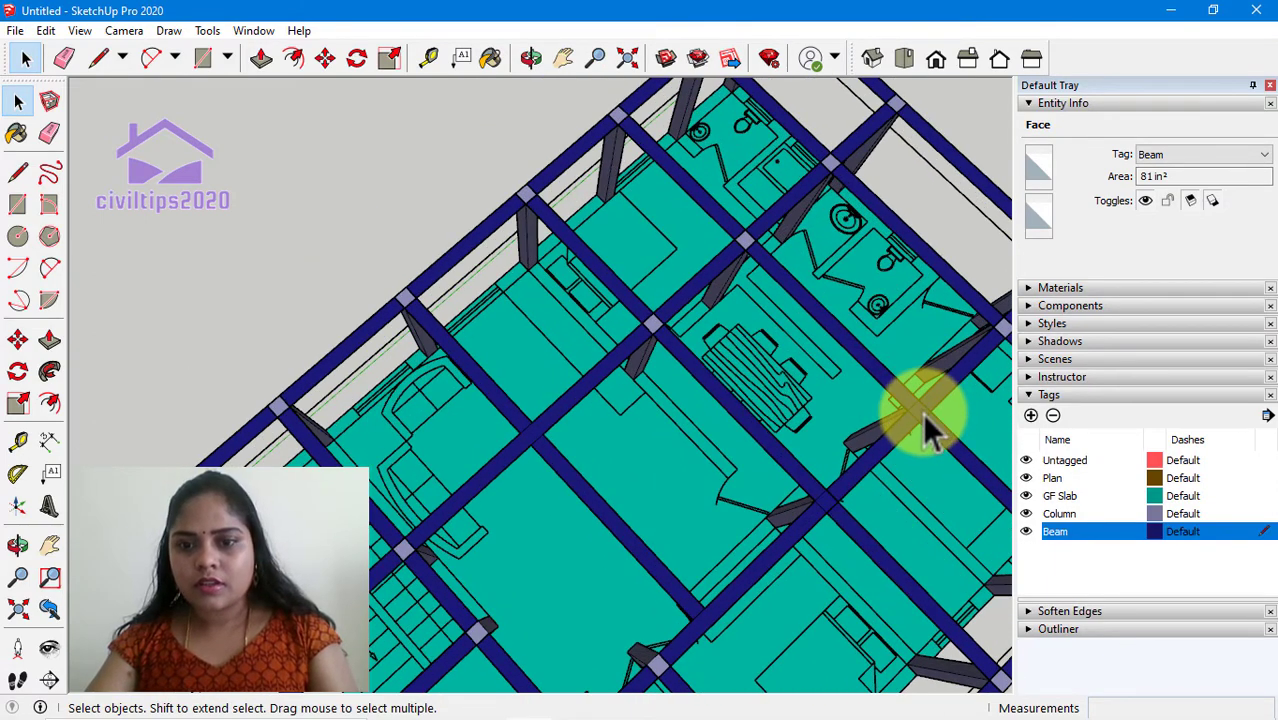
scroll(925, 417, up, 1)
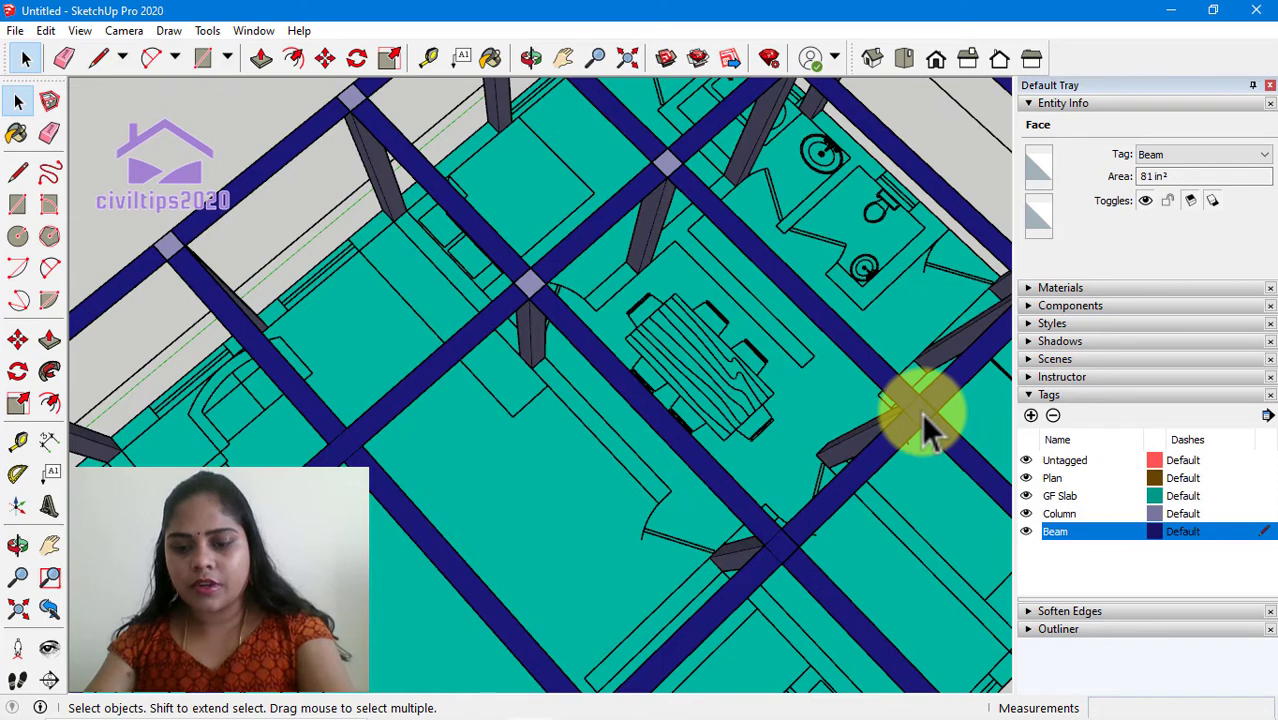
scroll(805, 540, down, 1)
scroll(805, 555, up, 1)
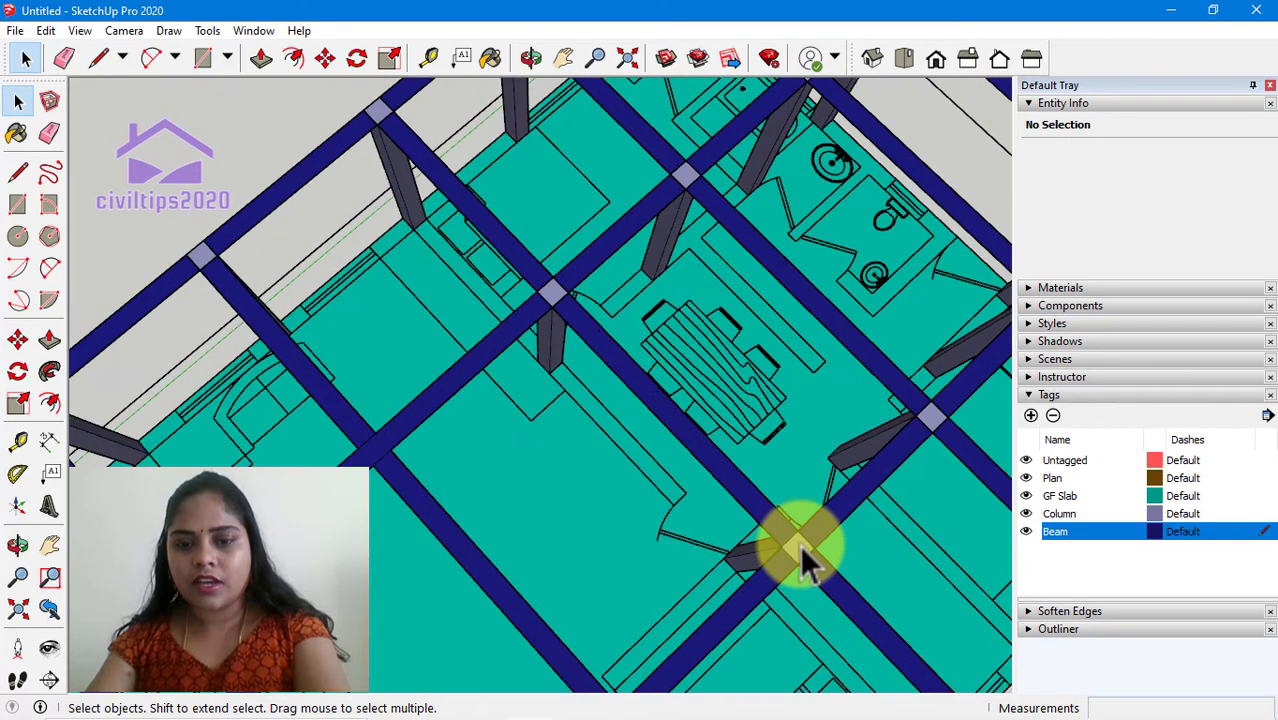
click(805, 555)
Orbit into a tilted 3D view showing the navy beam grid atop the columns
scroll(840, 566, down, 2)
scroll(860, 570, down, 2)
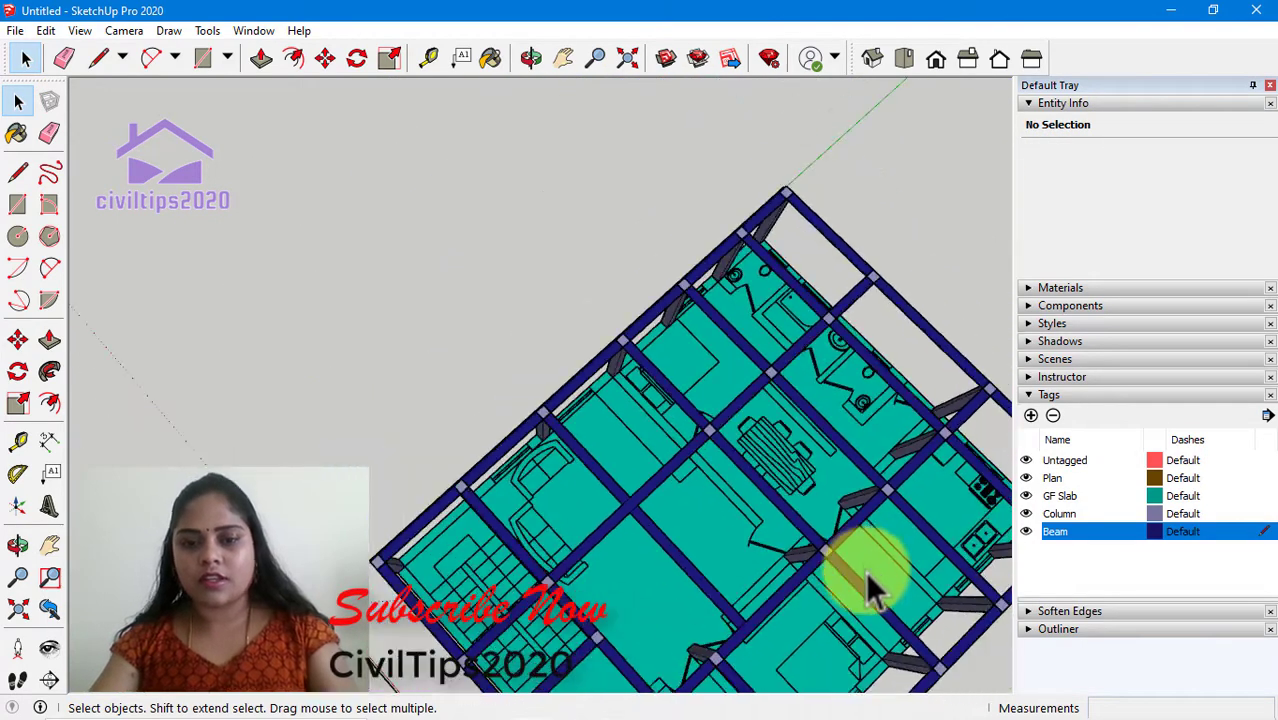
scroll(865, 571, down, 2)
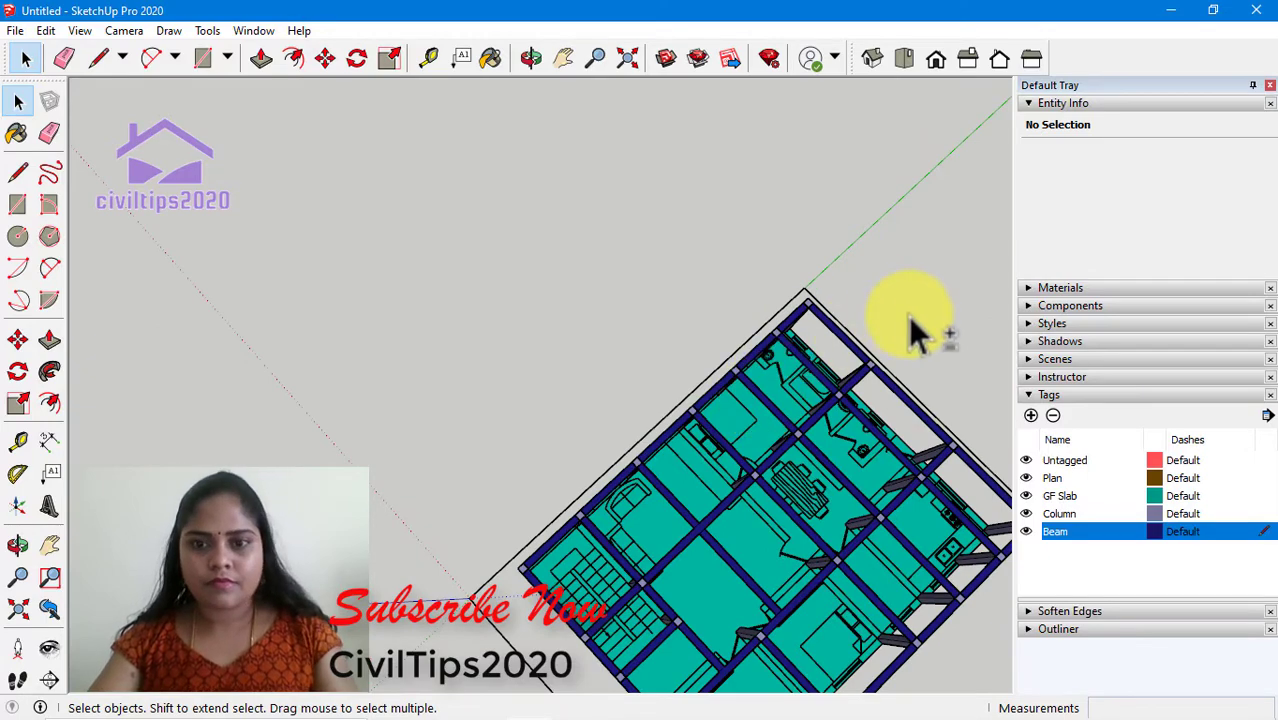
mouse_move(908, 316)
middle_down()
mouse_move(856, 613)
mouse_move(884, 556)
middle_up()
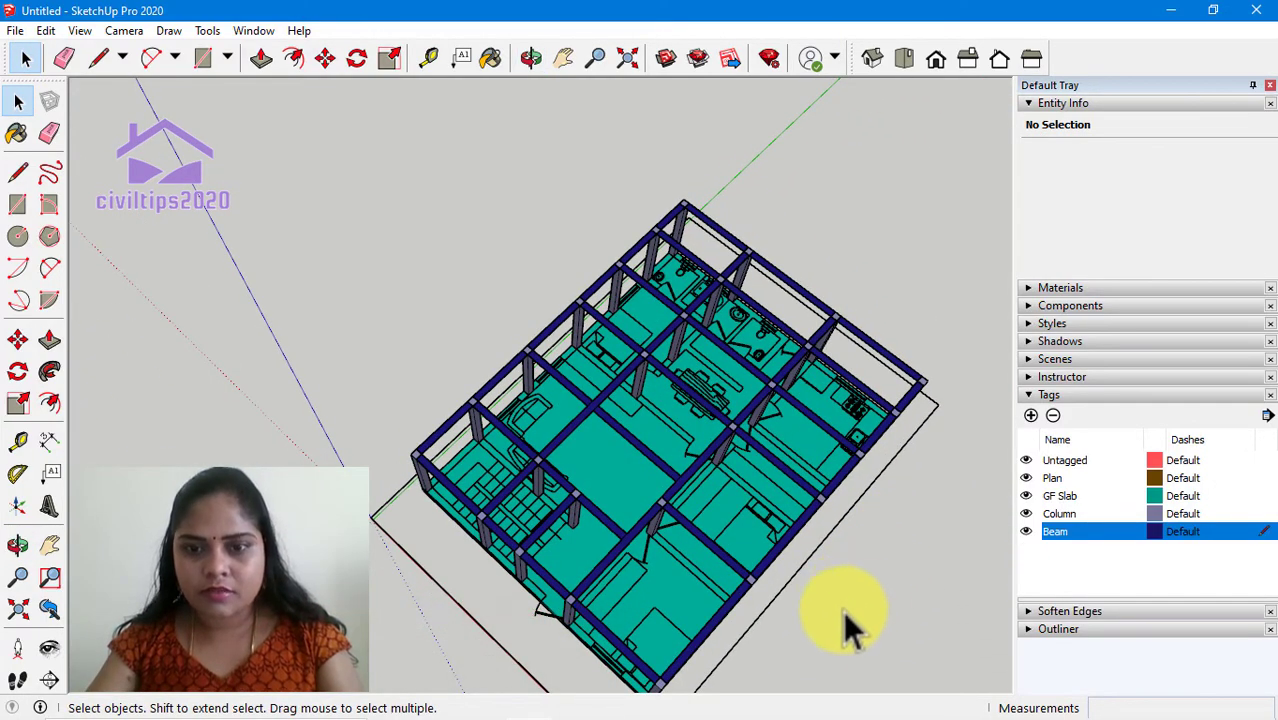
mouse_move(843, 630)
middle_down()
mouse_move(843, 548)
mouse_move(884, 434)
mouse_move(893, 536)
mouse_move(893, 522)
middle_up()
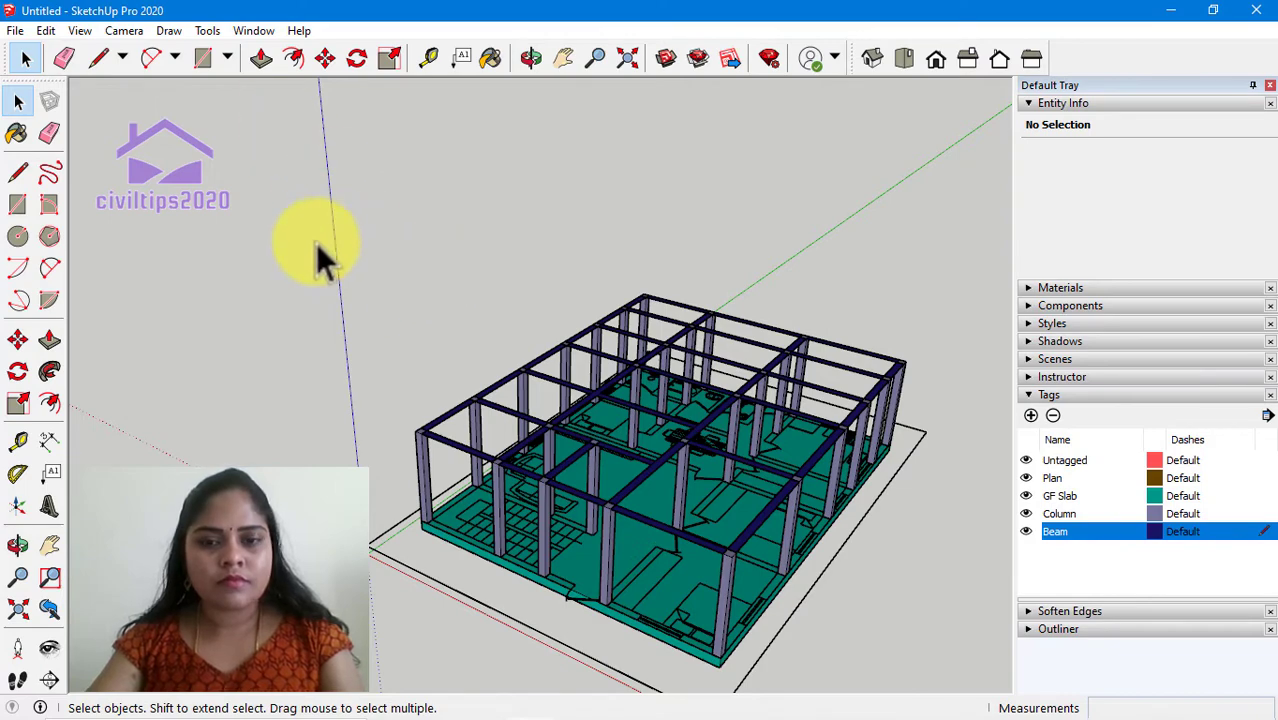
Push/Pull the front beam face on the left edge down to a 1' depth
click(261, 56)
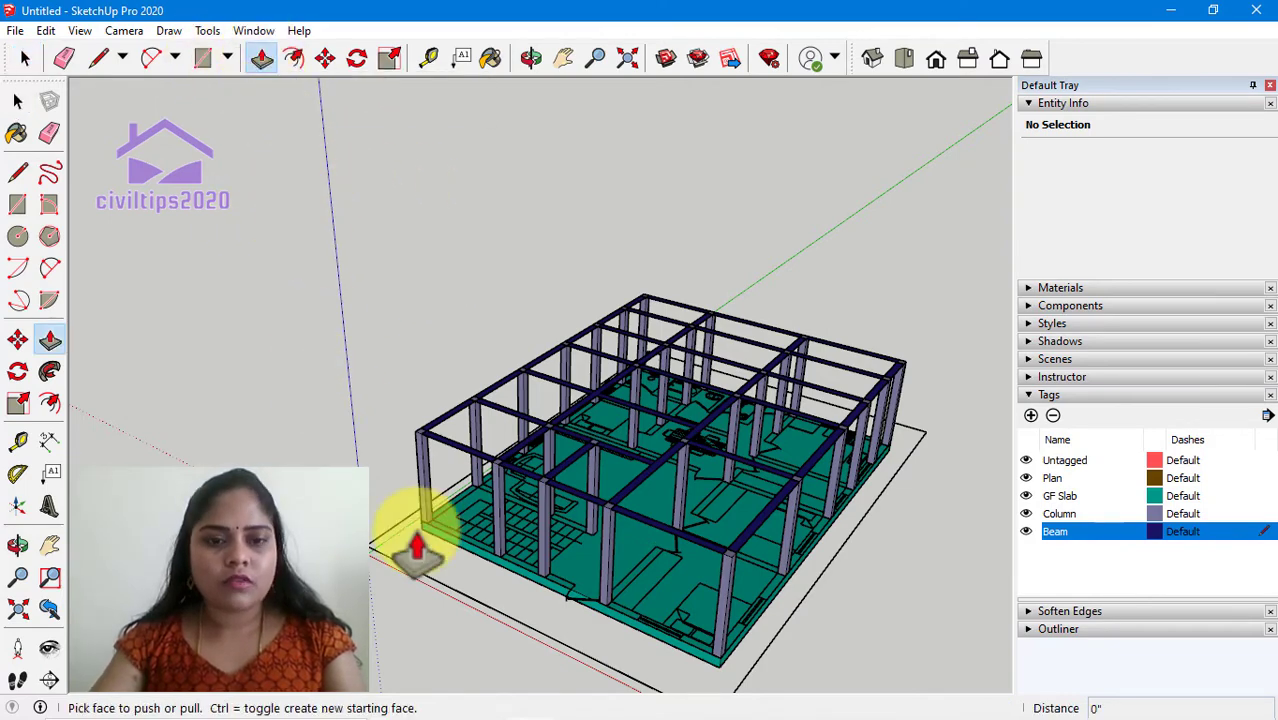
scroll(420, 545, up, 3)
scroll(427, 523, up, 2)
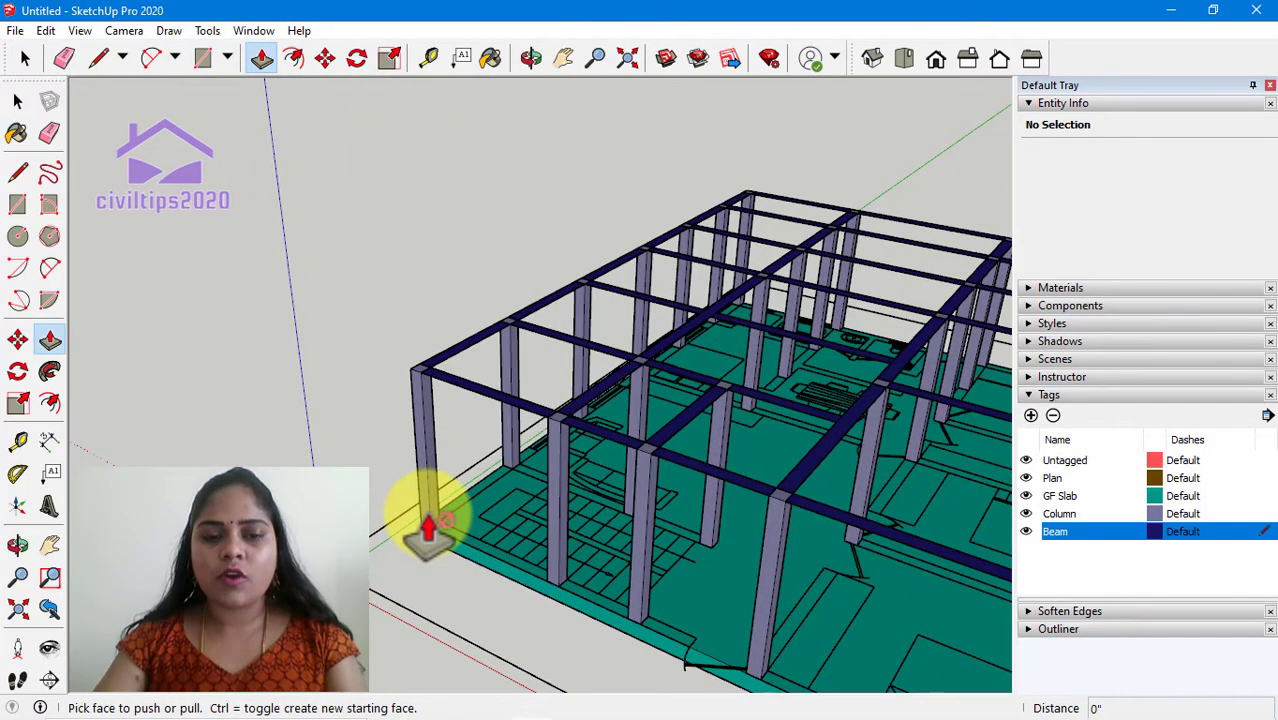
scroll(460, 450, up, 3)
scroll(476, 445, up, 2)
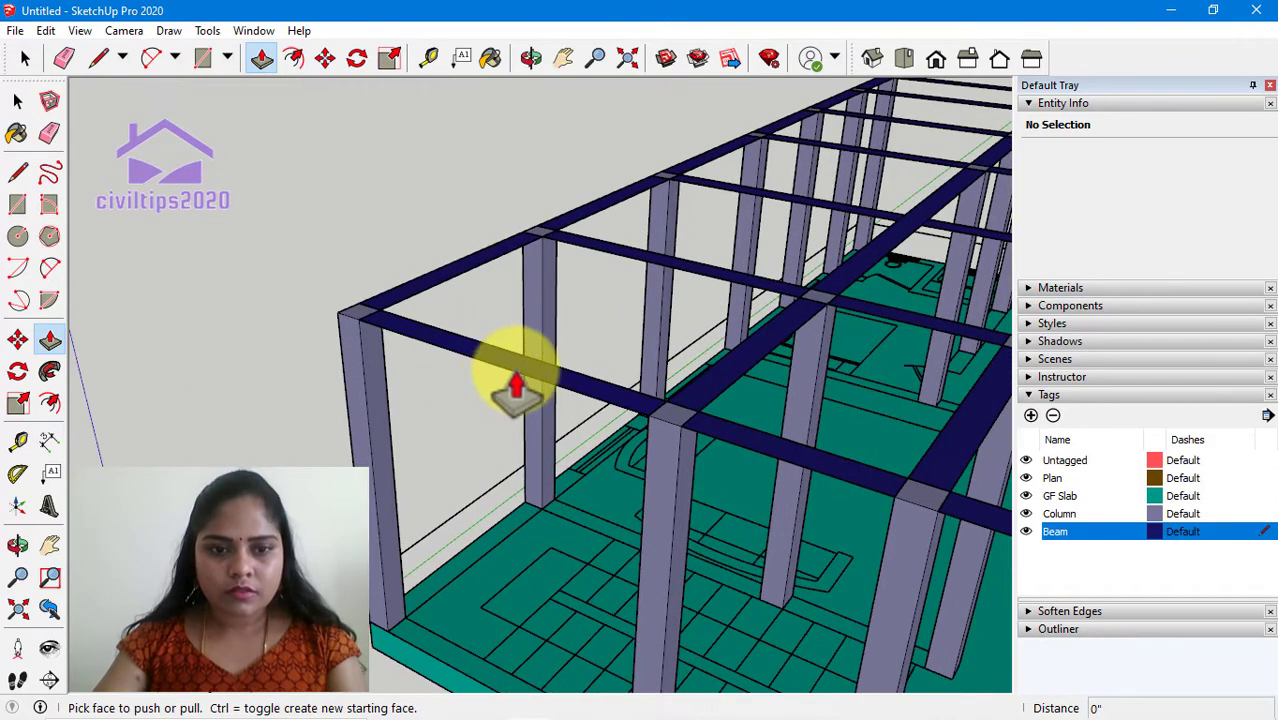
click(512, 392)
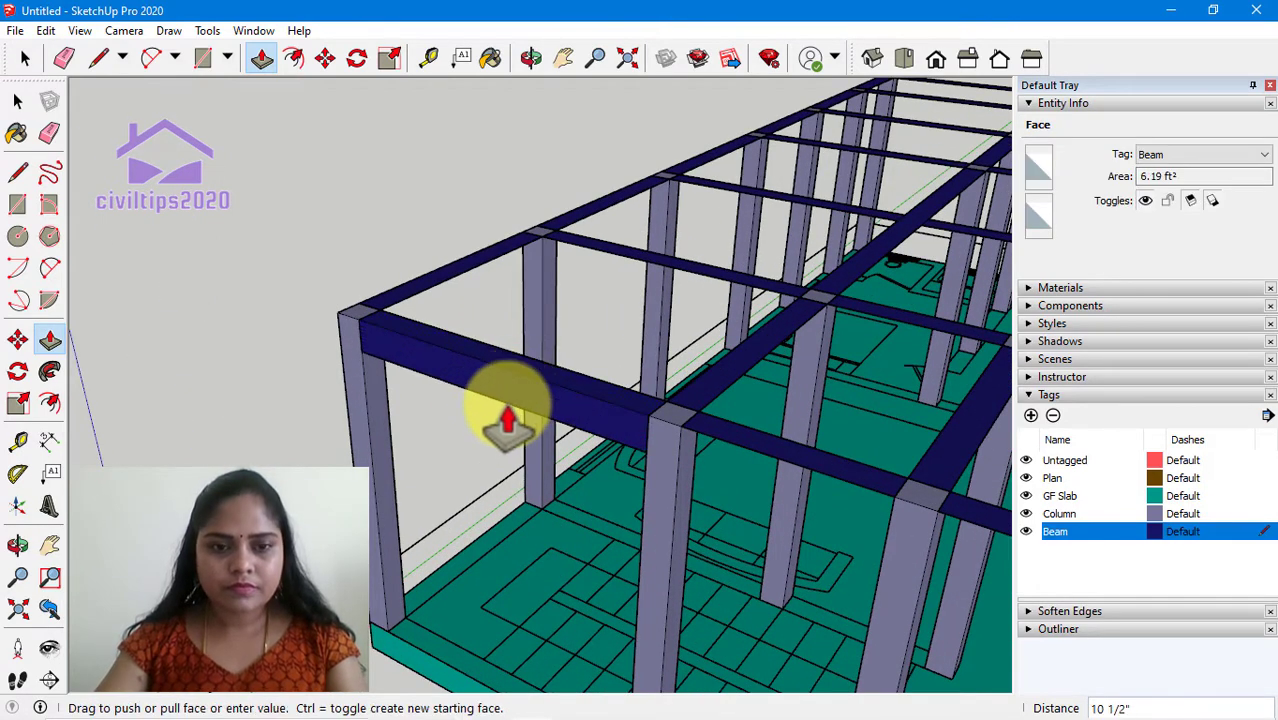
text(1)
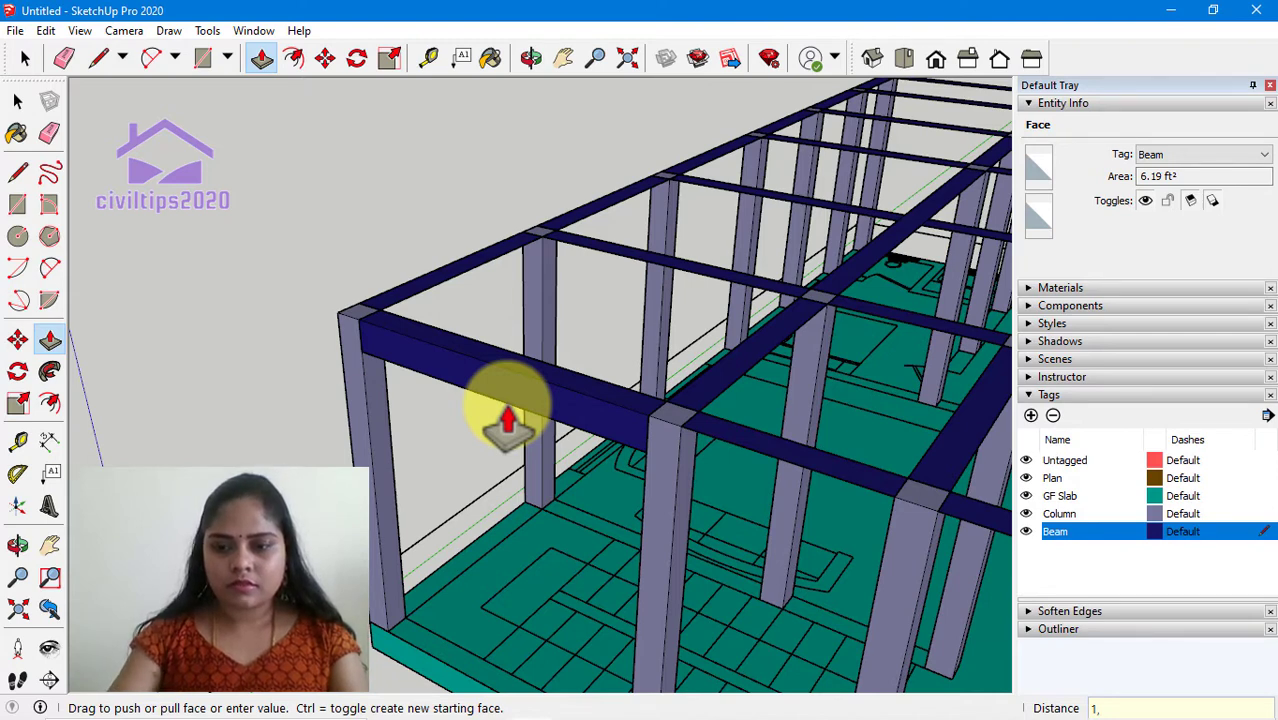
key(Return)
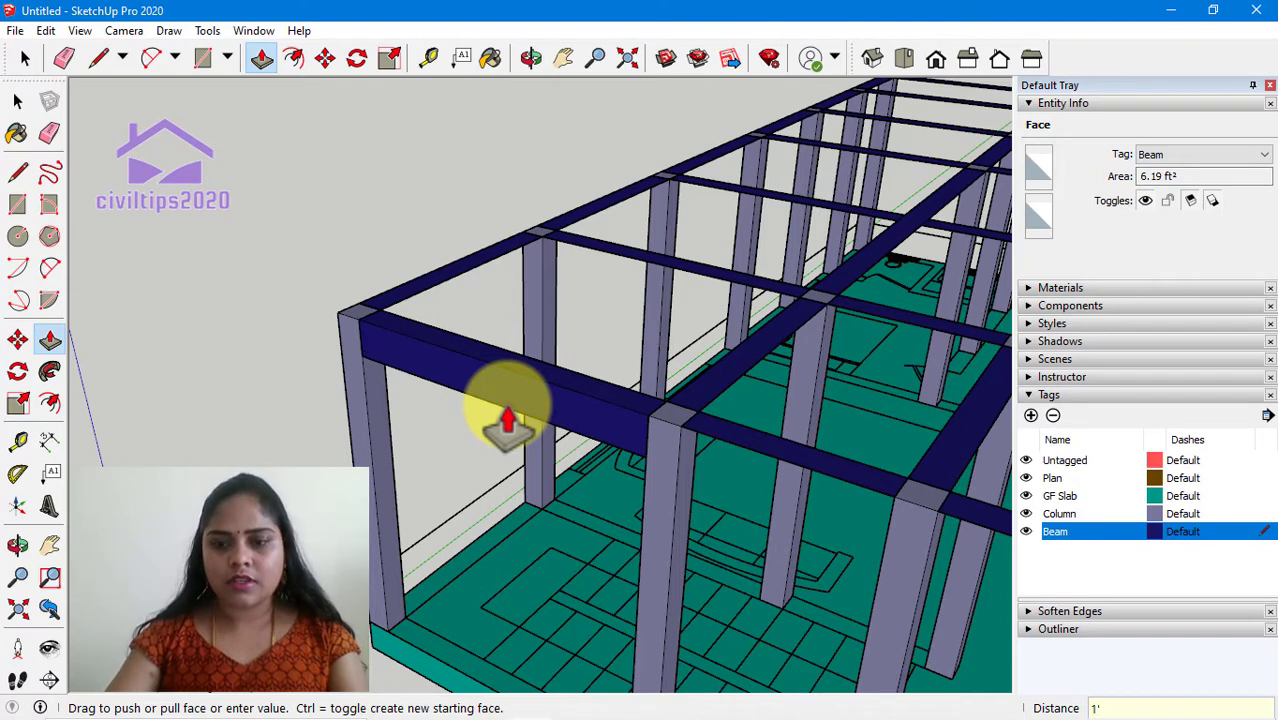
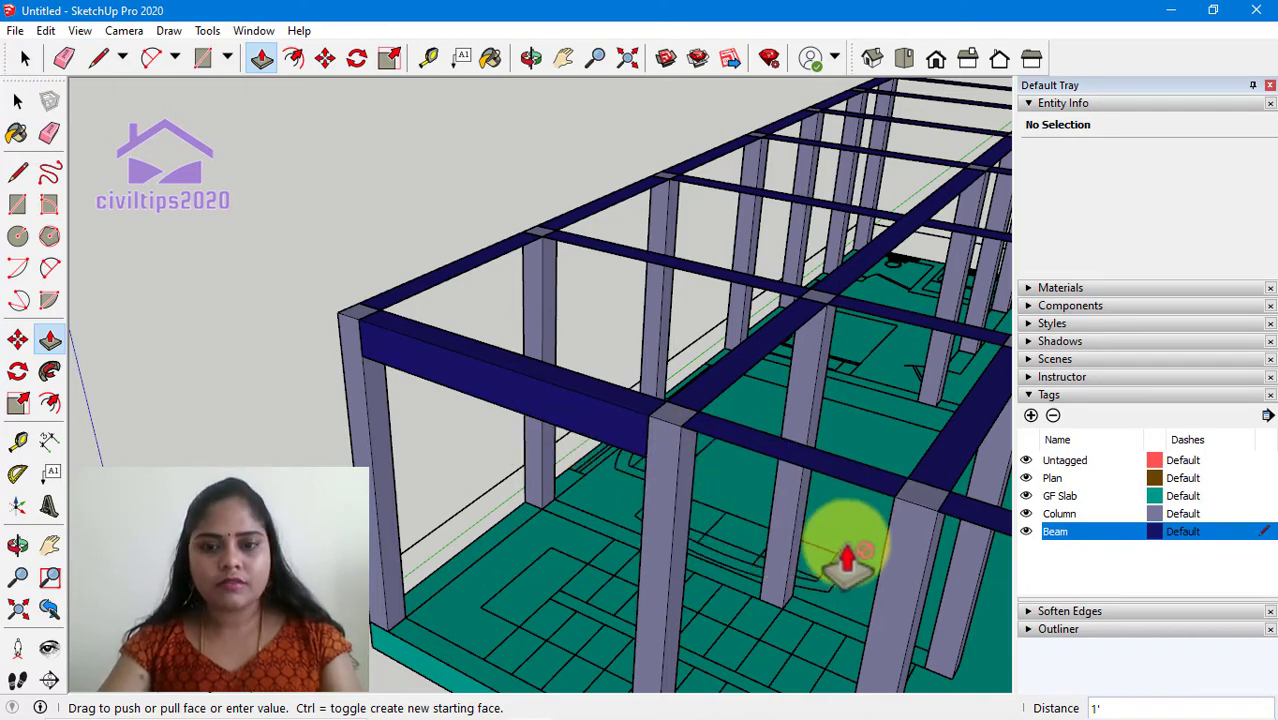
Extend the first three beam ends out to meet their adjacent columns
shift+middle_drag(848, 560, 733, 434)
scroll(742, 479, down, 3)
scroll(668, 398, down, 2)
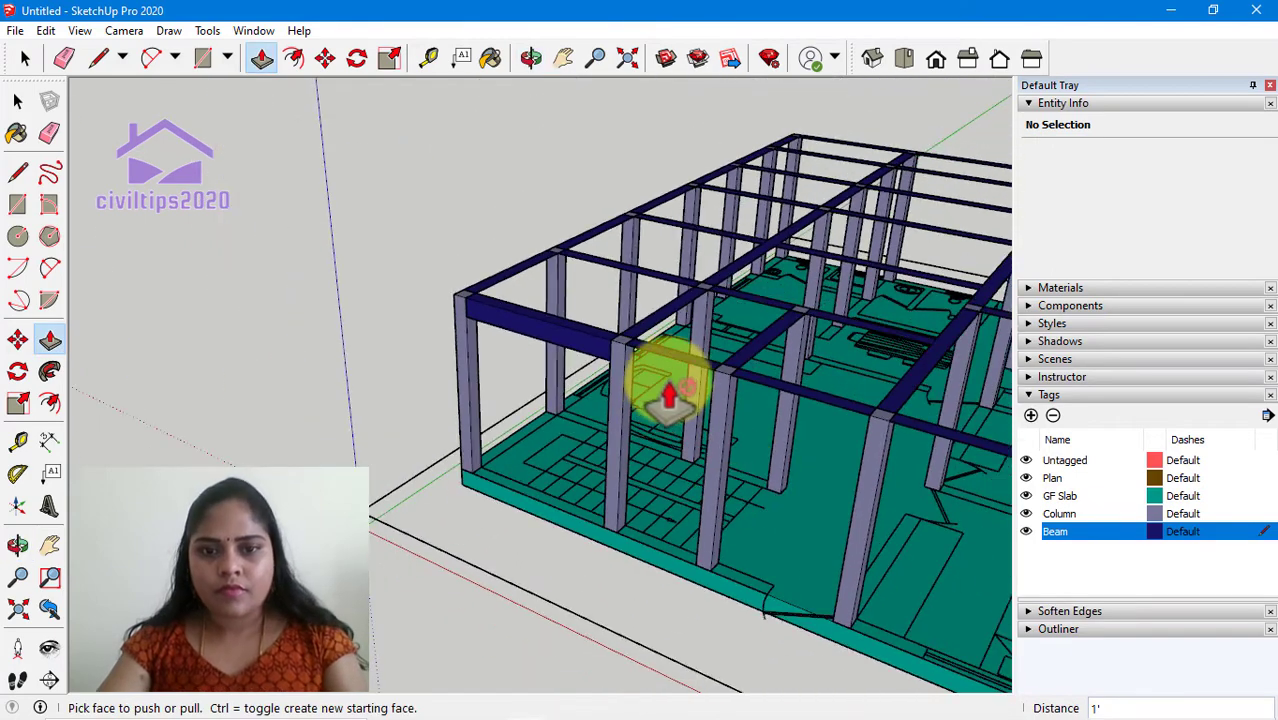
click(672, 365)
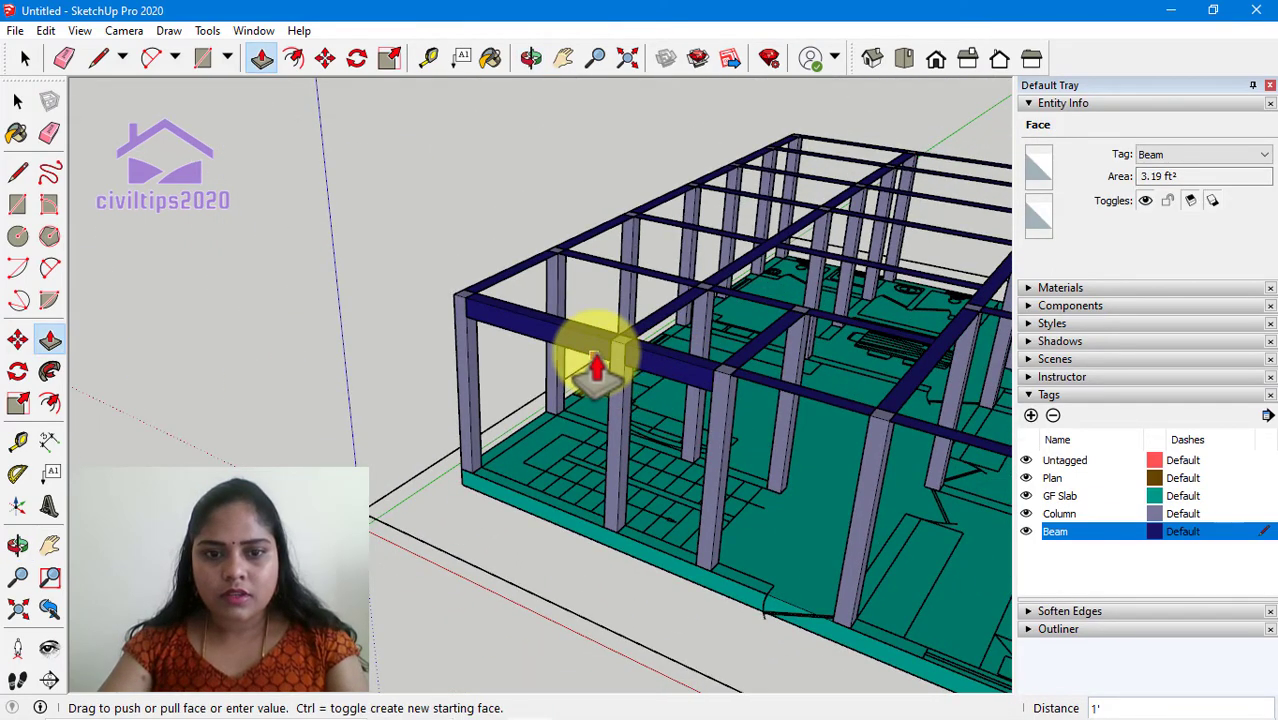
click(596, 370)
click(800, 405)
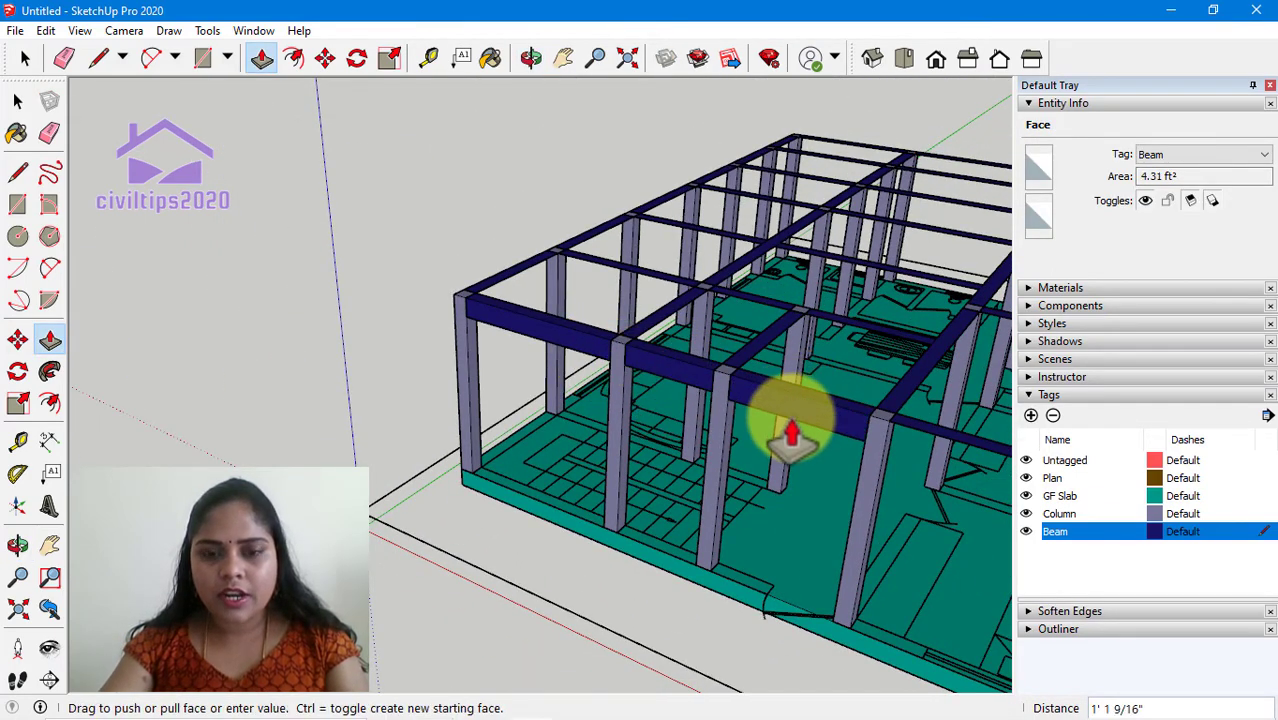
click(689, 390)
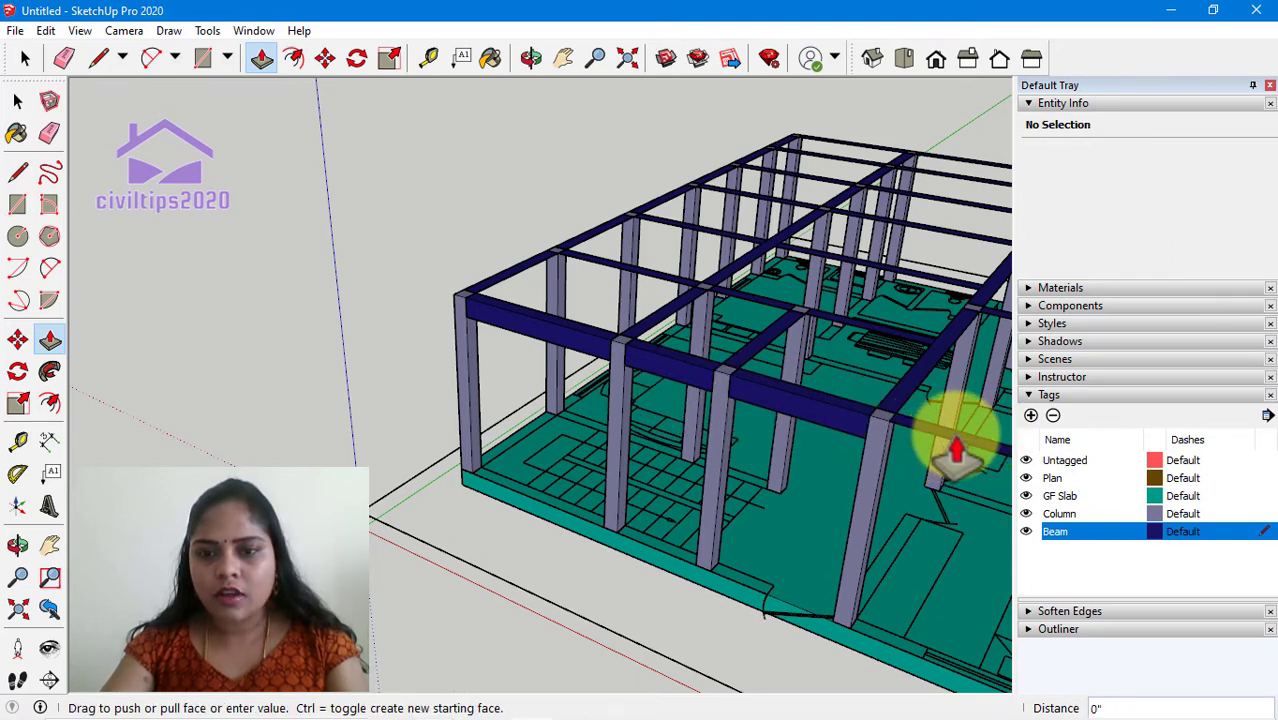
click(847, 432)
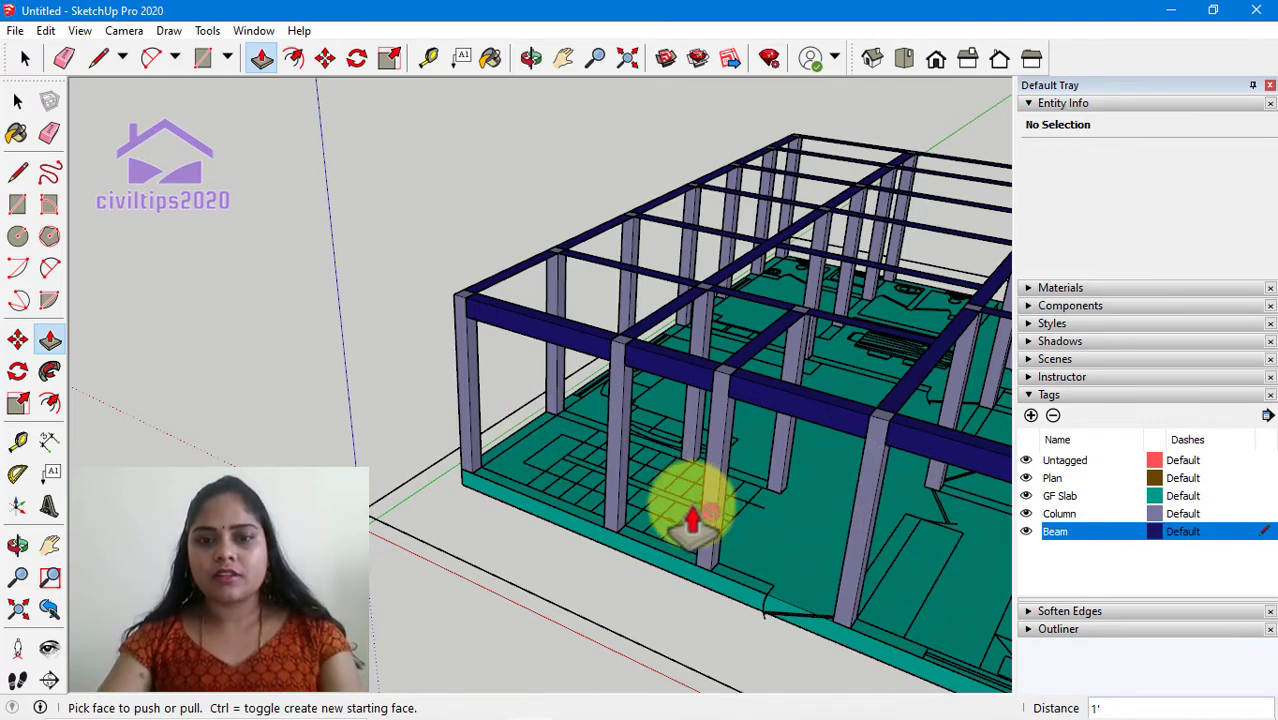
Push a front beam face out 1' and extend the next beam to the middle column
scroll(841, 556, down, 3)
middle_drag(856, 536, 585, 536)
scroll(628, 636, up, 3)
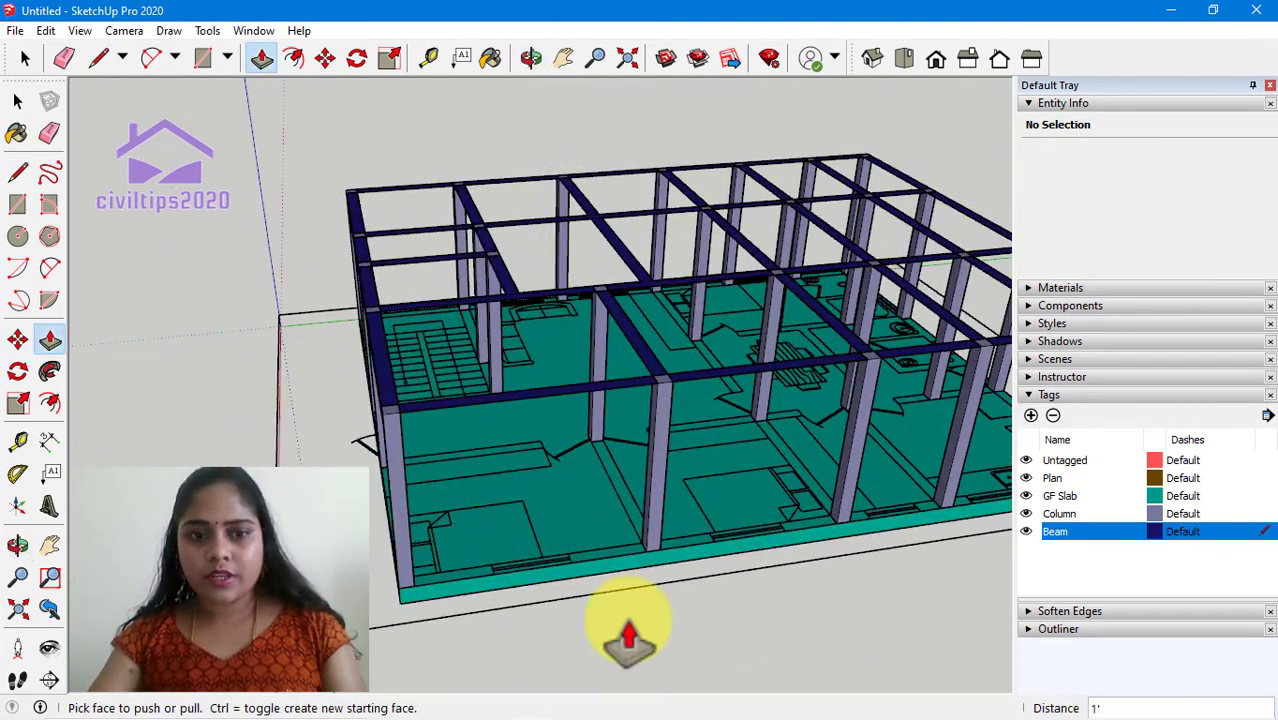
click(518, 410)
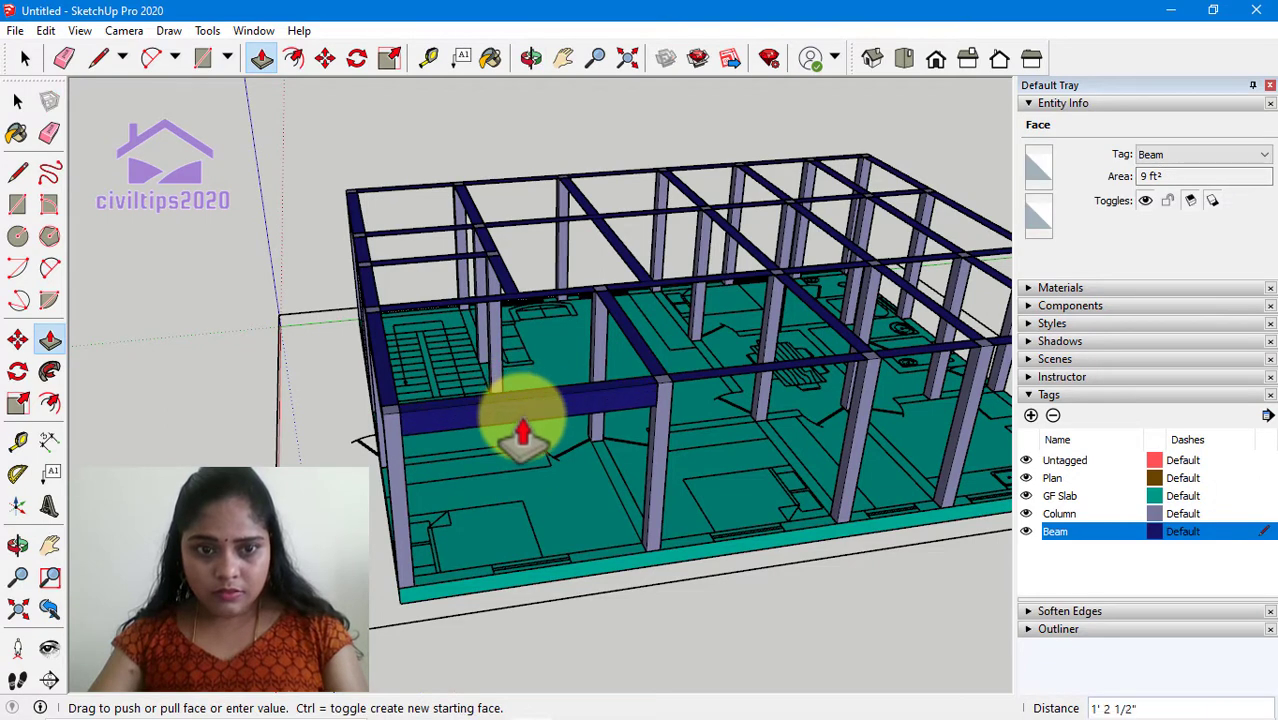
click(383, 400)
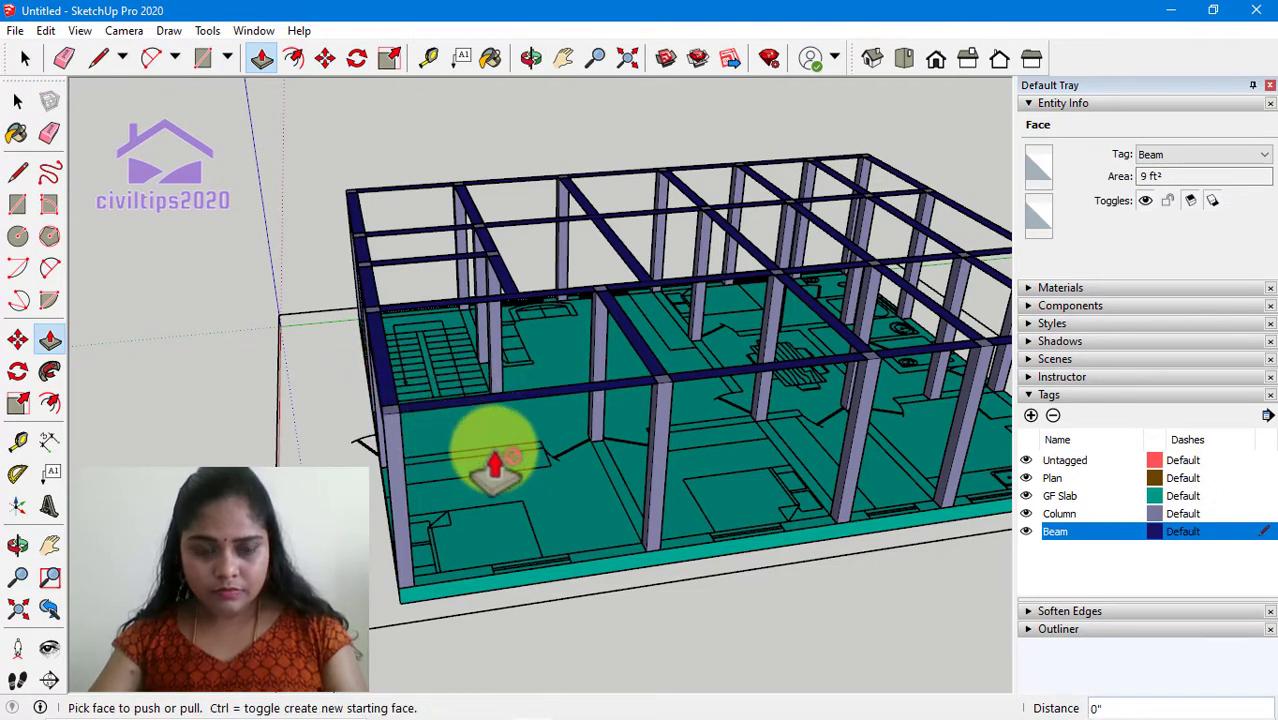
click(487, 415)
click(494, 433)
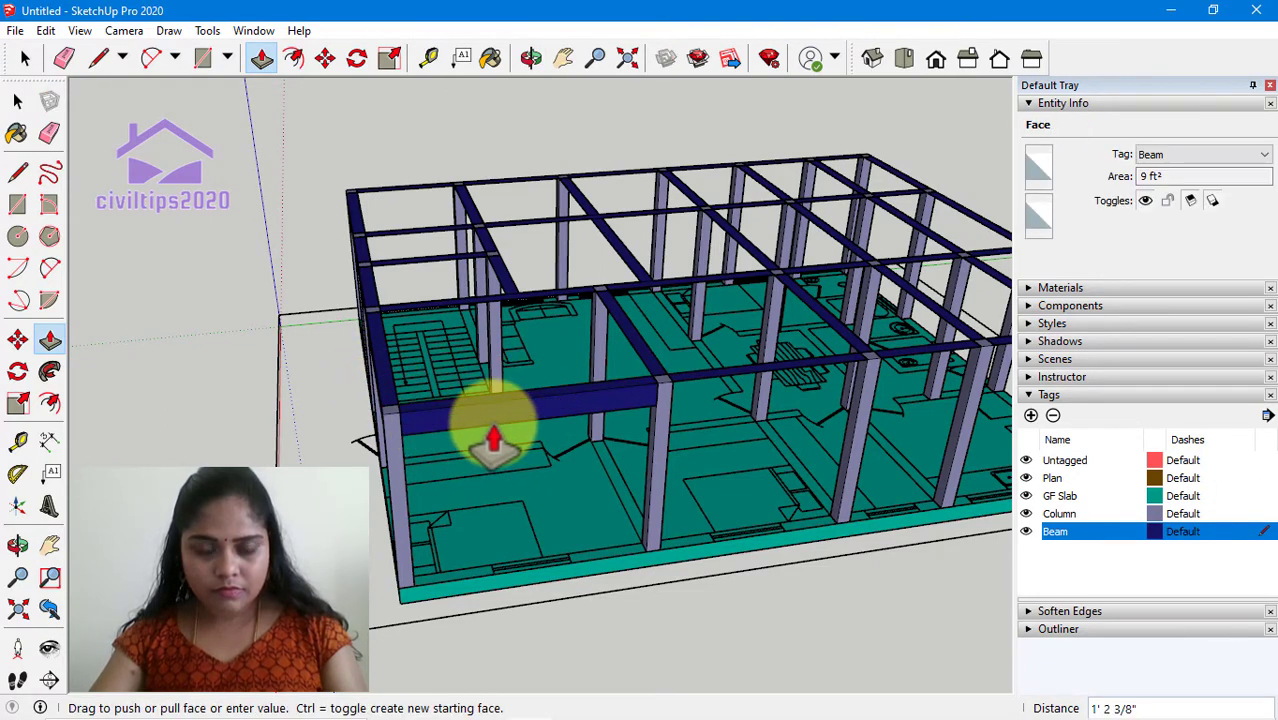
text(1)
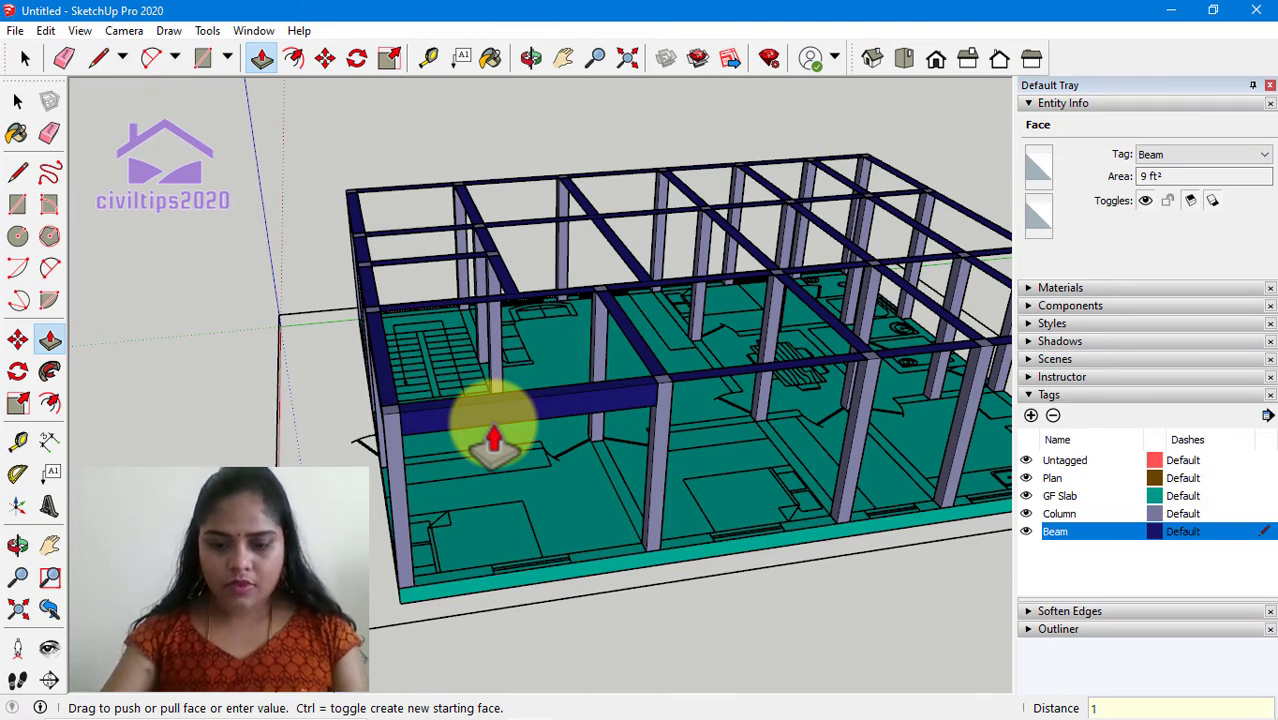
key(Return)
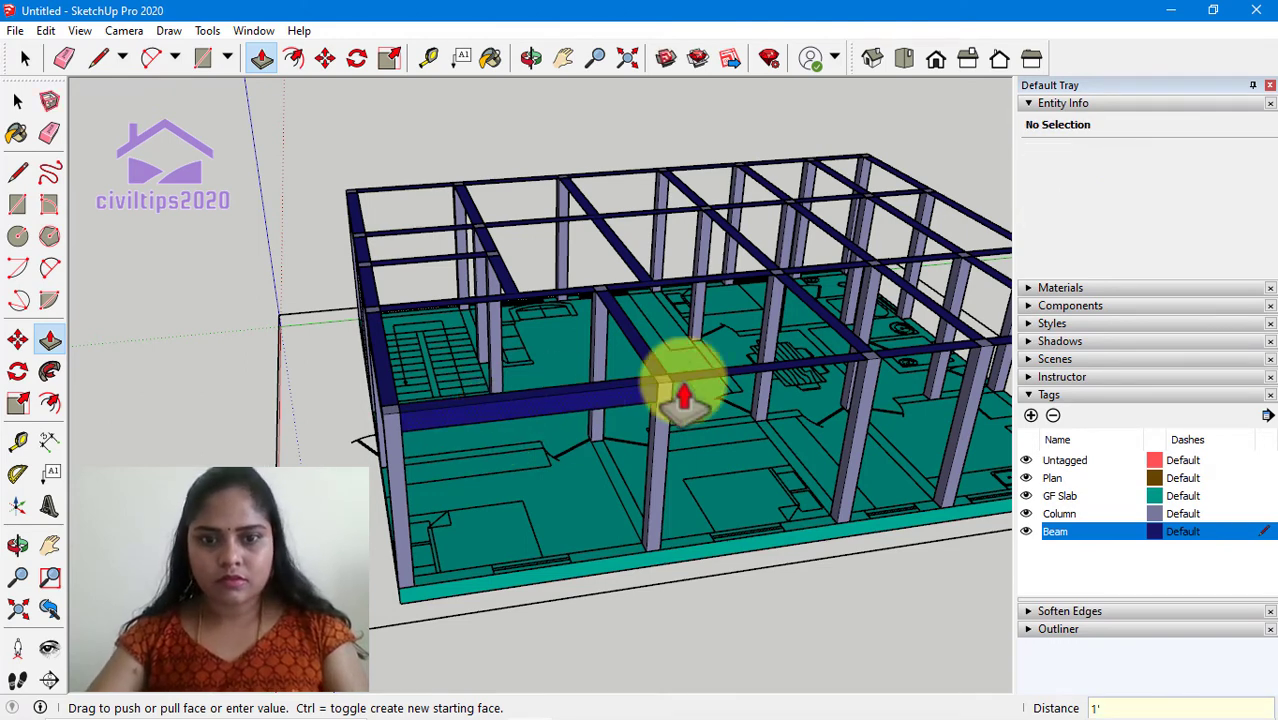
click(726, 395)
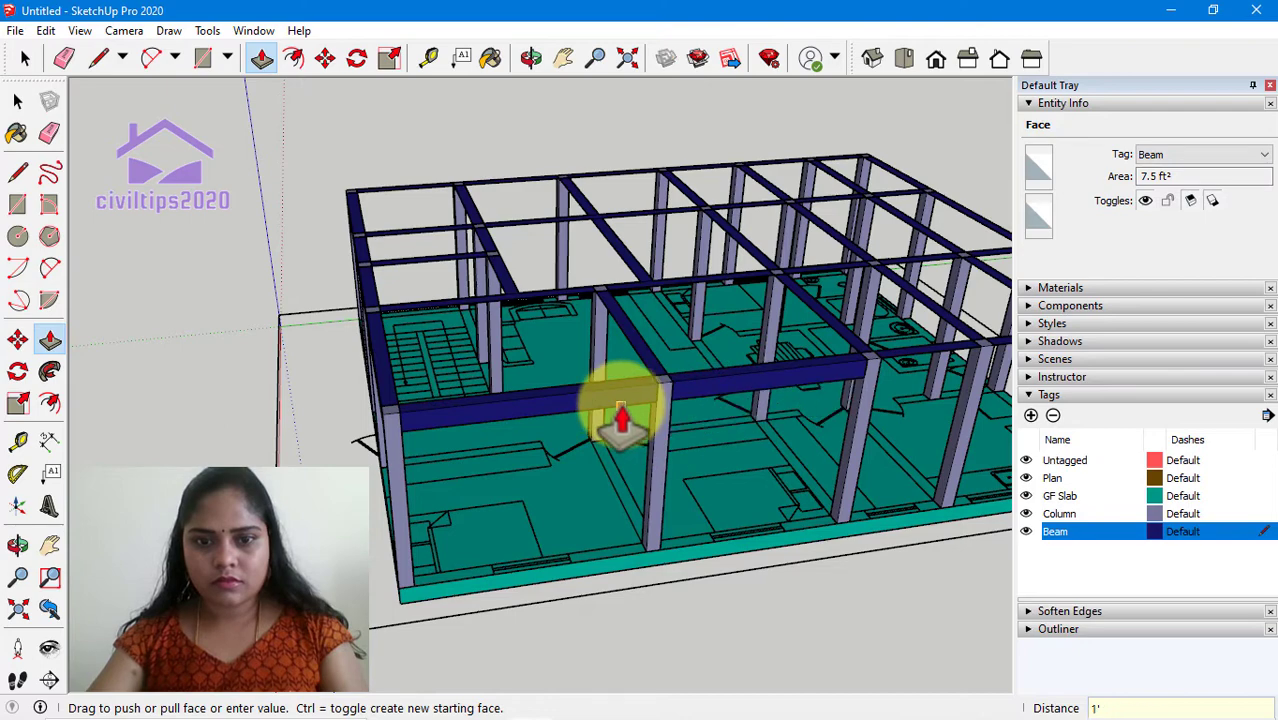
click(610, 418)
Extend the remaining front beams to the right and corner columns
scroll(742, 420, down, 2)
middle_drag(806, 555, 551, 522)
scroll(465, 337, up, 2)
scroll(655, 390, up, 3)
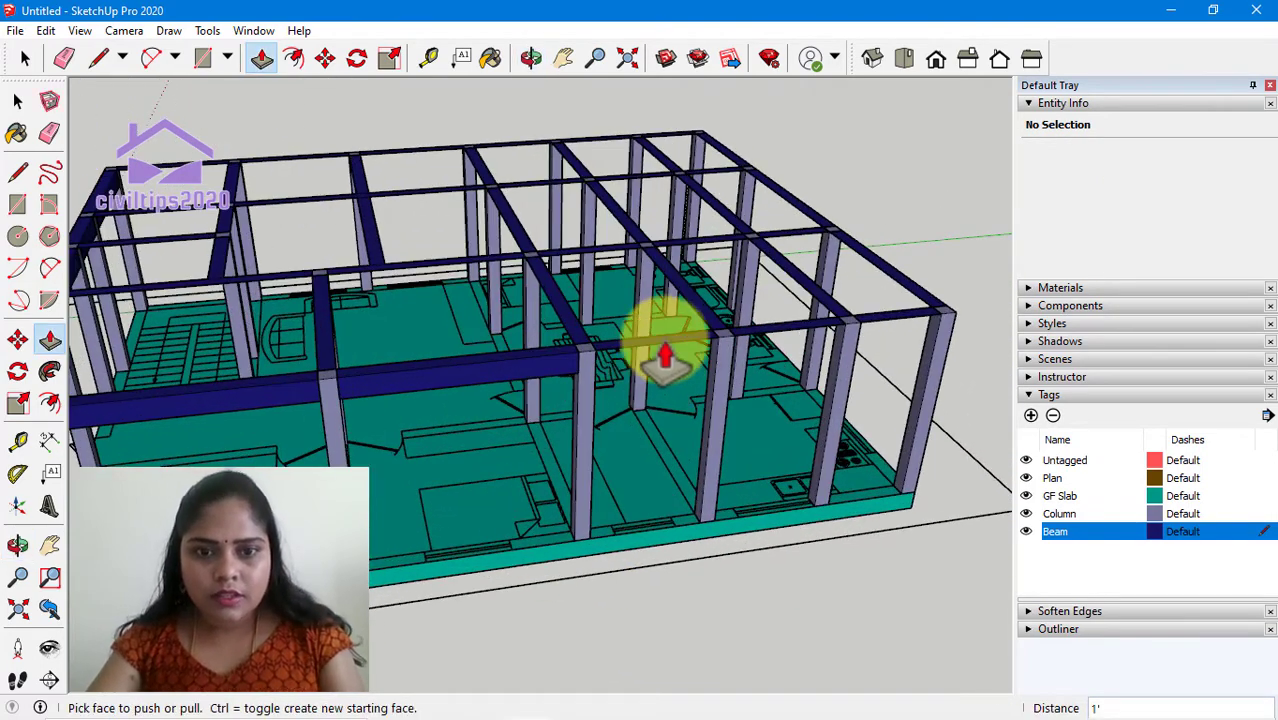
click(541, 432)
click(630, 382)
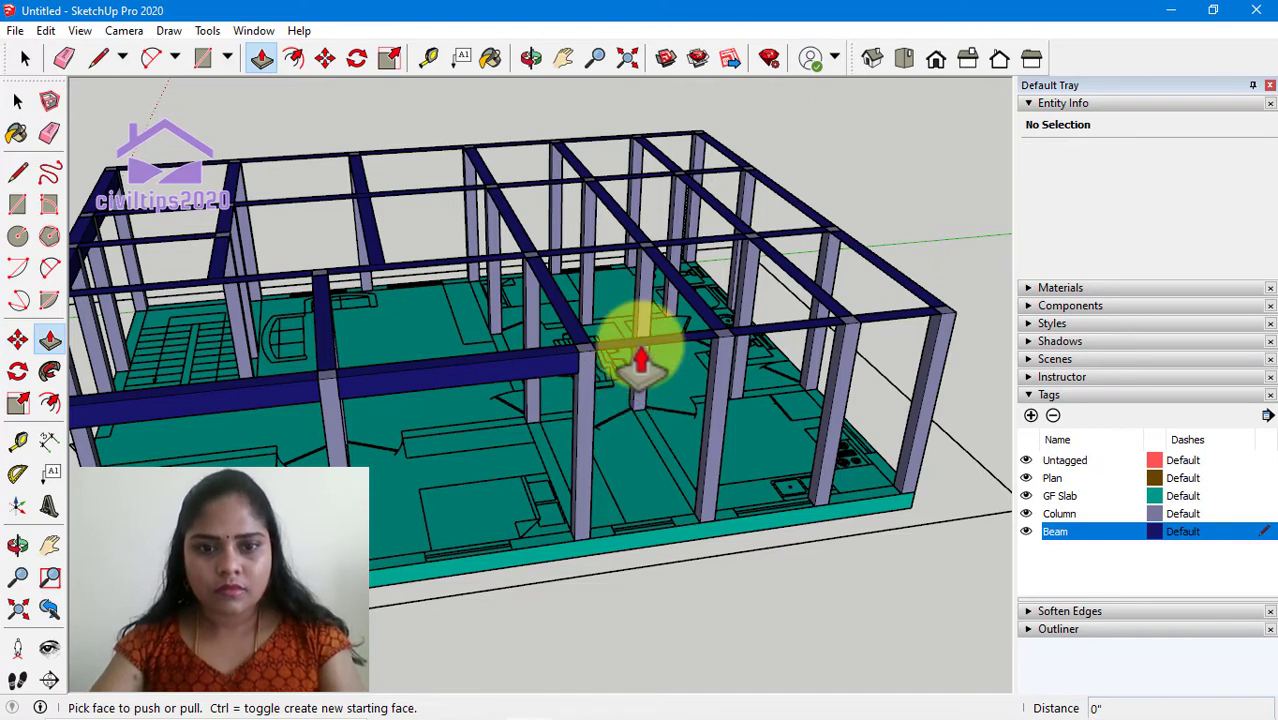
click(640, 362)
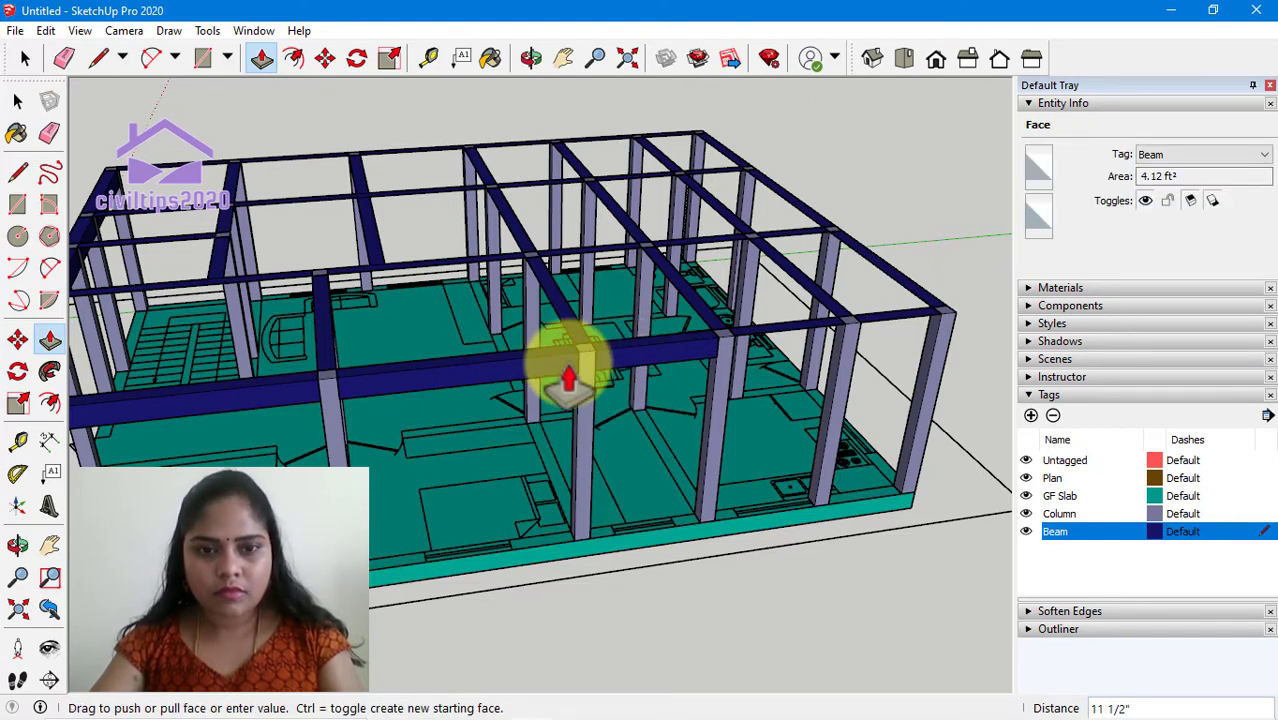
click(770, 340)
click(765, 355)
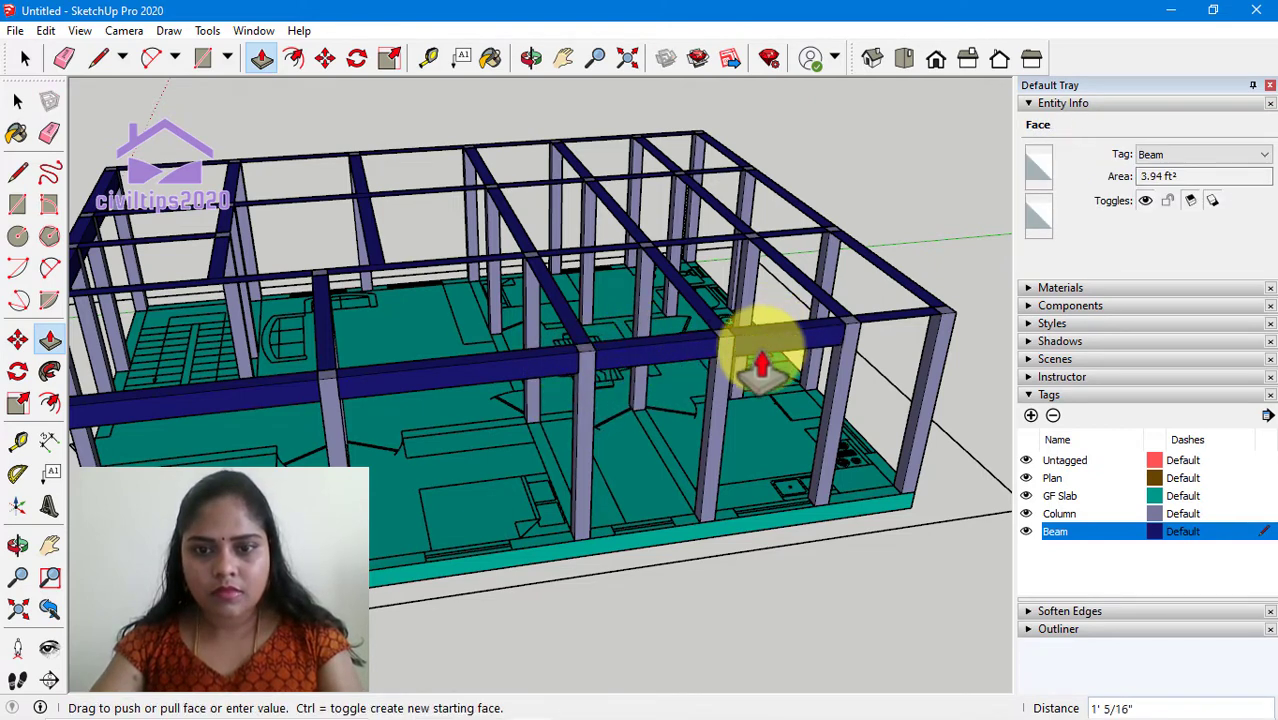
click(695, 370)
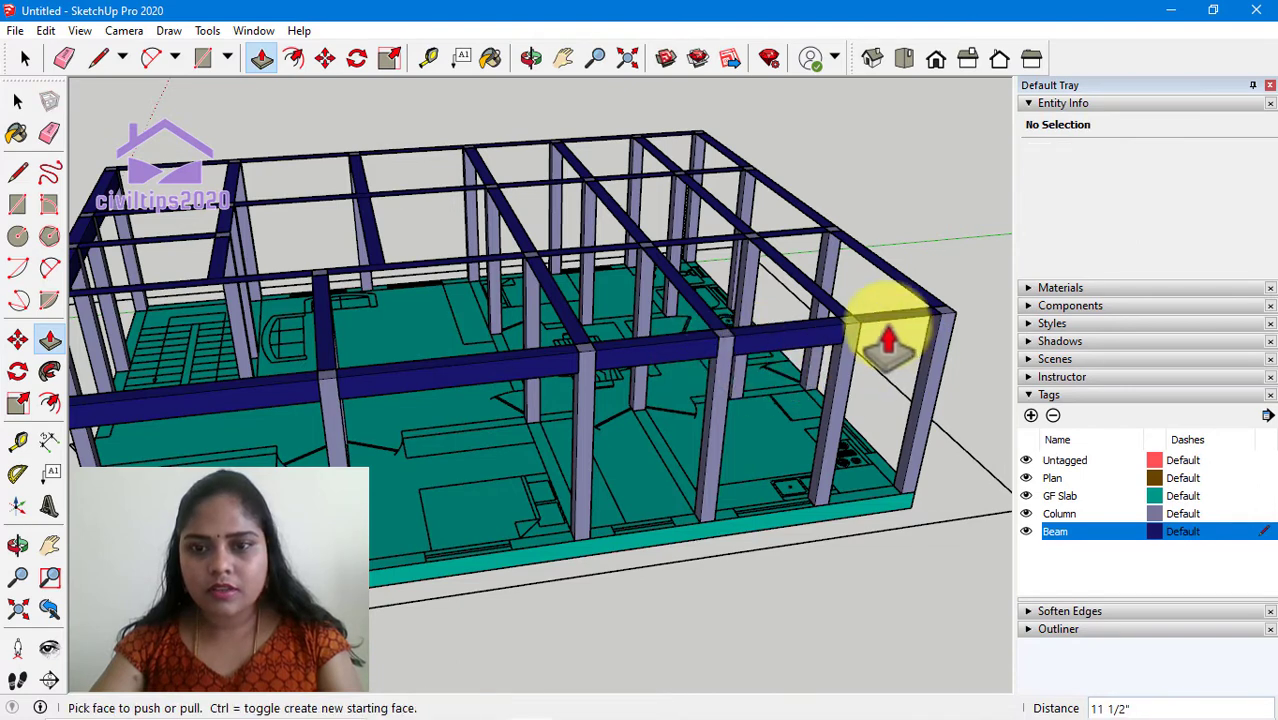
click(885, 343)
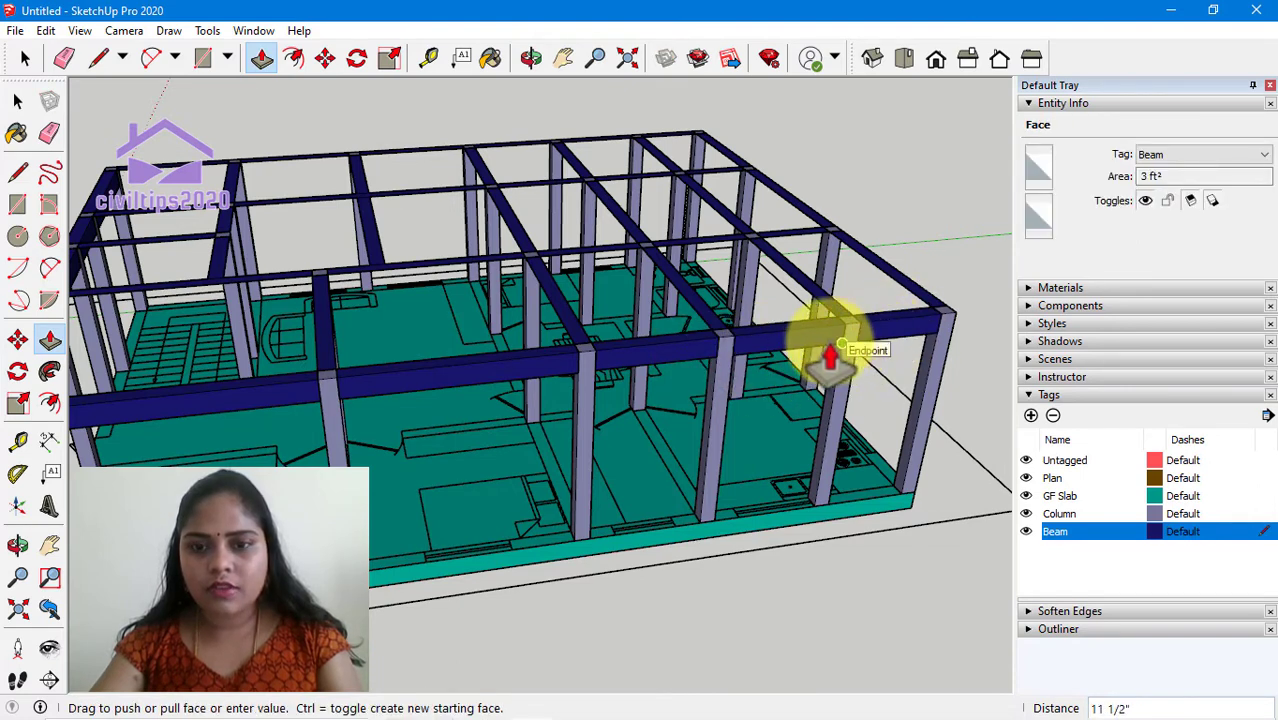
click(826, 360)
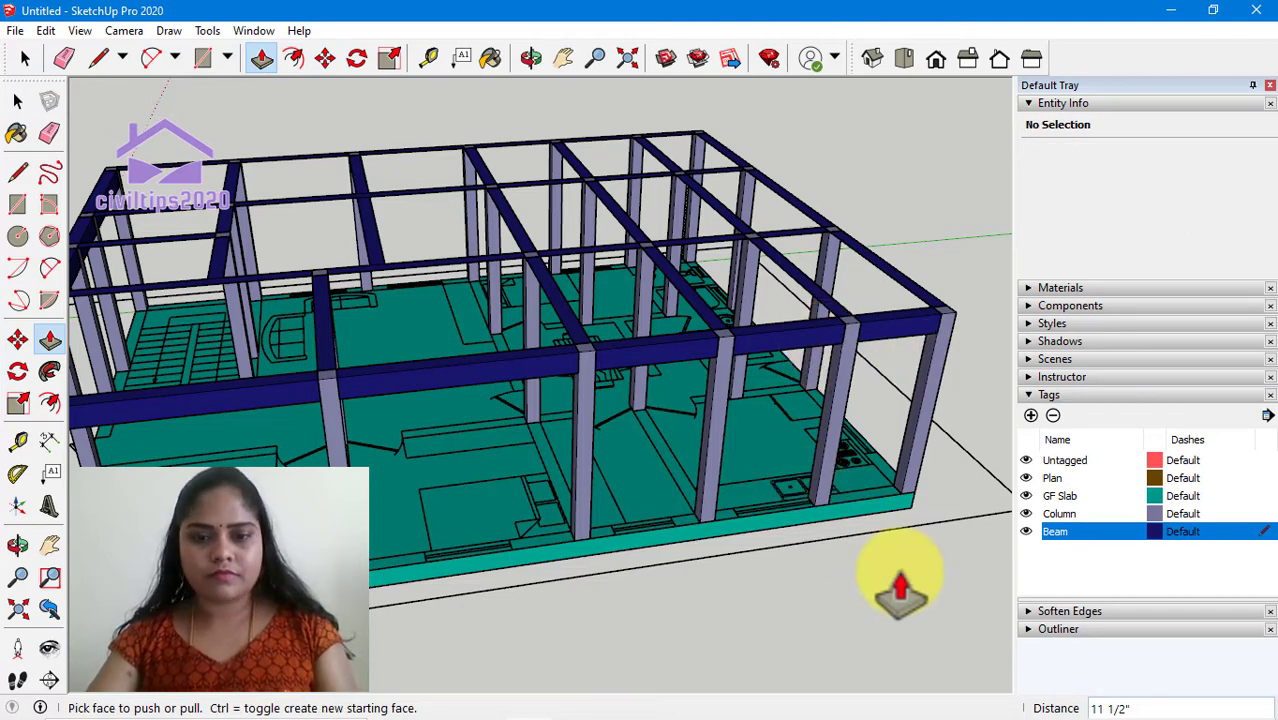
mouse_move(900, 590)
middle_down()
mouse_move(685, 576)
mouse_move(608, 513)
middle_up()
scroll(608, 513, down, 3)
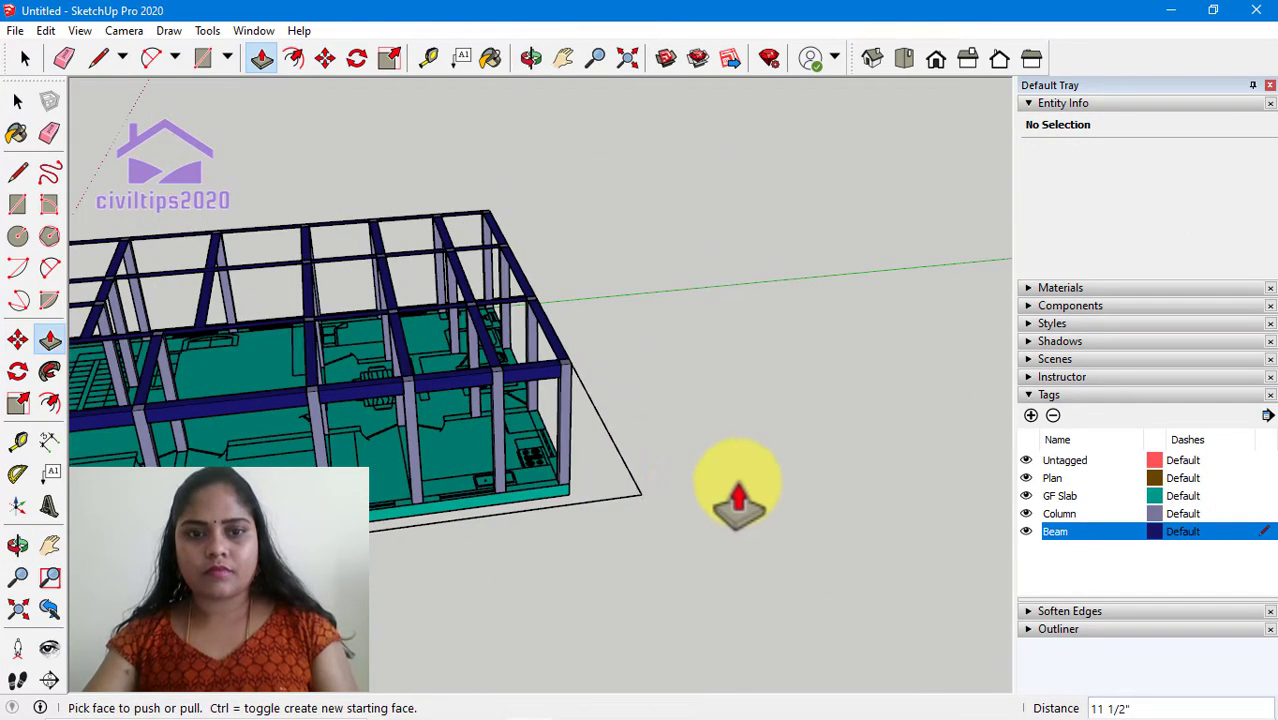
mouse_move(733, 485)
middle_down()
mouse_move(820, 460)
mouse_move(793, 502)
mouse_move(379, 556)
mouse_move(656, 551)
mouse_move(533, 515)
middle_up()
scroll(533, 515, up, 2)
mouse_move(559, 562)
middle_down()
mouse_move(551, 465)
mouse_move(562, 434)
middle_up()
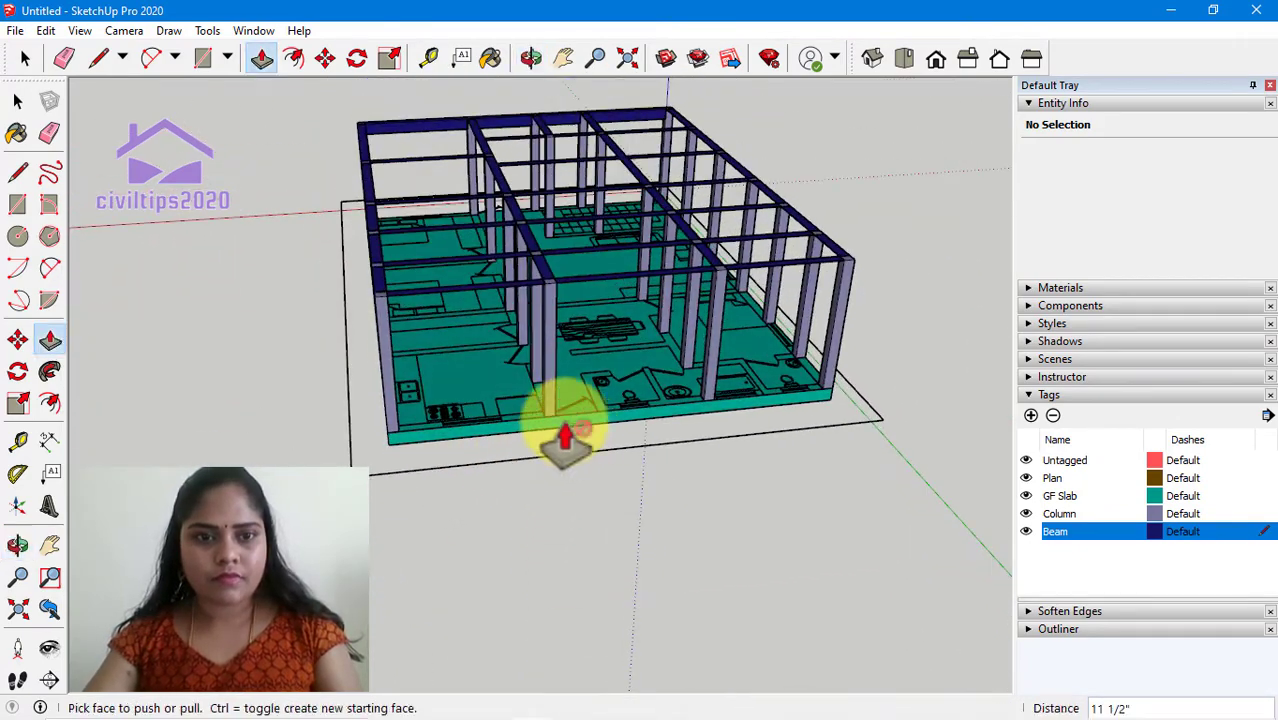
scroll(476, 300, up, 1)
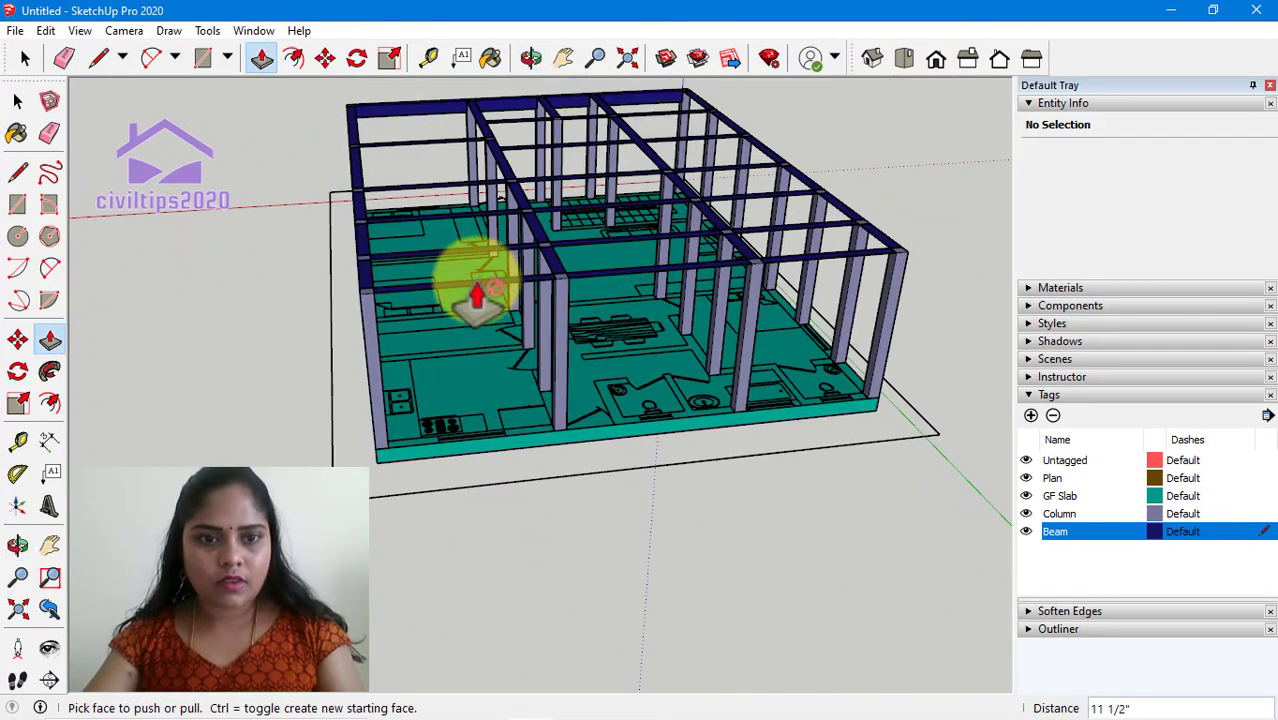
click(477, 295)
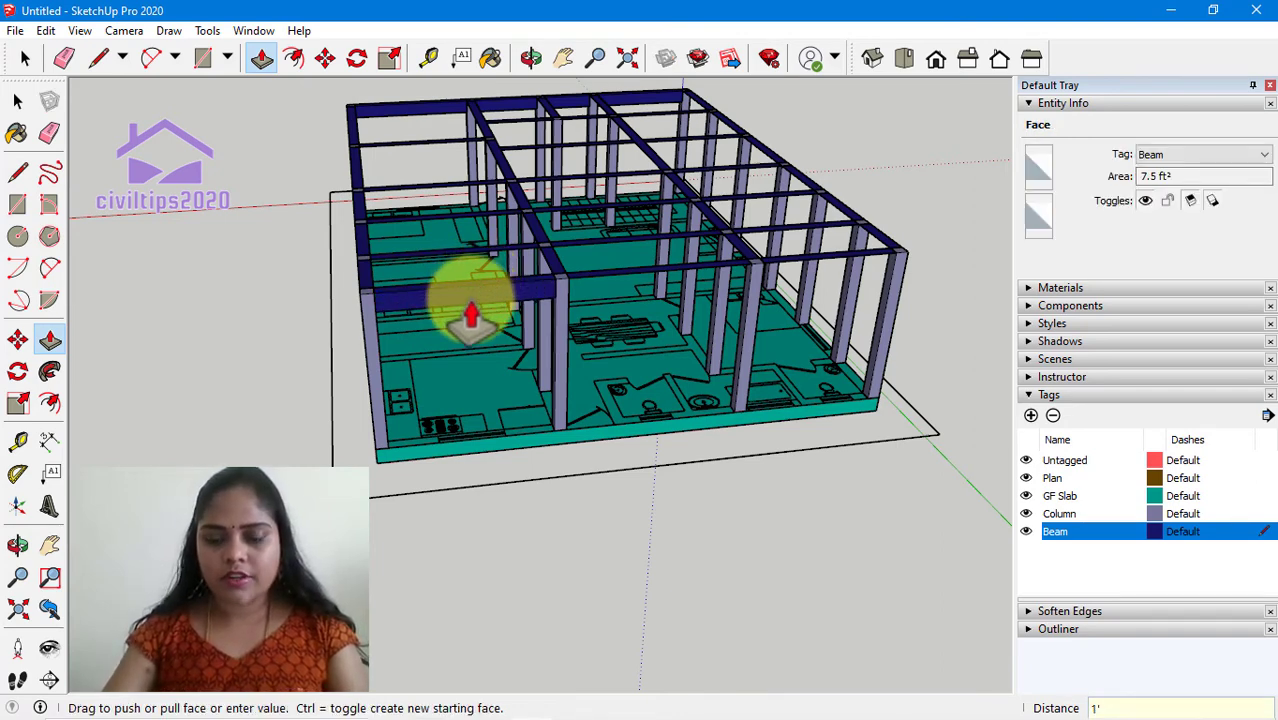
click(471, 318)
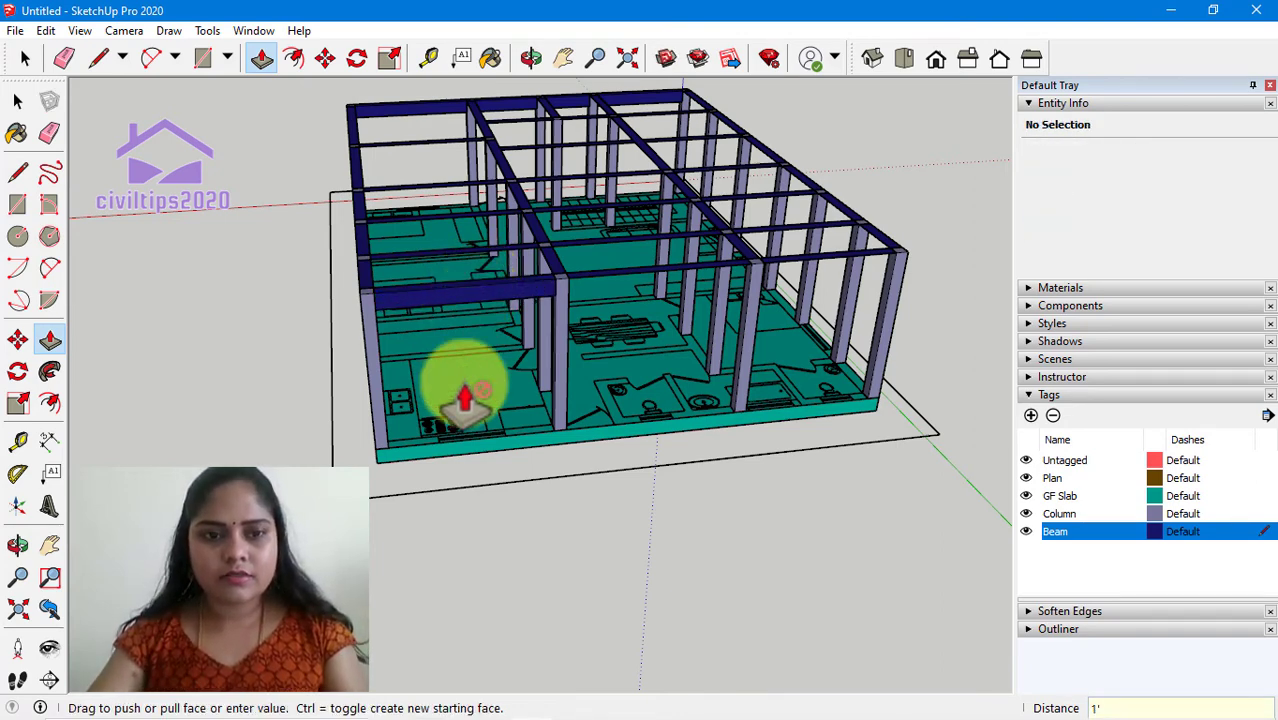
click(605, 272)
click(540, 292)
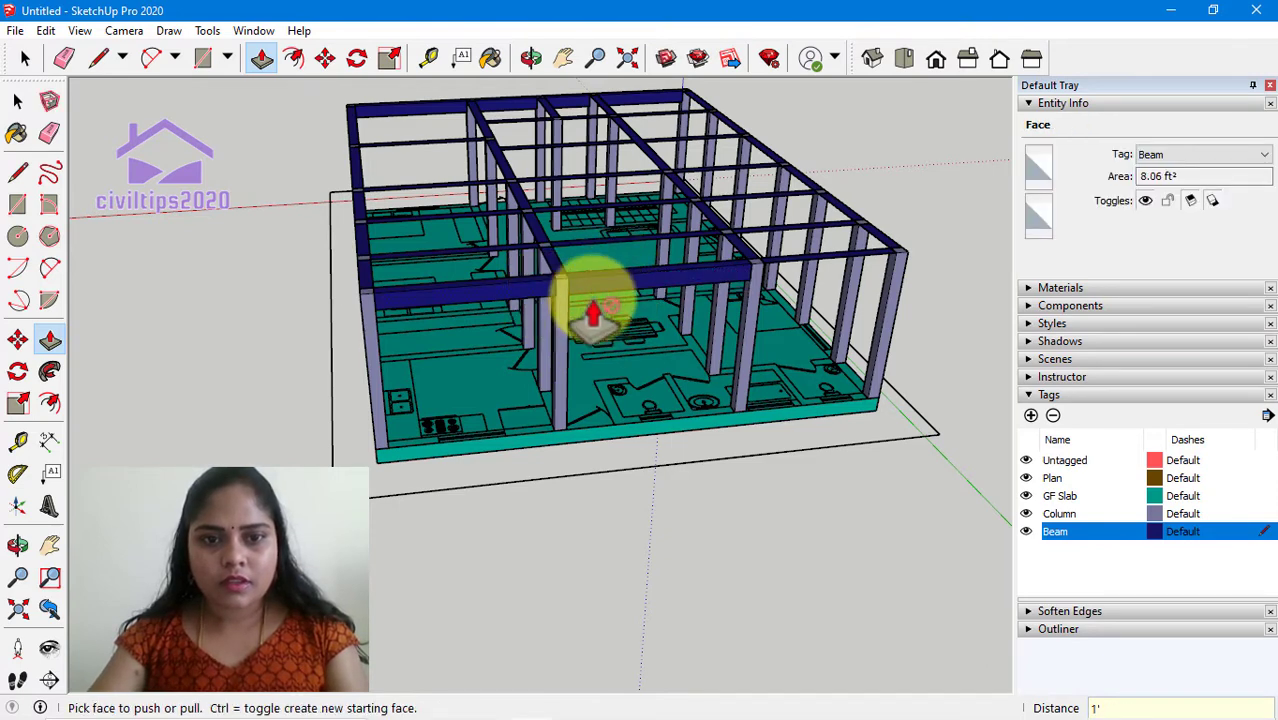
click(787, 277)
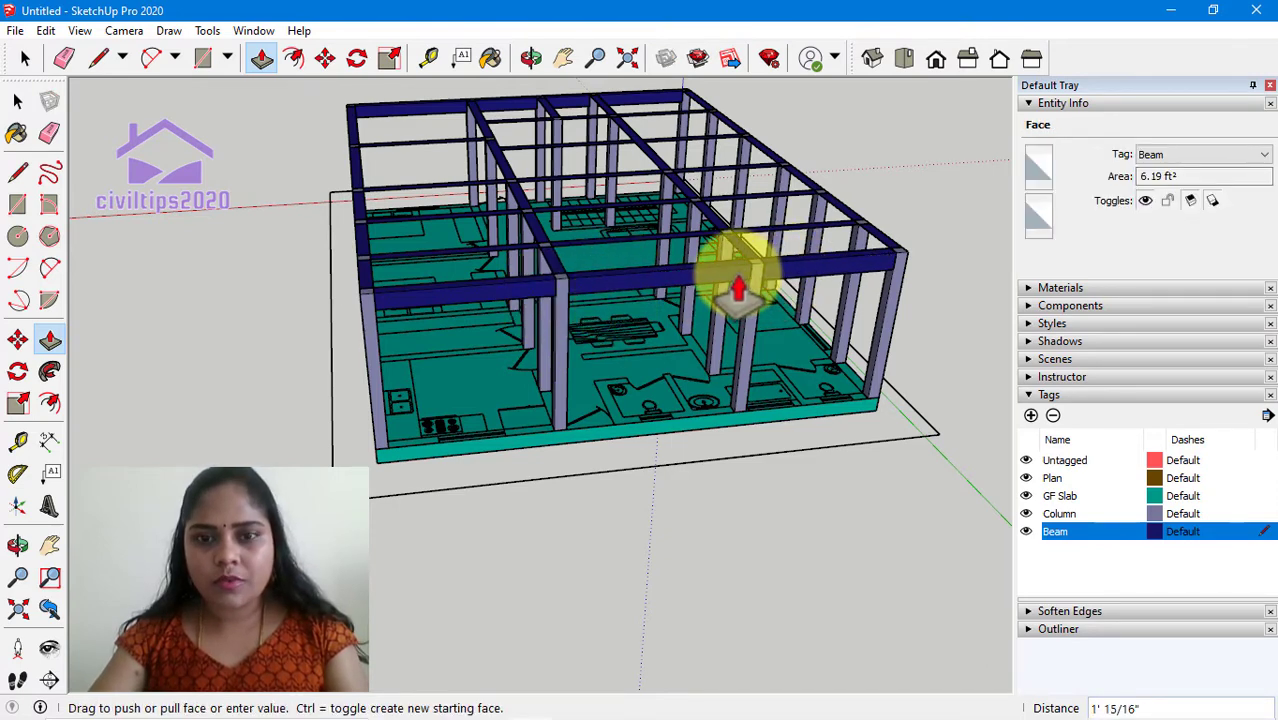
click(738, 316)
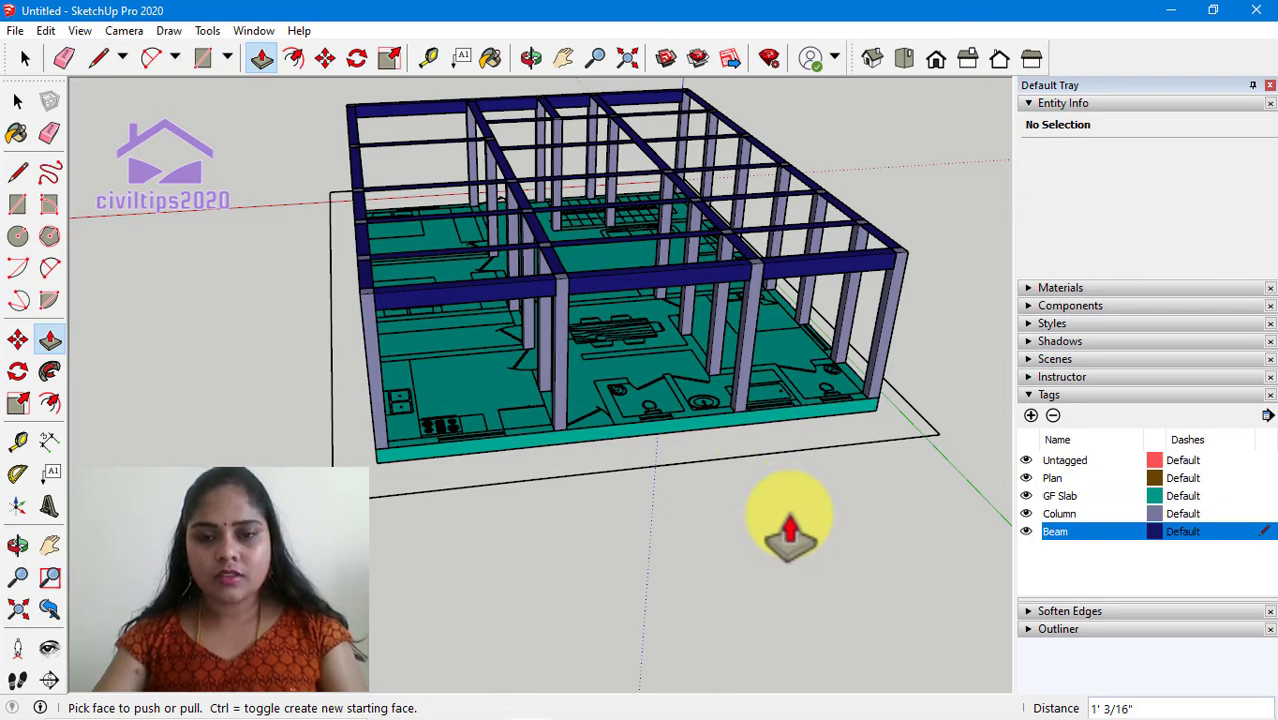
key(space)
scroll(873, 525, up, 1)
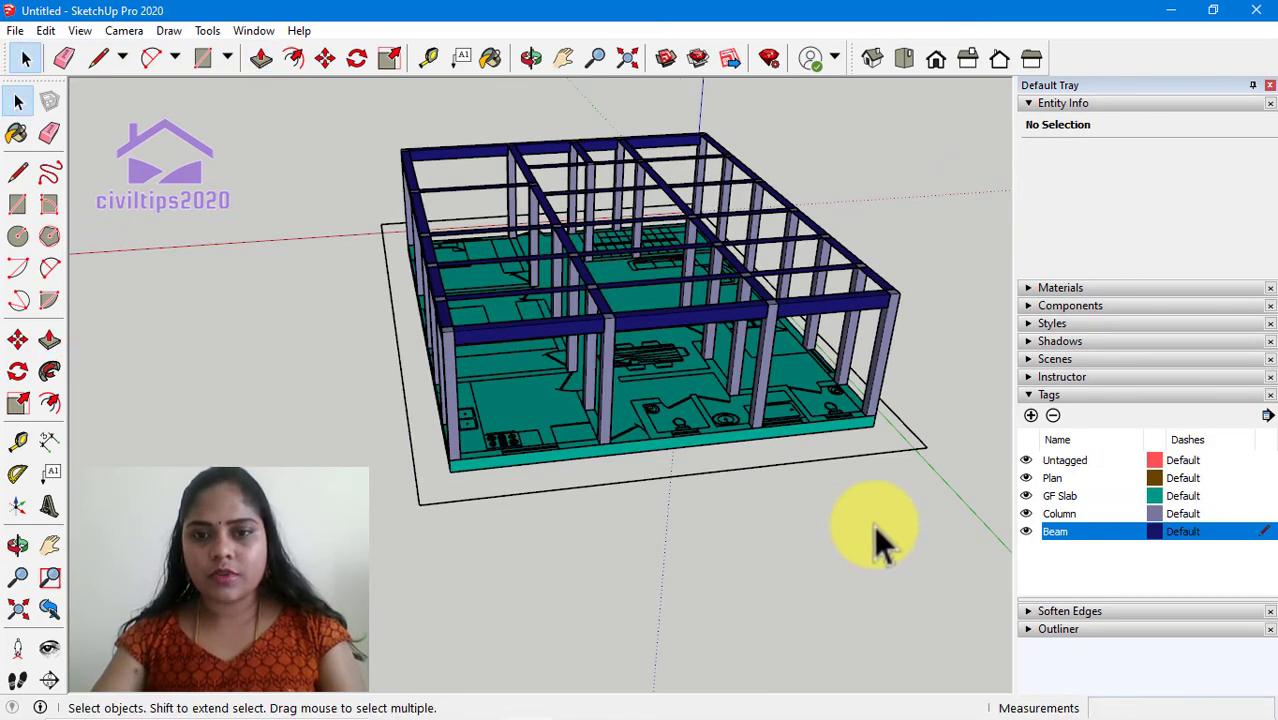
mouse_move(876, 533)
middle_down()
mouse_move(428, 608)
mouse_move(645, 610)
mouse_move(727, 533)
mouse_move(733, 542)
middle_up()
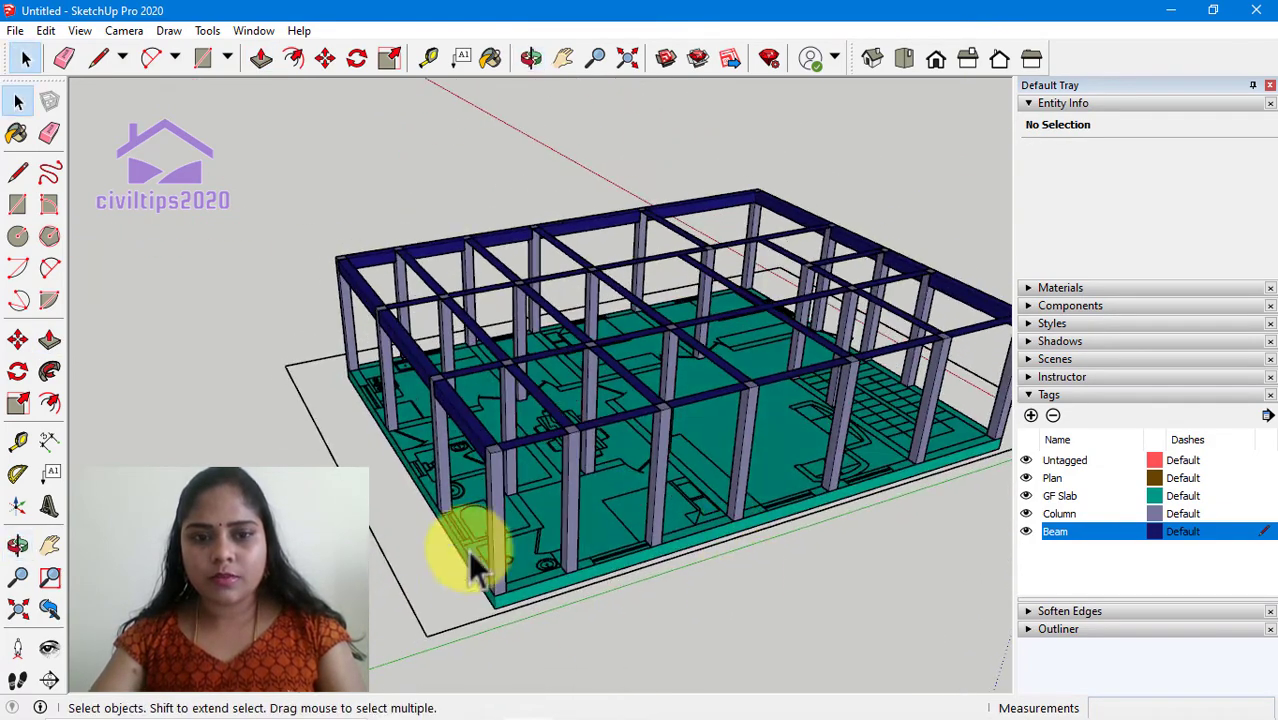
scroll(560, 475, up, 2)
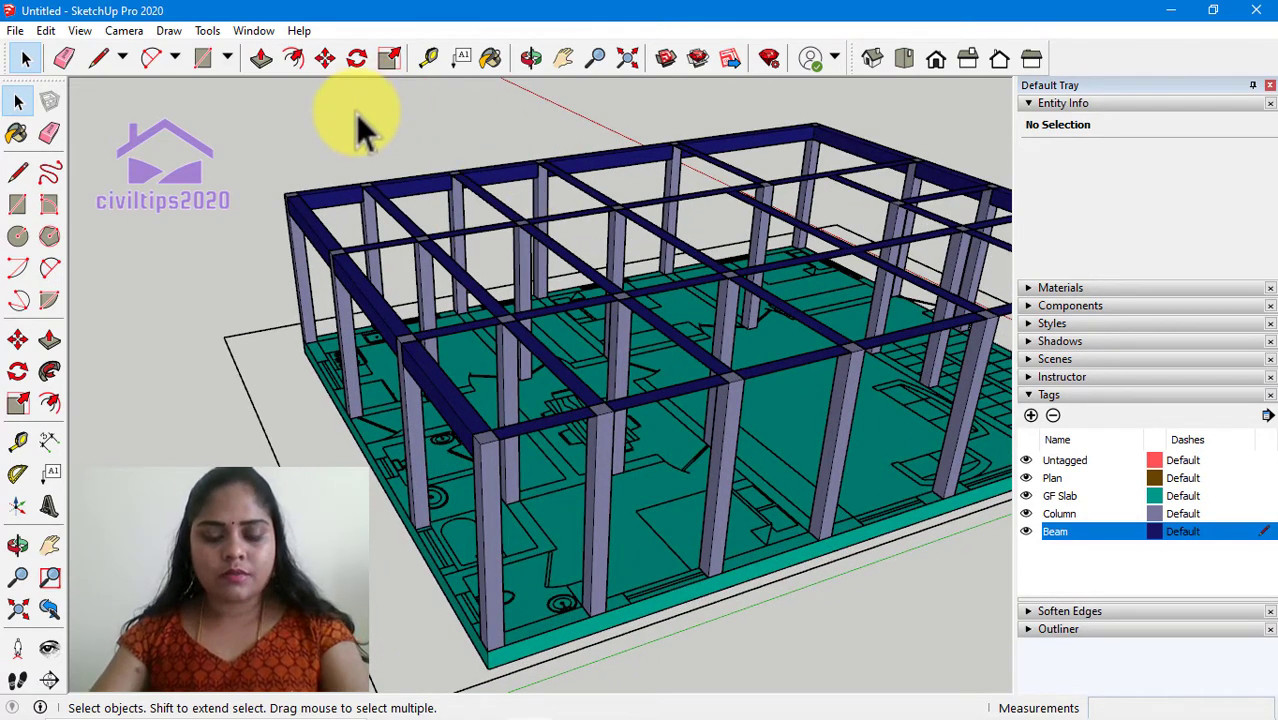
Pull the bottom faces of the first five beams down to 1' depth
key(p)
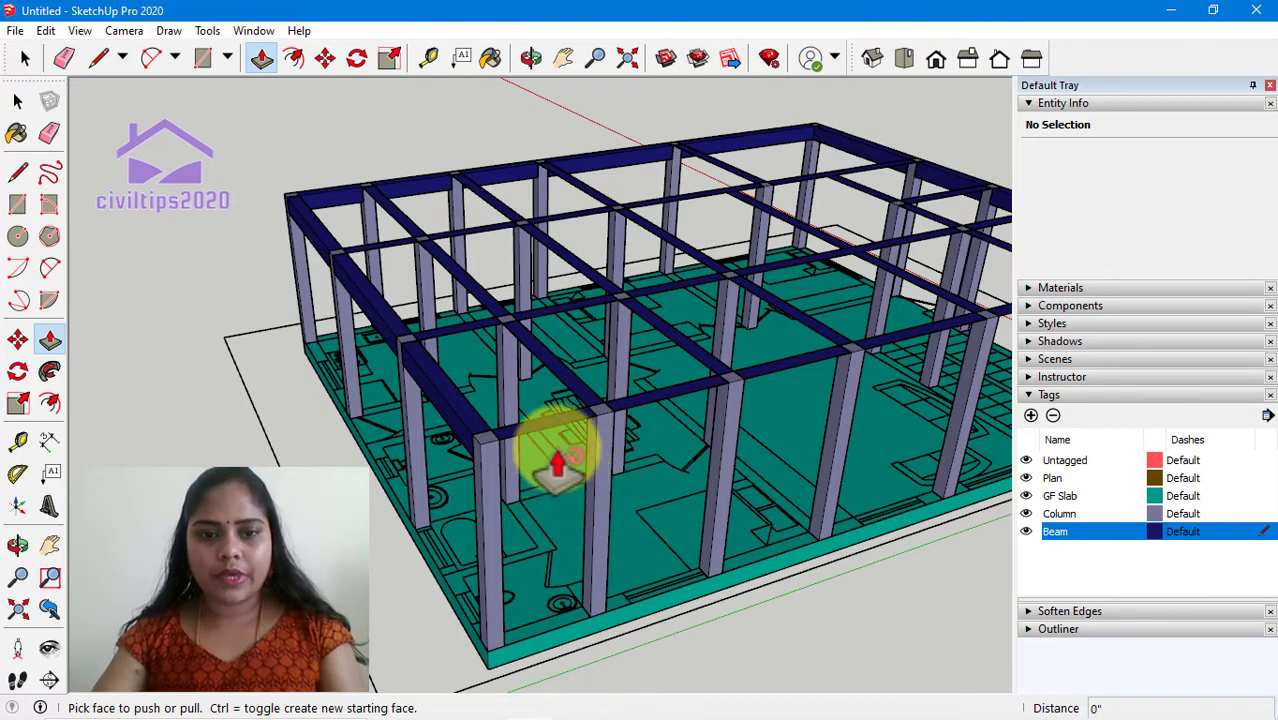
click(558, 460)
text(1')
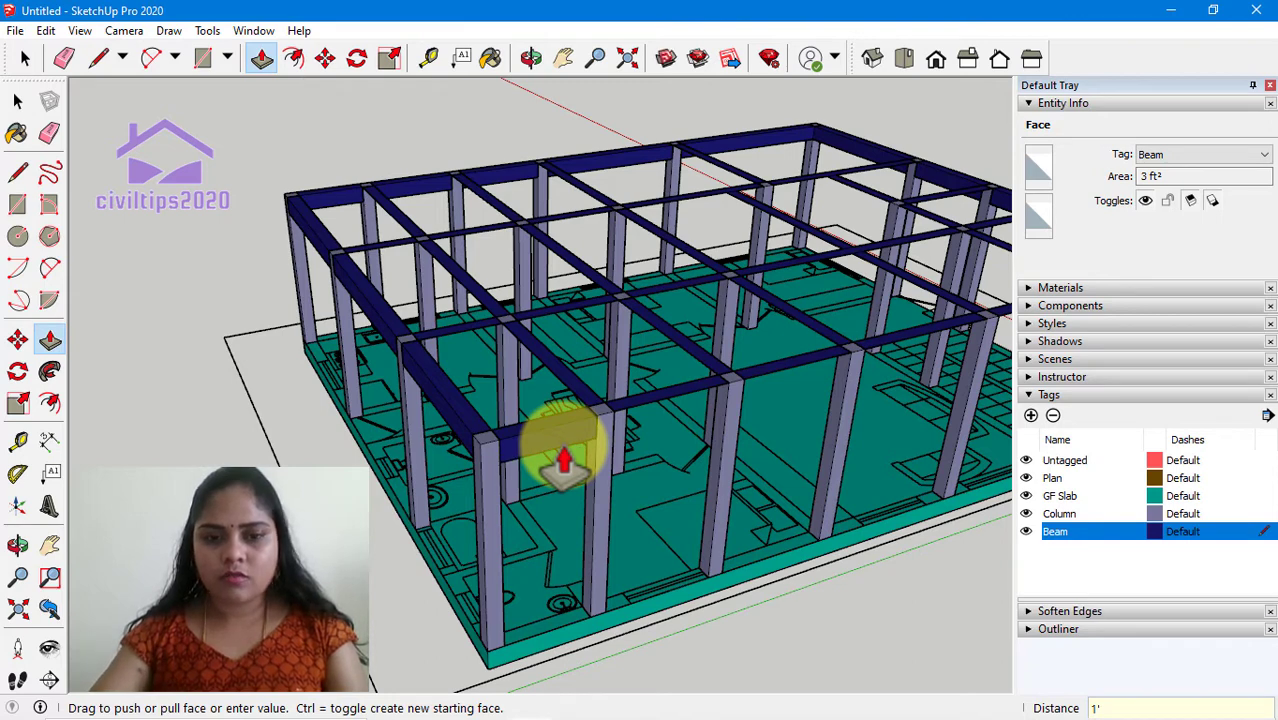
click(564, 459)
click(668, 405)
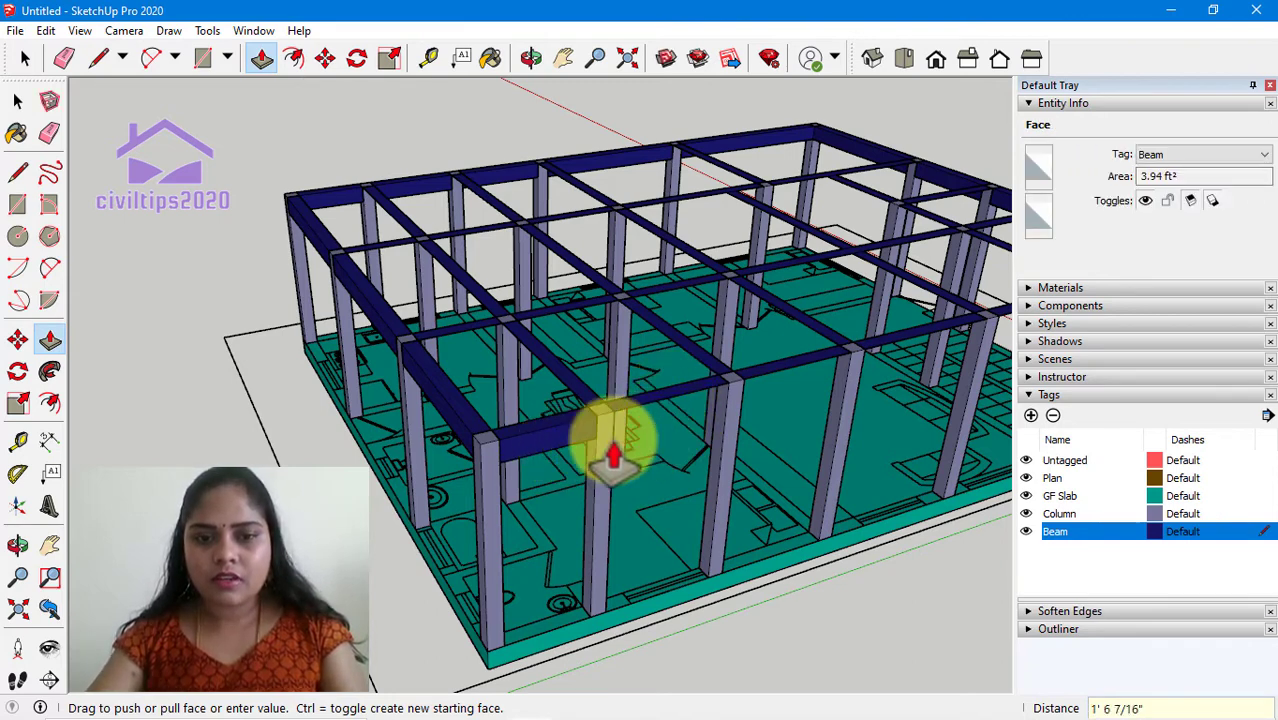
click(570, 448)
click(770, 380)
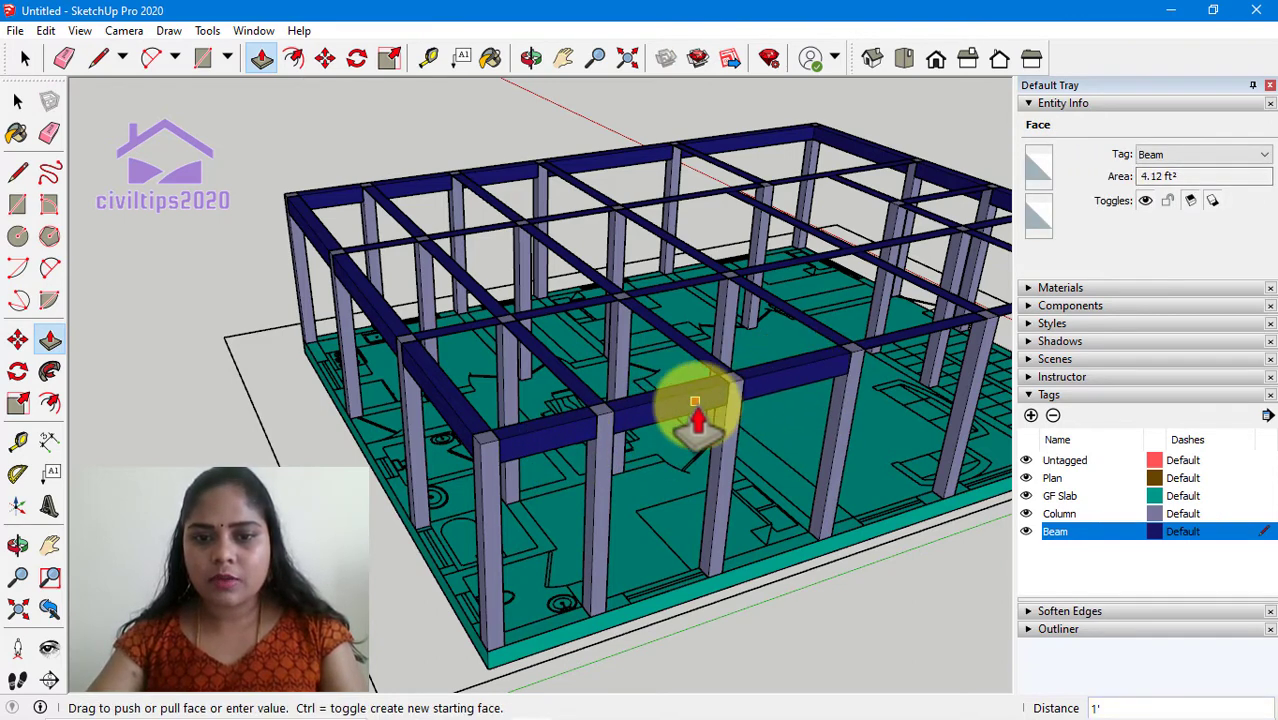
click(696, 415)
click(888, 352)
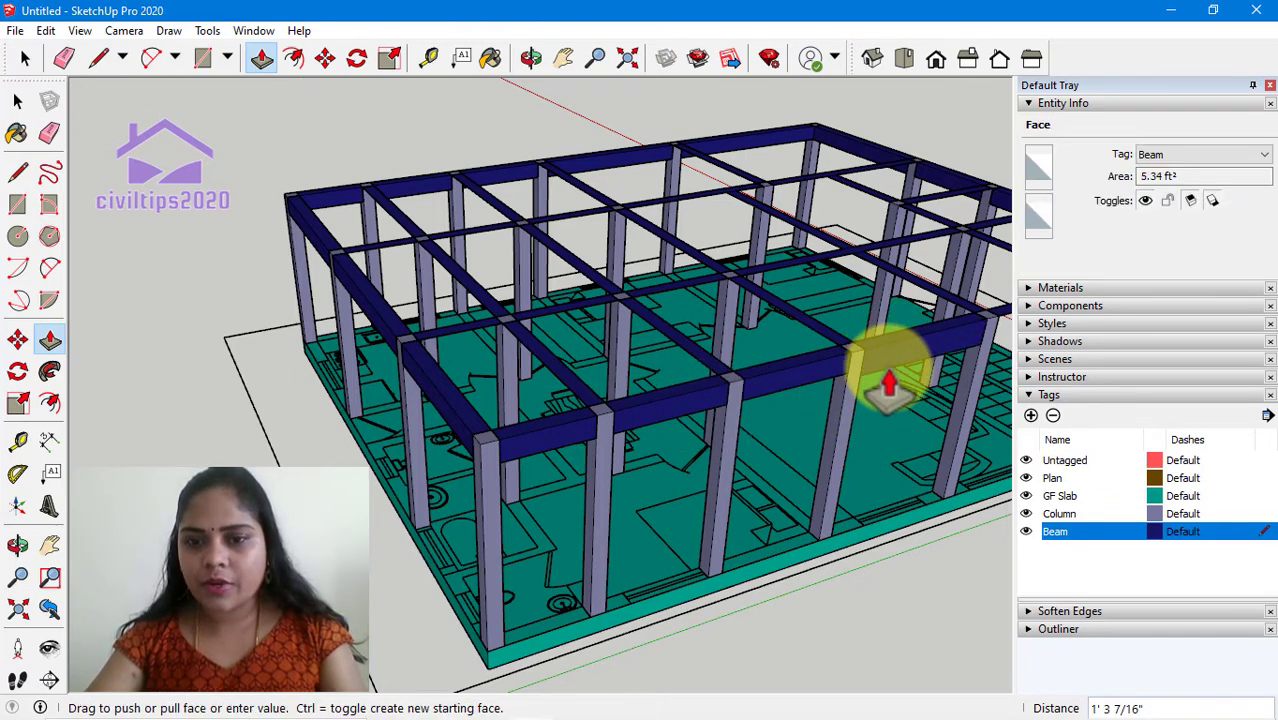
click(818, 385)
mouse_move(912, 513)
middle_down()
mouse_move(940, 590)
mouse_move(800, 560)
mouse_move(921, 486)
middle_up()
click(978, 415)
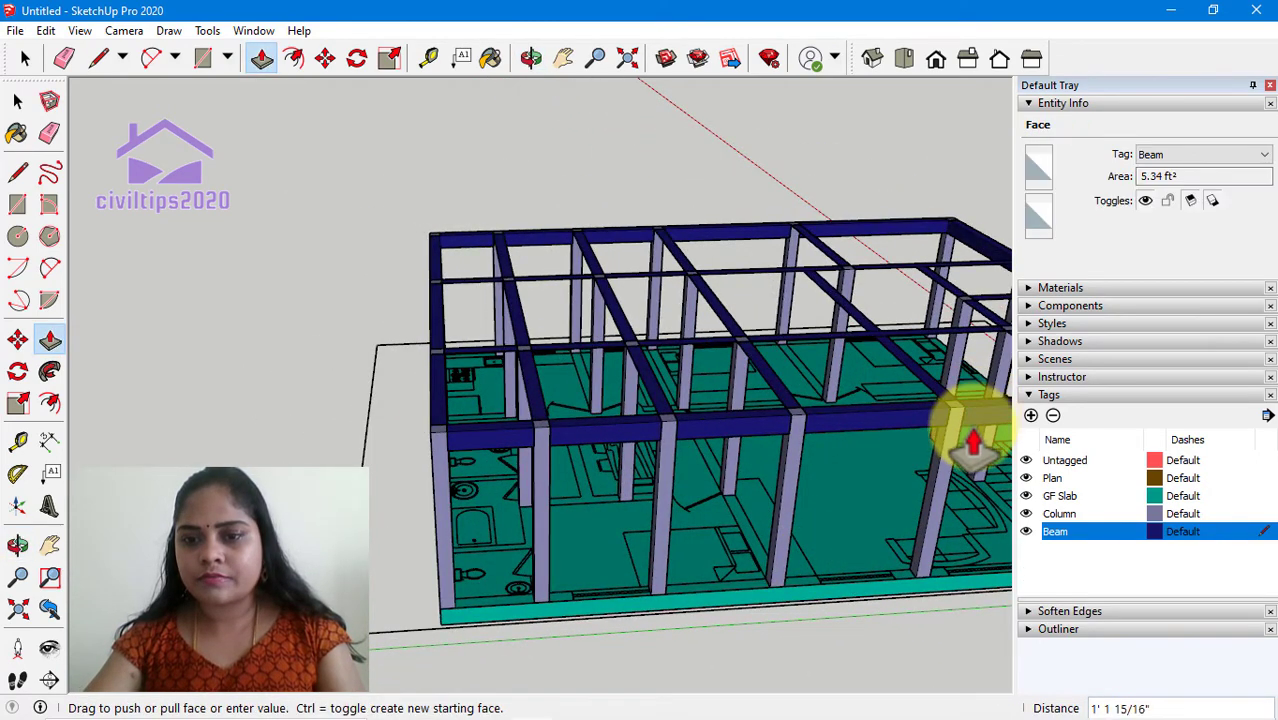
click(921, 579)
Deepen an inner beam to 1', viewed from inside the frame
mouse_move(921, 579)
middle_down()
mouse_move(900, 630)
mouse_move(676, 565)
middle_up()
scroll(827, 405, up, 1)
scroll(843, 420, up, 3)
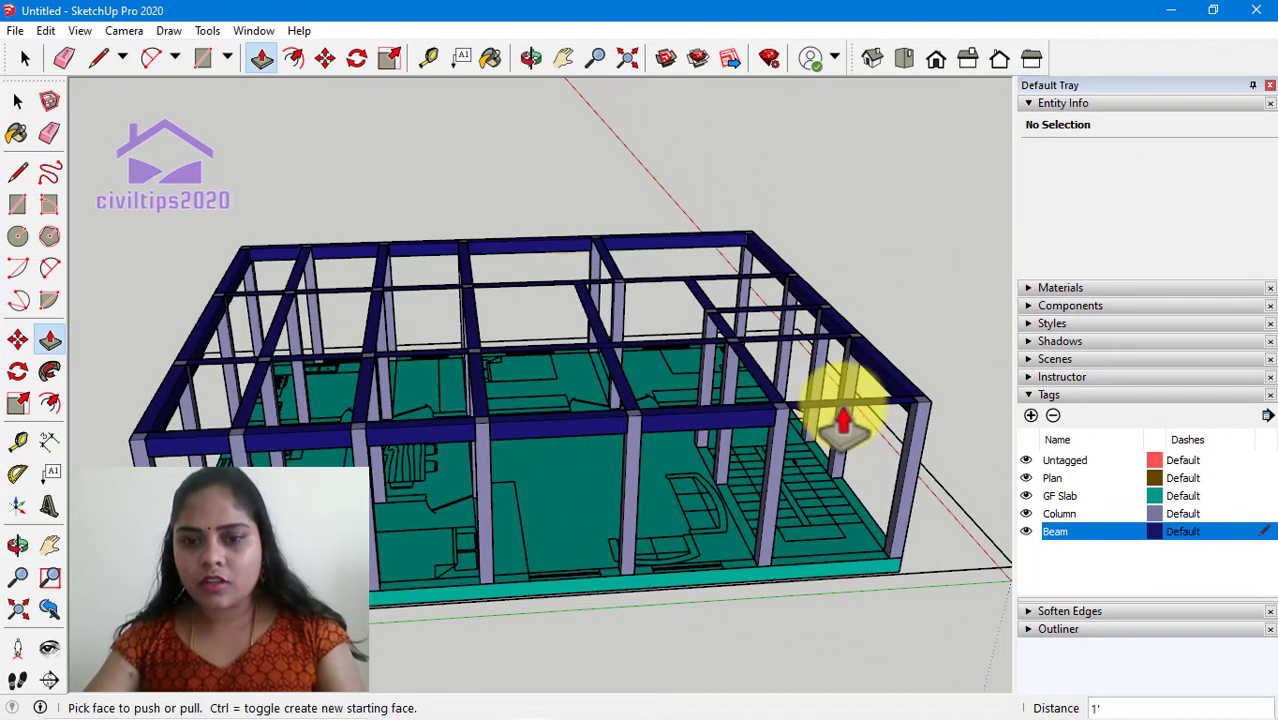
click(843, 420)
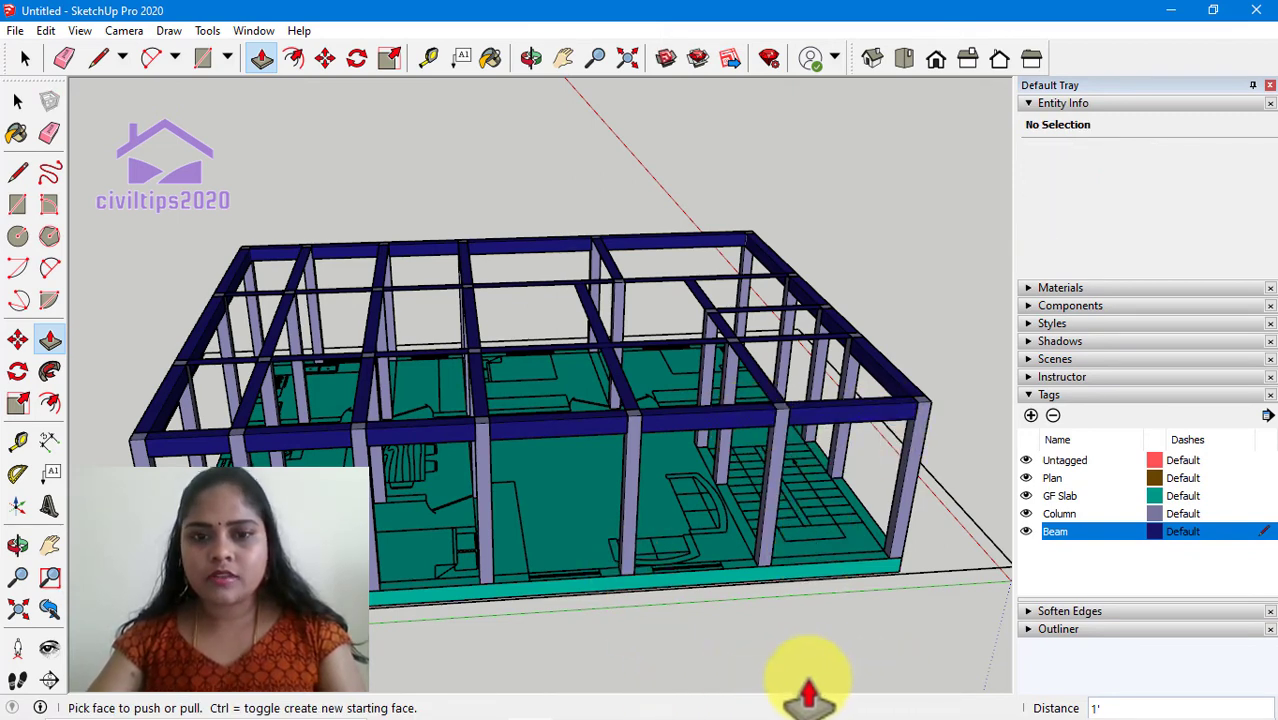
mouse_move(810, 690)
middle_down()
mouse_move(776, 676)
mouse_move(730, 685)
middle_up()
key(o)
mouse_move(730, 685)
mouse_down()
mouse_move(847, 676)
mouse_move(978, 620)
mouse_up()
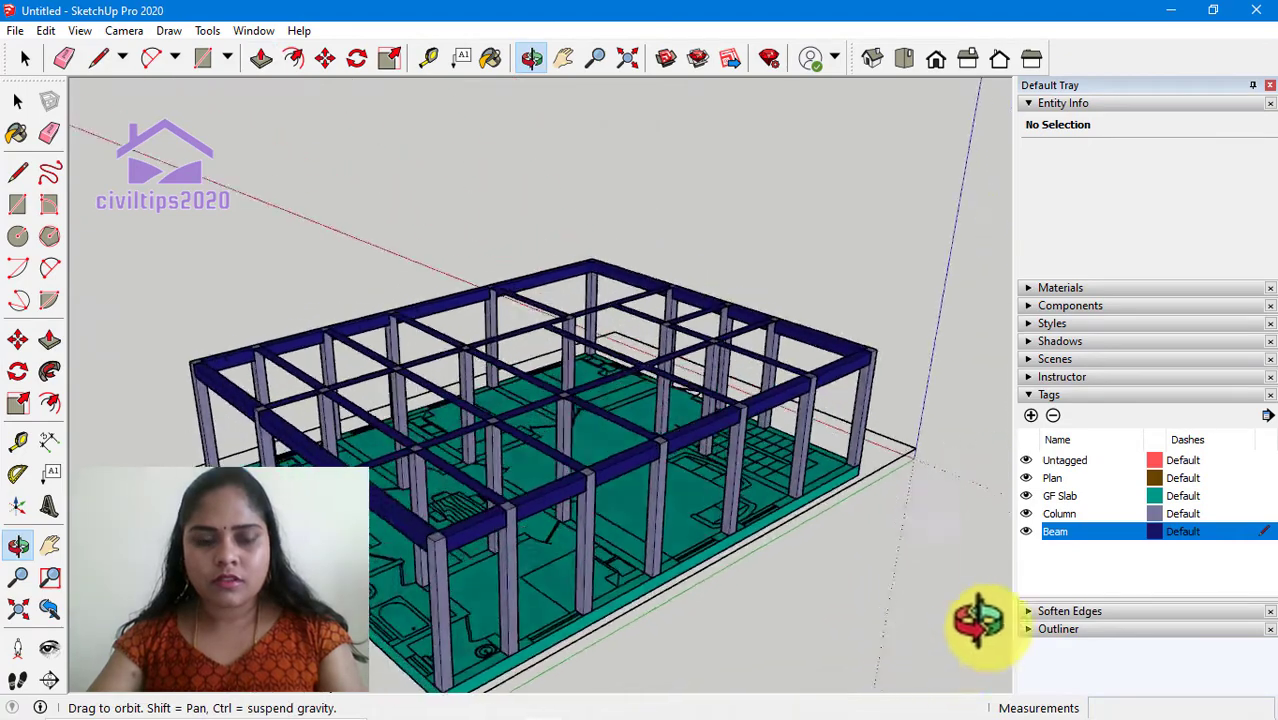
key(p)
scroll(978, 620, up, 2)
scroll(422, 528, up, 3)
scroll(479, 443, up, 3)
scroll(595, 440, up, 3)
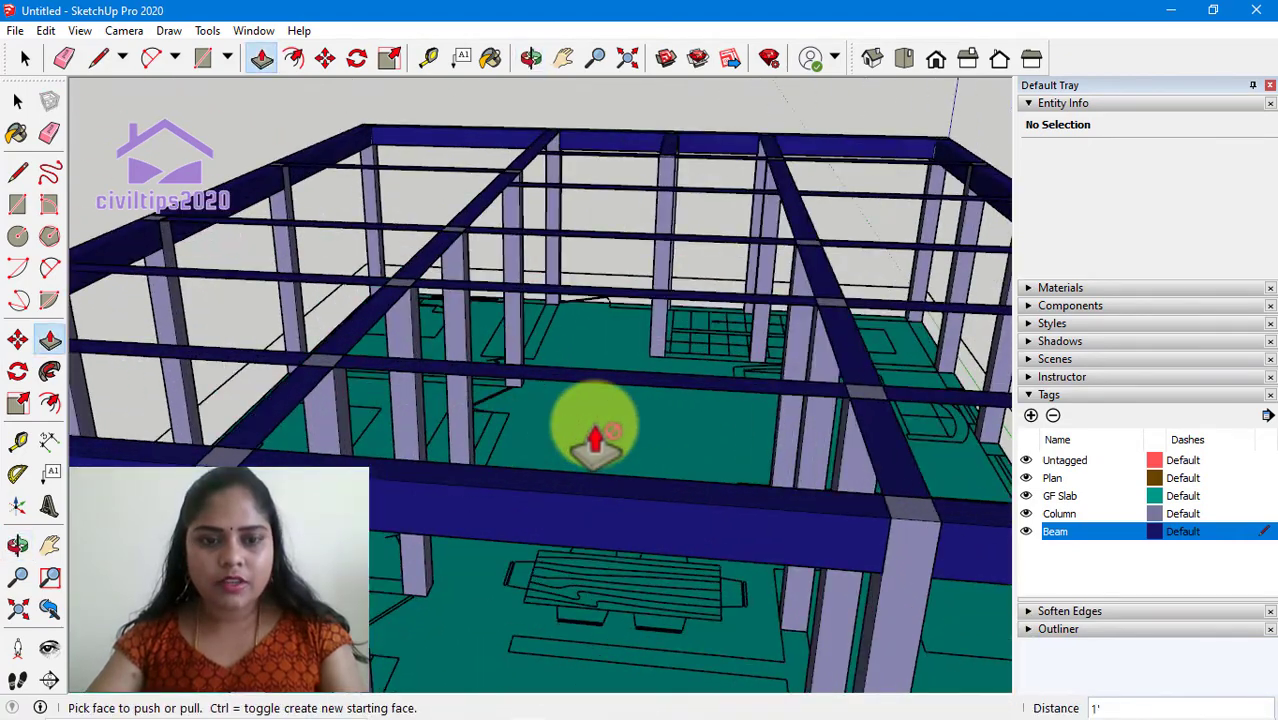
click(612, 398)
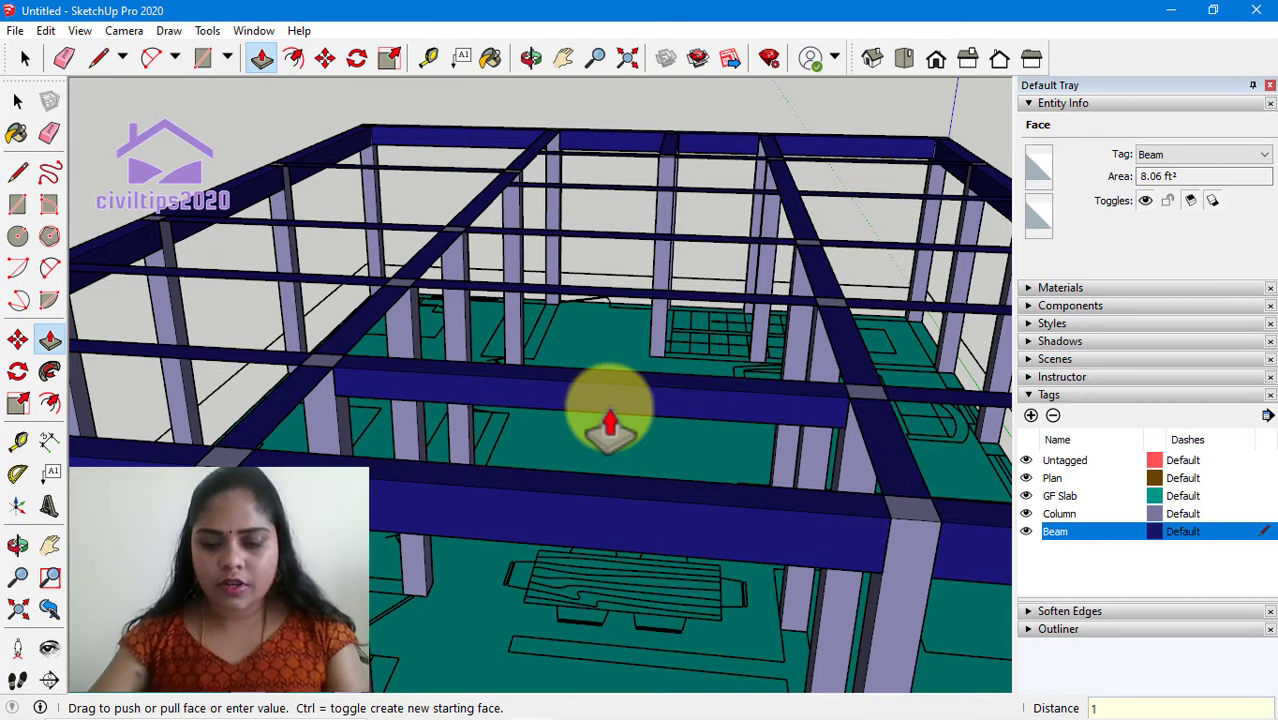
click(610, 415)
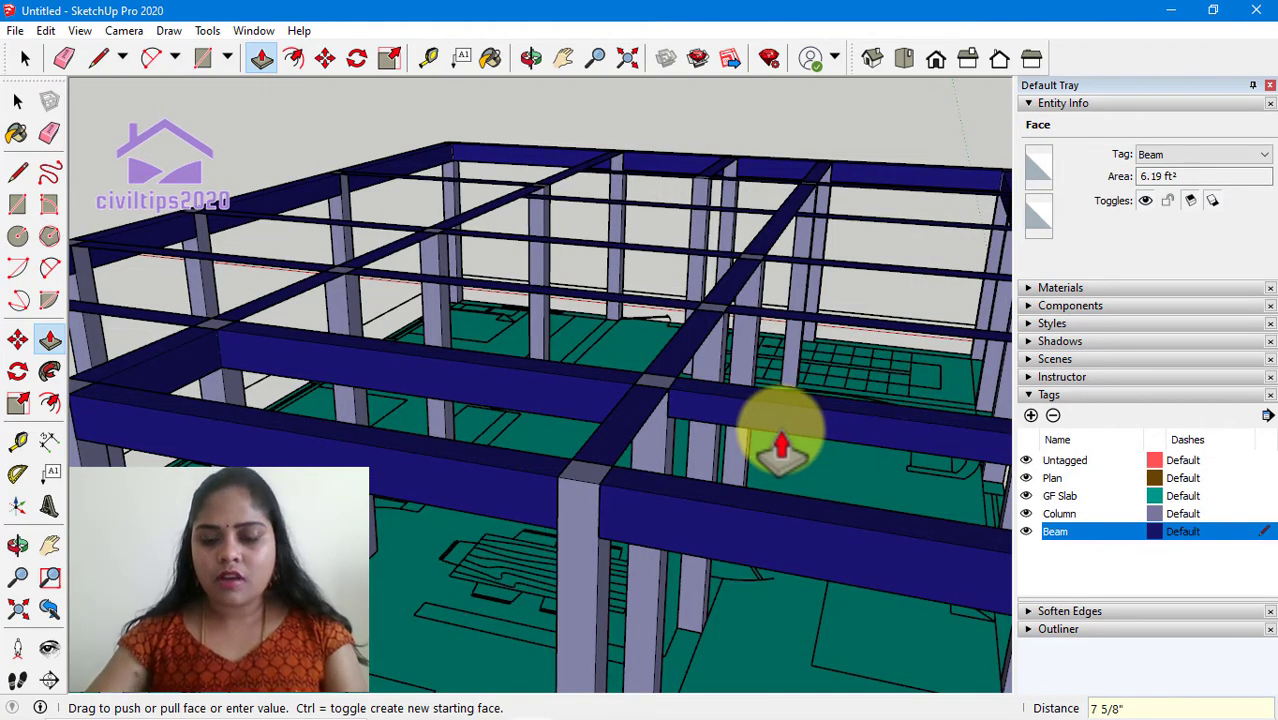
text(1')
key(Return)
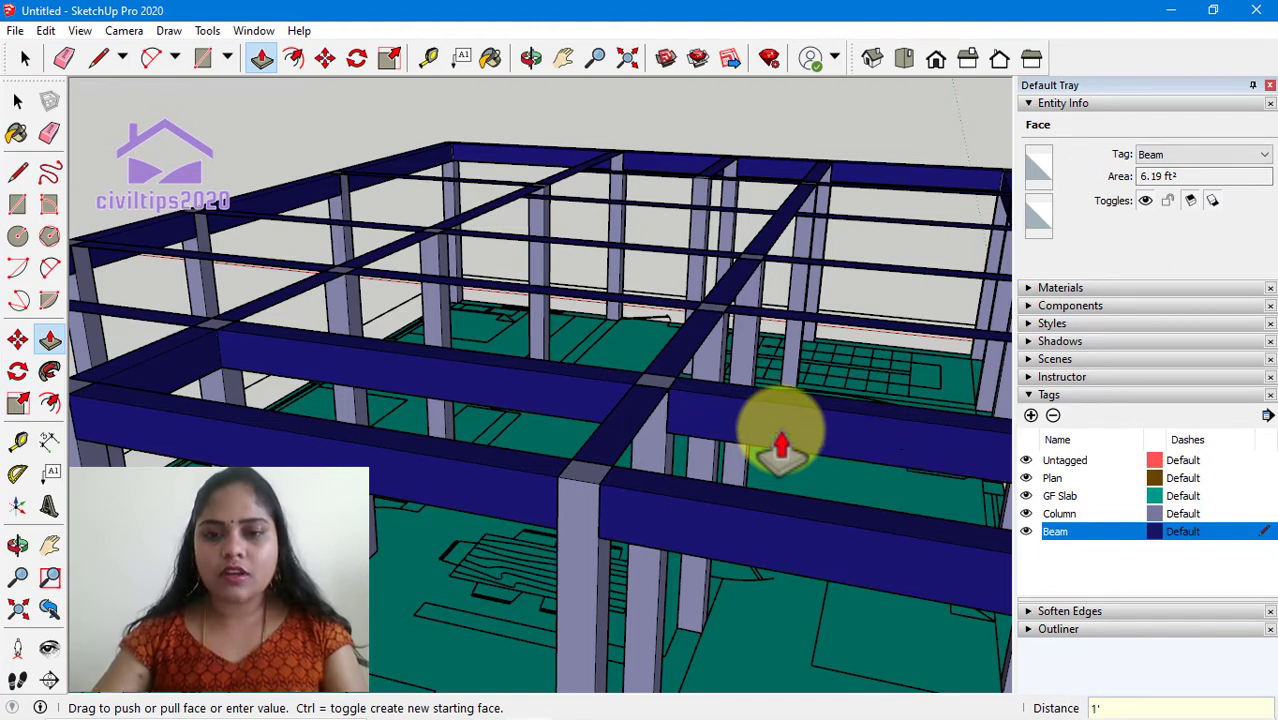
Pull two more beam faces down to 1' depth
click(618, 445)
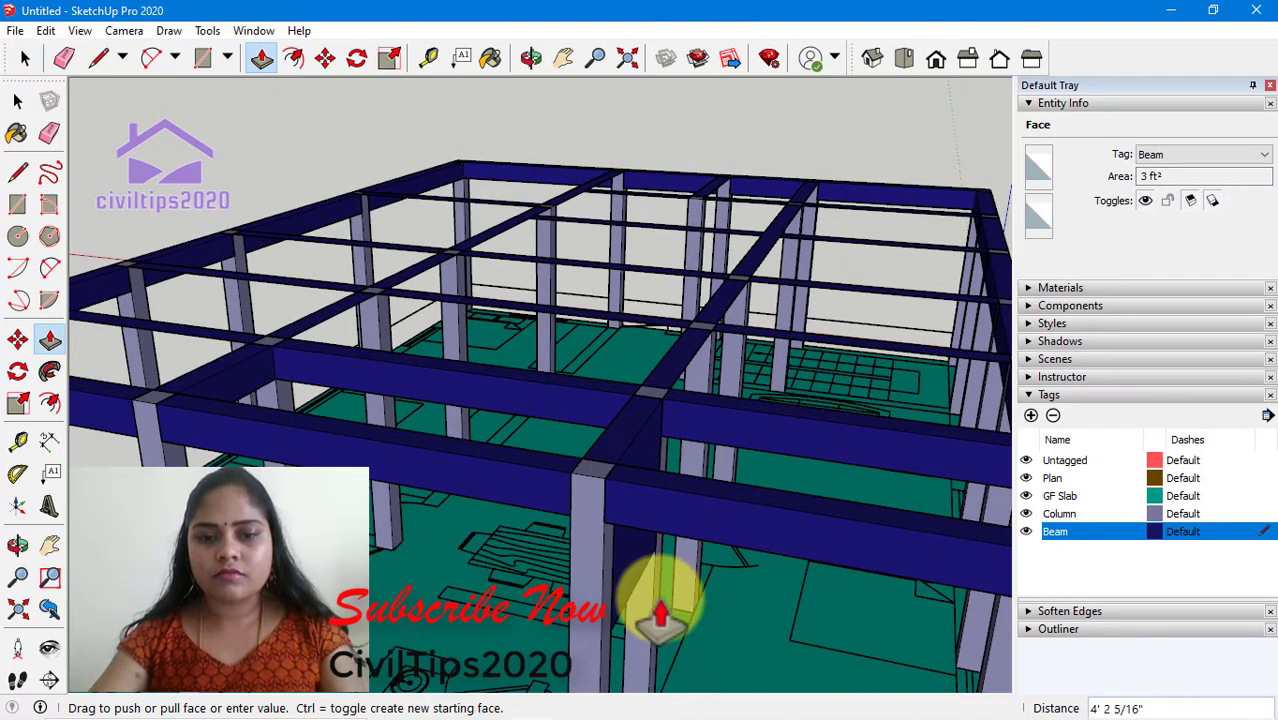
text(1)
key(Return)
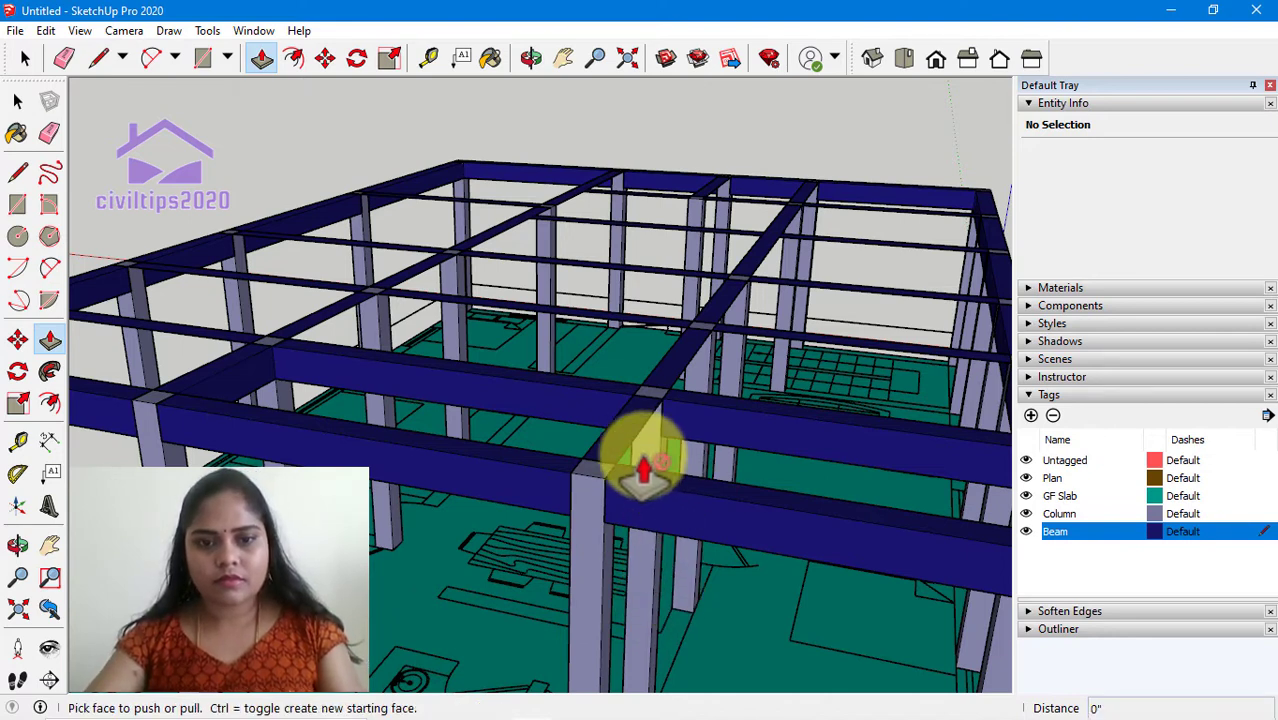
click(622, 445)
text(1')
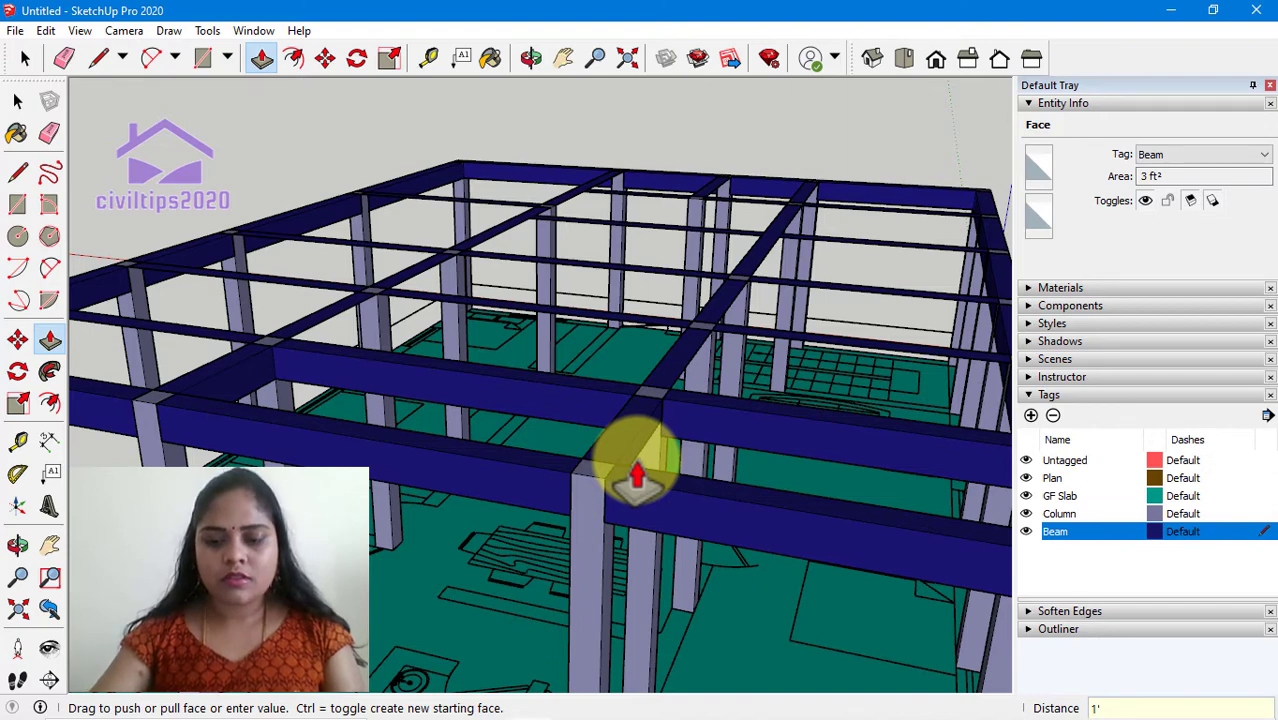
key(Return)
scroll(533, 536, down, 2)
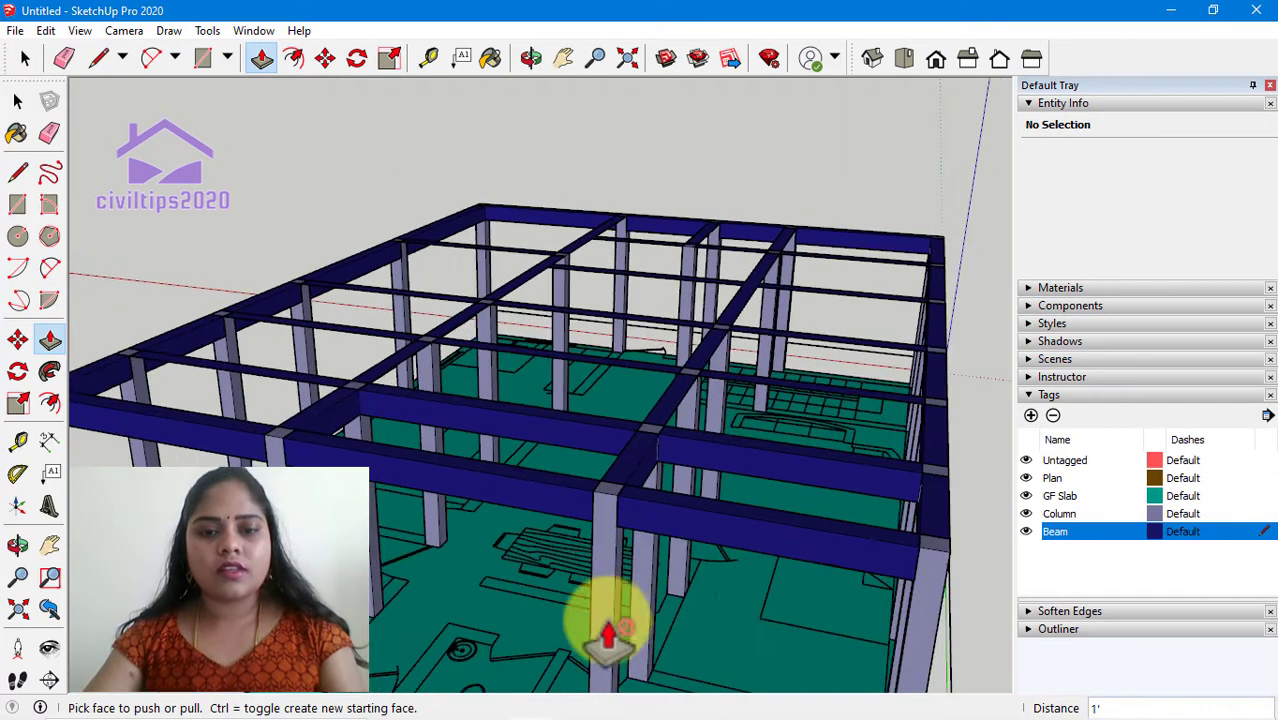
Pull the next several beam faces down to 1' depth
scroll(200, 365, up, 2)
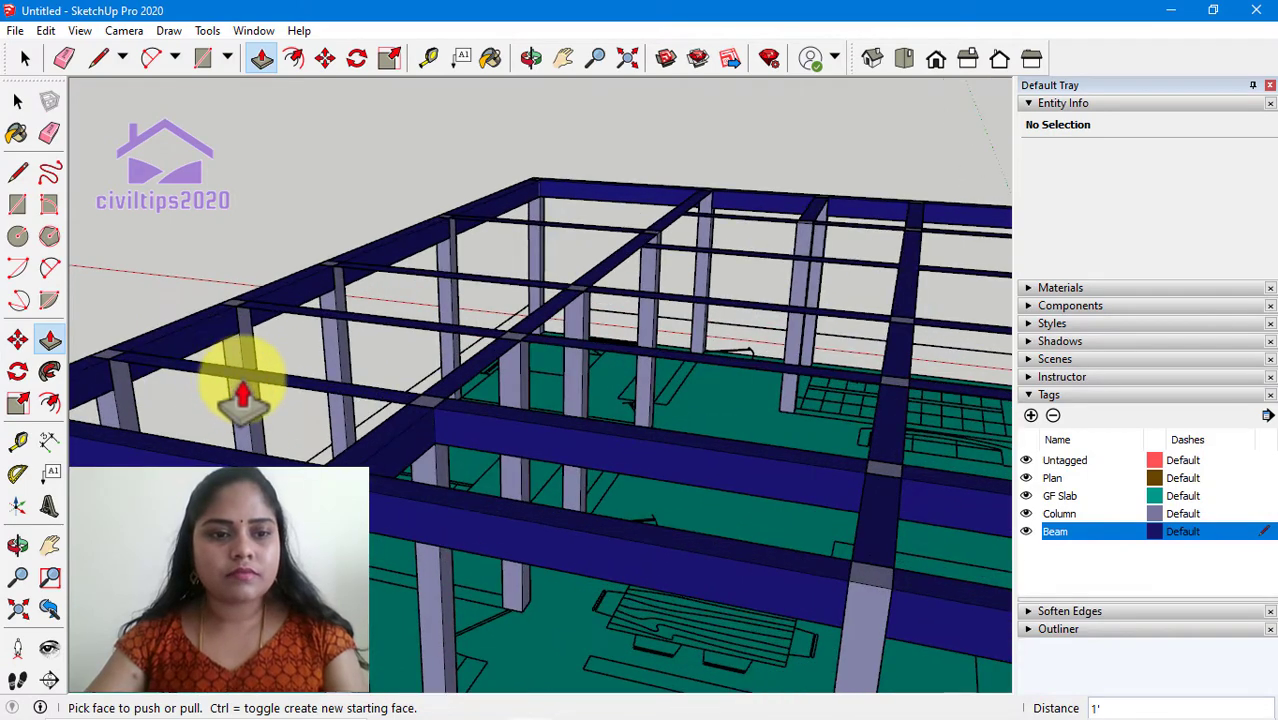
click(245, 400)
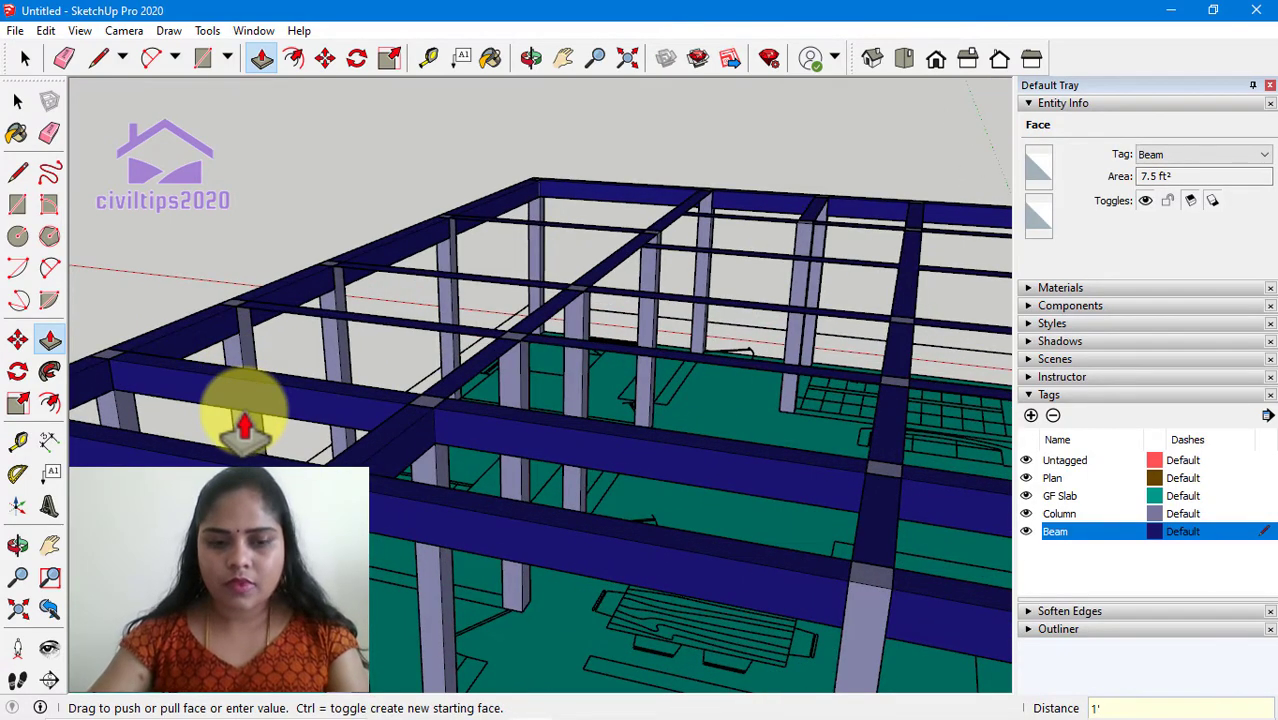
click(245, 425)
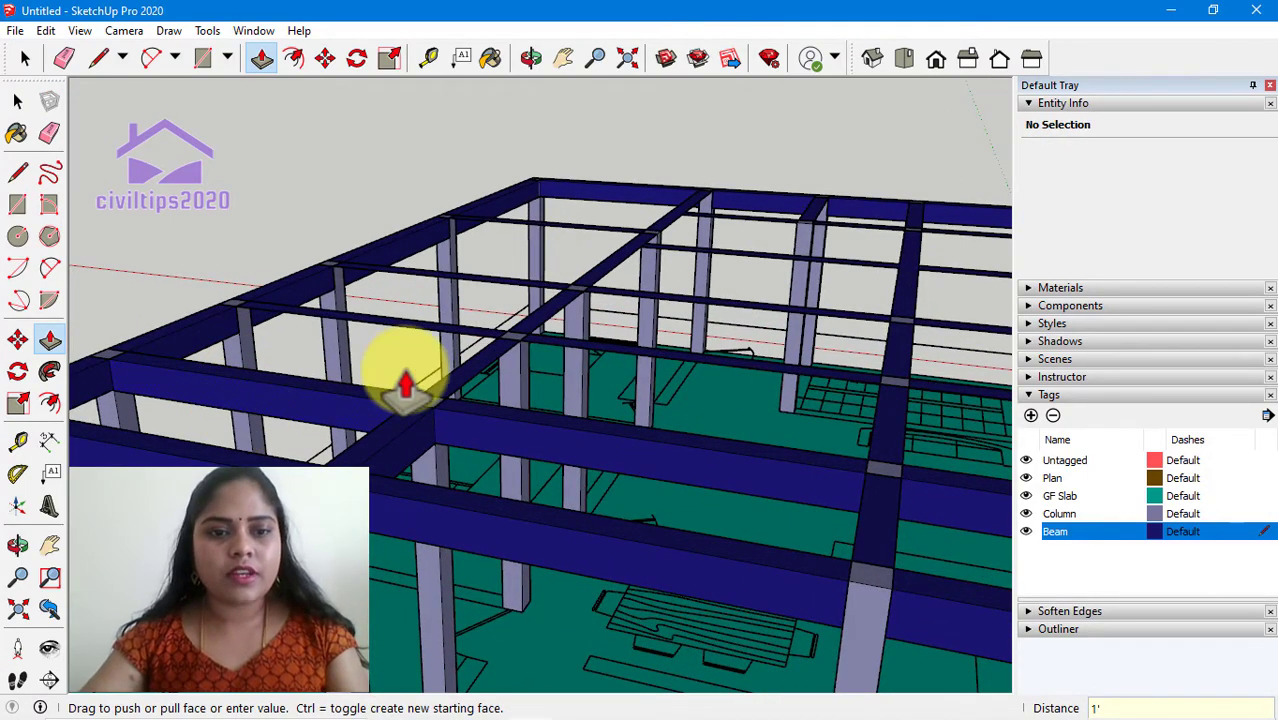
click(458, 345)
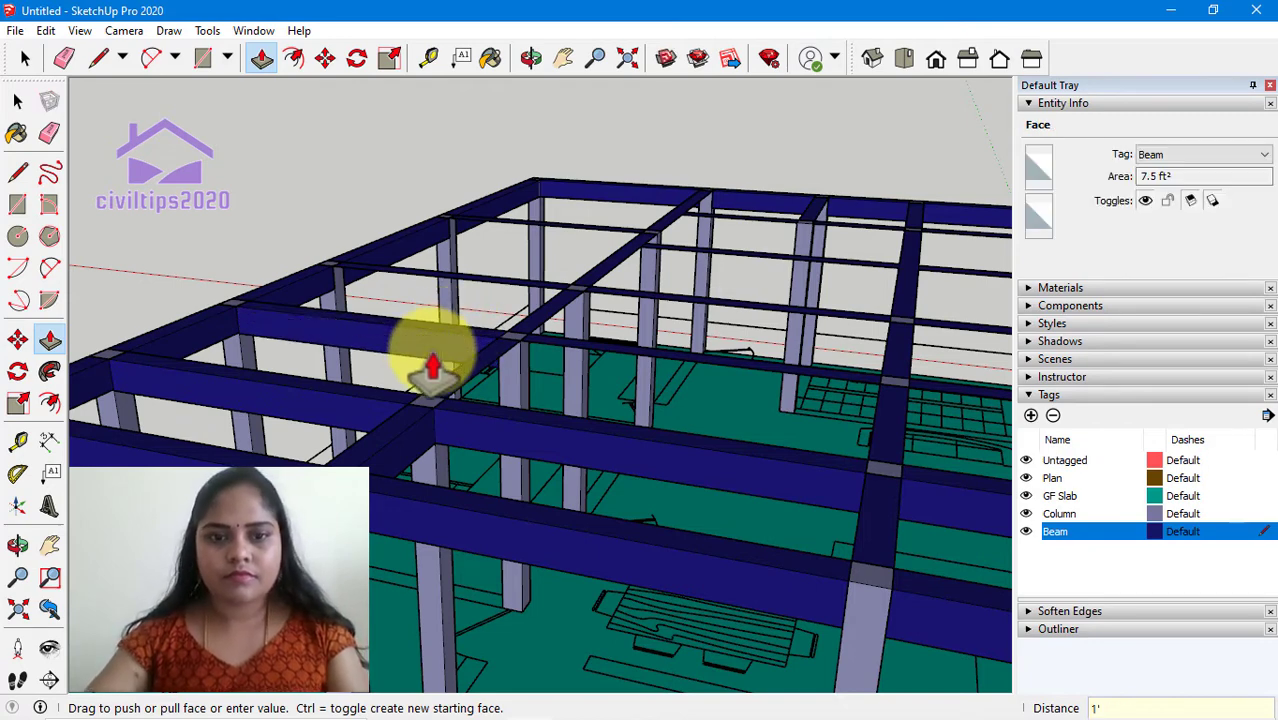
click(432, 370)
click(626, 366)
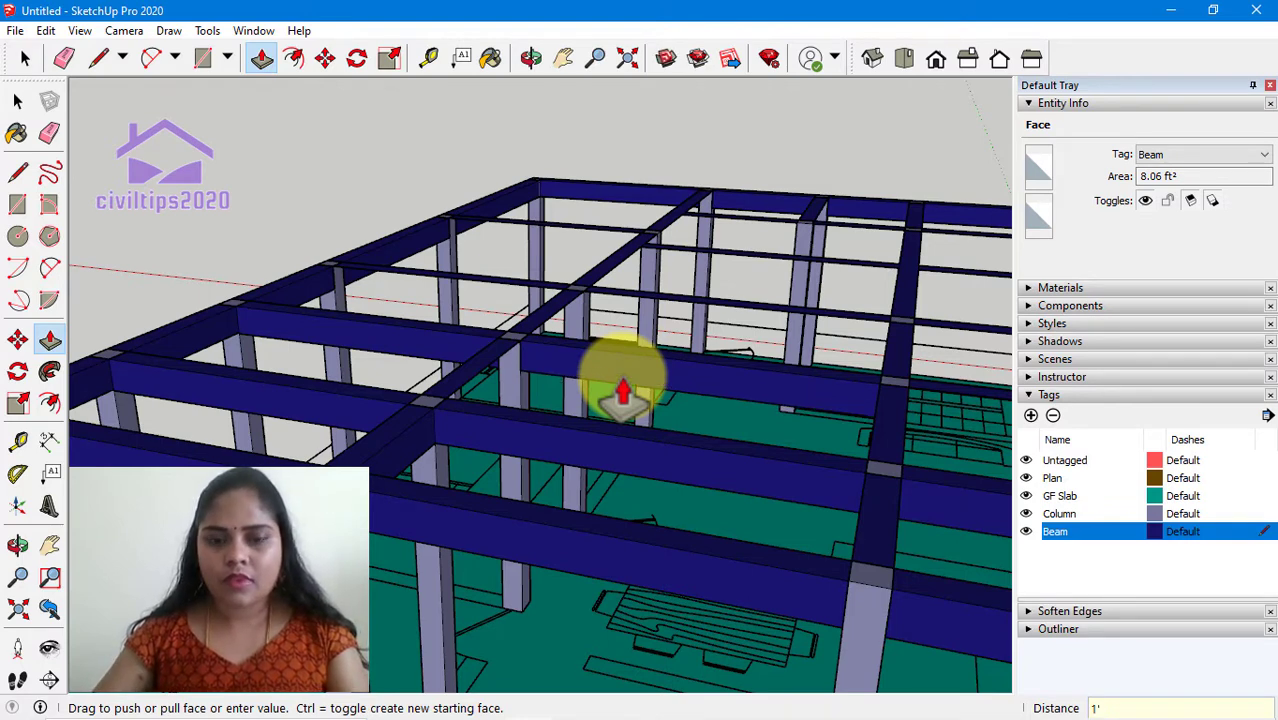
key(Return)
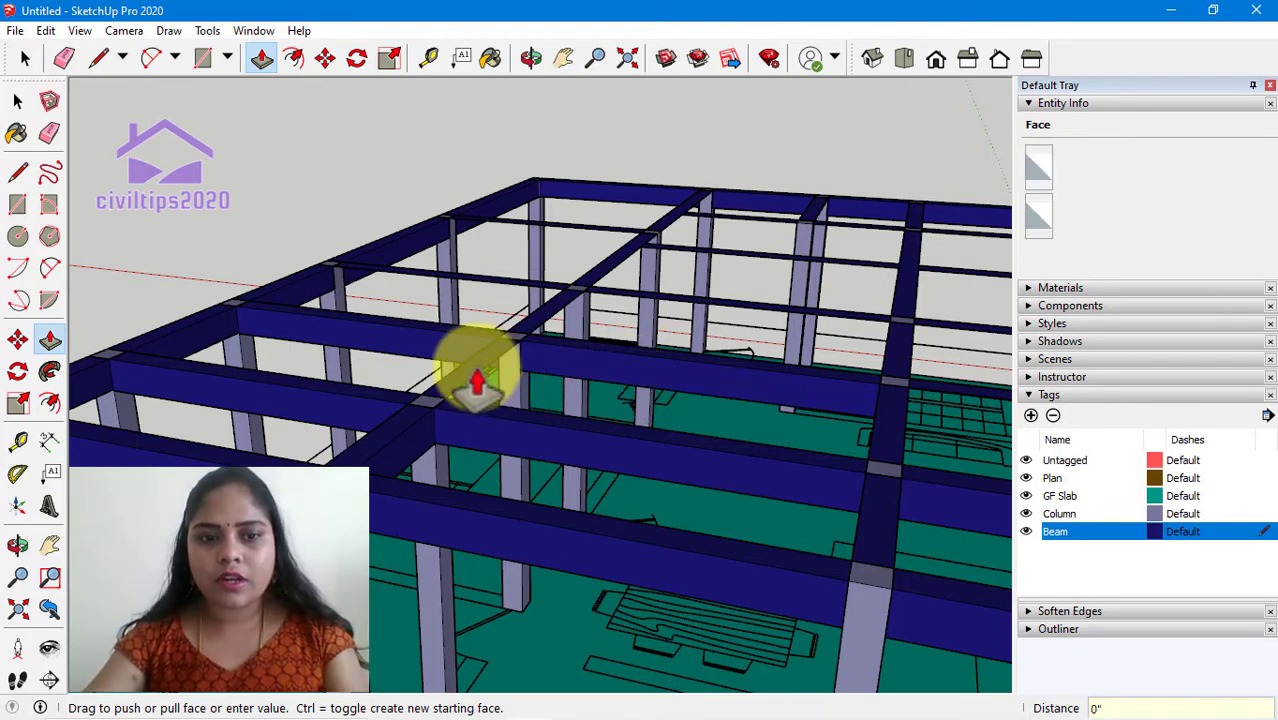
click(477, 378)
text(1')
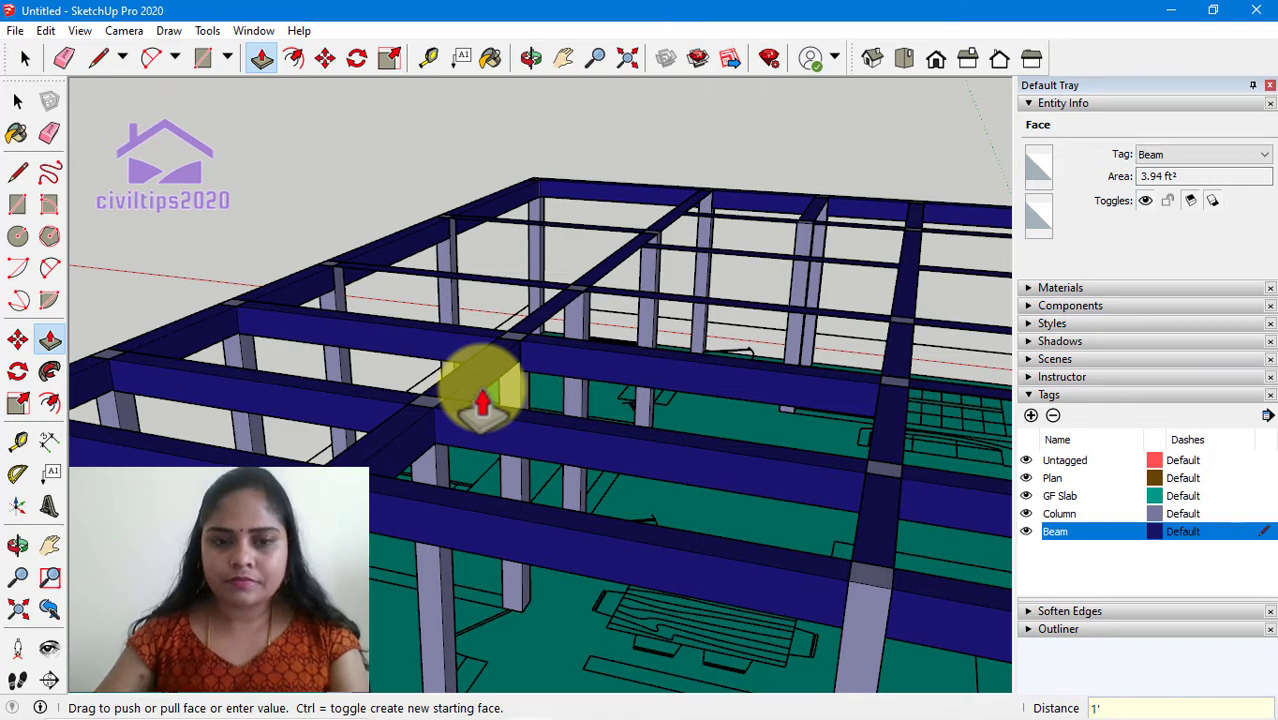
key(Return)
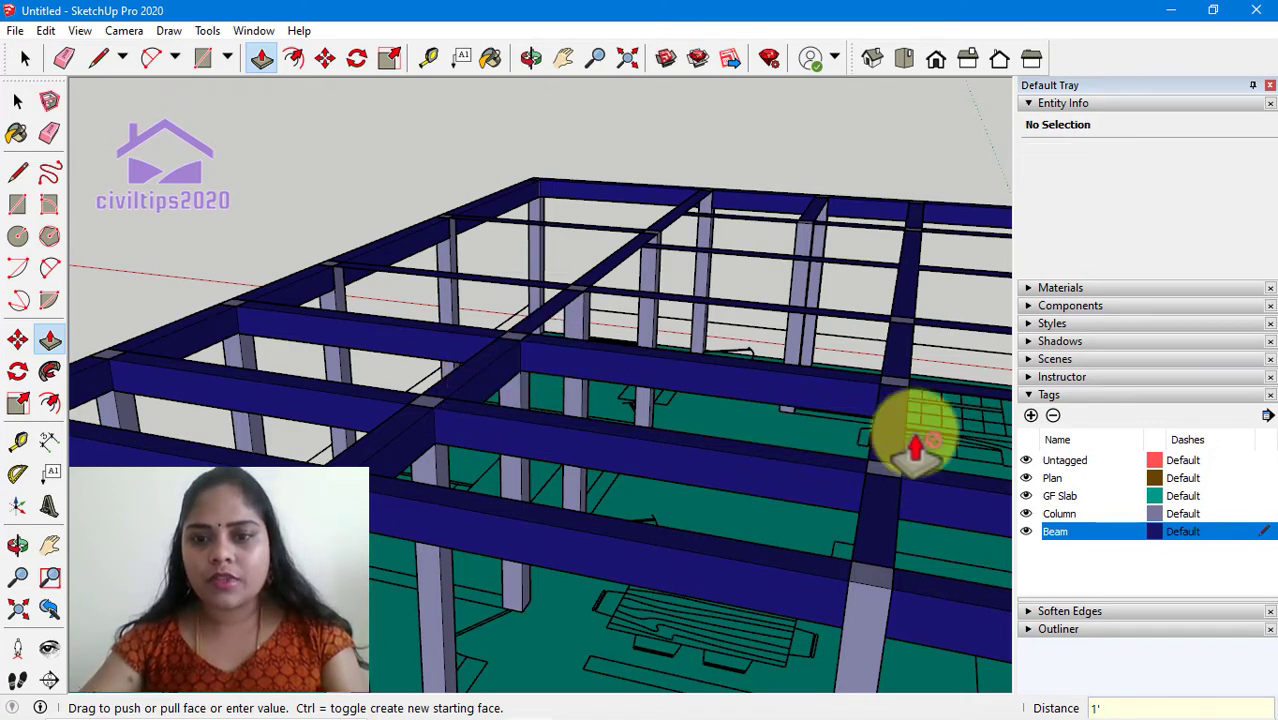
scroll(542, 310, up, 2)
Extrude four more beam faces, including the left and right beams, up to full depth
click(562, 325)
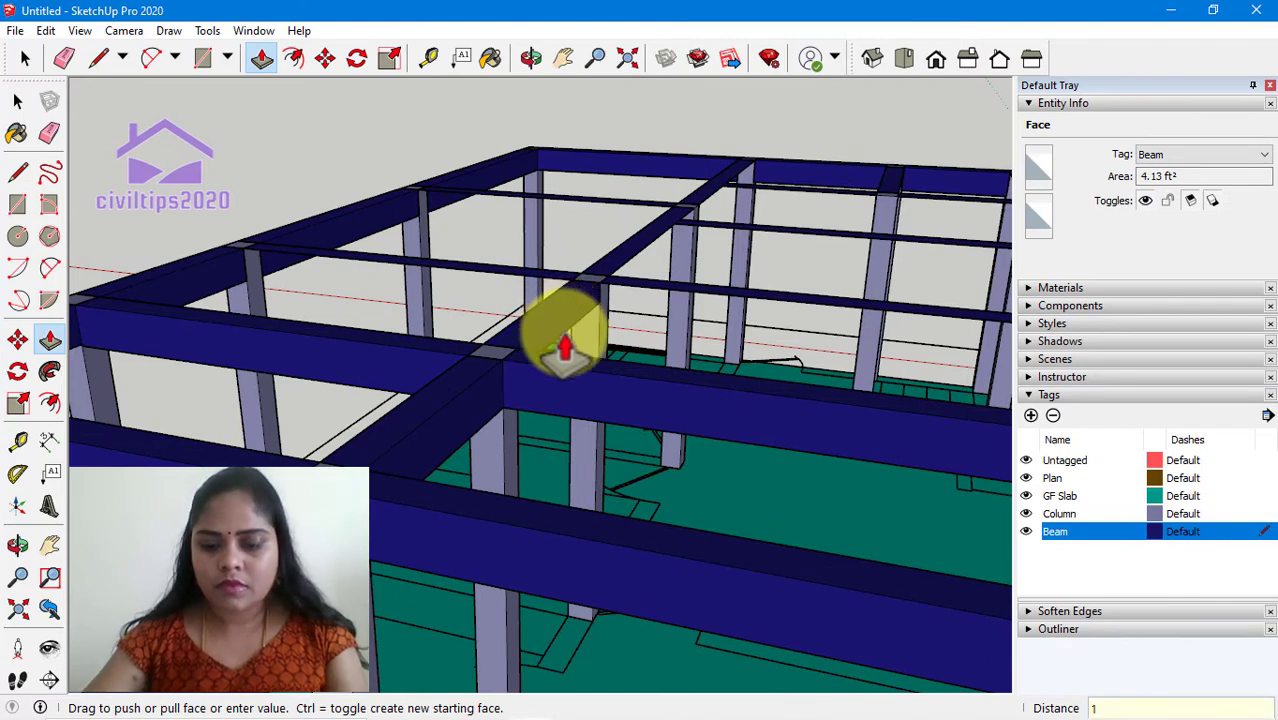
click(565, 345)
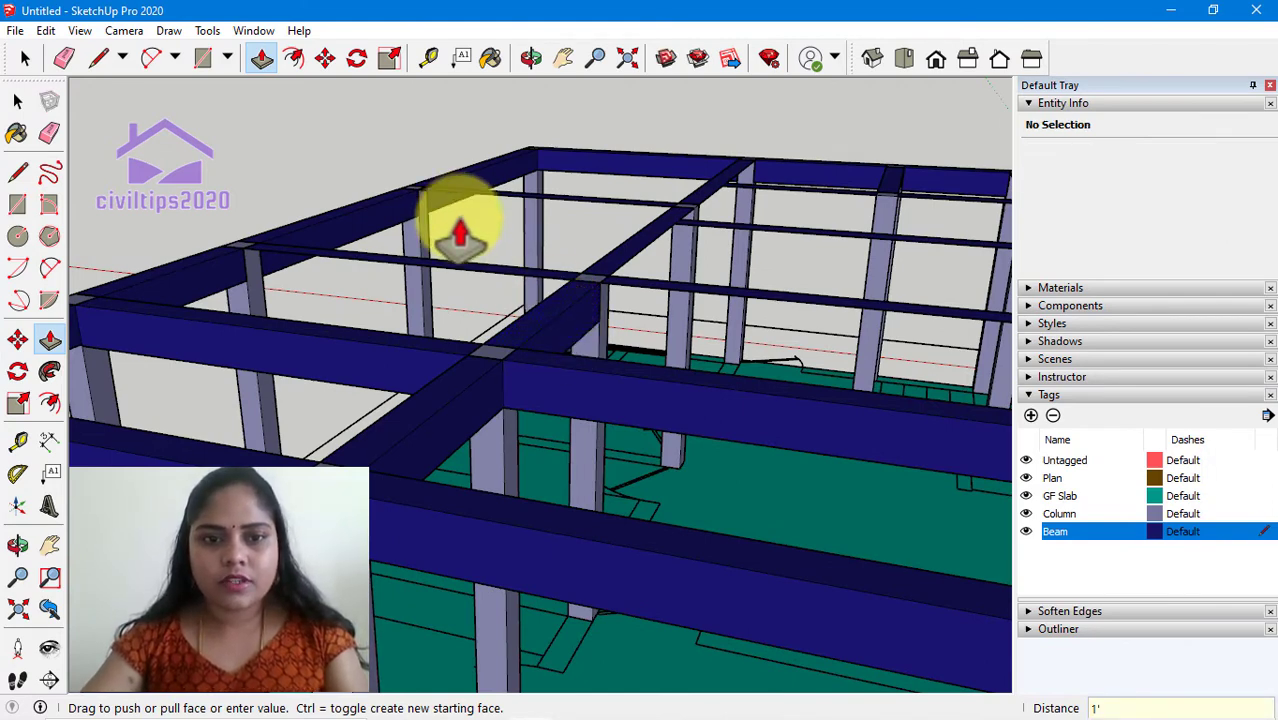
click(479, 288)
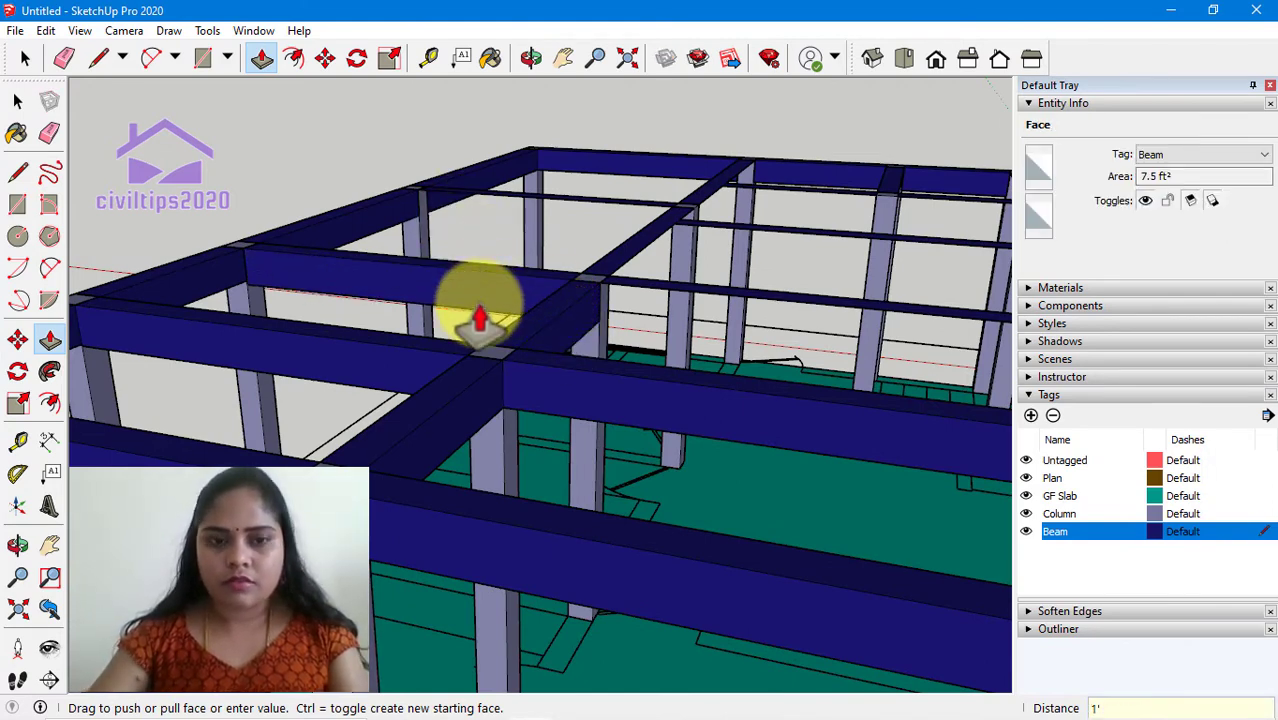
click(482, 318)
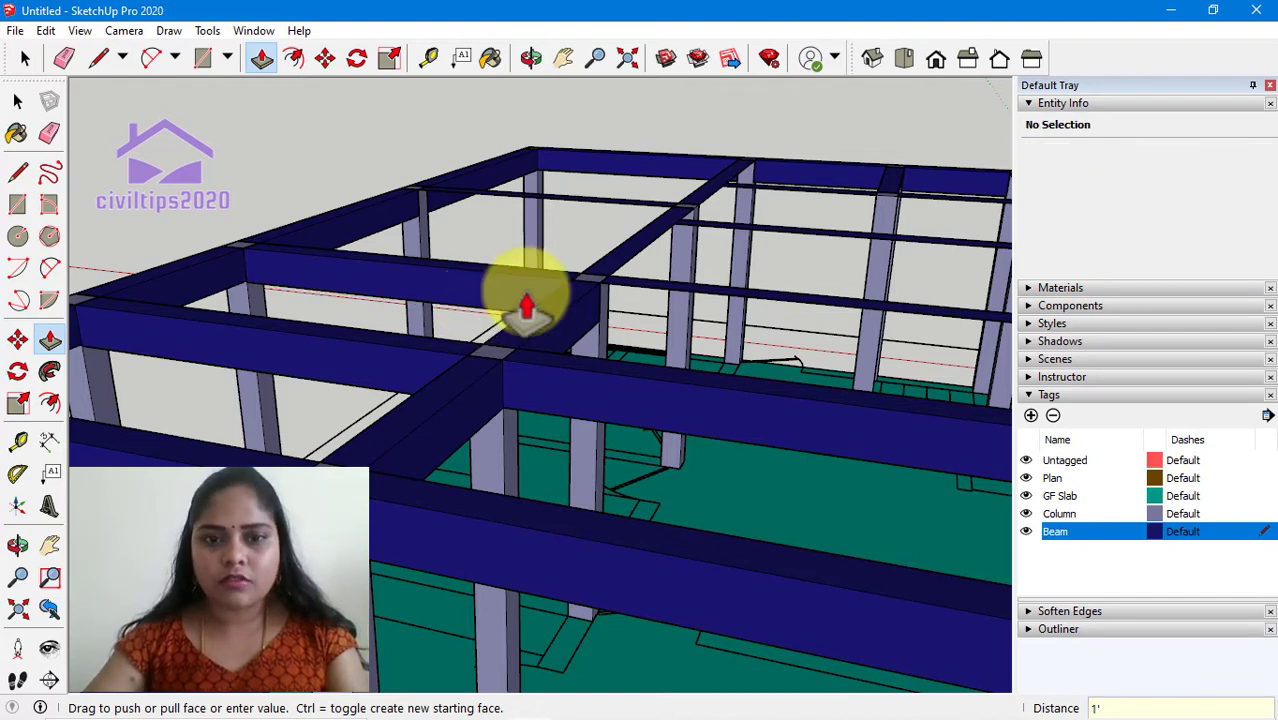
click(695, 325)
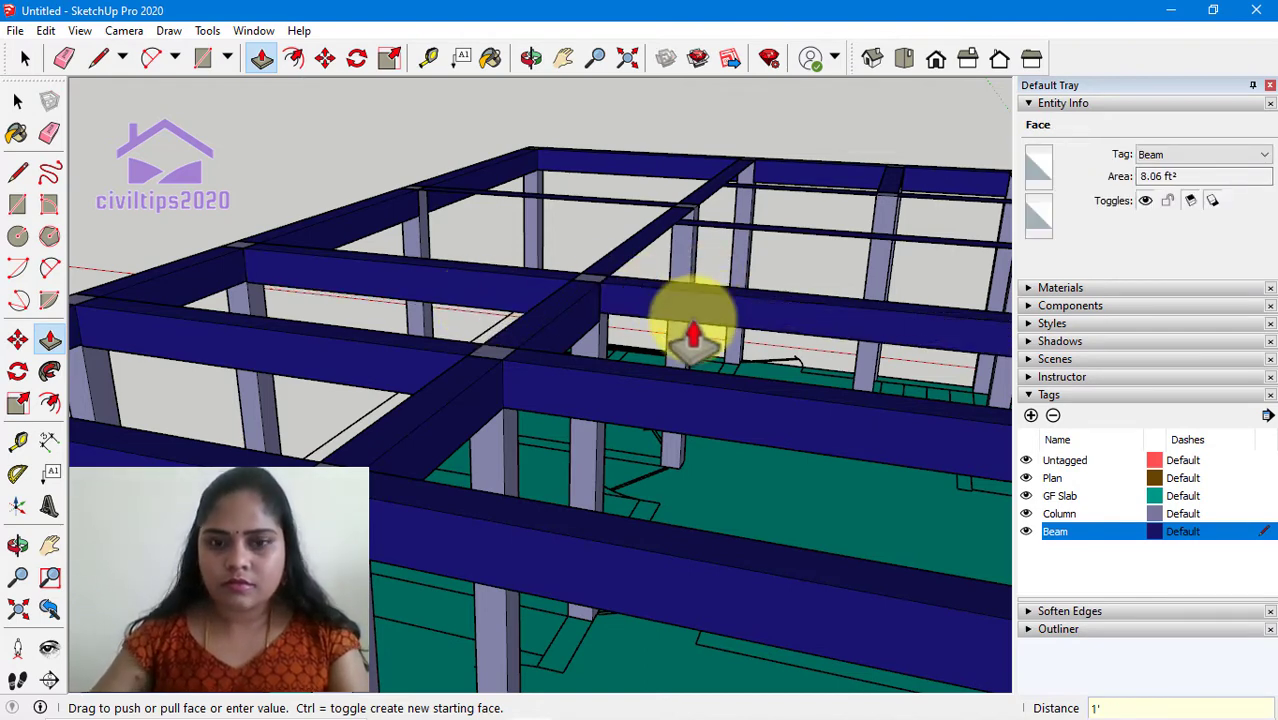
click(688, 337)
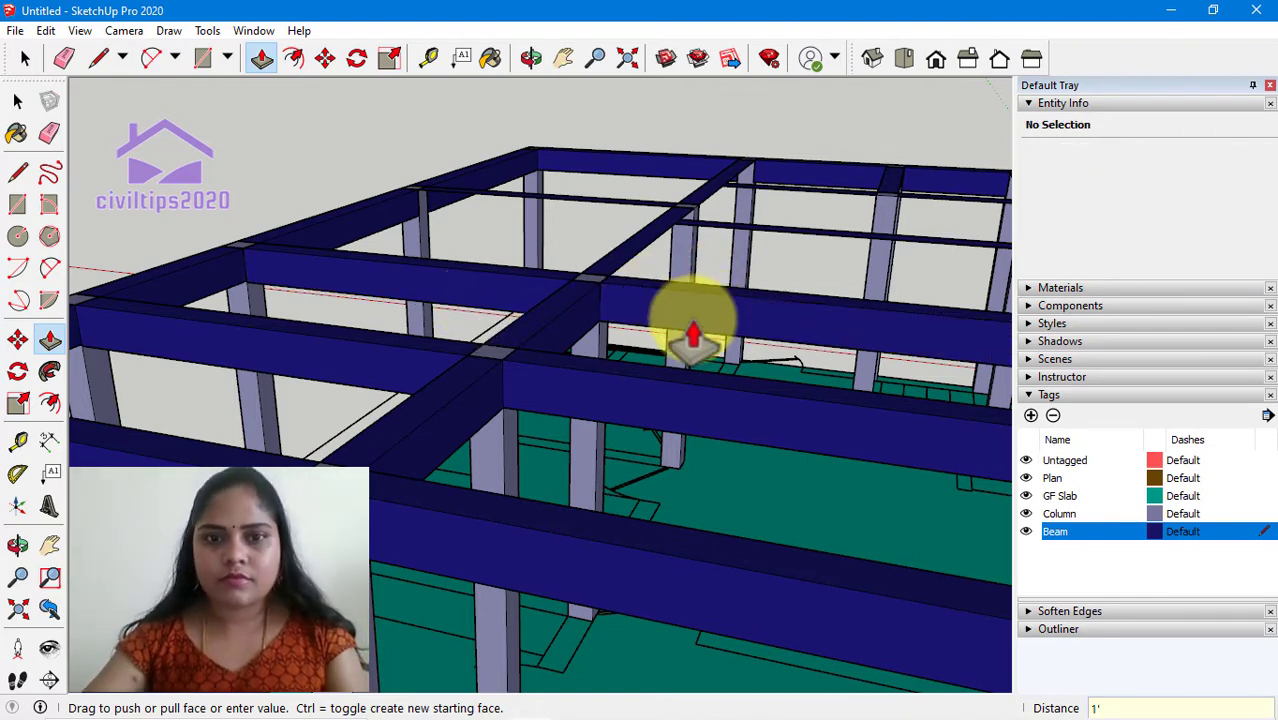
click(652, 252)
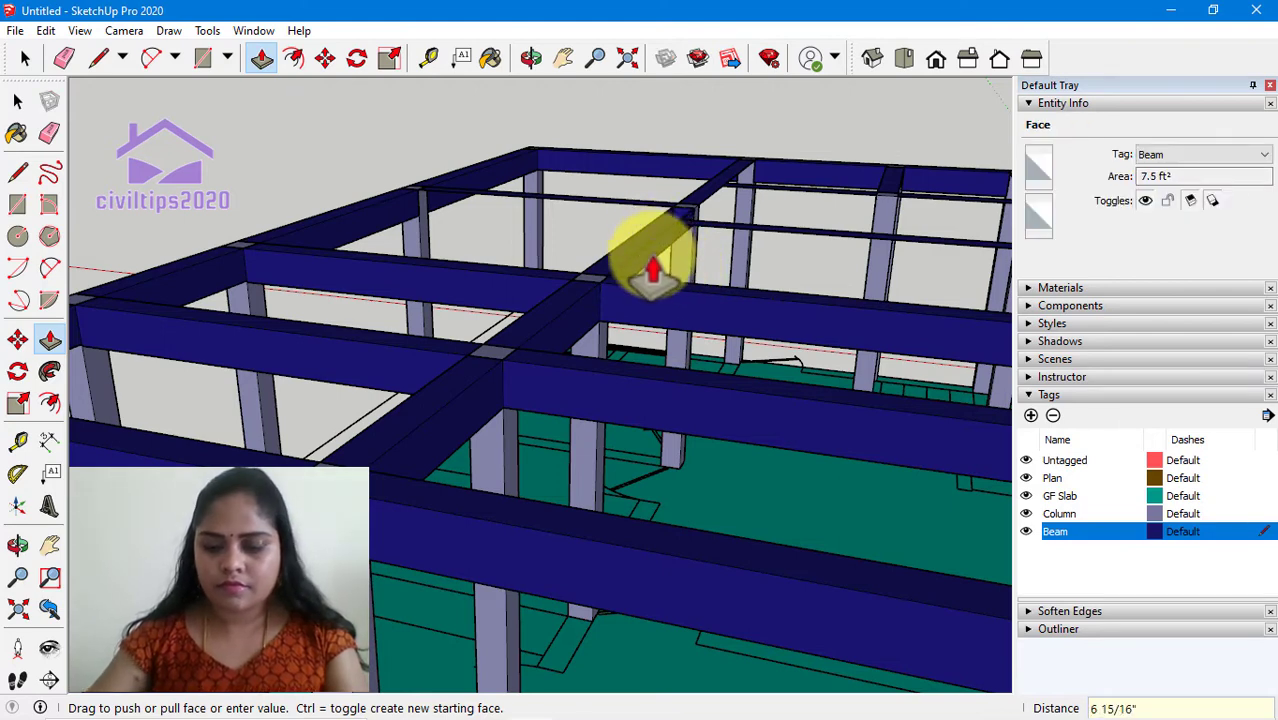
text(1')
click(650, 262)
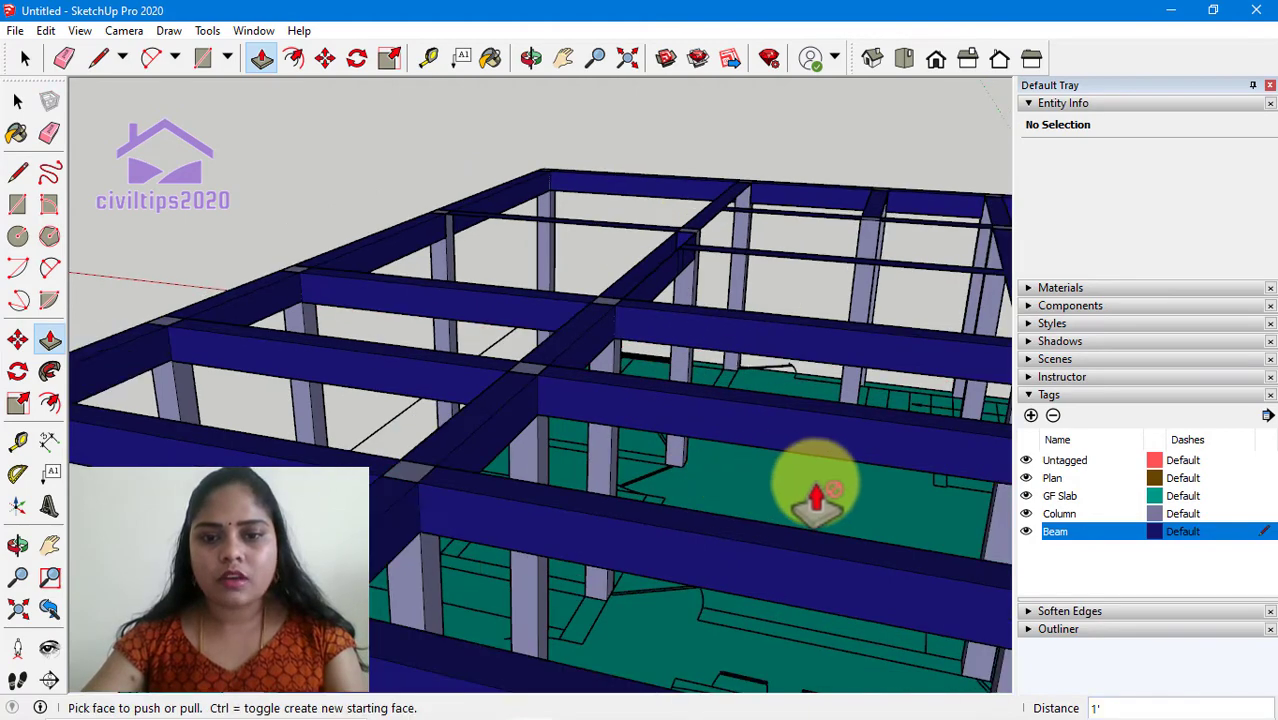
Extrude the last remaining beam face to 1' depth
mouse_move(816, 499)
middle_down()
mouse_move(805, 494)
mouse_move(779, 576)
middle_up()
mouse_move(730, 295)
middle_down()
mouse_move(756, 285)
mouse_move(728, 255)
middle_up()
key(space)
key(p)
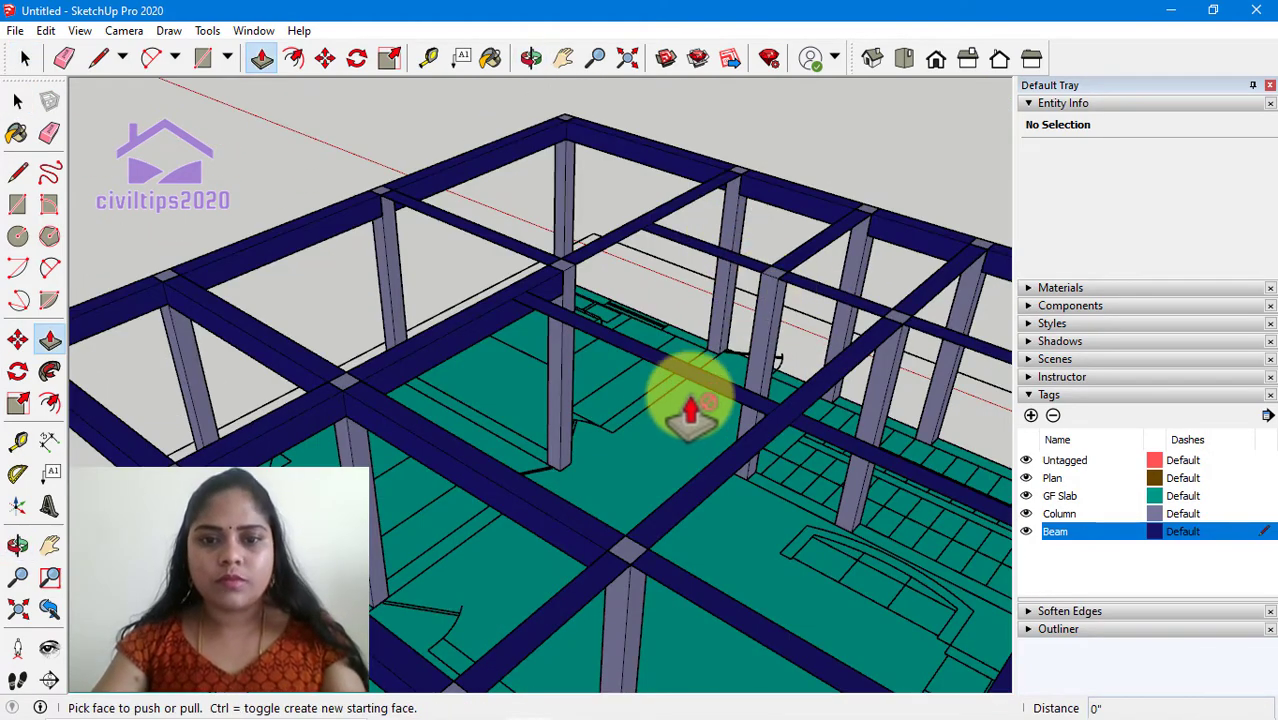
click(693, 400)
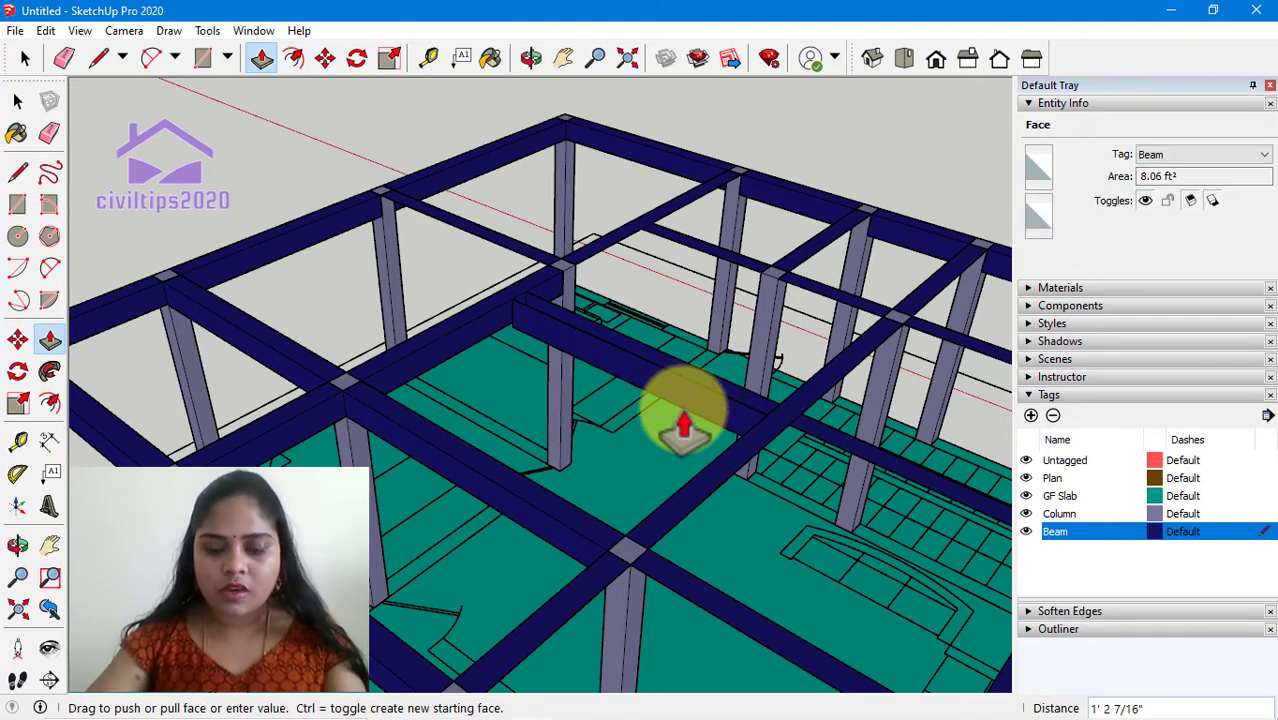
key(Return)
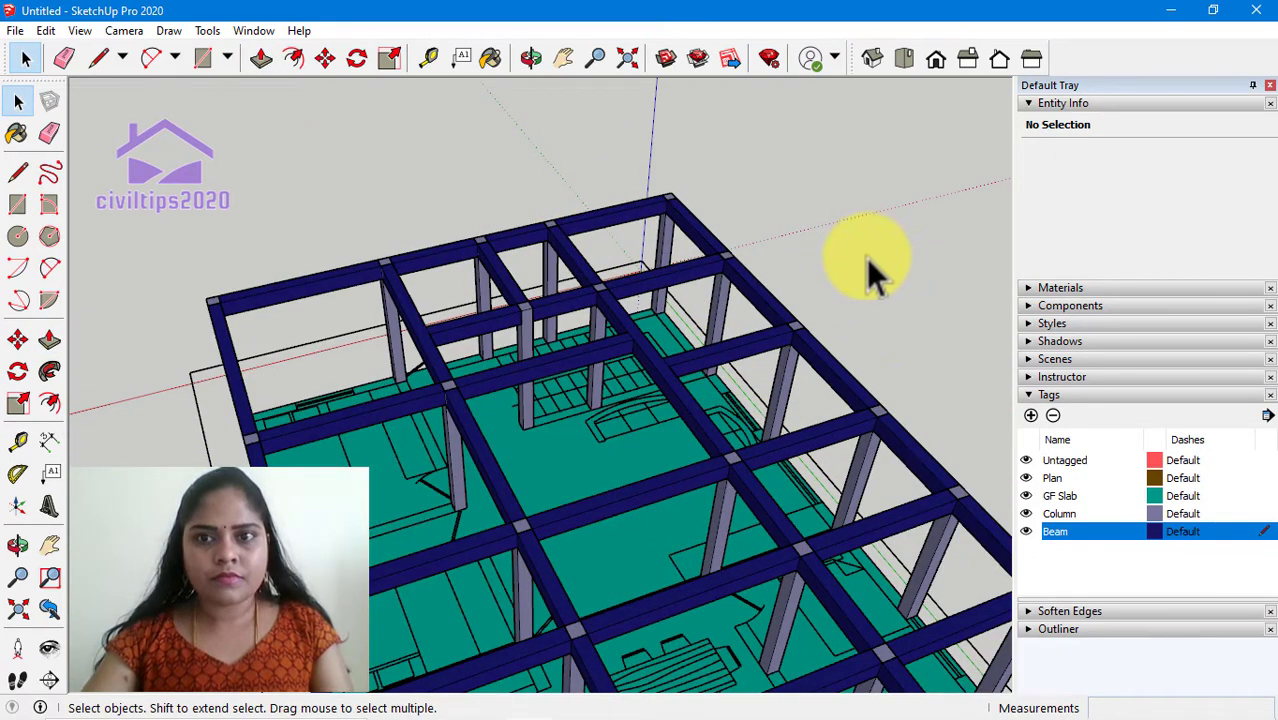
click(903, 60)
scroll(911, 347, down, 3)
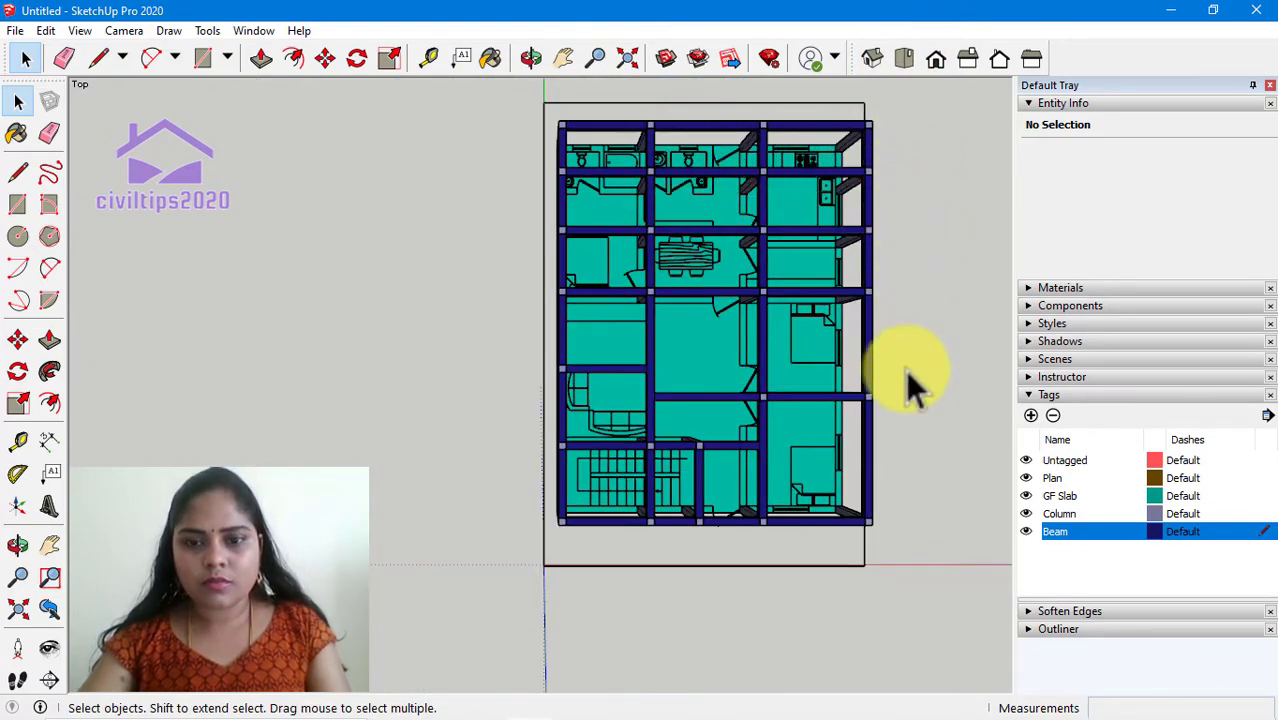
mouse_move(914, 424)
middle_down()
mouse_move(932, 345)
mouse_move(899, 371)
middle_up()
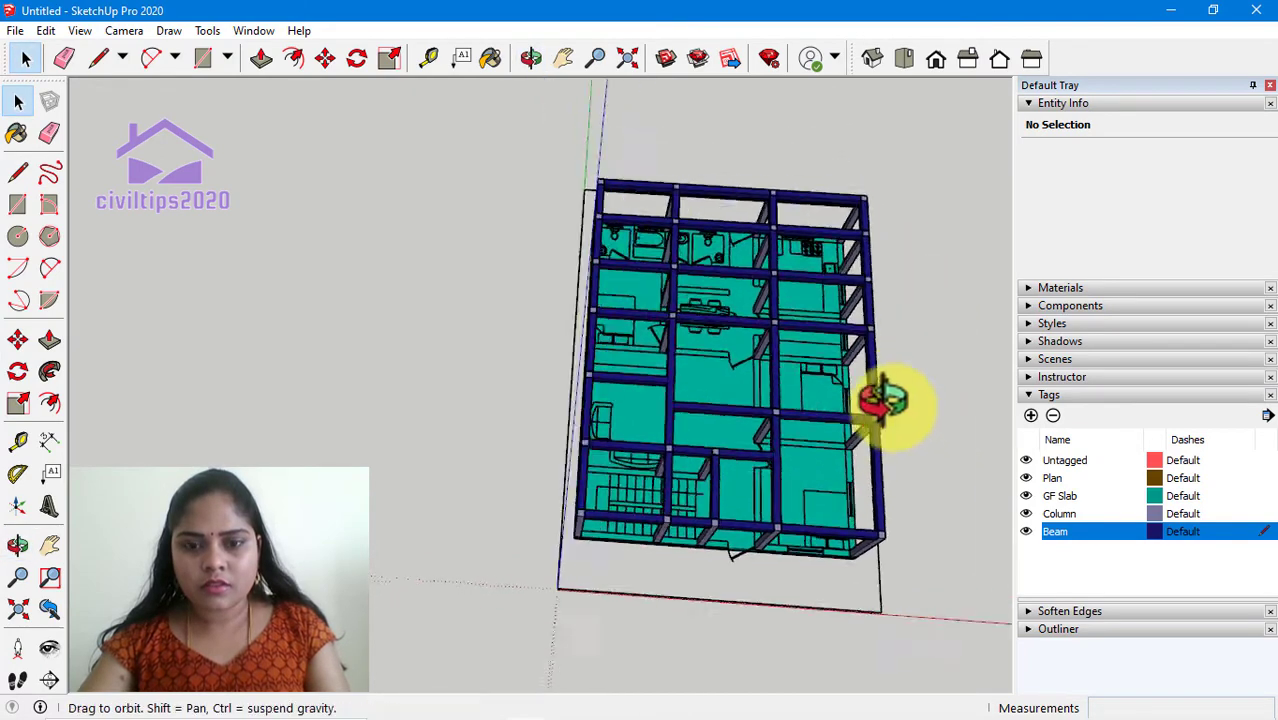
middle_drag(956, 471, 824, 449)
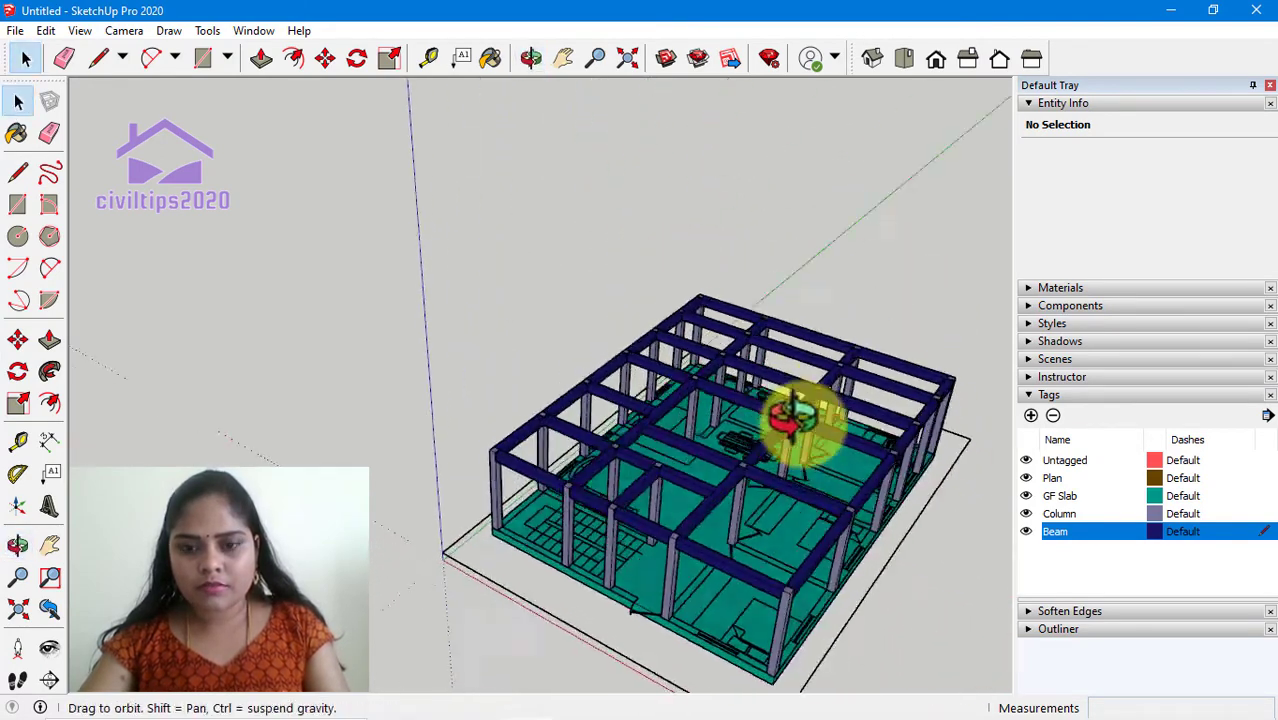
mouse_move(993, 564)
middle_down()
mouse_move(756, 591)
mouse_move(736, 608)
middle_up()
mouse_move(748, 500)
middle_down()
mouse_move(756, 536)
mouse_move(836, 556)
mouse_move(645, 508)
middle_up()
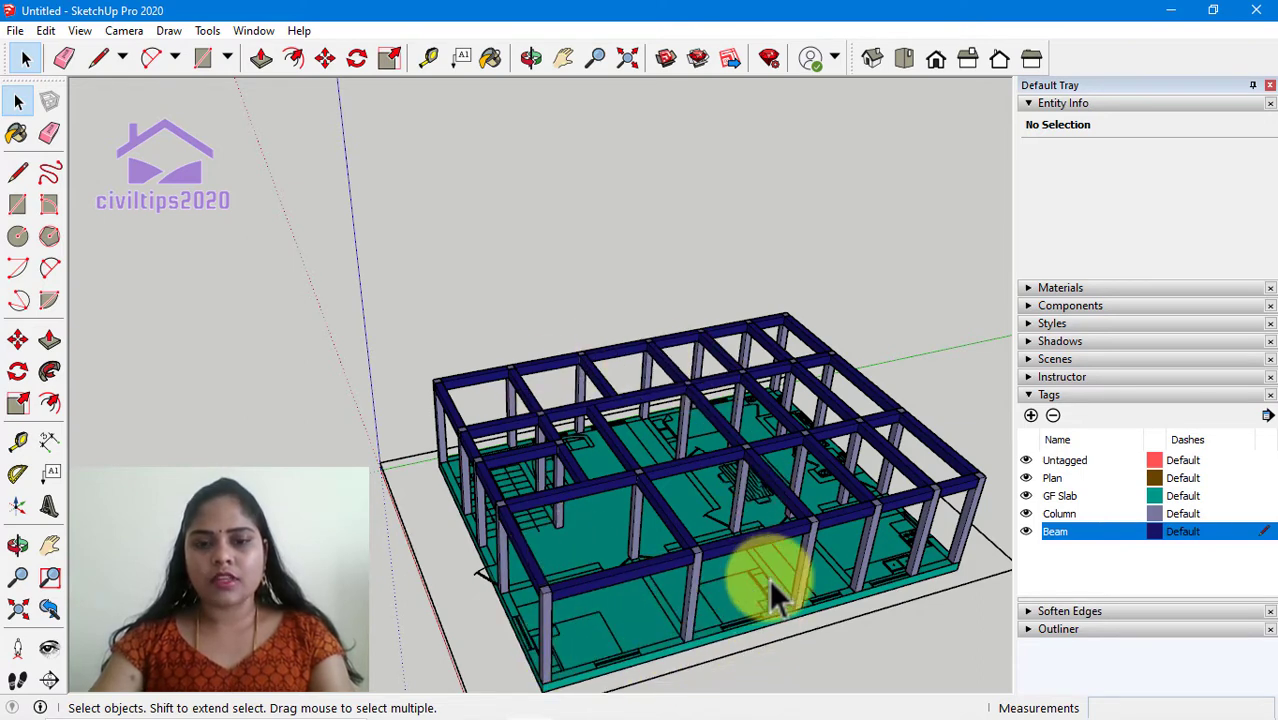
click(868, 60)
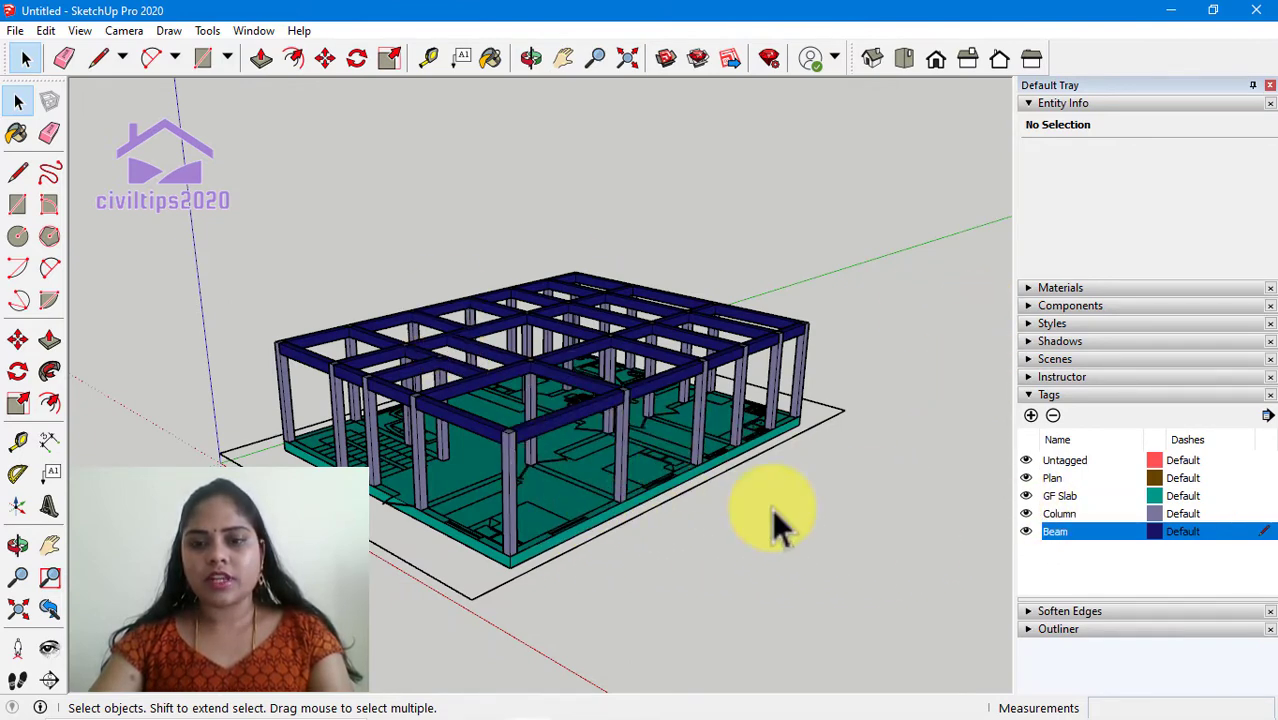
Hide the Column and GF Slab tags and window-select all 726 beam entities
click(1025, 513)
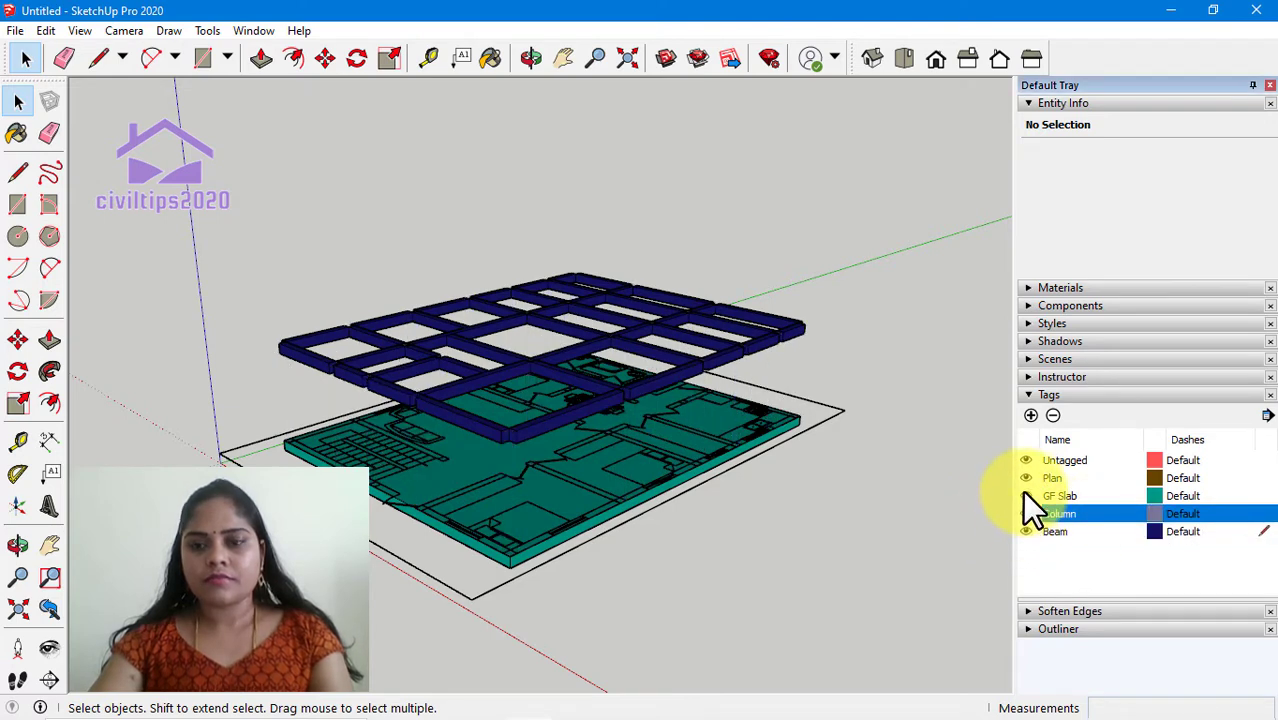
click(1024, 495)
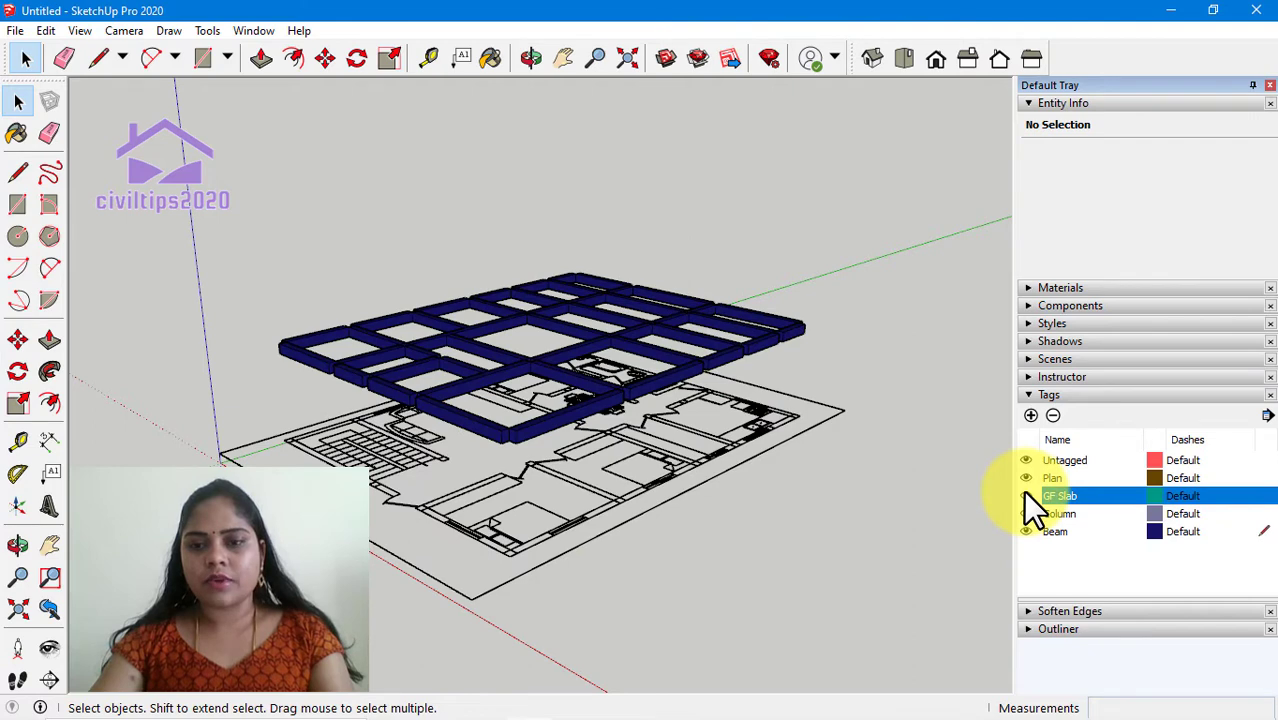
mouse_move(726, 557)
middle_down()
mouse_move(805, 594)
mouse_move(825, 650)
mouse_move(815, 630)
middle_up()
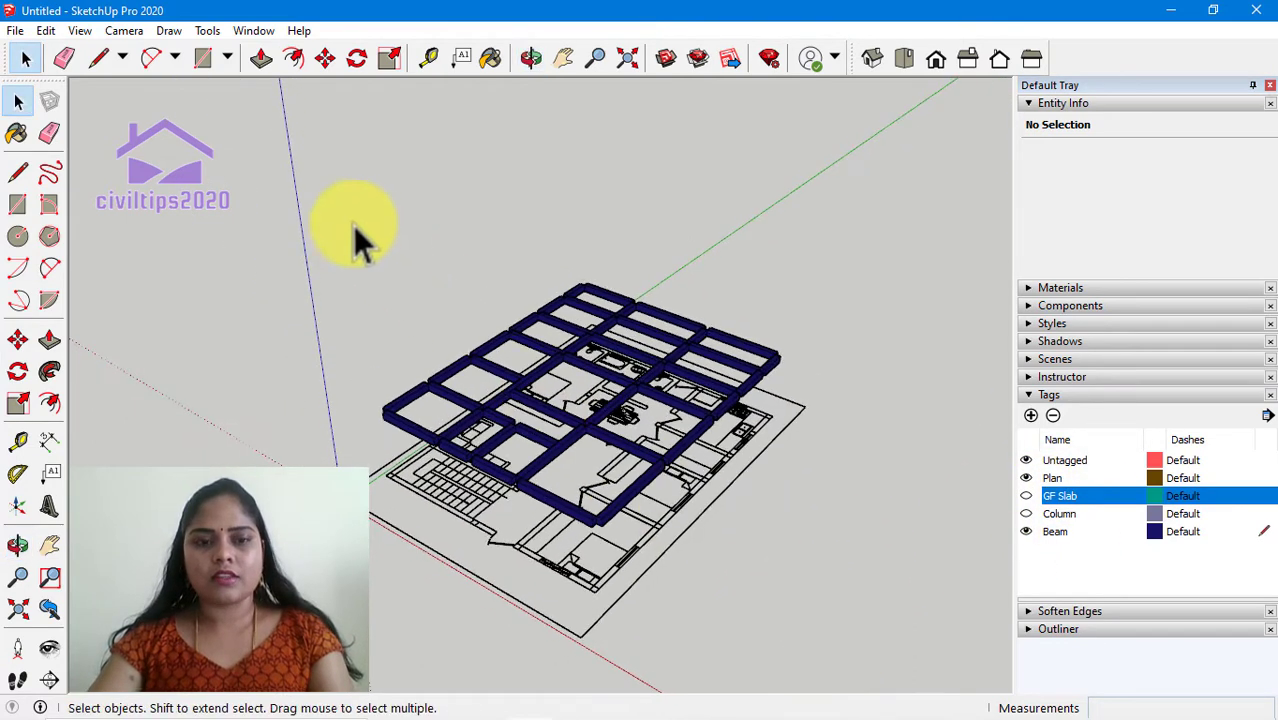
drag(335, 207, 872, 524)
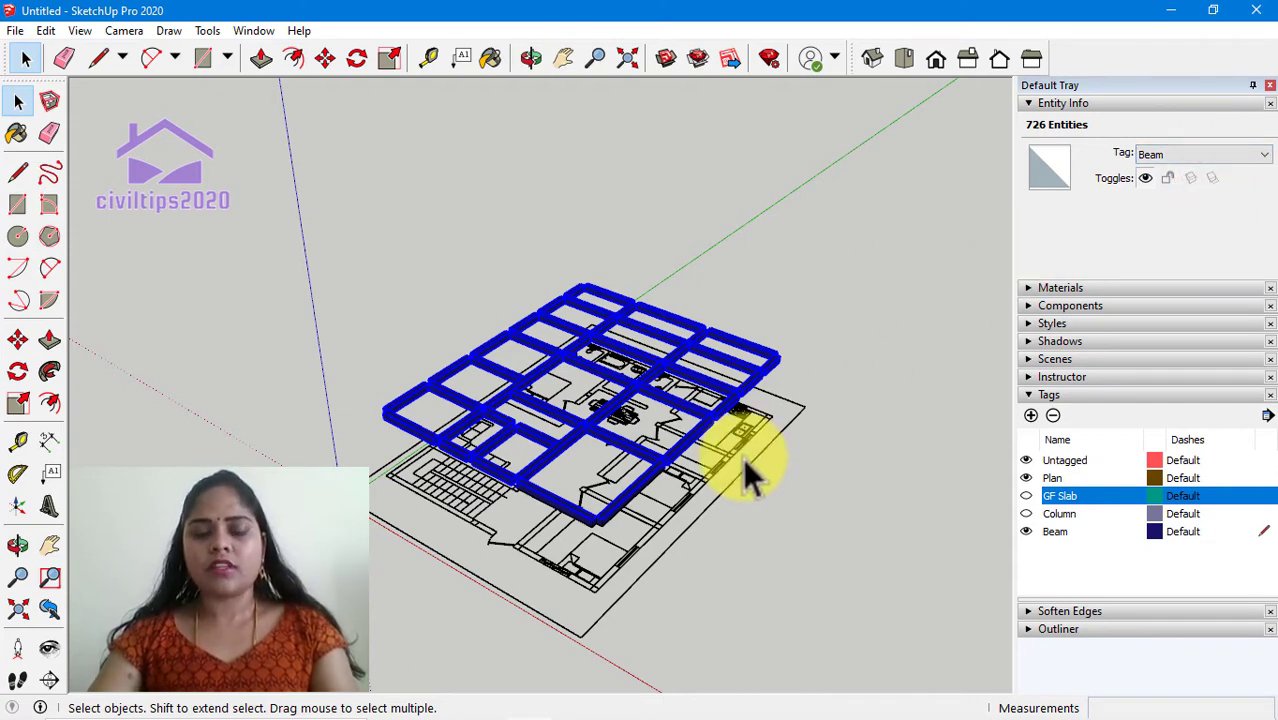
Make the 726 selected beam entities into one group
right_click(762, 362)
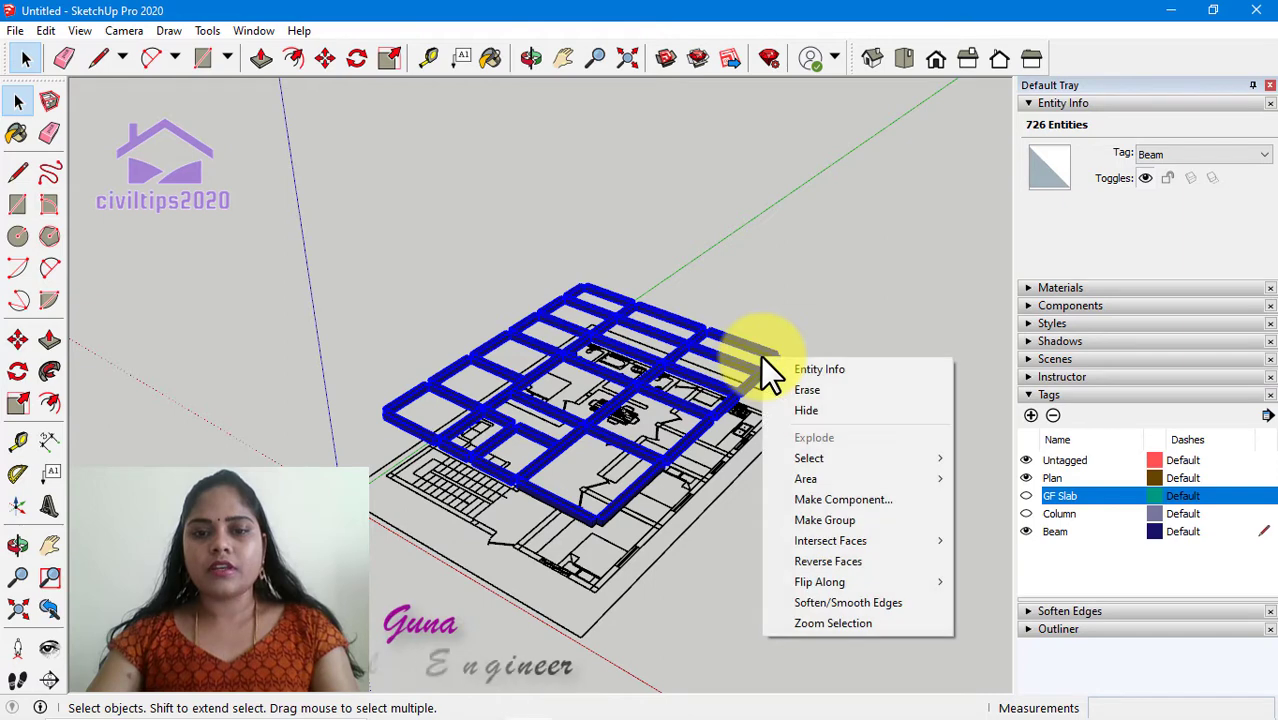
click(816, 518)
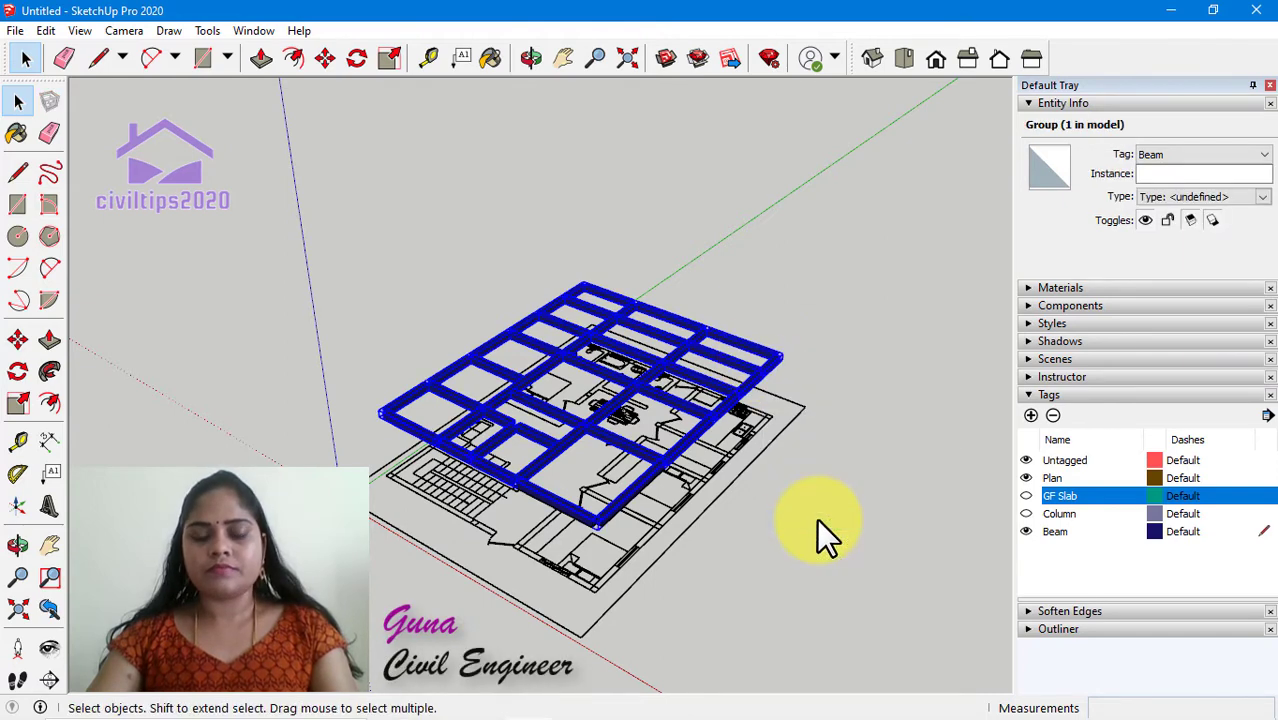
Deselect, turn the Column and GF Slab tags back on, and zoom in
click(870, 510)
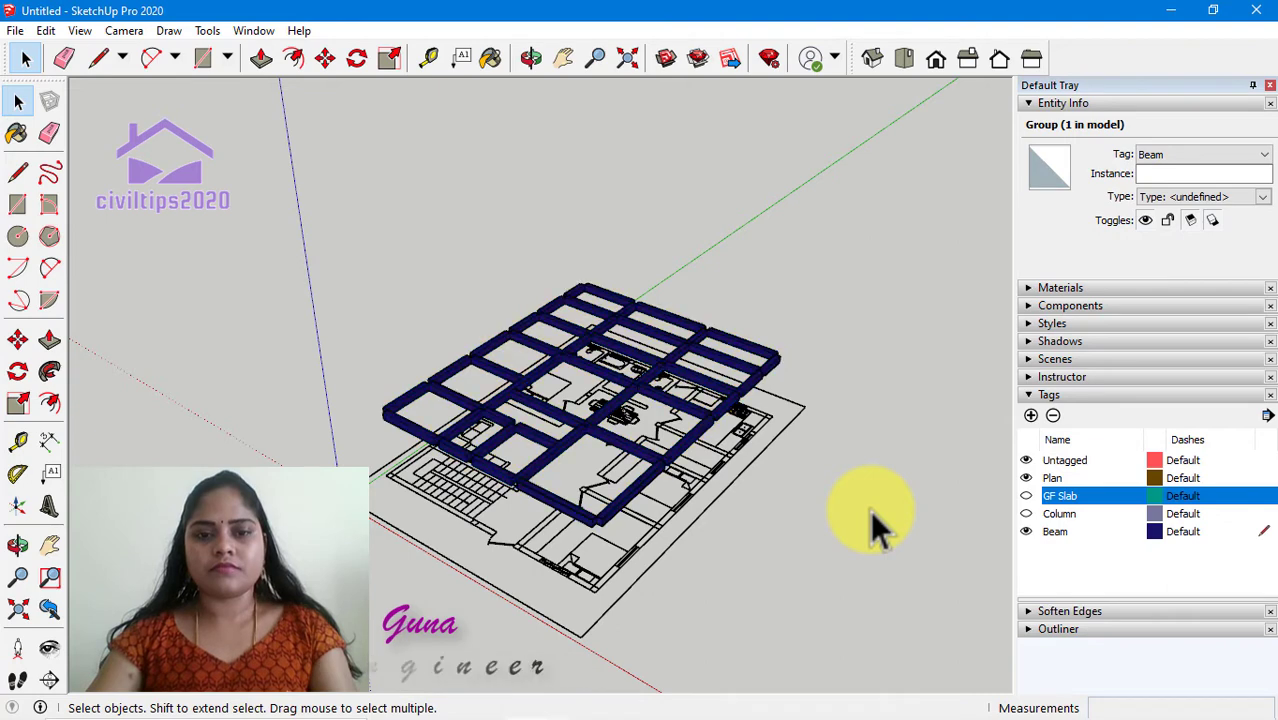
click(1025, 513)
click(1024, 495)
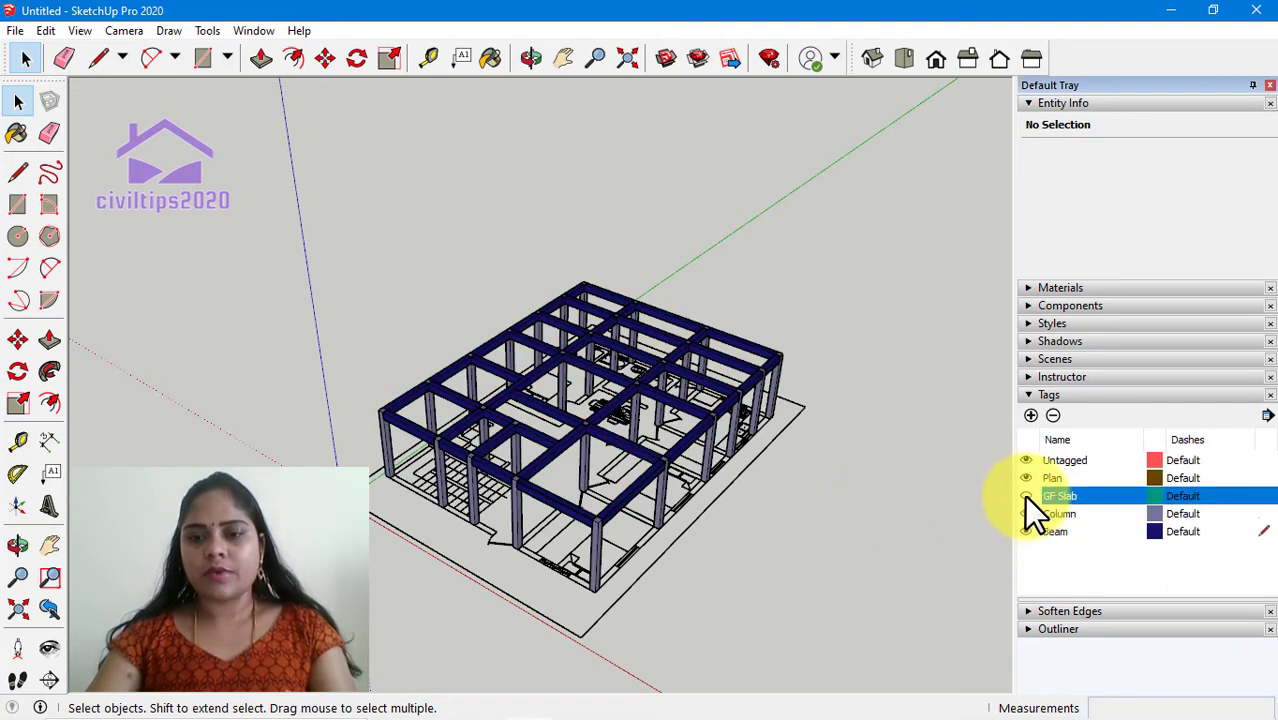
scroll(842, 539, up, 1)
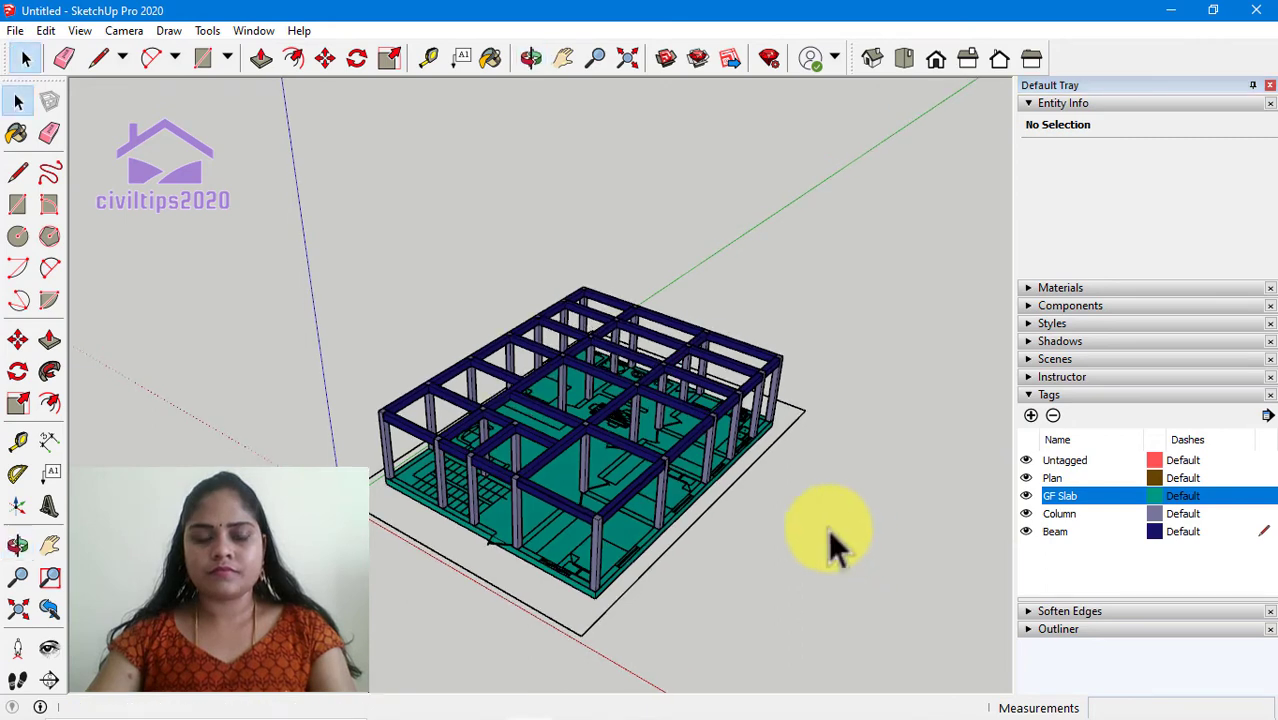
scroll(828, 529, up, 2)
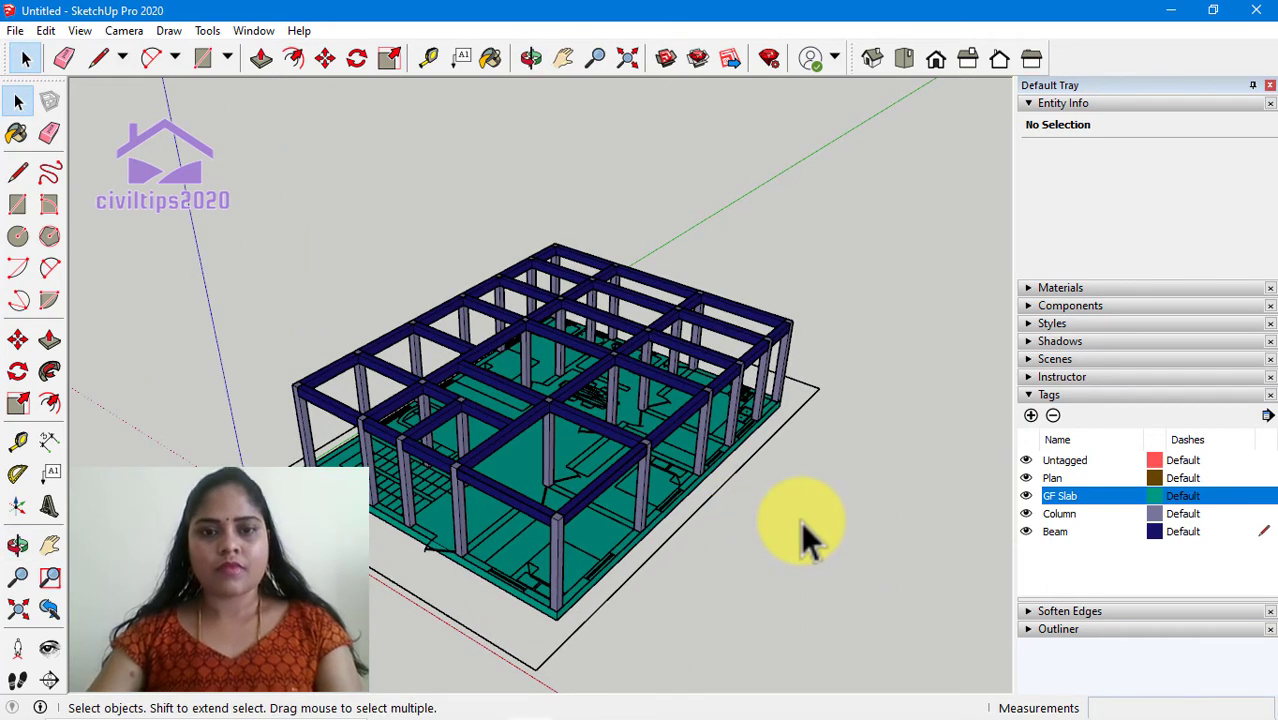